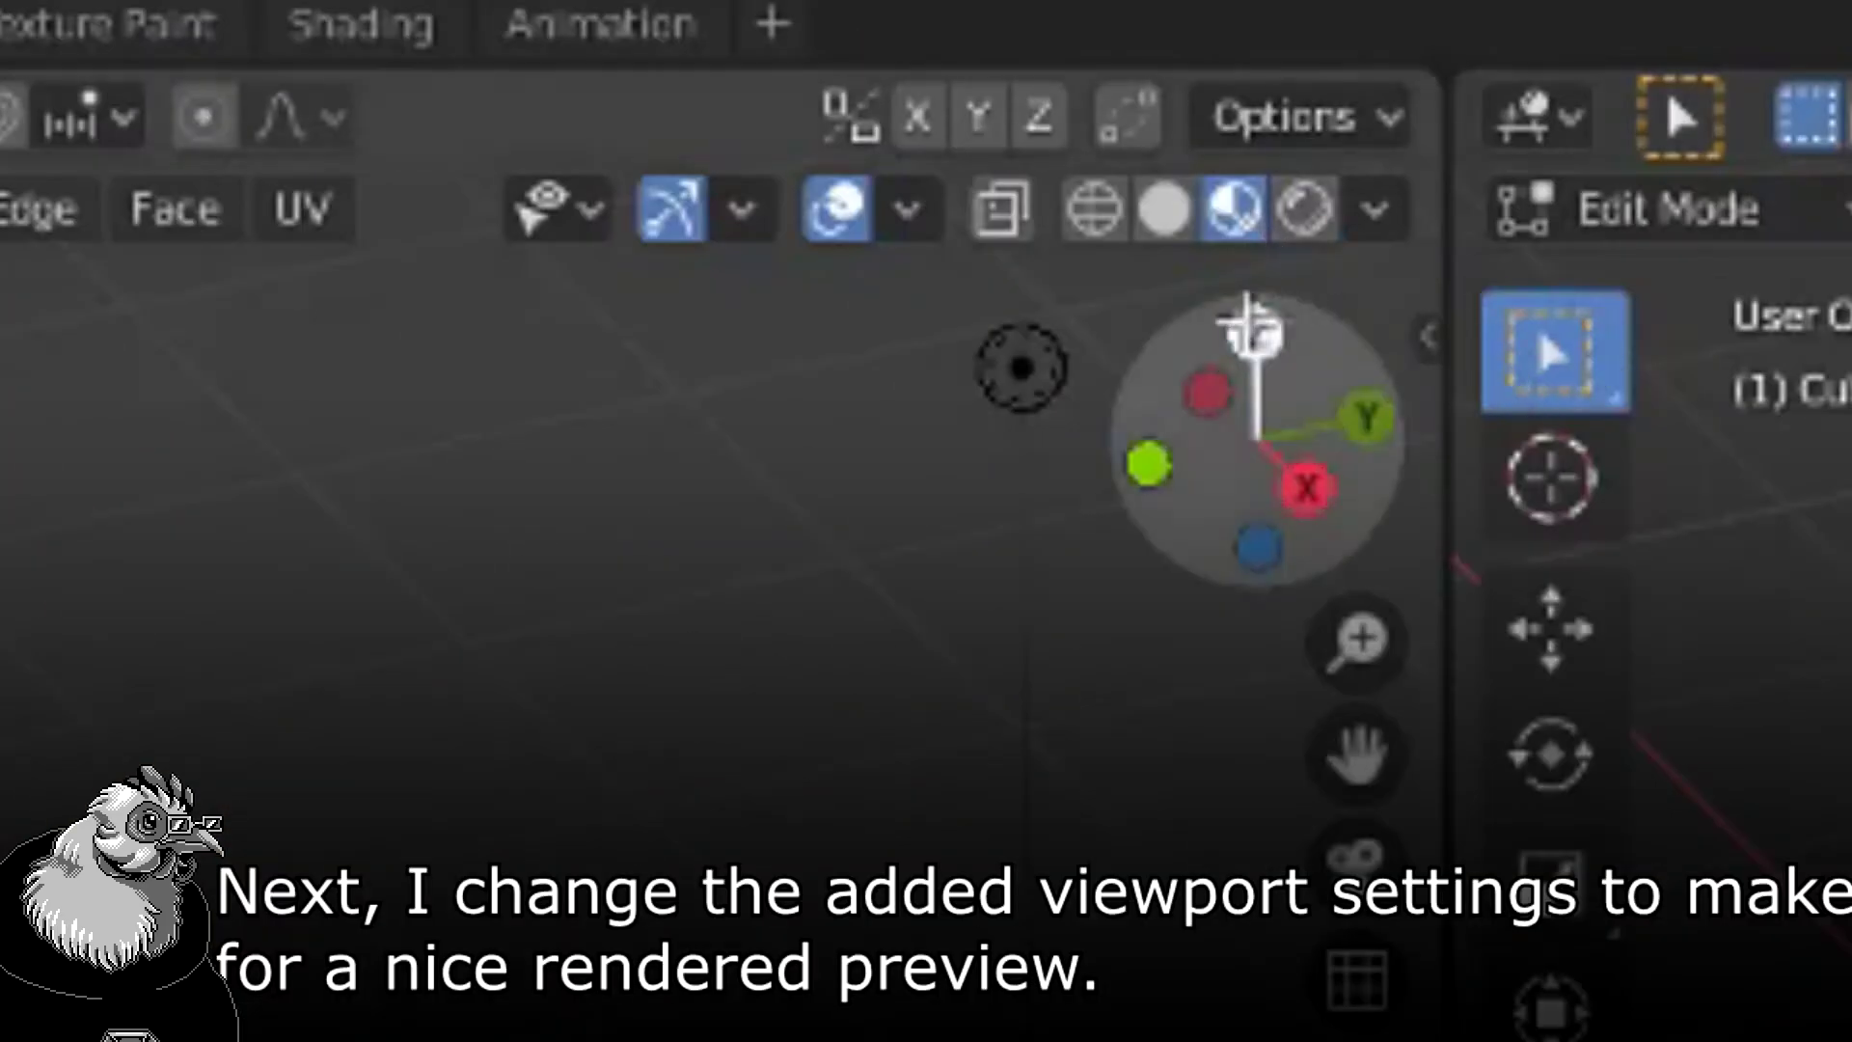
- Turn off the overlays and gizmos in the added preview viewport
left_click(837, 217)
left_click(670, 217)
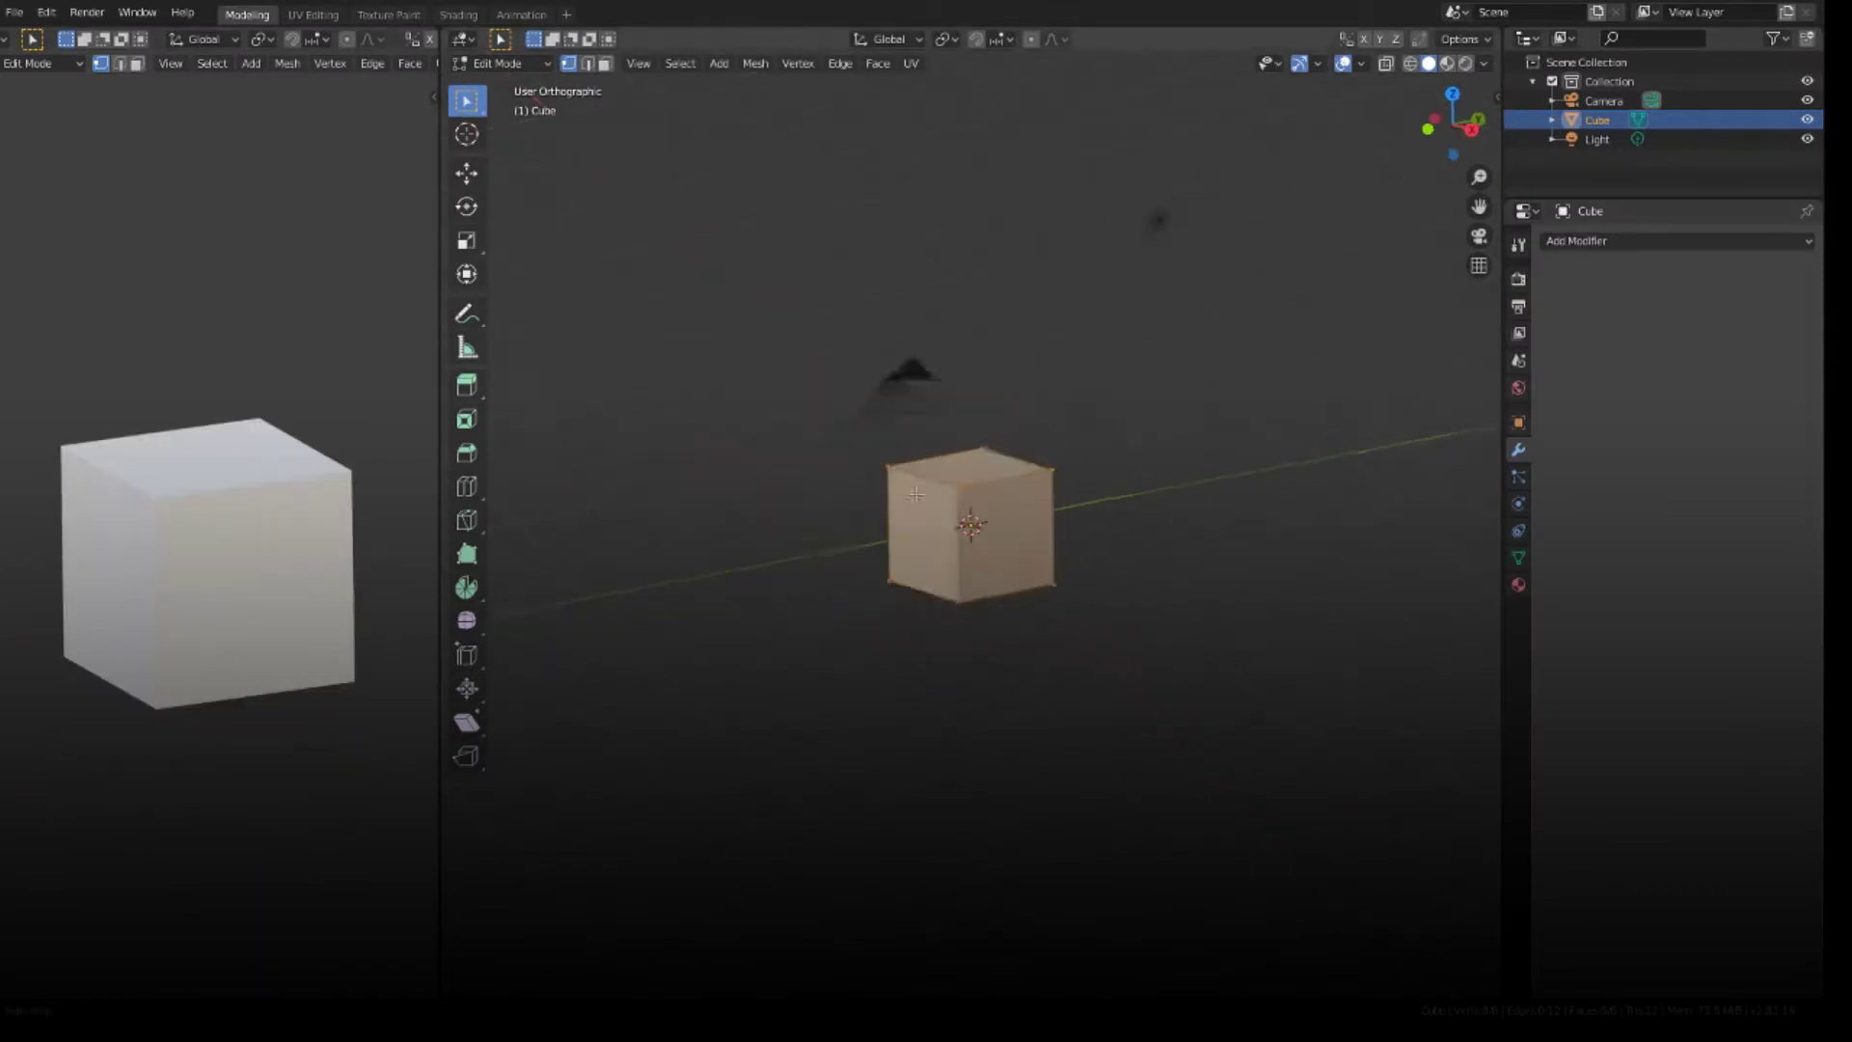
- Add a Mirror modifier to the cube in Edit Mode and enable its Clipping option
middle_click_drag(915, 494, 1013, 533)
scroll(1075, 550, "down", 1)
key("Tab")
key("Tab")
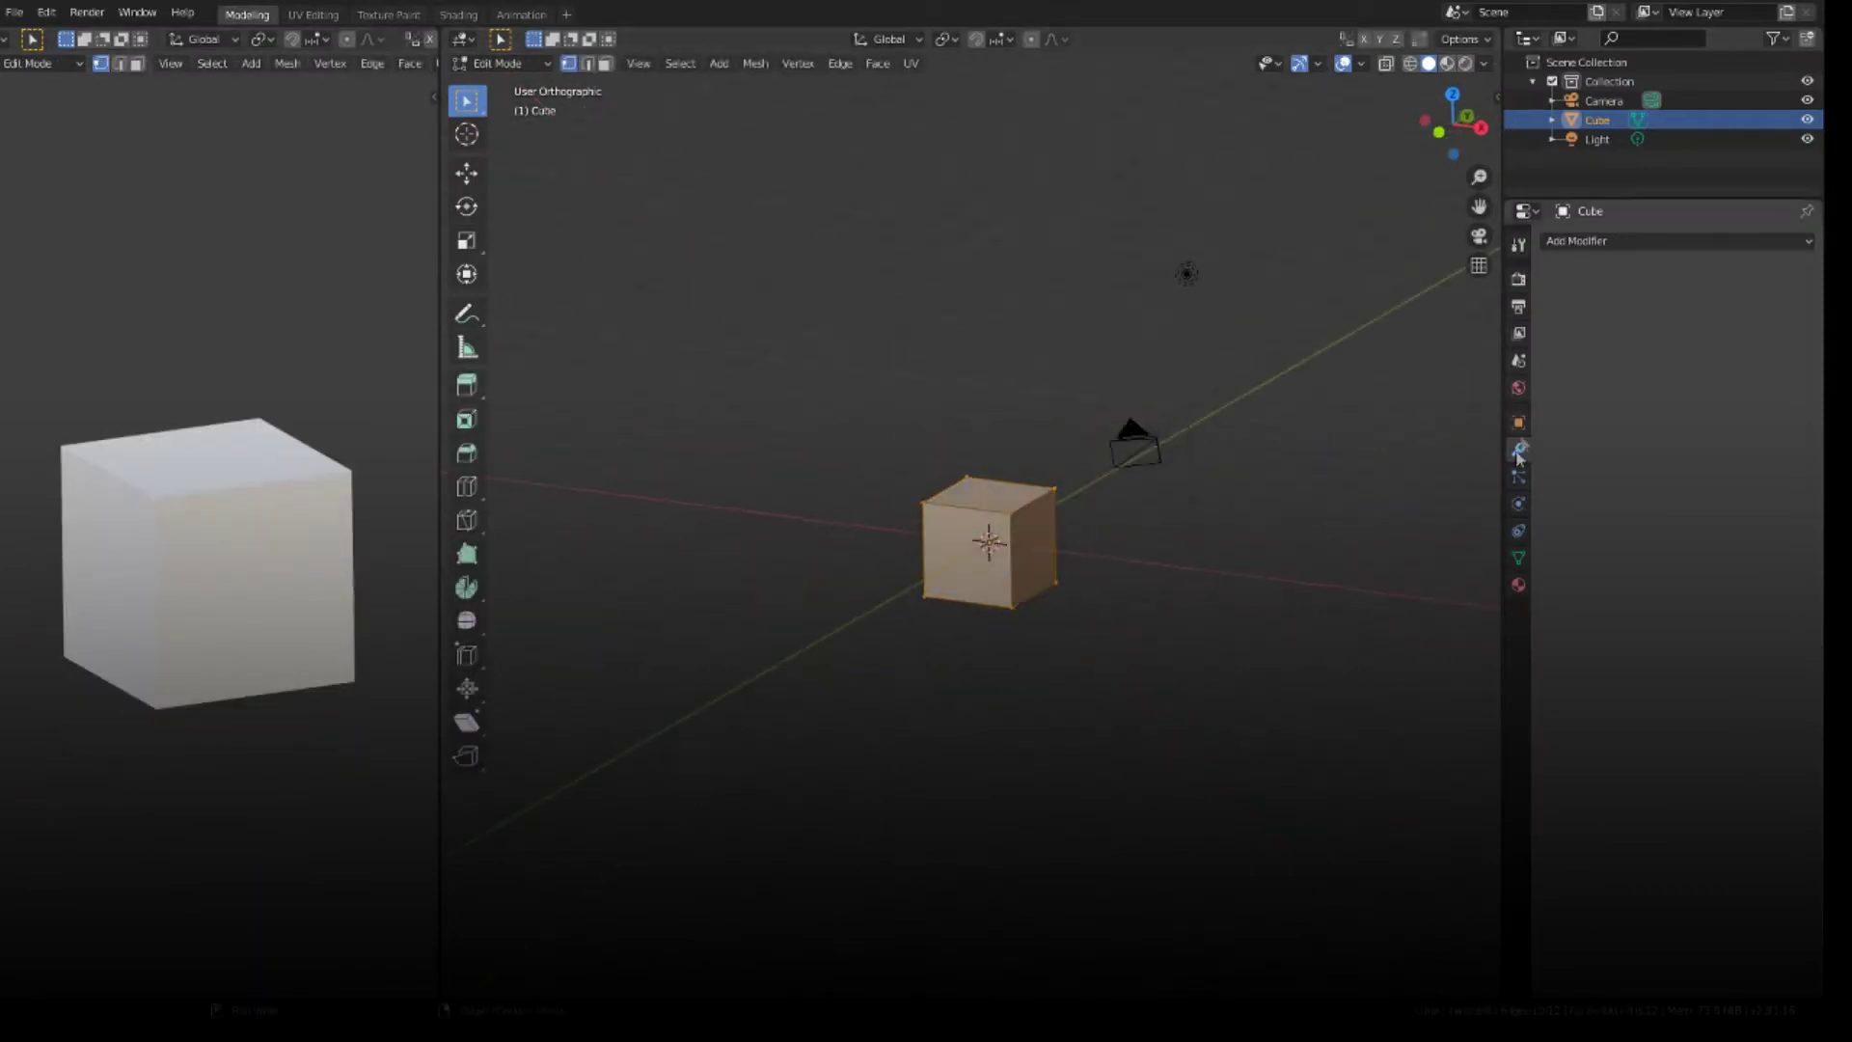
left_click(1602, 241)
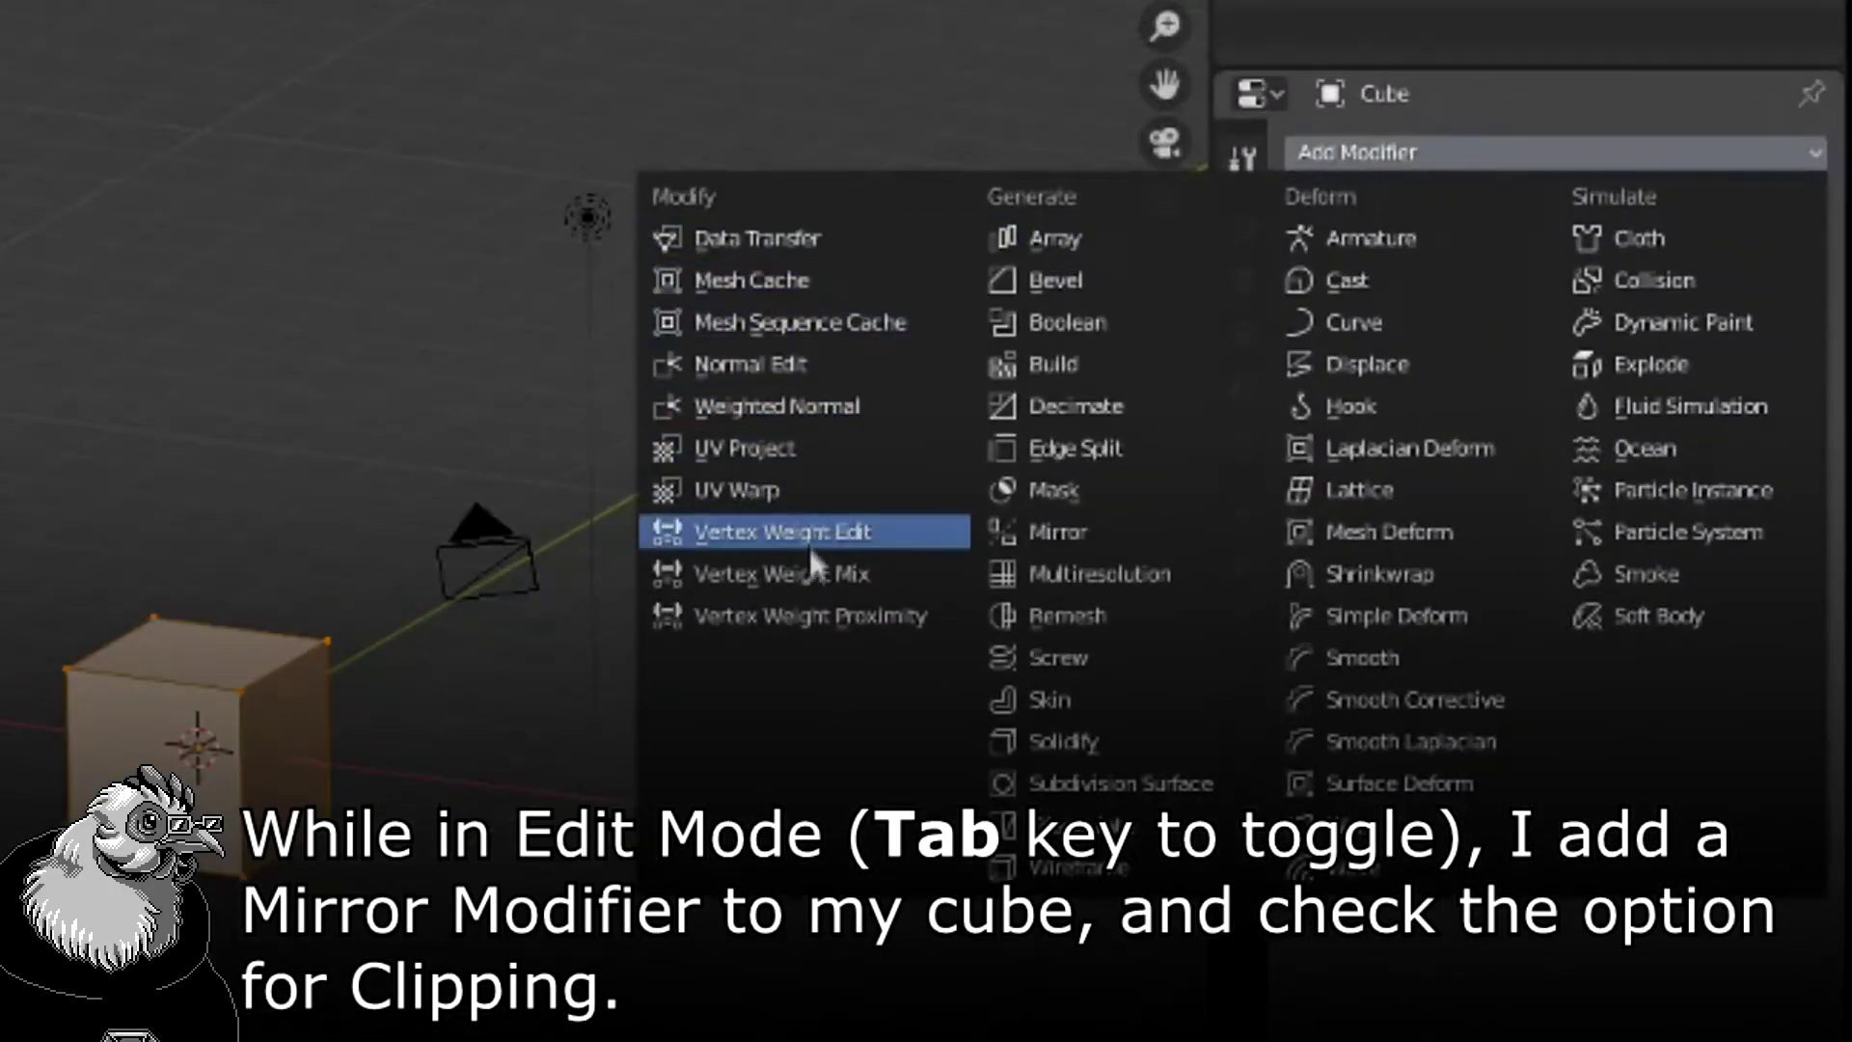
left_click(1061, 533)
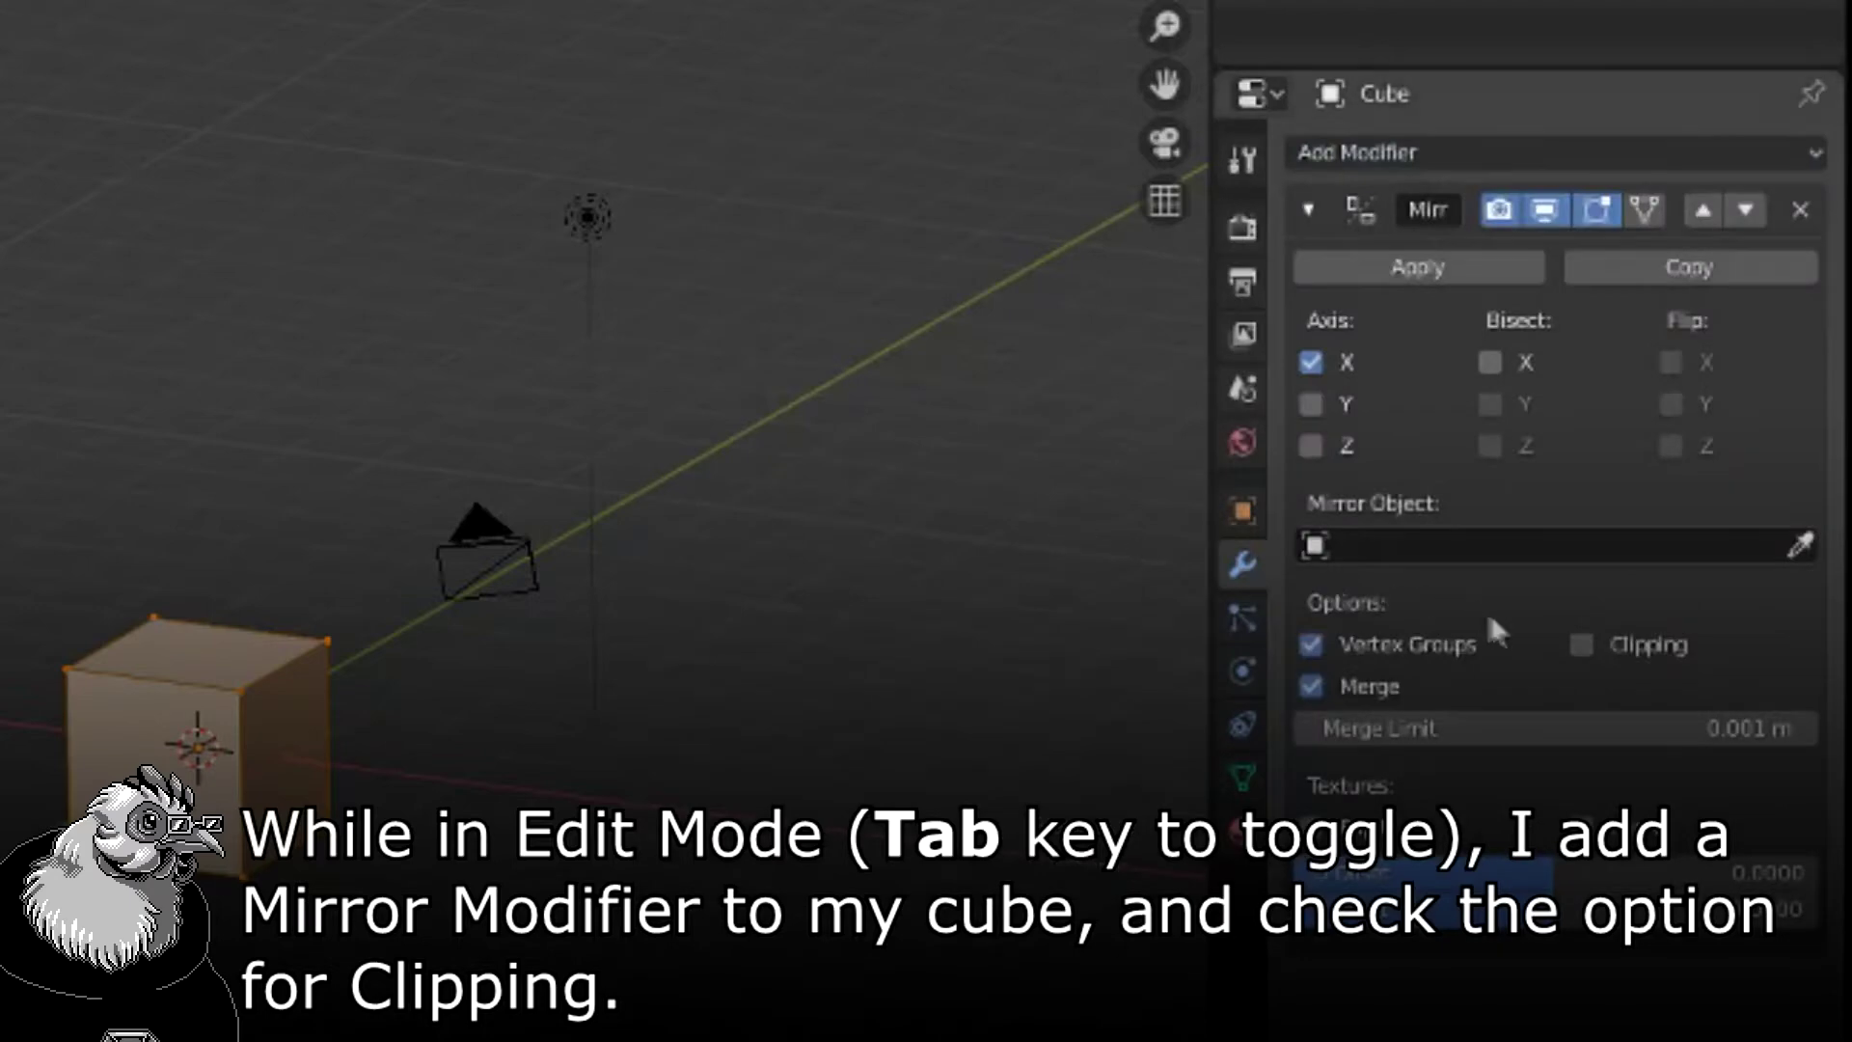
left_click(1582, 644)
- Move the cube's mesh about 1.18 m along X so its inner side meets the mirror plane
middle_click_drag(115, 762, 345, 705)
left_click_drag(353, 744, 467, 745)
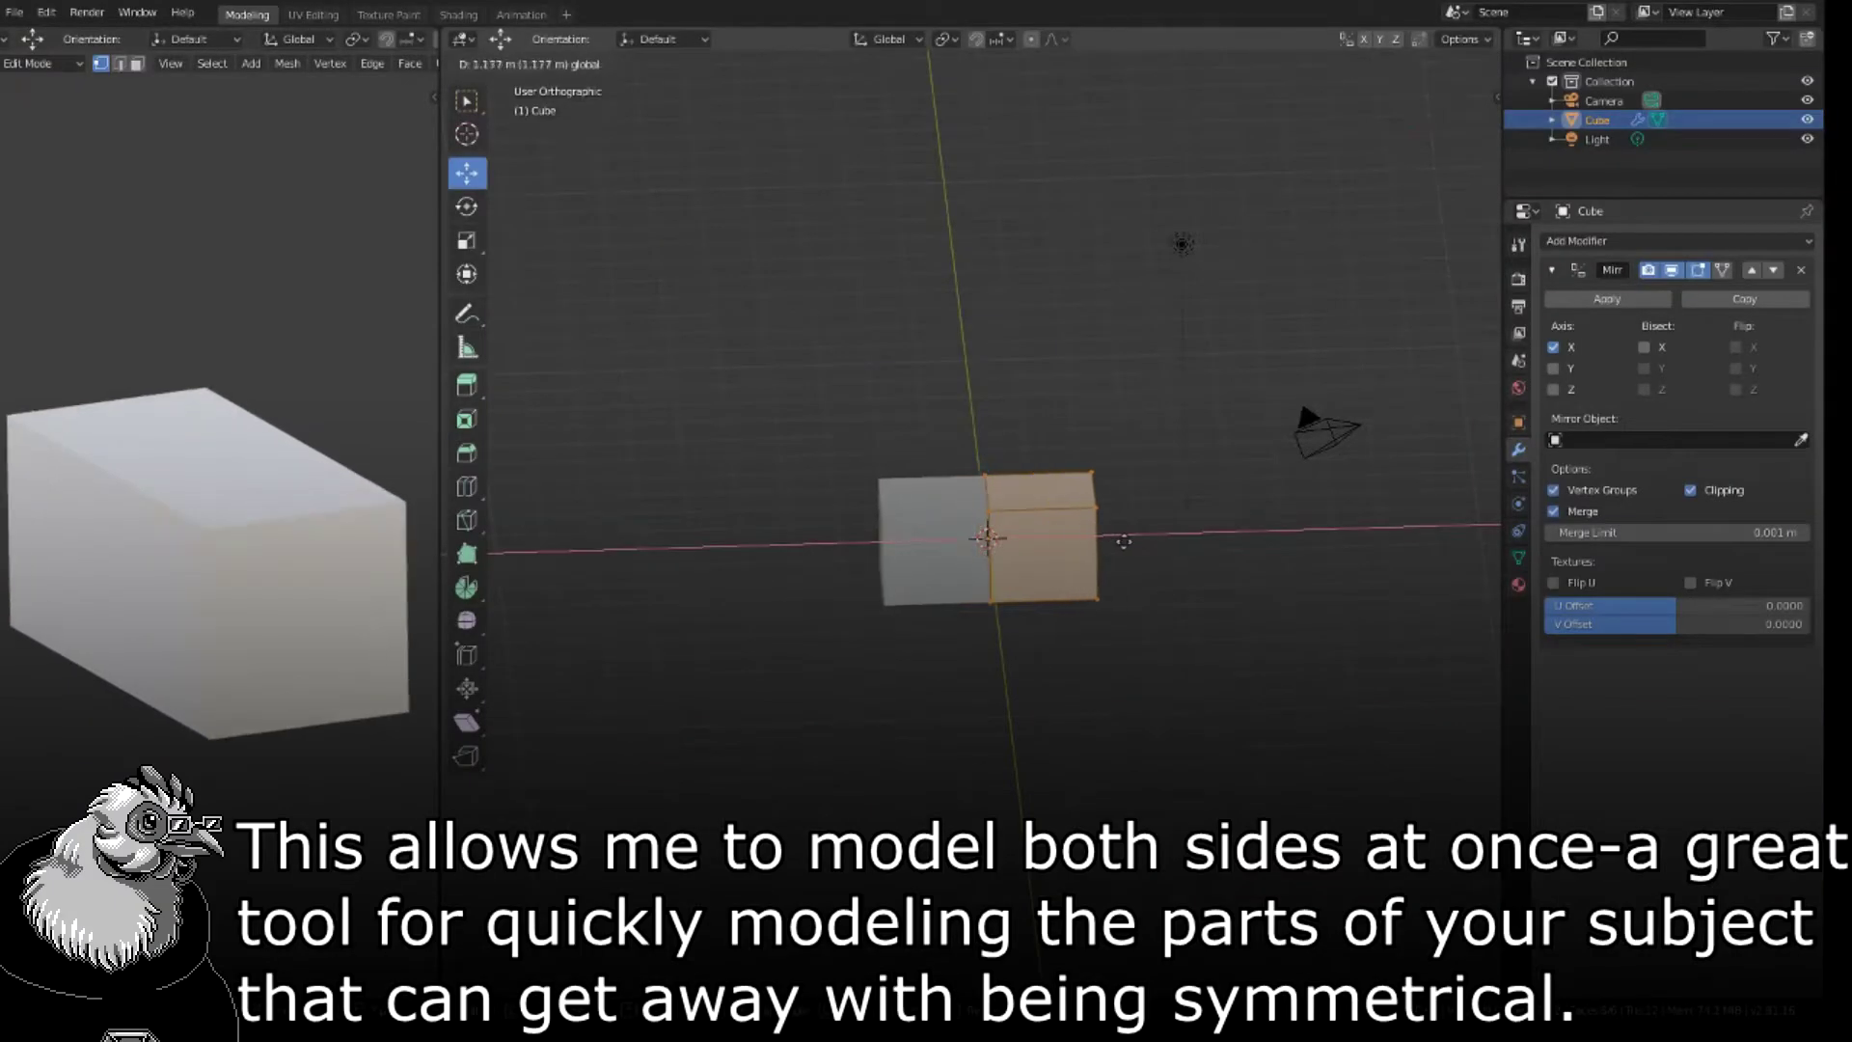
left_click_drag(1124, 543, 1125, 542)
left_click(1251, 549)
- Select the outer side of the mesh and move it inward along X to narrow the mirrored box
middle_click_drag(1251, 549, 1198, 524)
mouse_move(1145, 607)
right_mouse_down("ctrl")
mouse_move(1082, 445)
mouse_move(1199, 563)
right_mouse_up("ctrl")
middle_click_drag(1199, 563, 1224, 591)
left_click_drag(1191, 548, 1132, 543)
scroll(1132, 543, "up", 2)
scroll(1133, 543, "down", 3)
- Raise the whole mesh along Z above the grid floor and clear the selection
middle_click_drag(1132, 543, 1068, 526)
key("a")
left_click_drag(995, 471, 991, 391)
middle_click_drag(991, 391, 1070, 521, "shift")
scroll(1070, 521, "up", 3)
key("alt+a")
scroll(1120, 649, "down", 3)
- Add an Image empty in Object Mode and load lionfishref.png as its reference image
key("Tab")
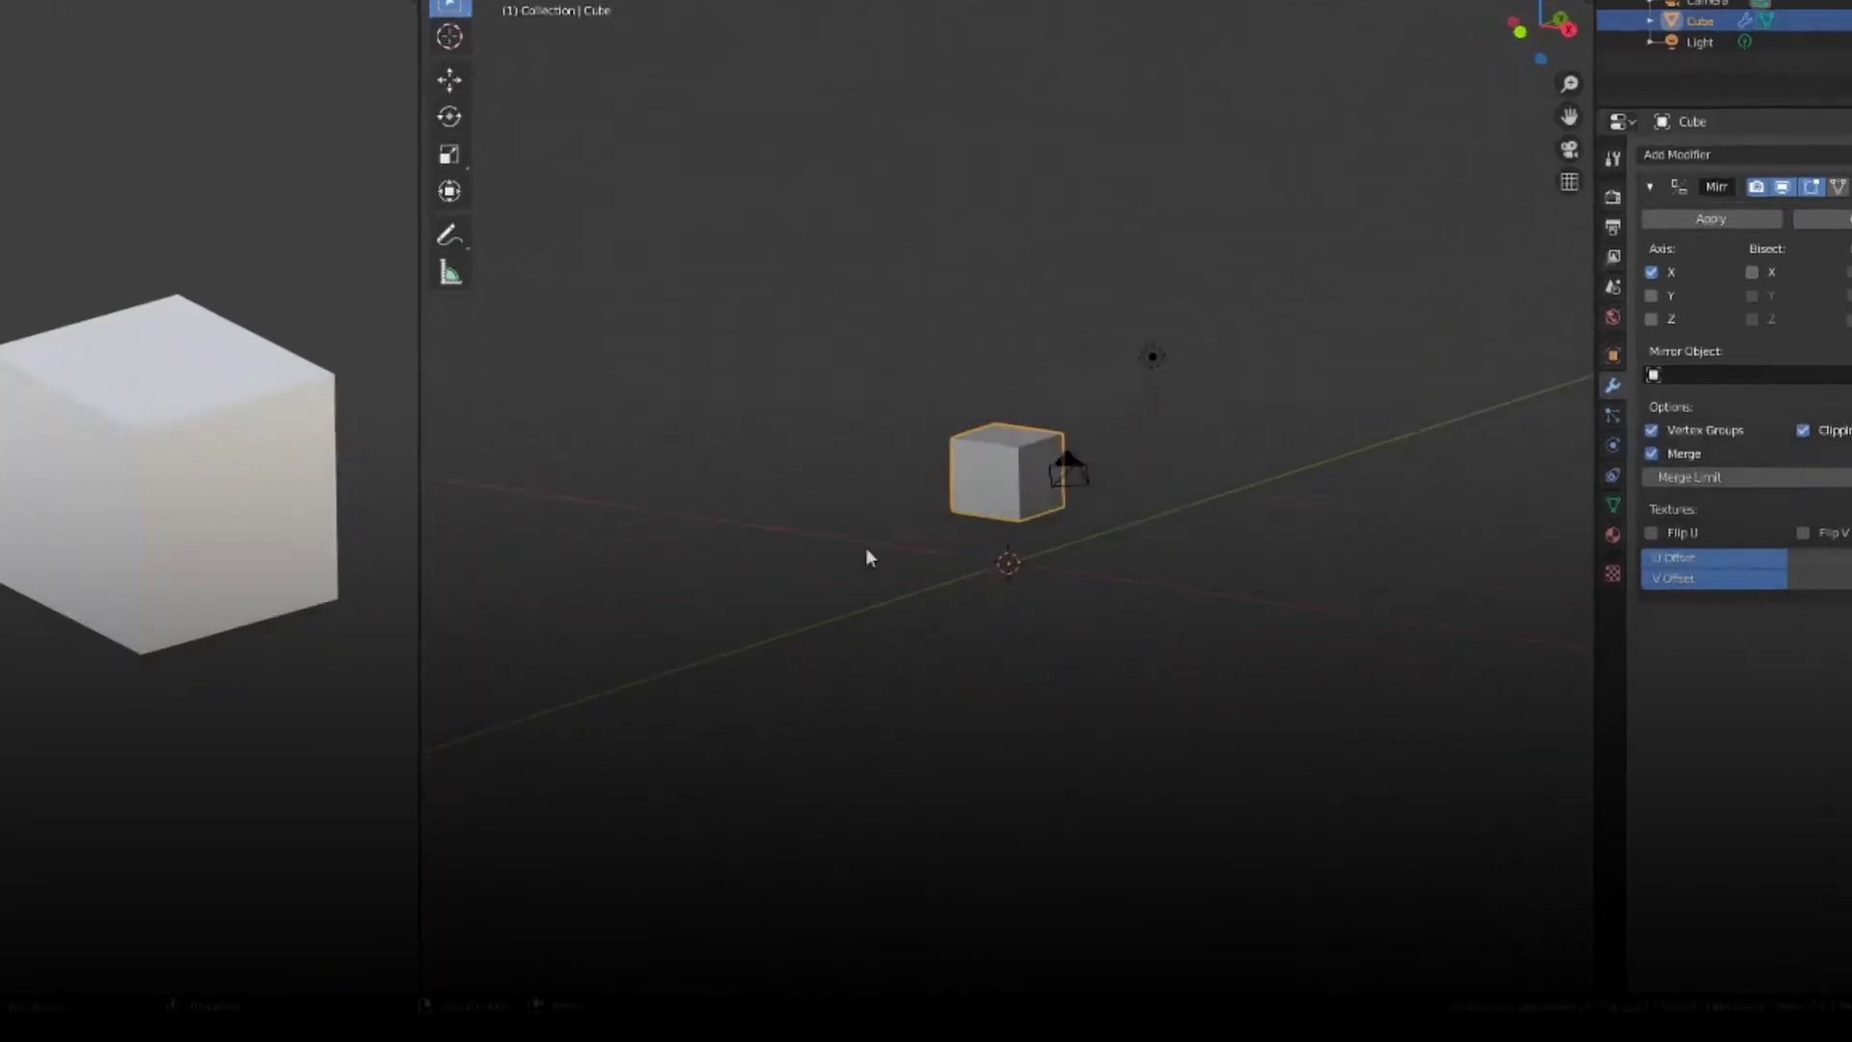
key("shift+a")
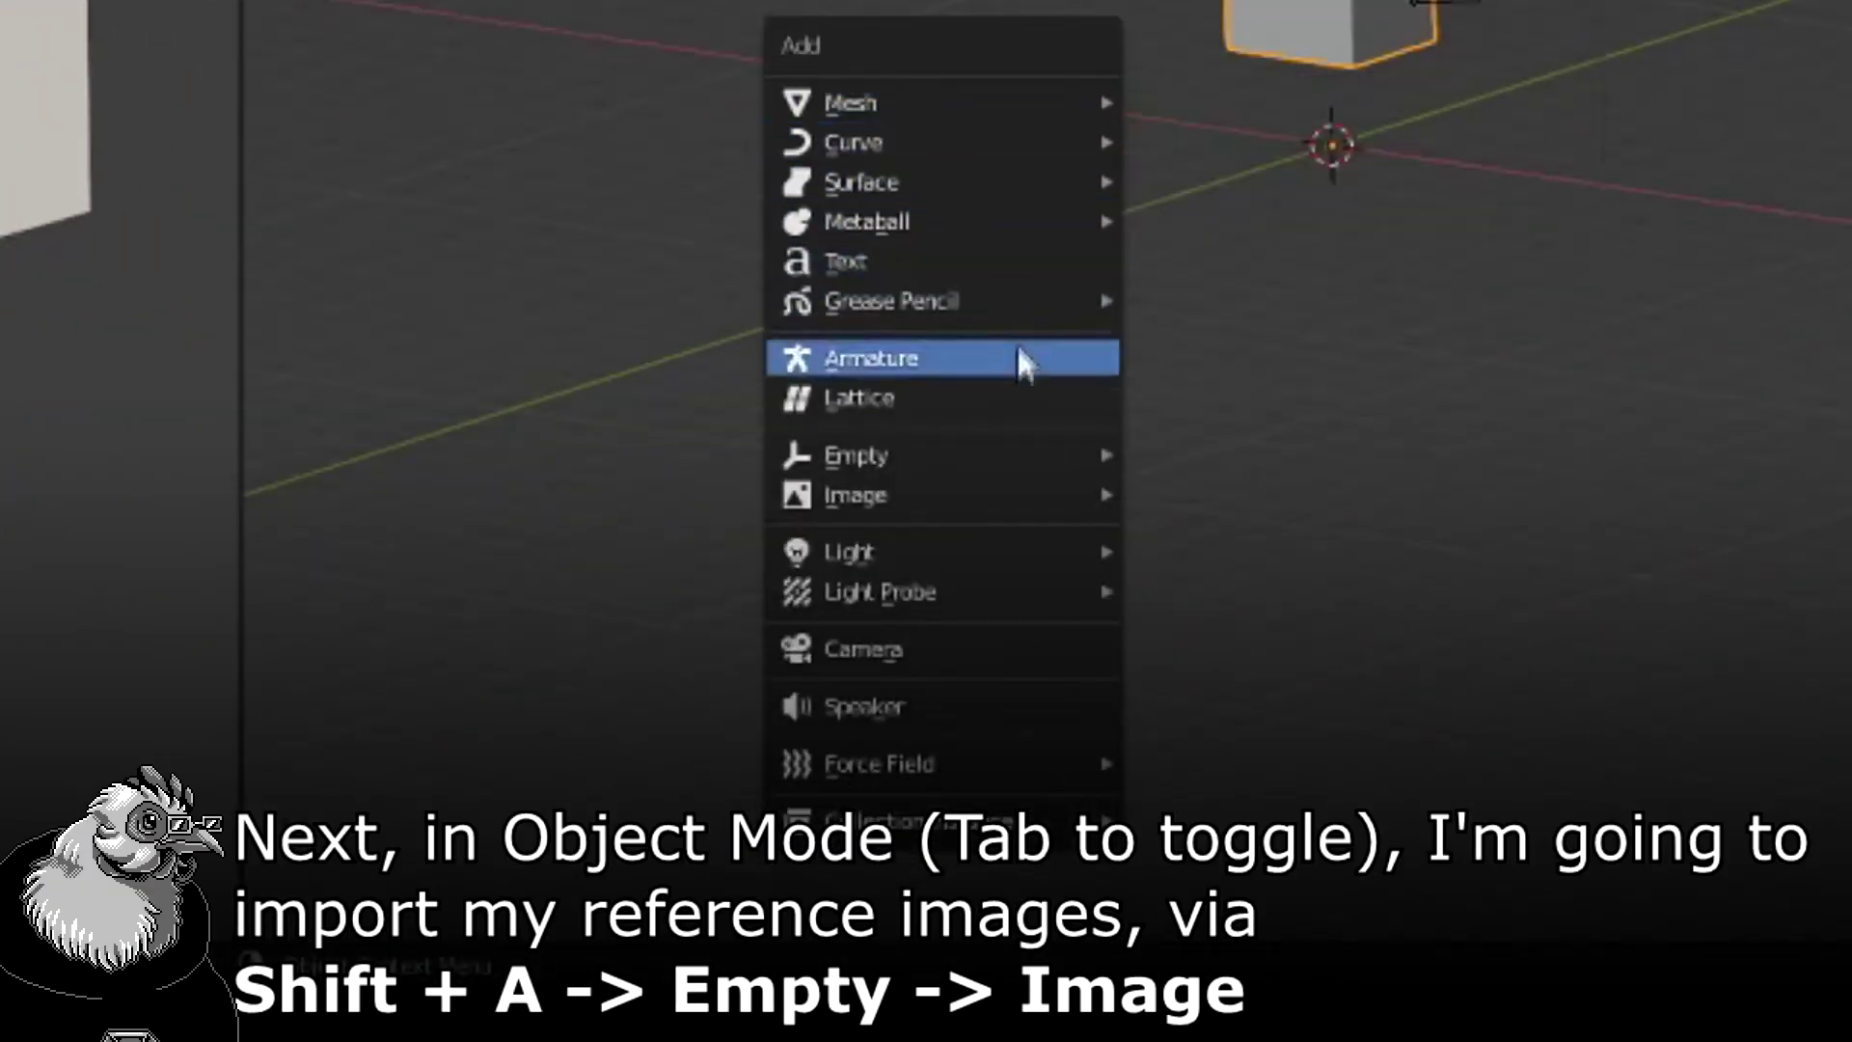
mouse_move(1021, 450)
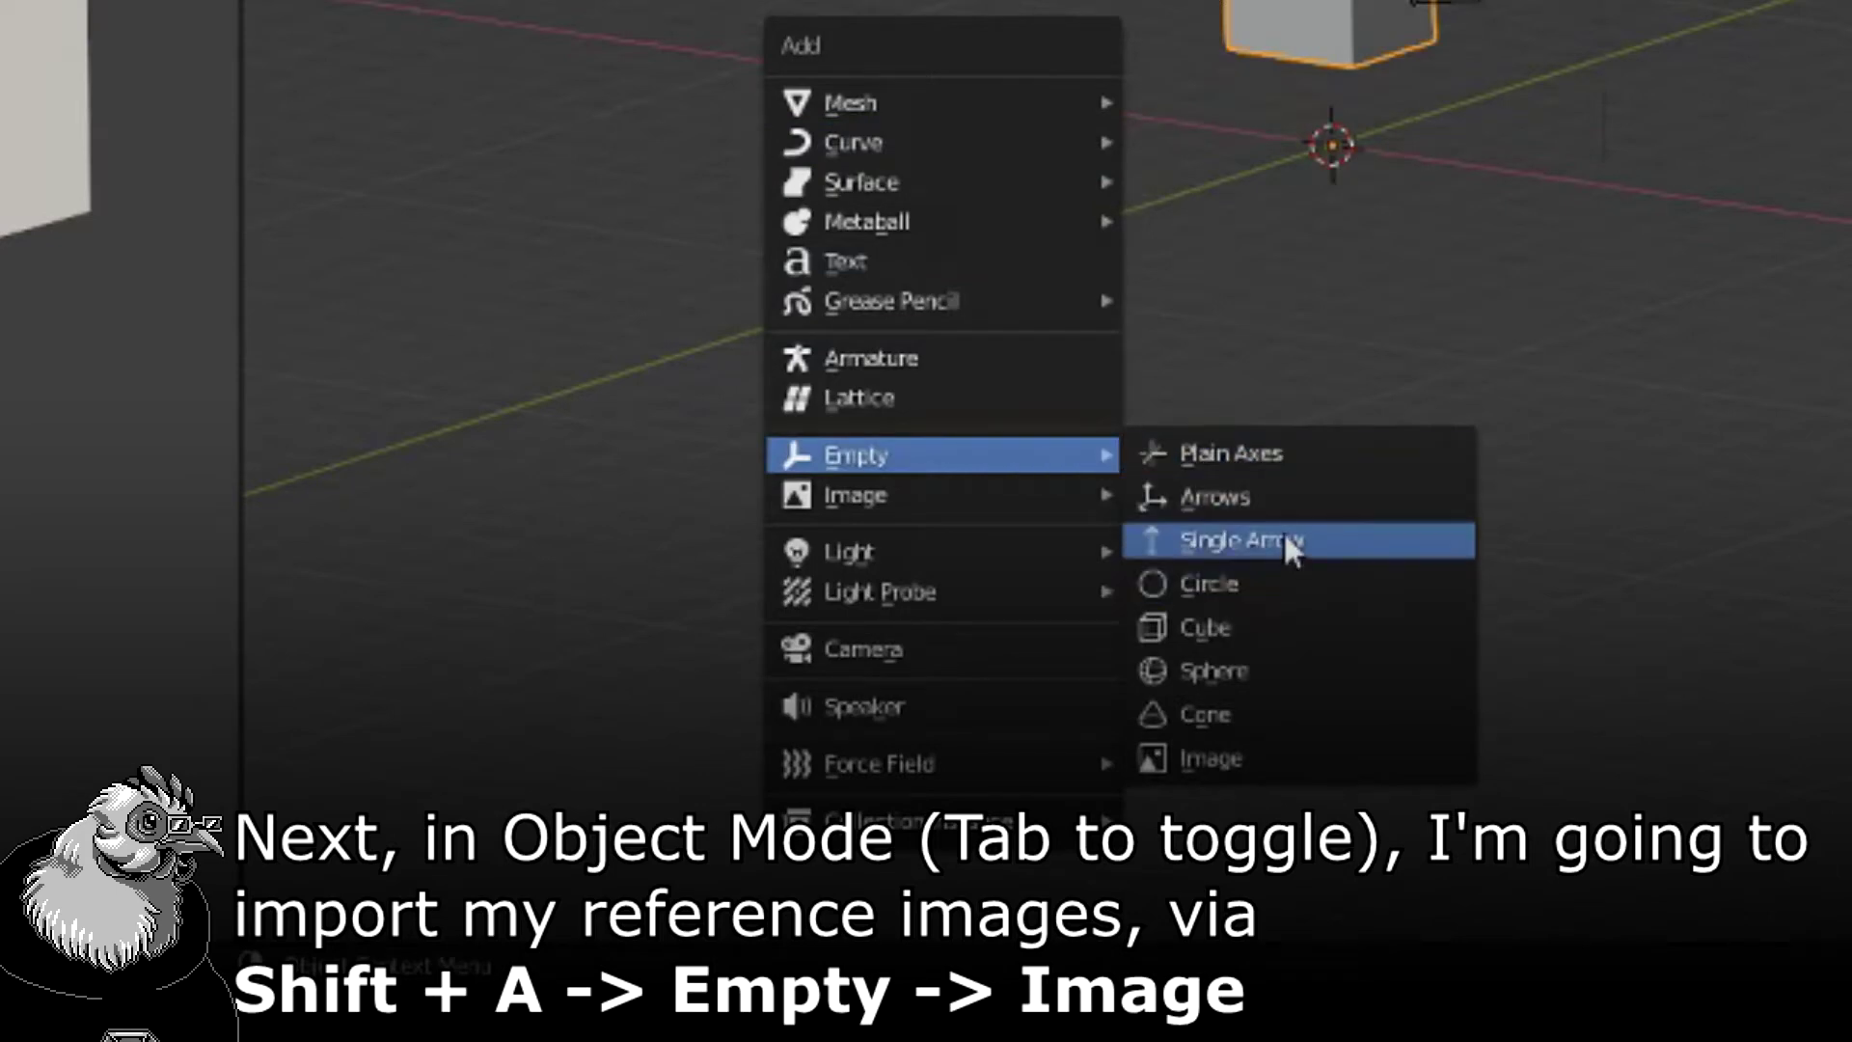
left_click(1274, 753)
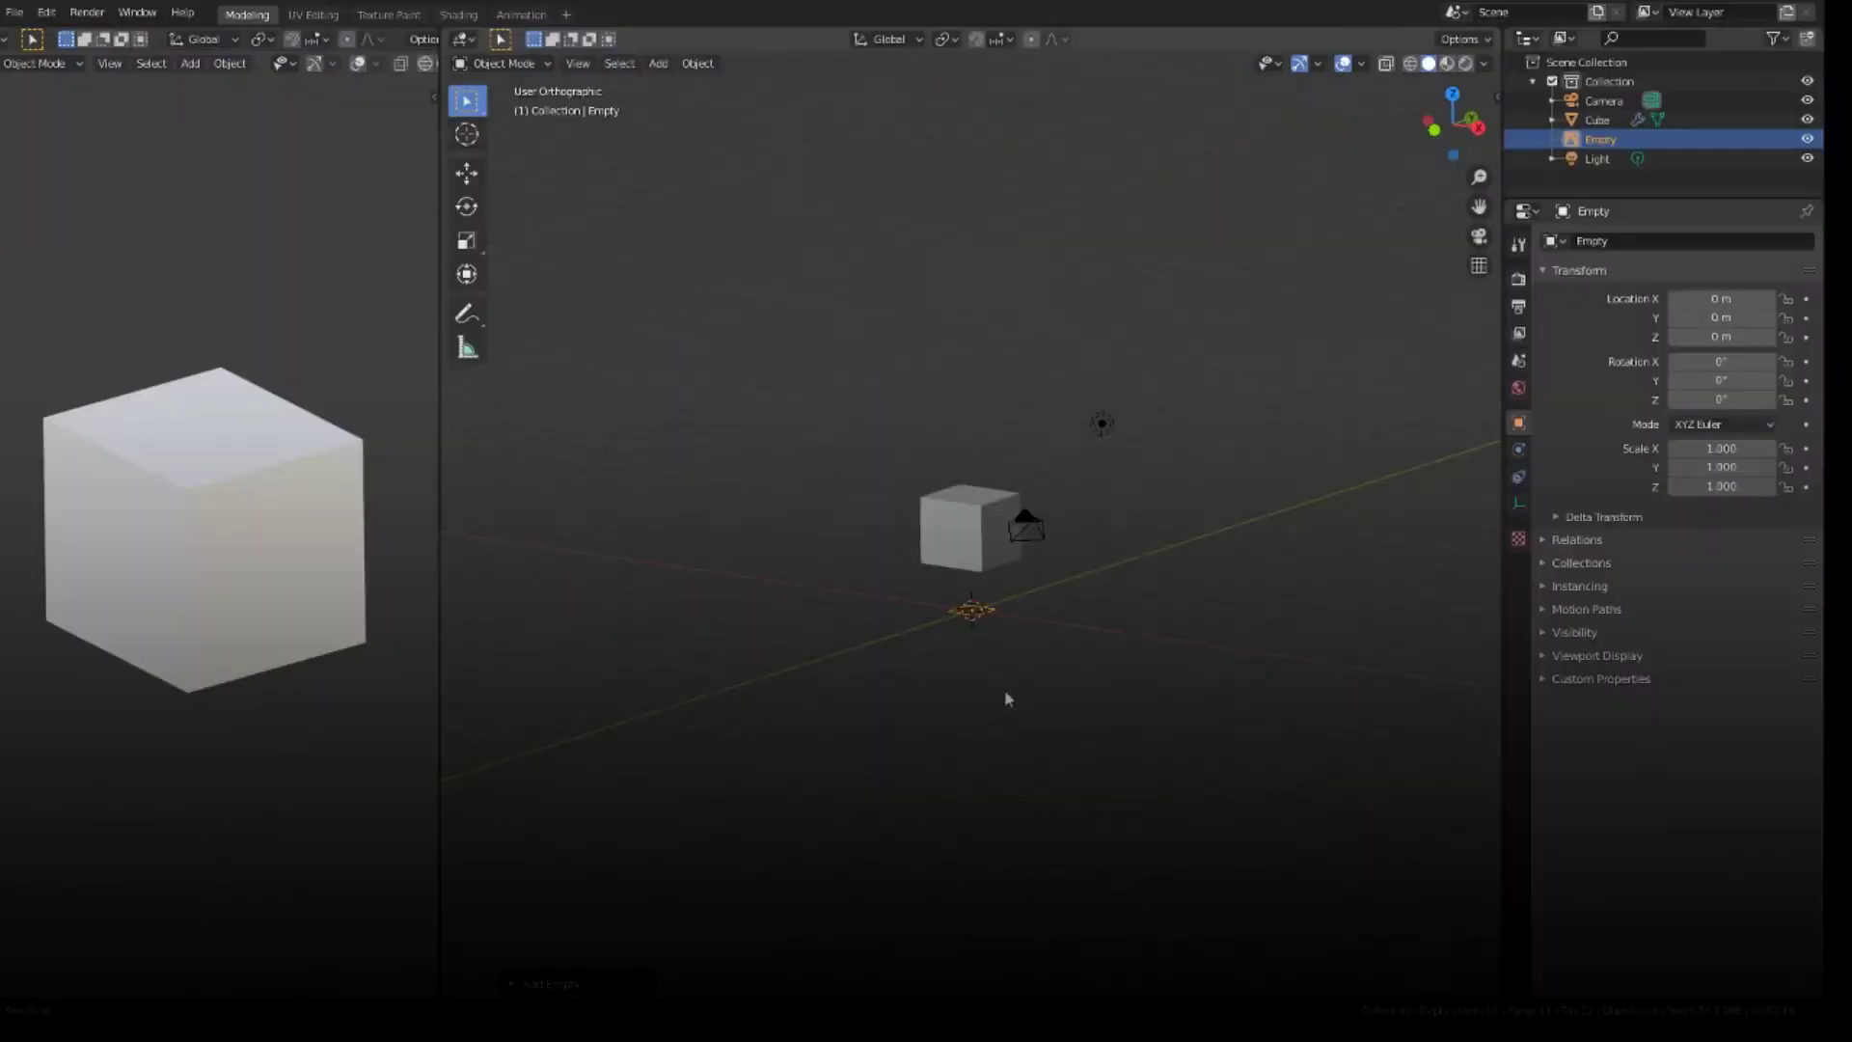
left_click(1521, 503)
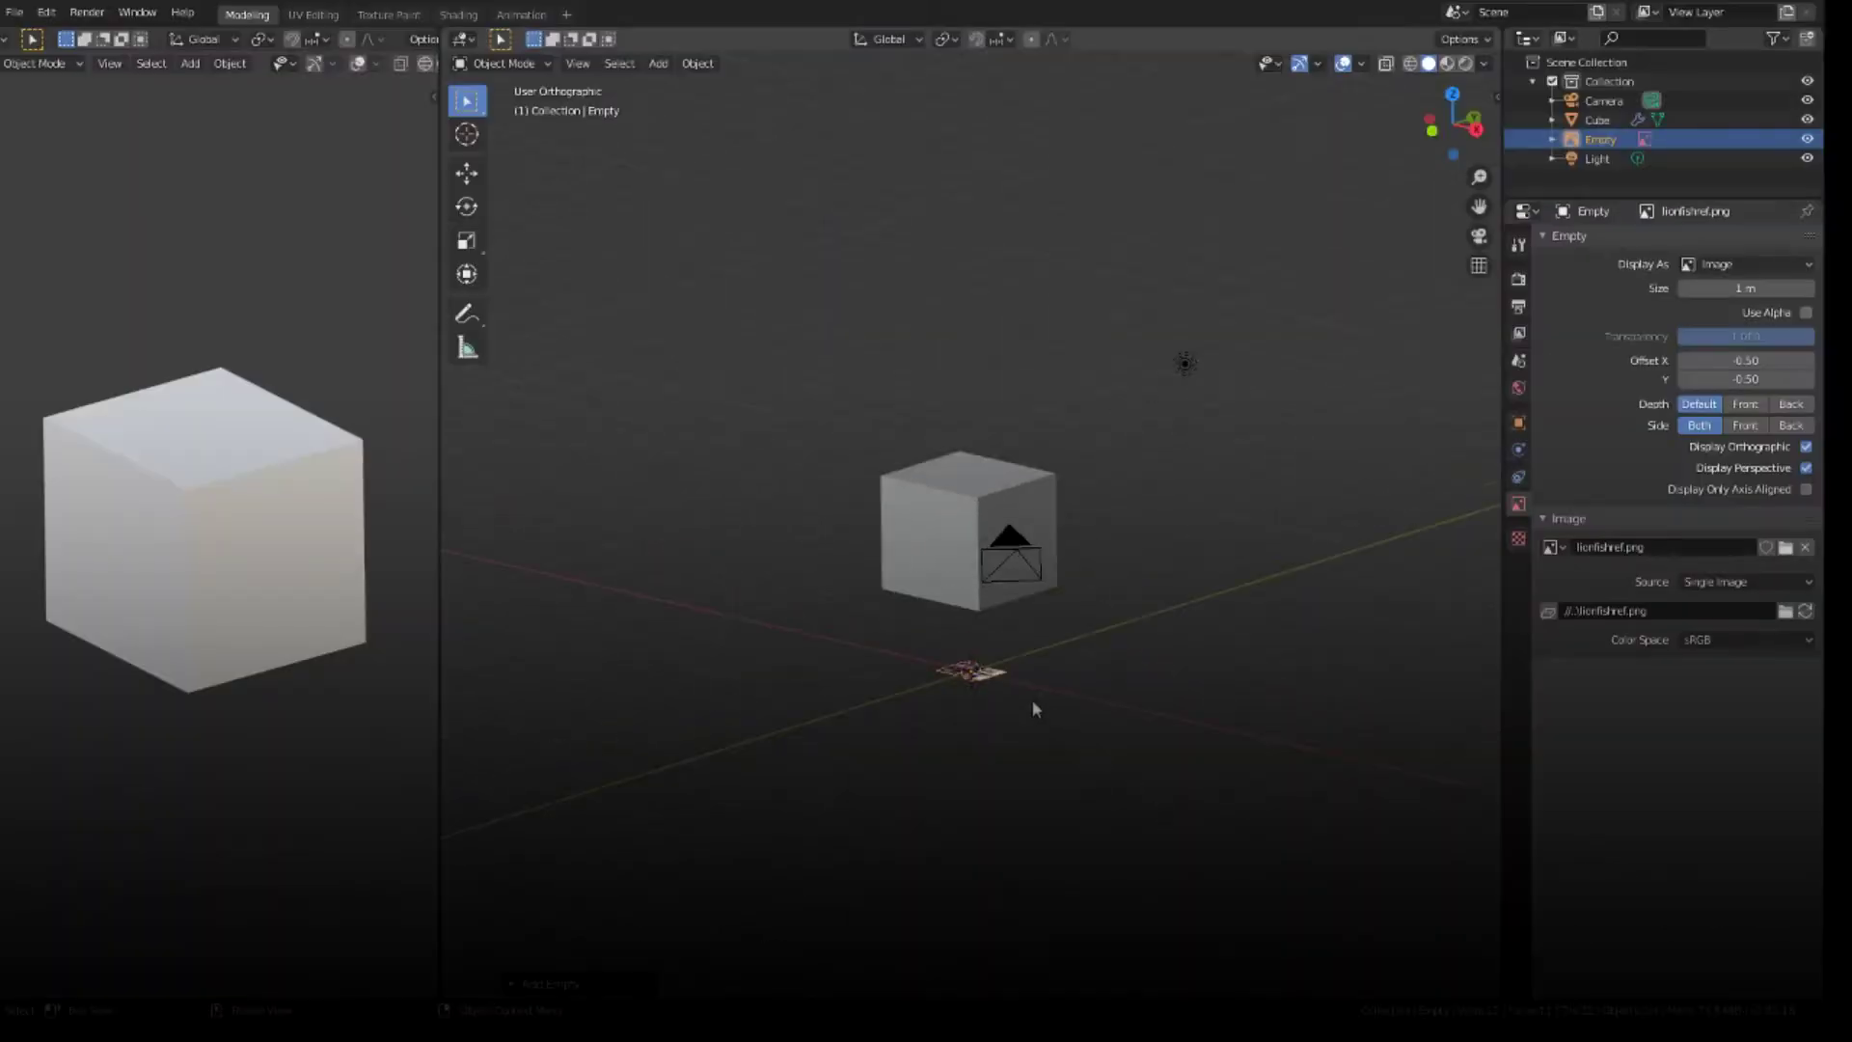
- Scale the reference image up to about eight times its size
key("s")
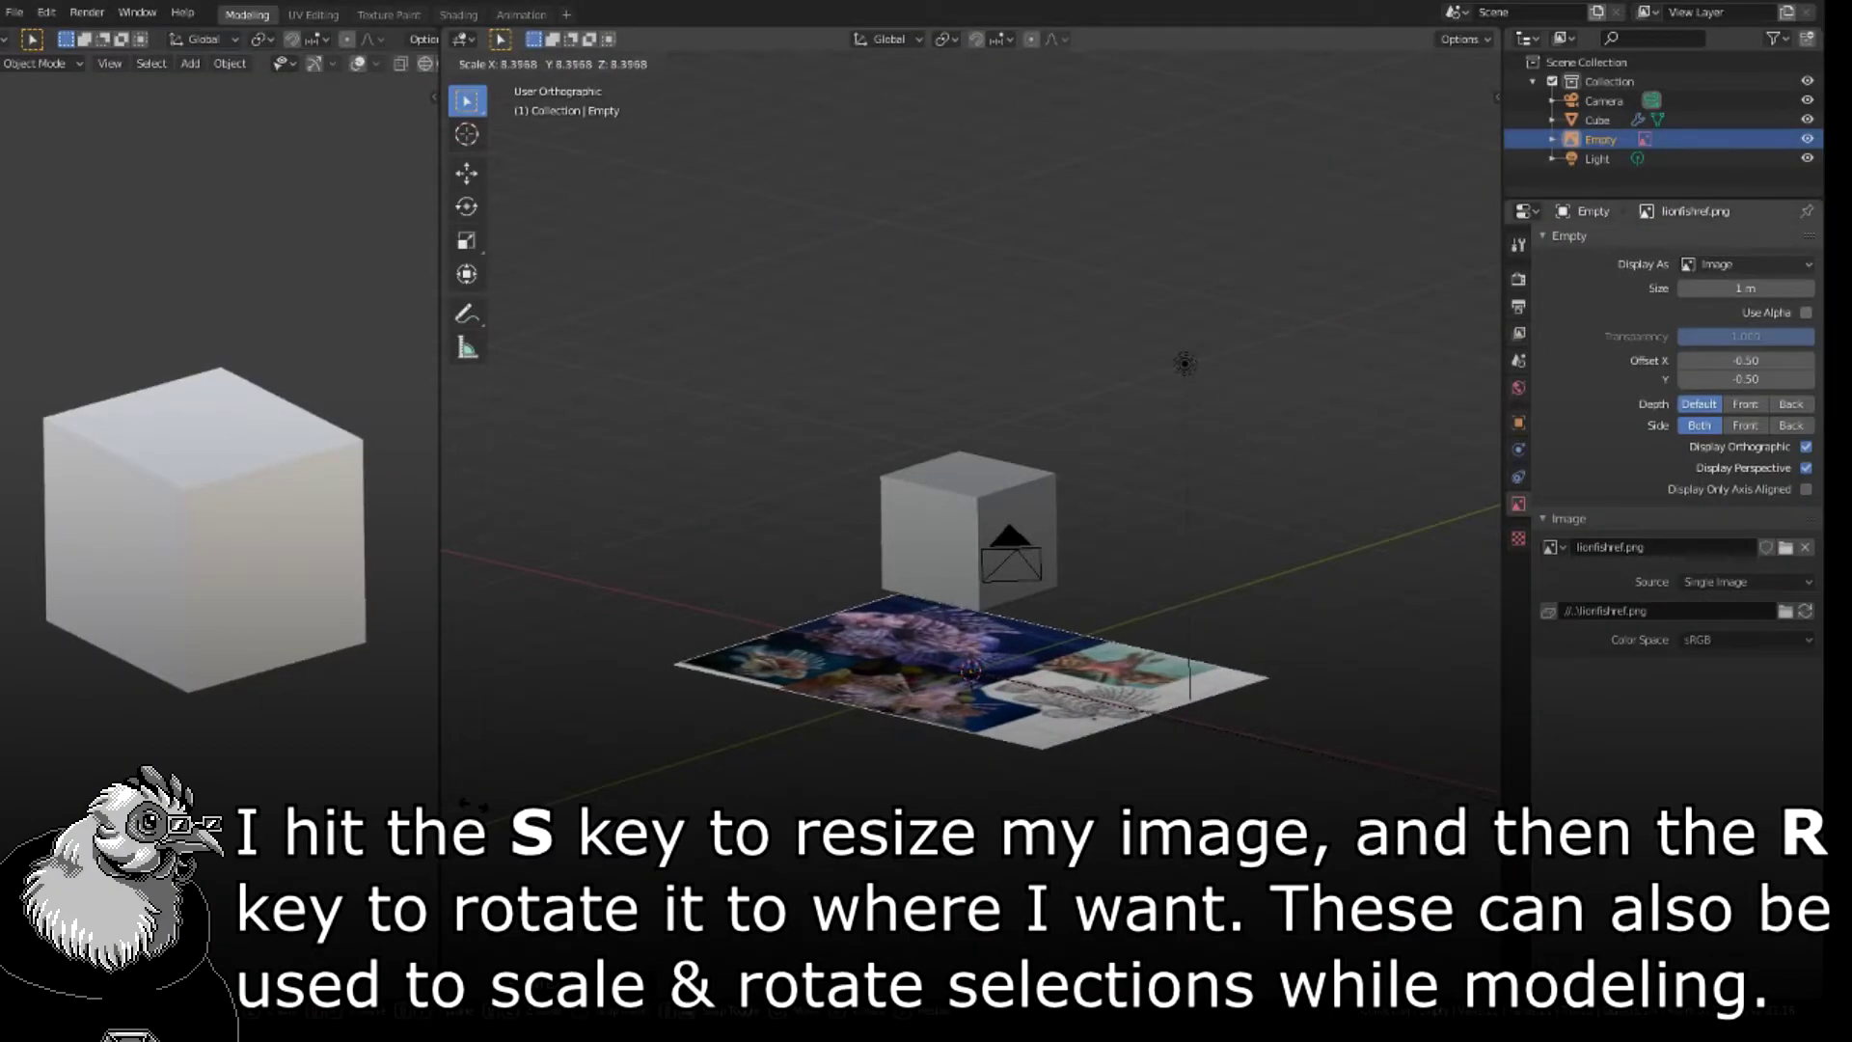
left_click(1236, 760)
scroll(1236, 760, "up", 1)
middle_click_drag(1236, 760, 1094, 757)
scroll(1094, 757, "down", 3)
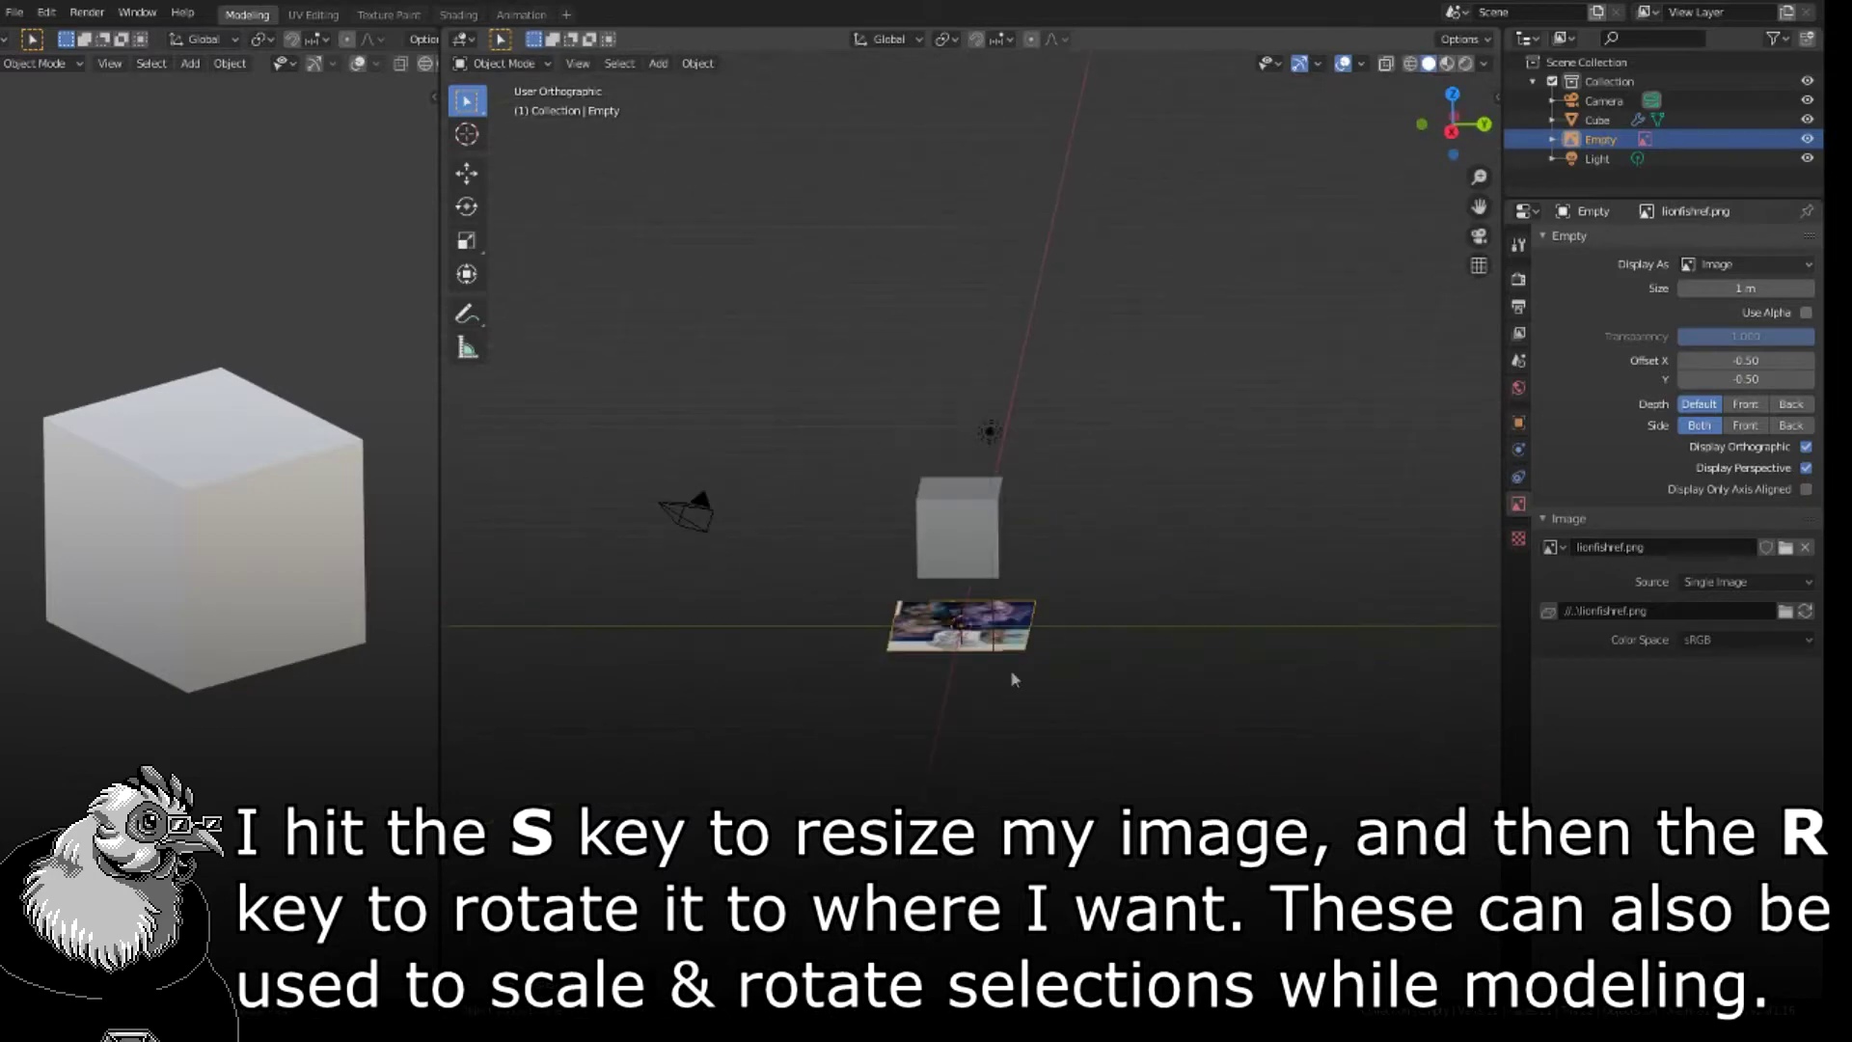
- Move the reference image away from the cube along Y and rotate it upright
left_click(467, 173)
left_click_drag(1040, 627, 1230, 627)
key("r")
left_click(1105, 615)
key("r")
middle_click_drag(1106, 615, 1066, 482)
left_click(1157, 540)
key("r")
left_click(1156, 550)
- Duplicate the reference image, place the copy apart from the original and rotate it for viewing from the model's side
key("shift+d")
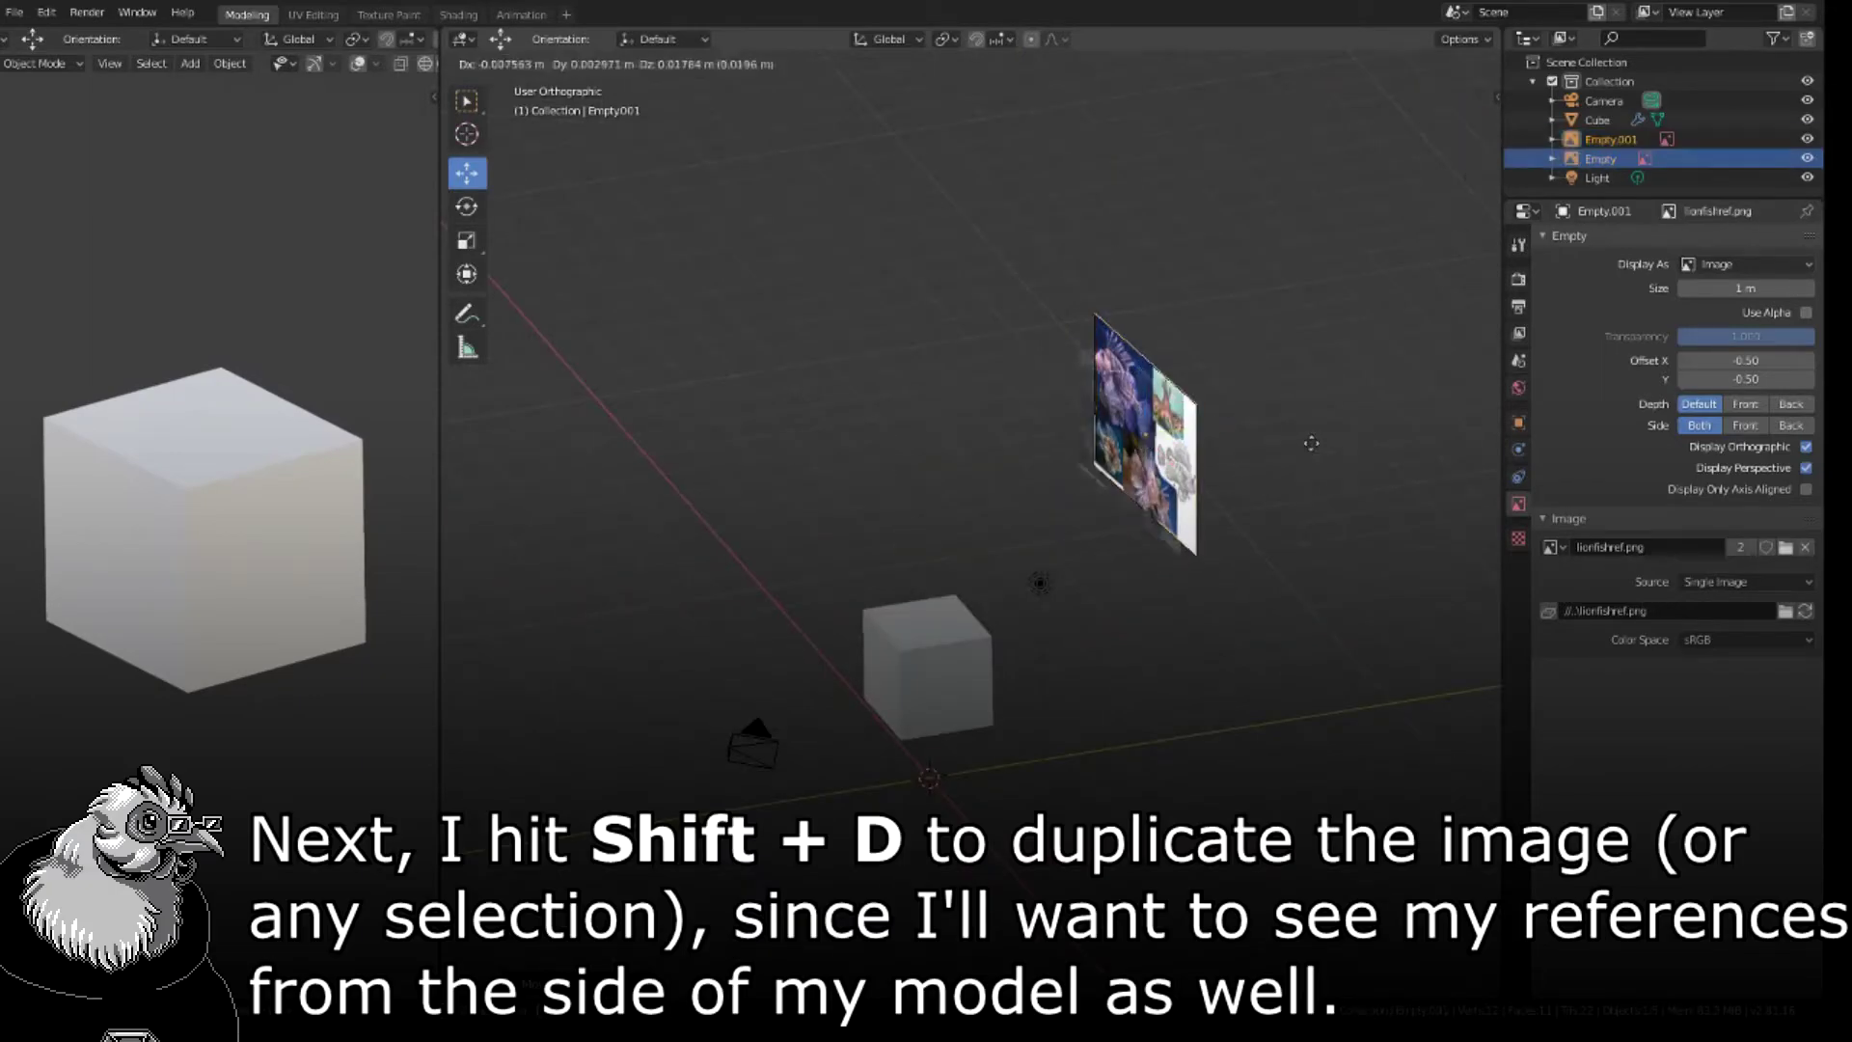
left_click(898, 376)
middle_click_drag(897, 376, 917, 558)
key("r")
left_click(1098, 412)
middle_click_drag(940, 487, 1023, 506)
key("r")
left_click(907, 430)
- Reposition the reference images so they stand clear of the cube on two perpendicular sides
key("g")
key("g")
middle_click_drag(974, 593, 907, 565)
left_click(868, 540)
left_click(941, 608)
left_click(1148, 608)
key("g")
left_click(1240, 709)
middle_click_drag(1240, 709, 1389, 714)
left_click(968, 608)
scroll(967, 607, "up", 4)
middle_click_drag(967, 608, 868, 598)
left_click(868, 599)
- Select the scene light and move it above the reference images
left_click(1327, 554)
key("g")
left_click(1193, 313)
middle_click_drag(1192, 314, 1213, 493)
scroll(1114, 521, "up", 2)
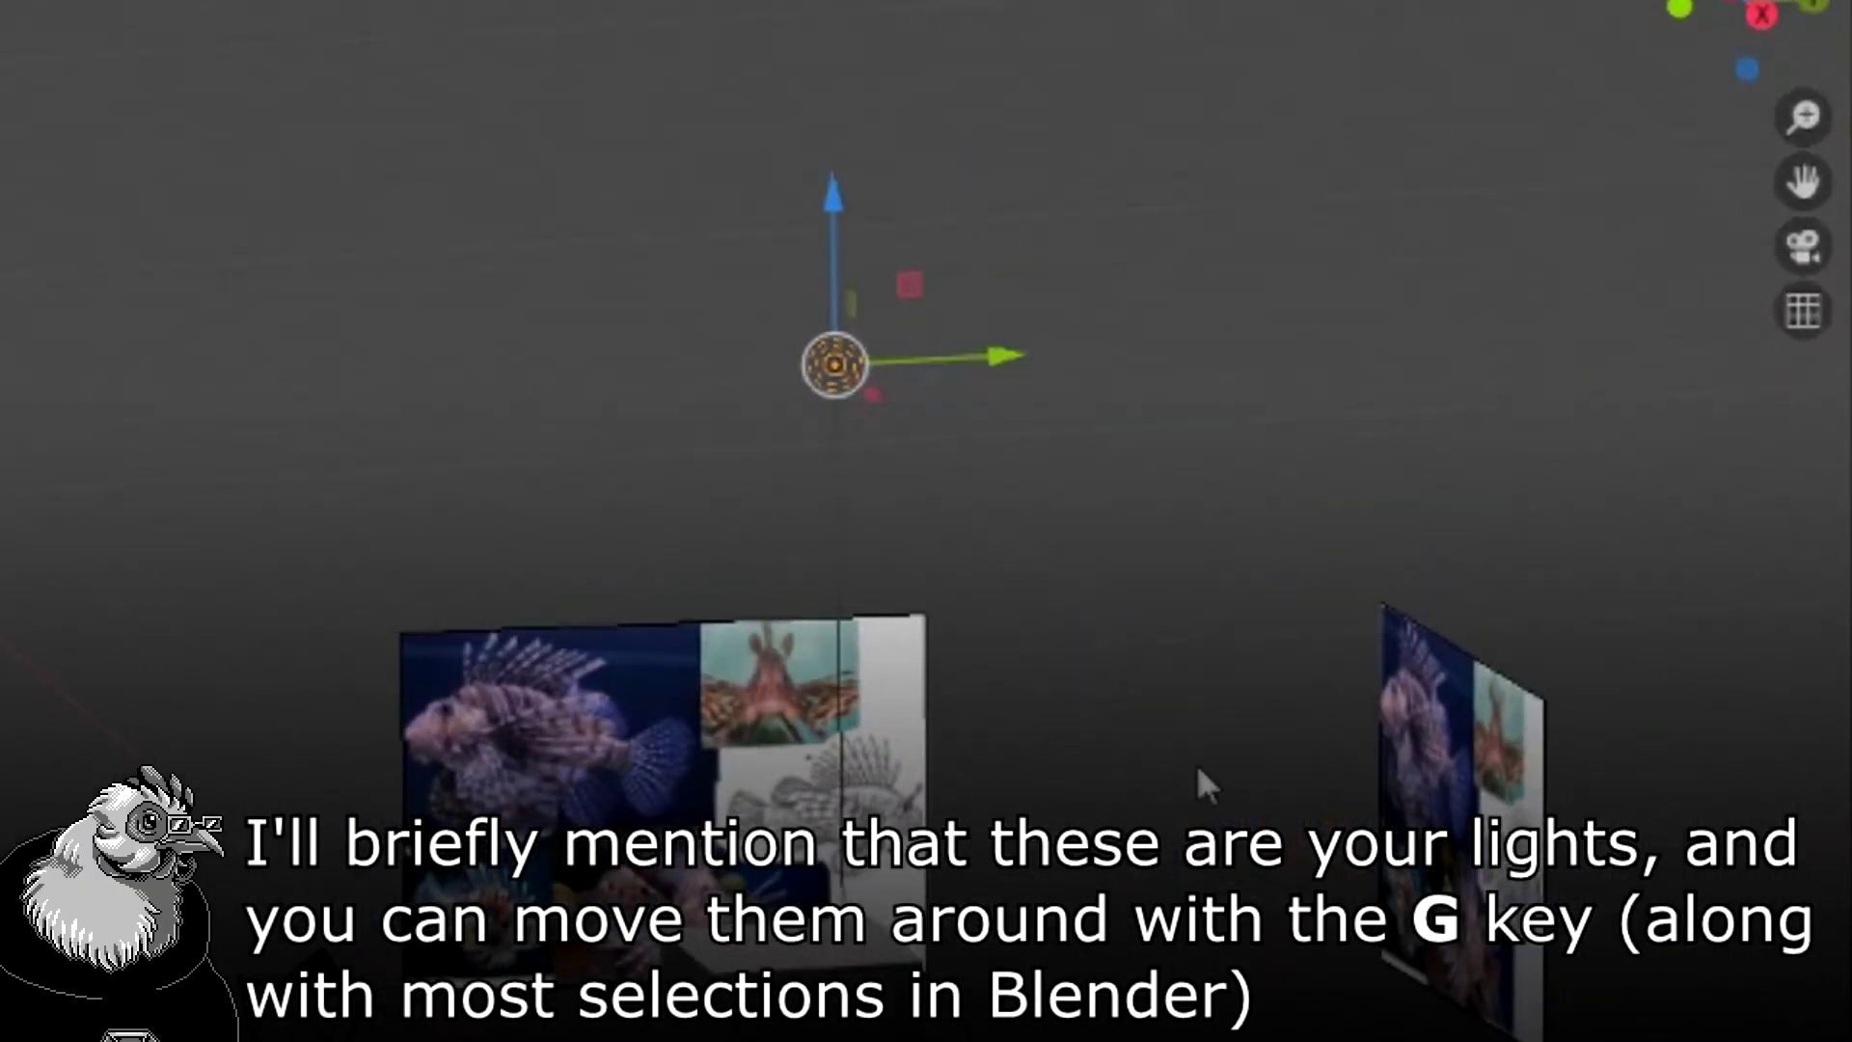
- Duplicate the light twice, placing one copy on each side of the cube
key("shift+d")
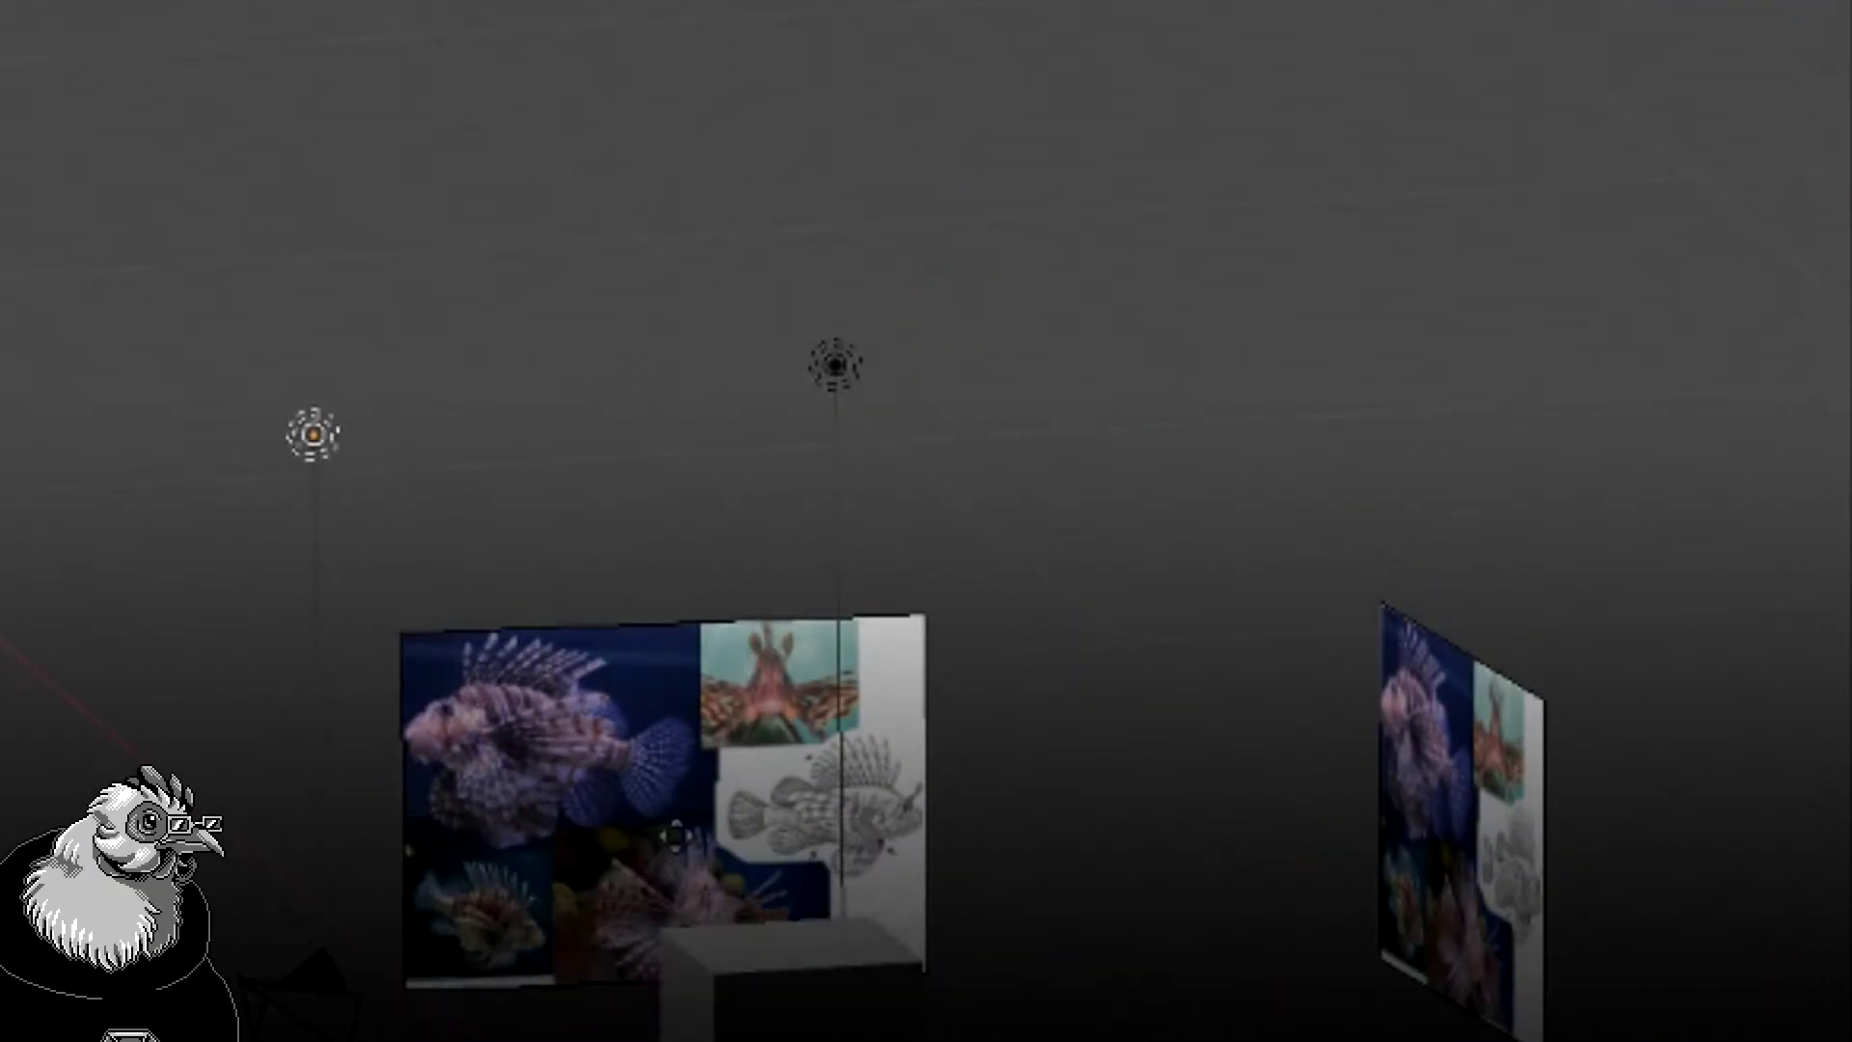
left_click(1008, 765)
middle_click_drag(1008, 765, 942, 771)
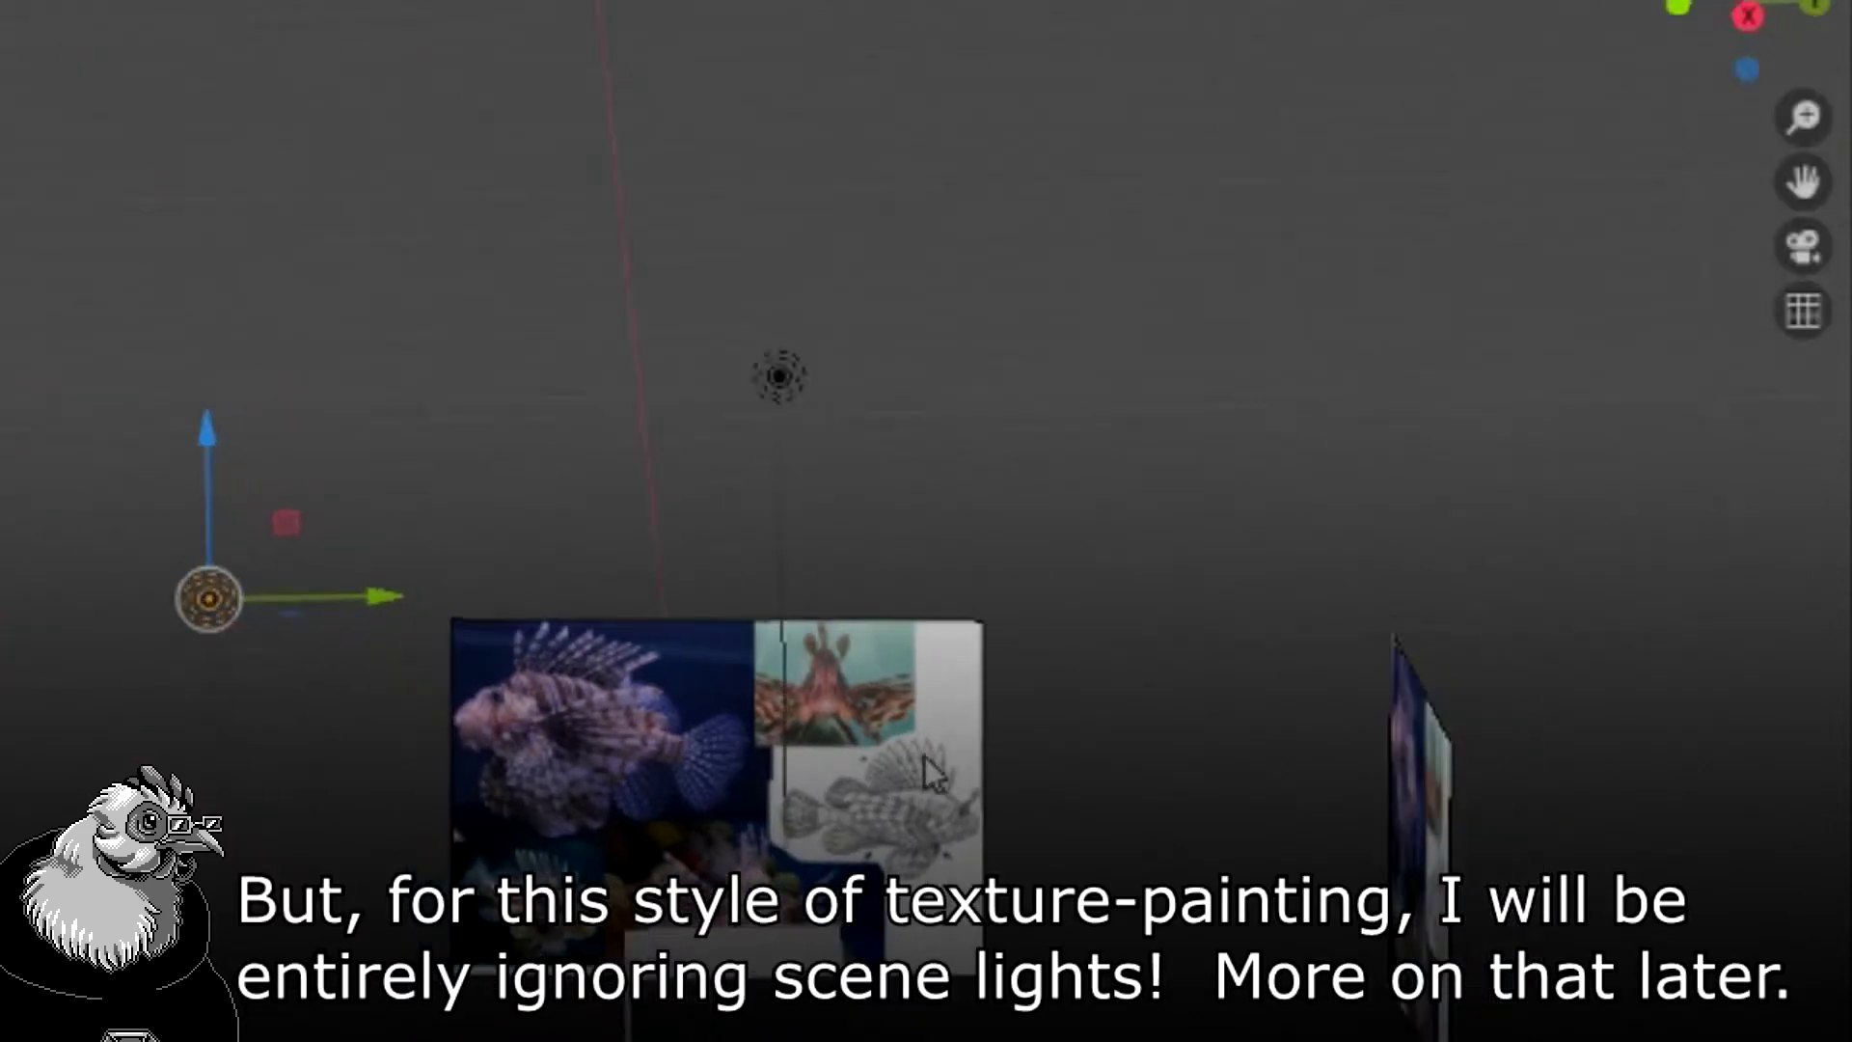
key("shift+d")
key("Return")
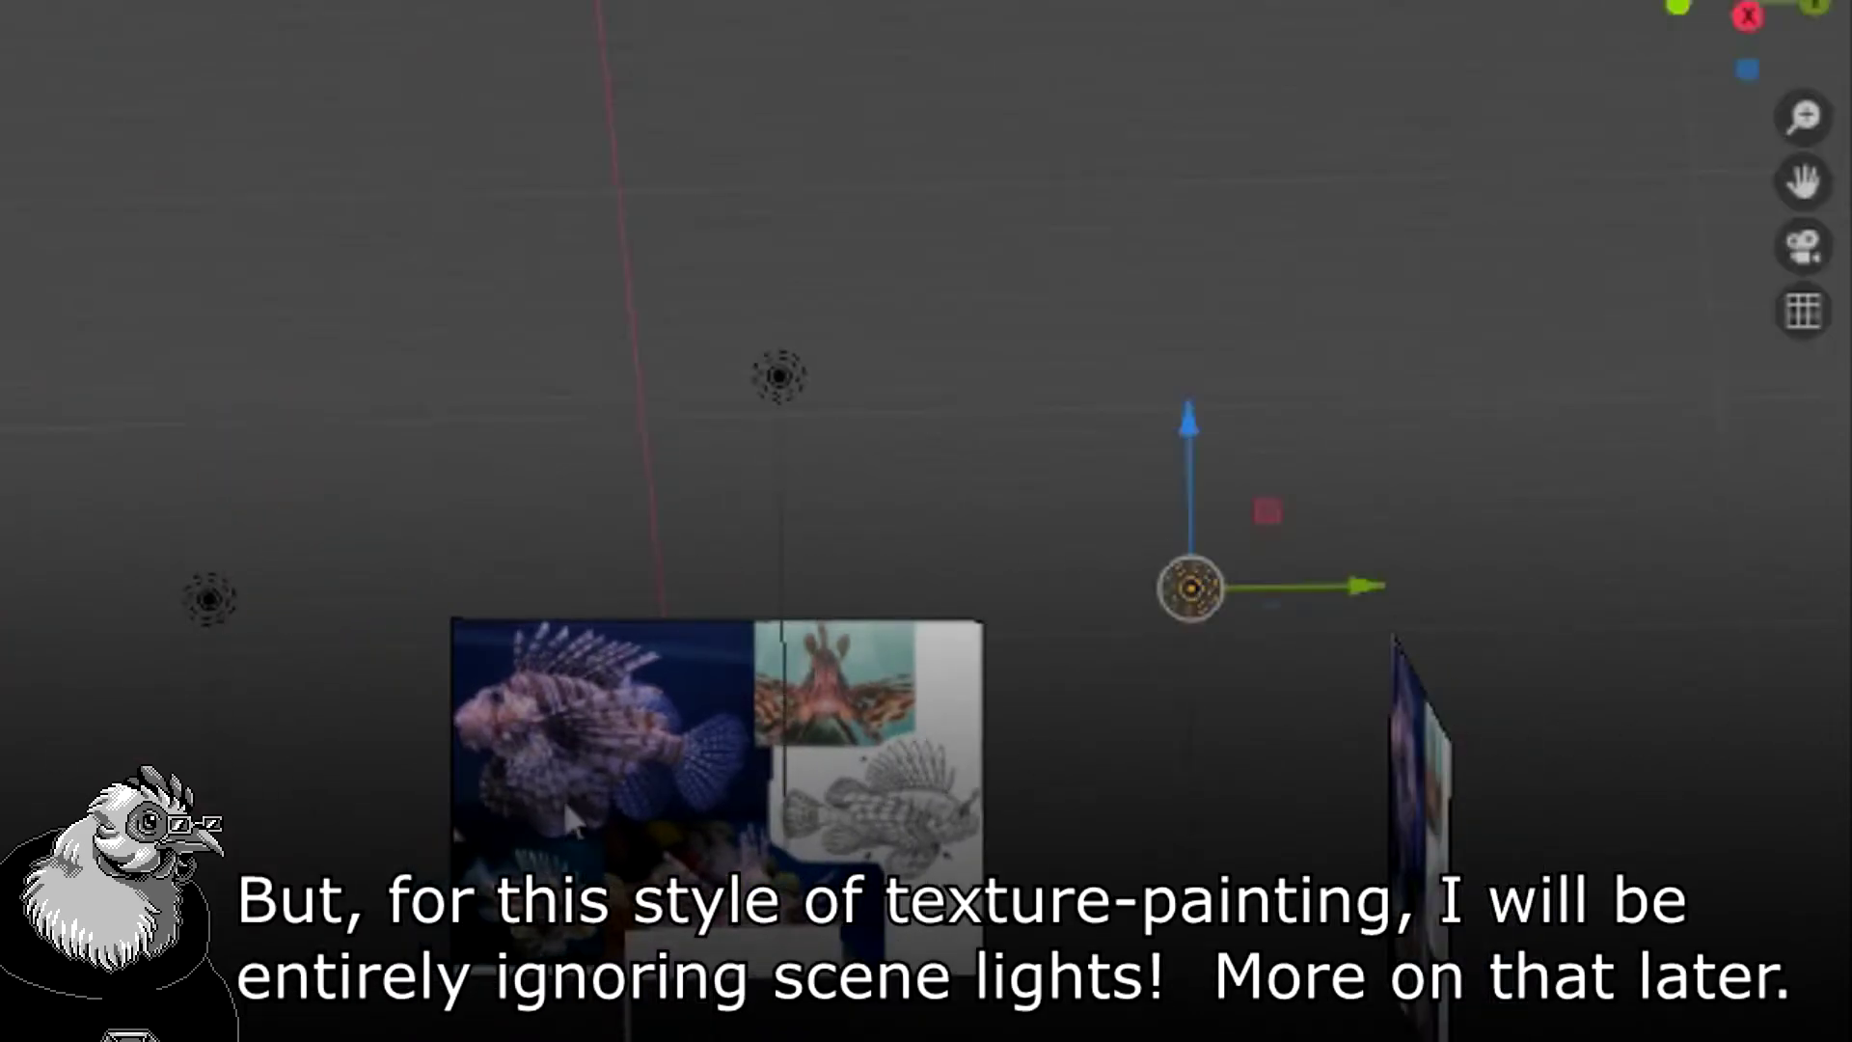
- Select one end of the cube's mesh and move it outward about 1.34 m along Y to lengthen the box
middle_click_drag(565, 803, 997, 788)
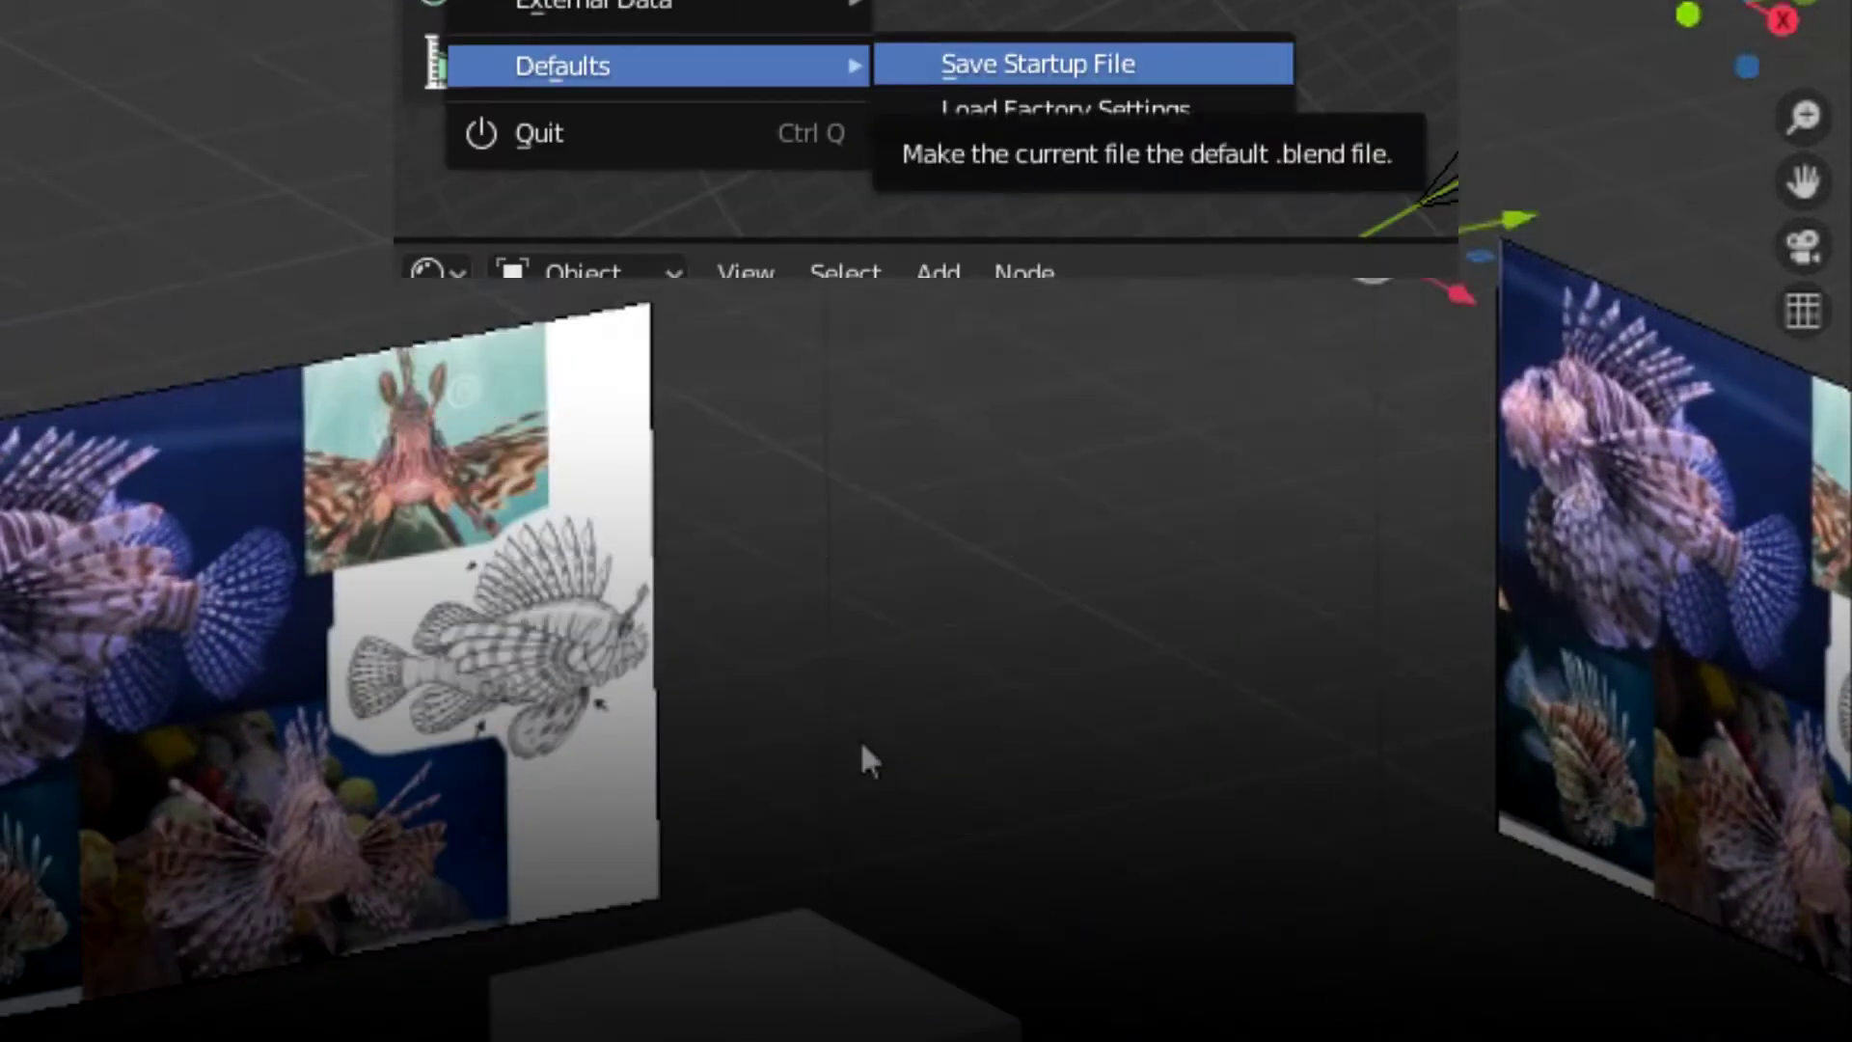
middle_click_drag(859, 741, 1015, 702)
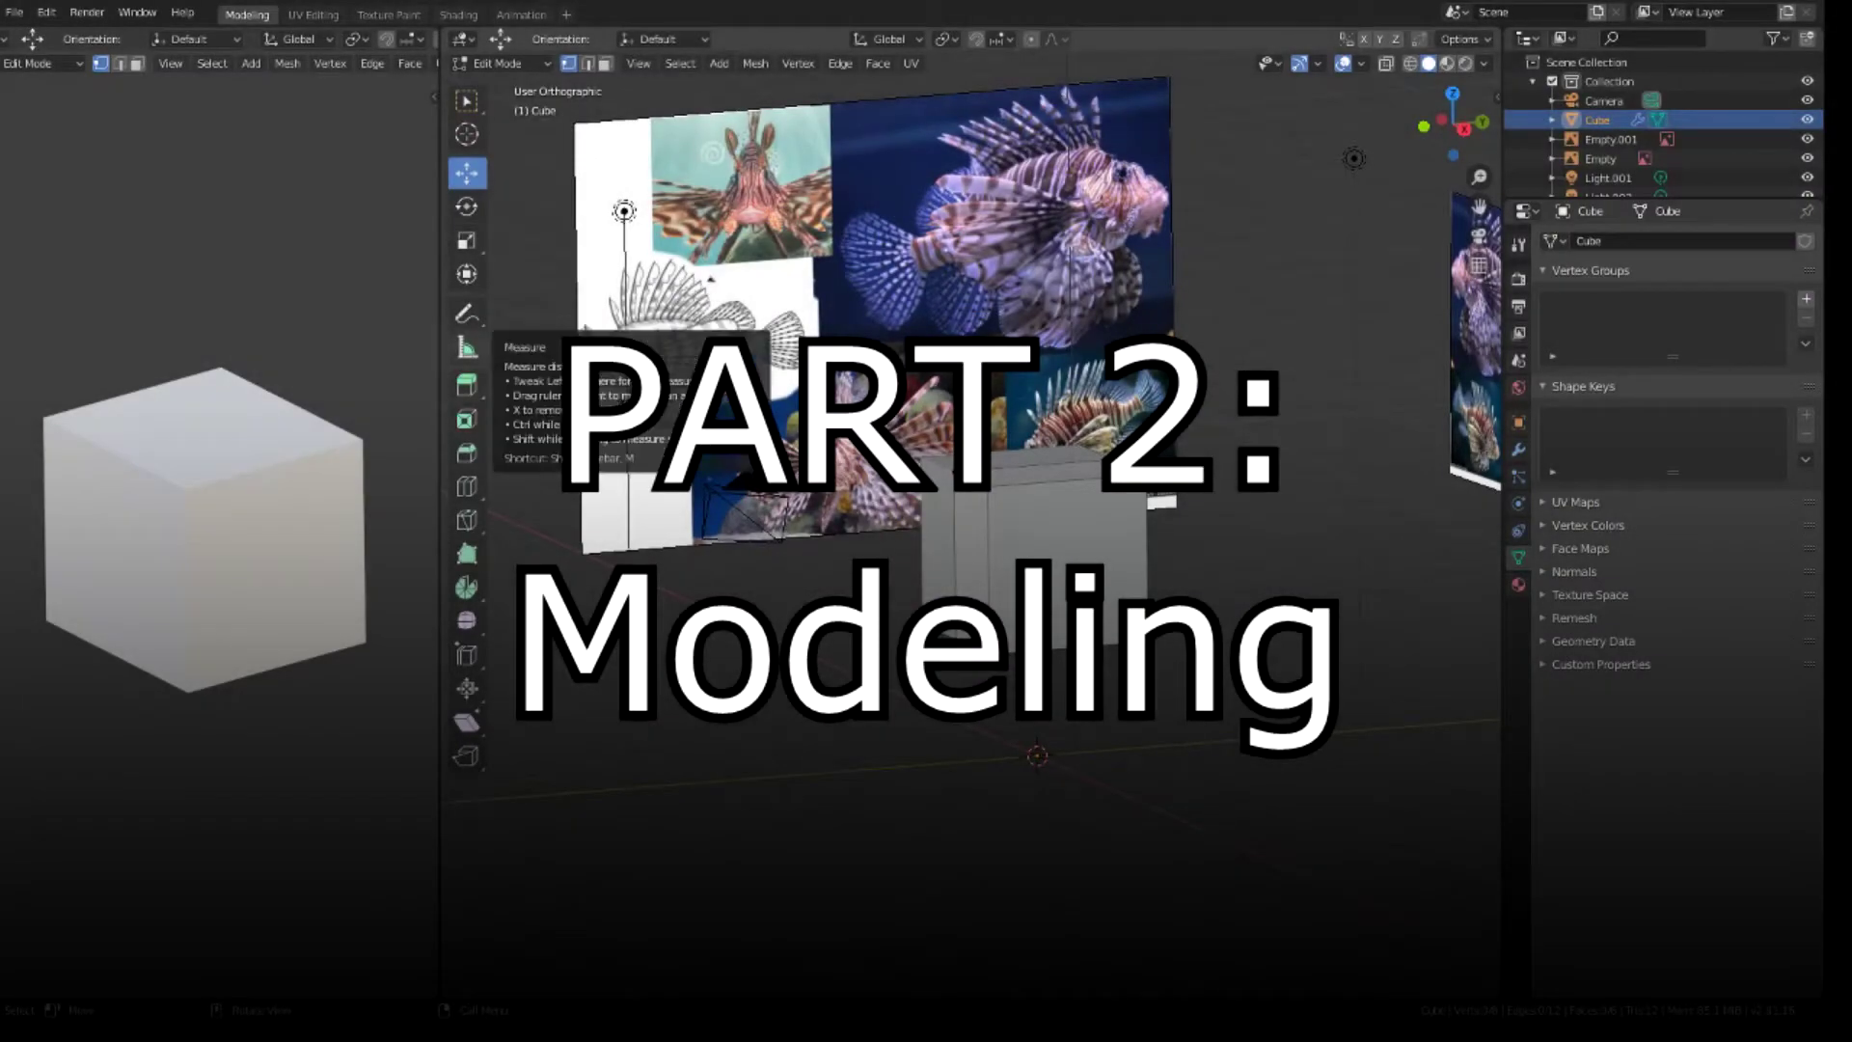
middle_click_drag(1051, 548, 1009, 538)
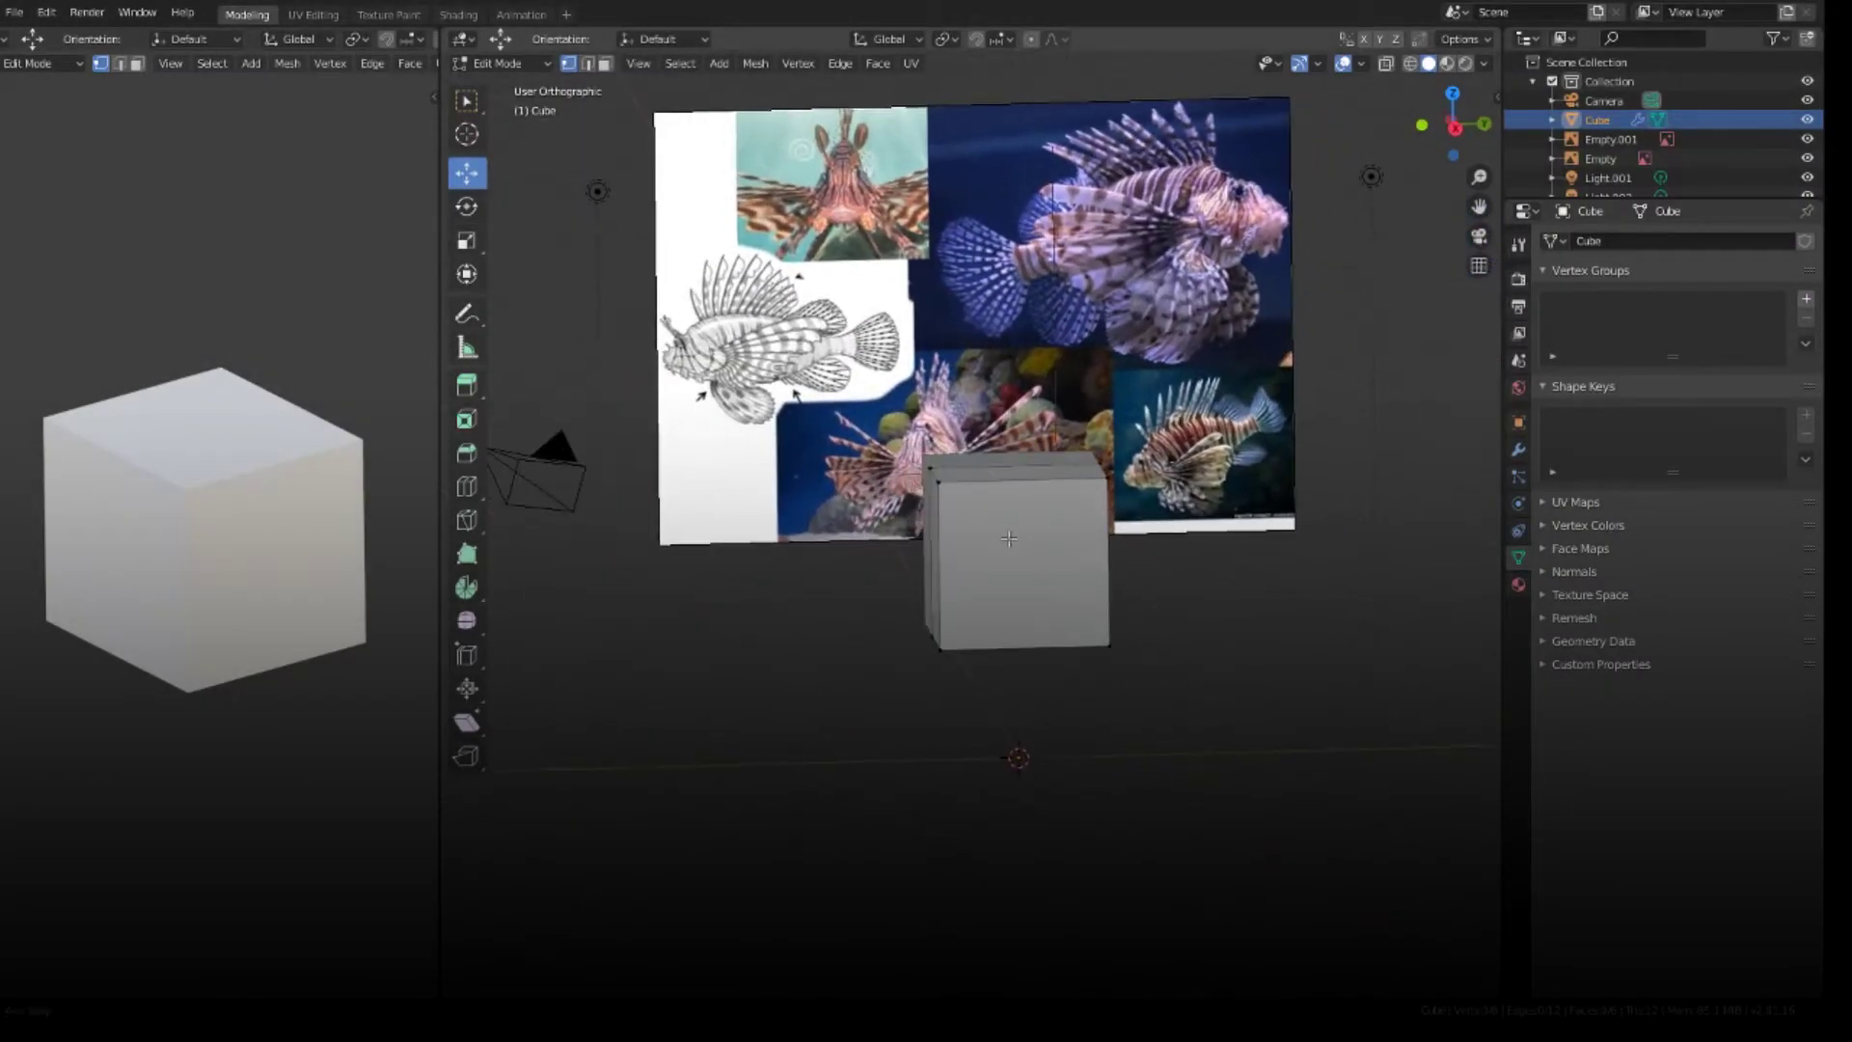
mouse_move(908, 472)
right_mouse_down("ctrl")
mouse_move(951, 747)
mouse_move(830, 521)
right_mouse_up("ctrl")
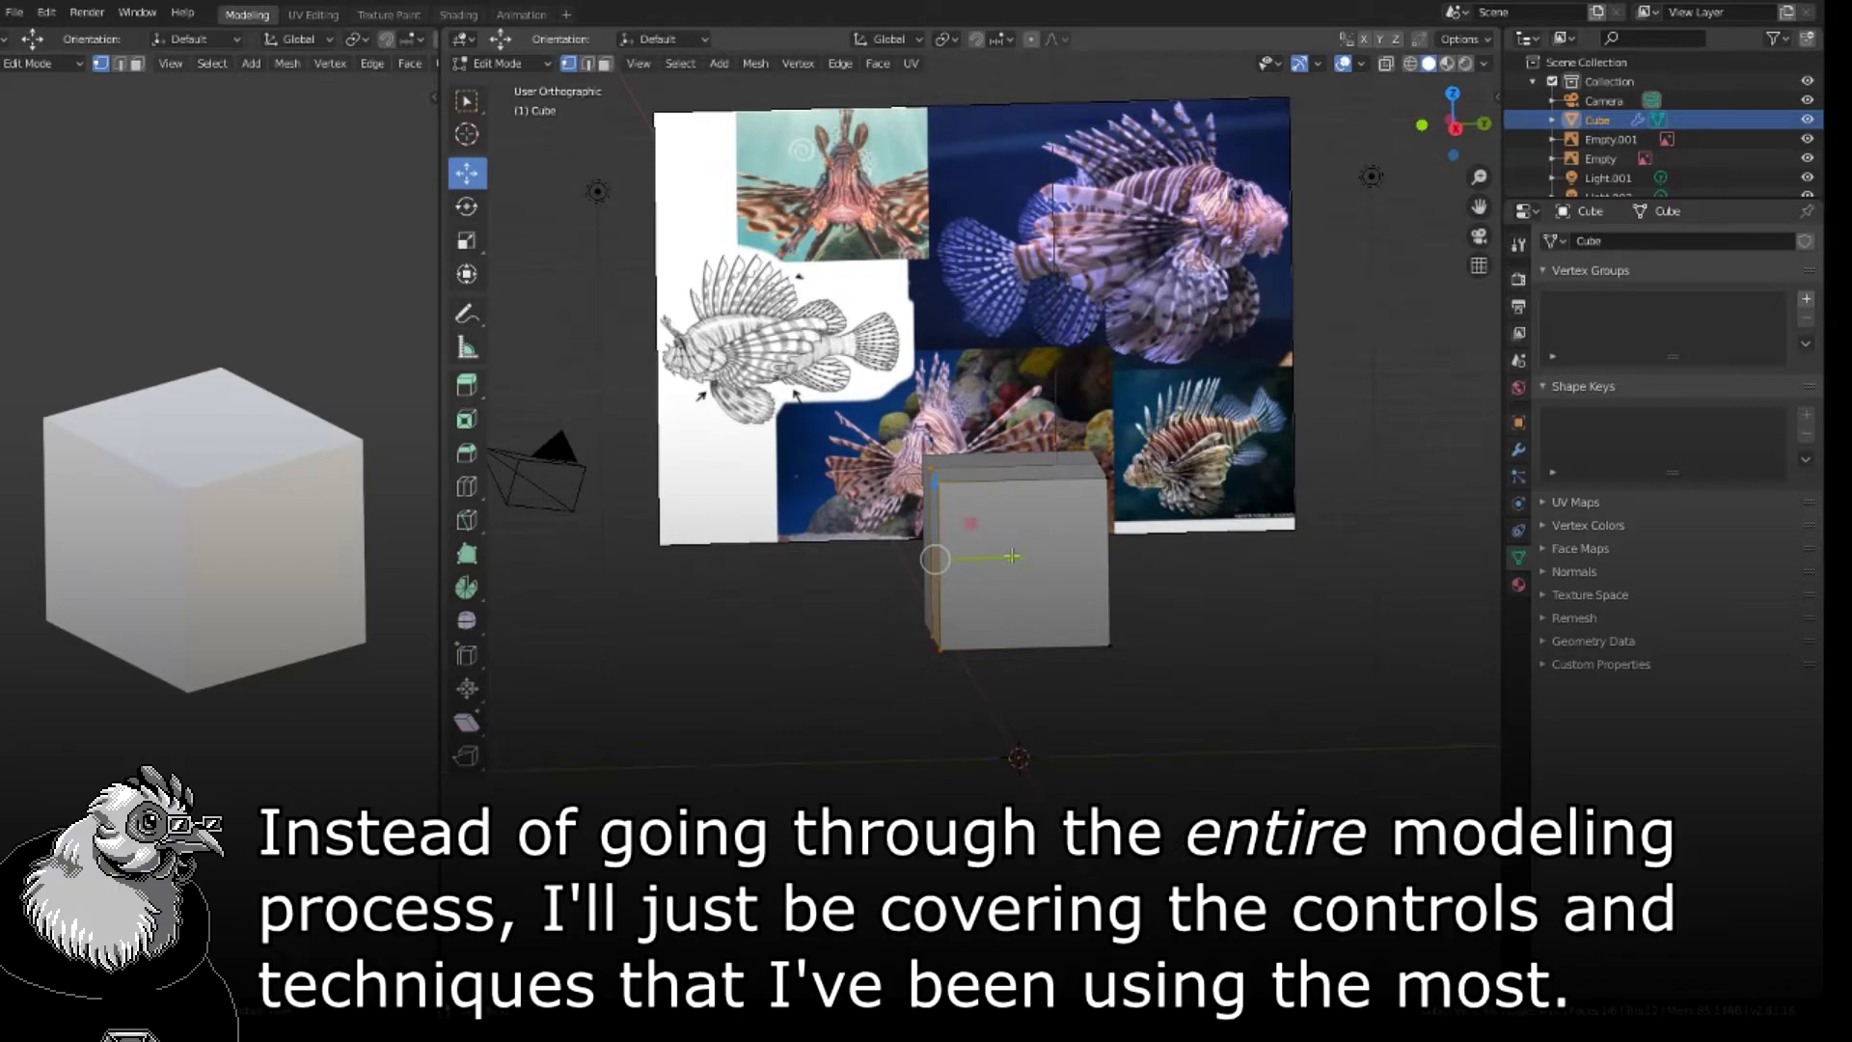
left_click_drag(1011, 555, 1009, 554)
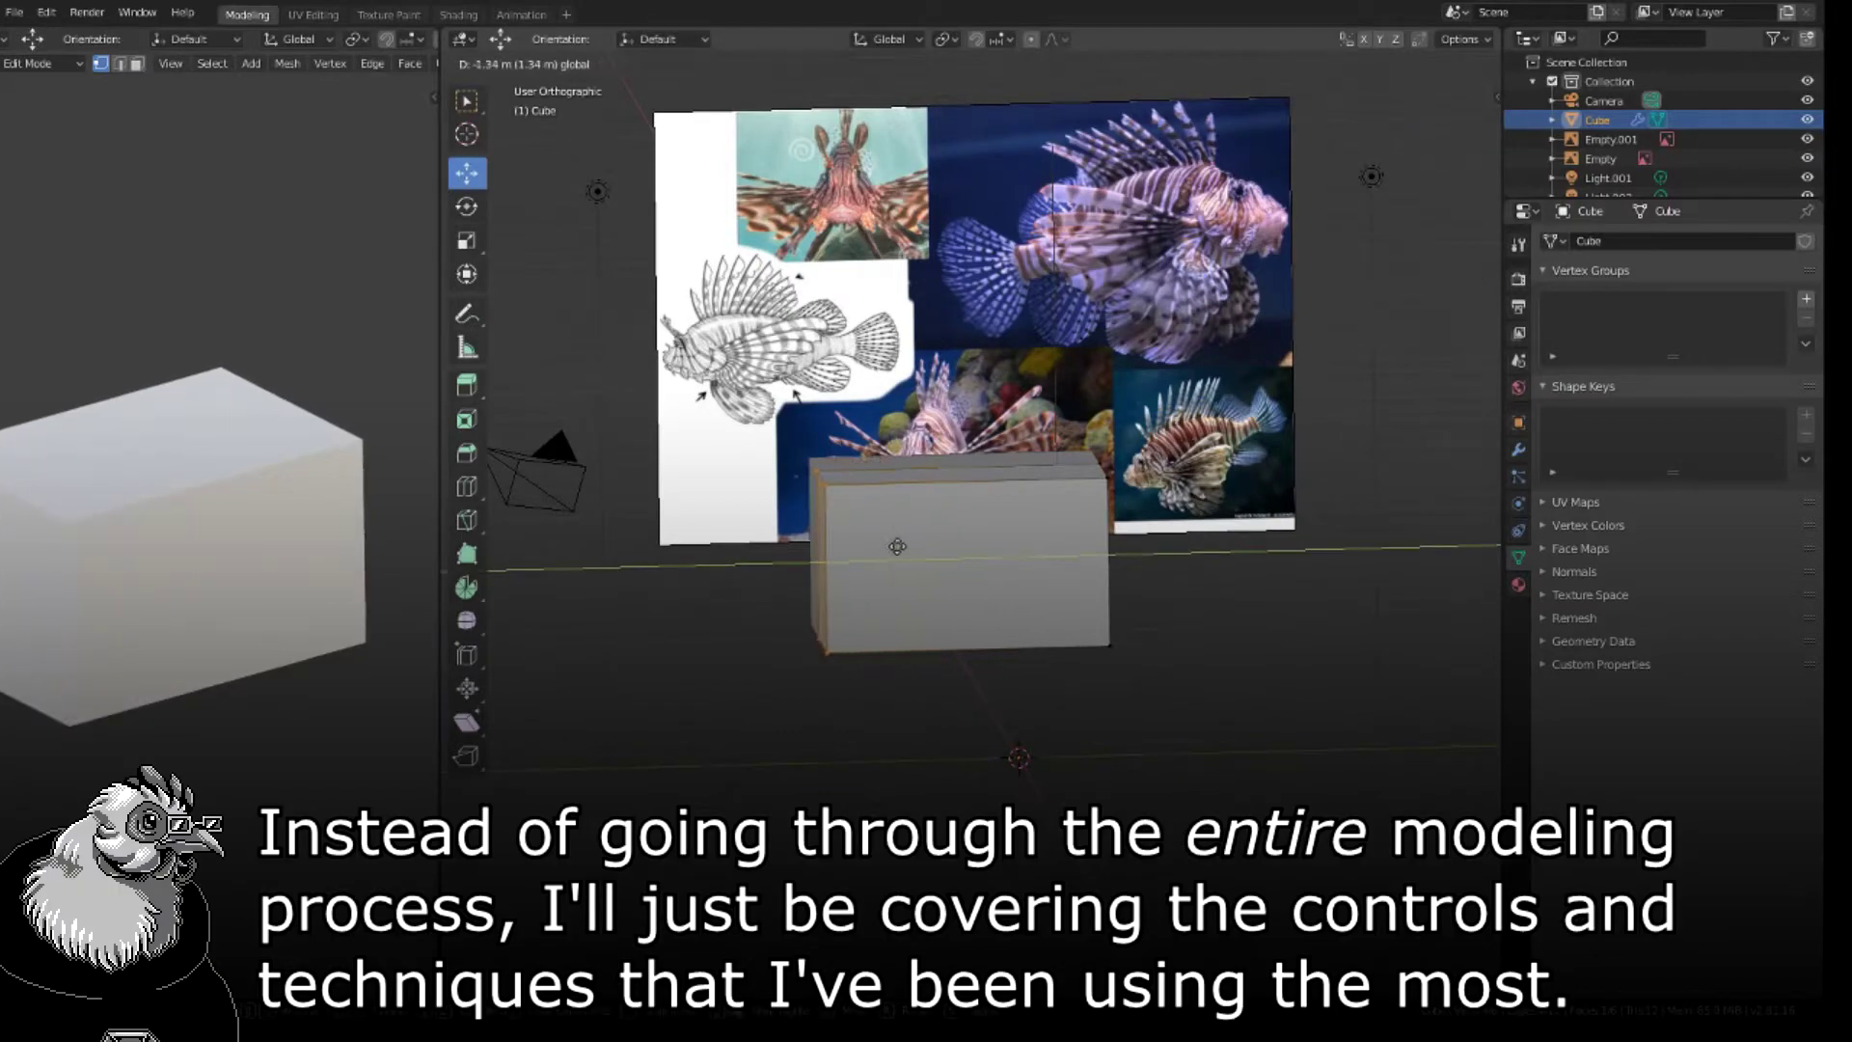
left_click(897, 546)
- Extrude the extended end's faces outward using face selection, and shrink the new end to form a taper
left_click(606, 64)
middle_click_drag(839, 541, 871, 540)
key("e")
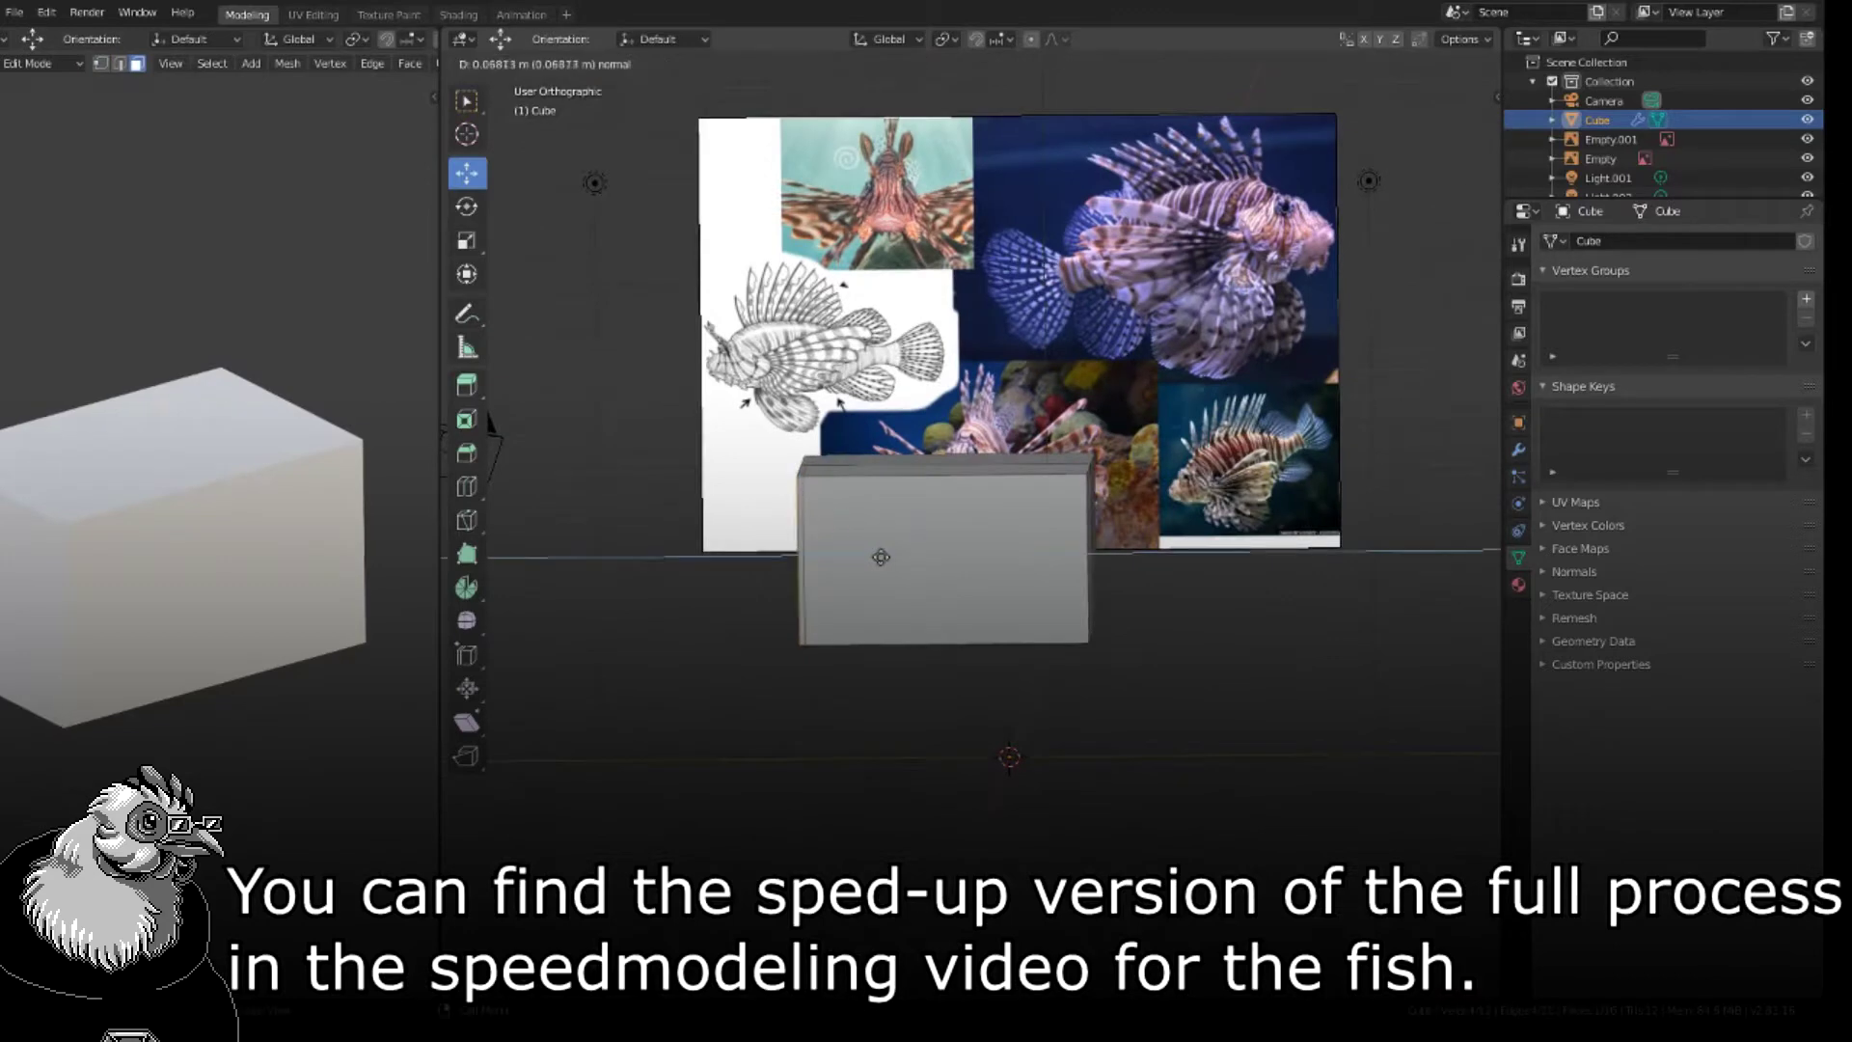
left_click(836, 552)
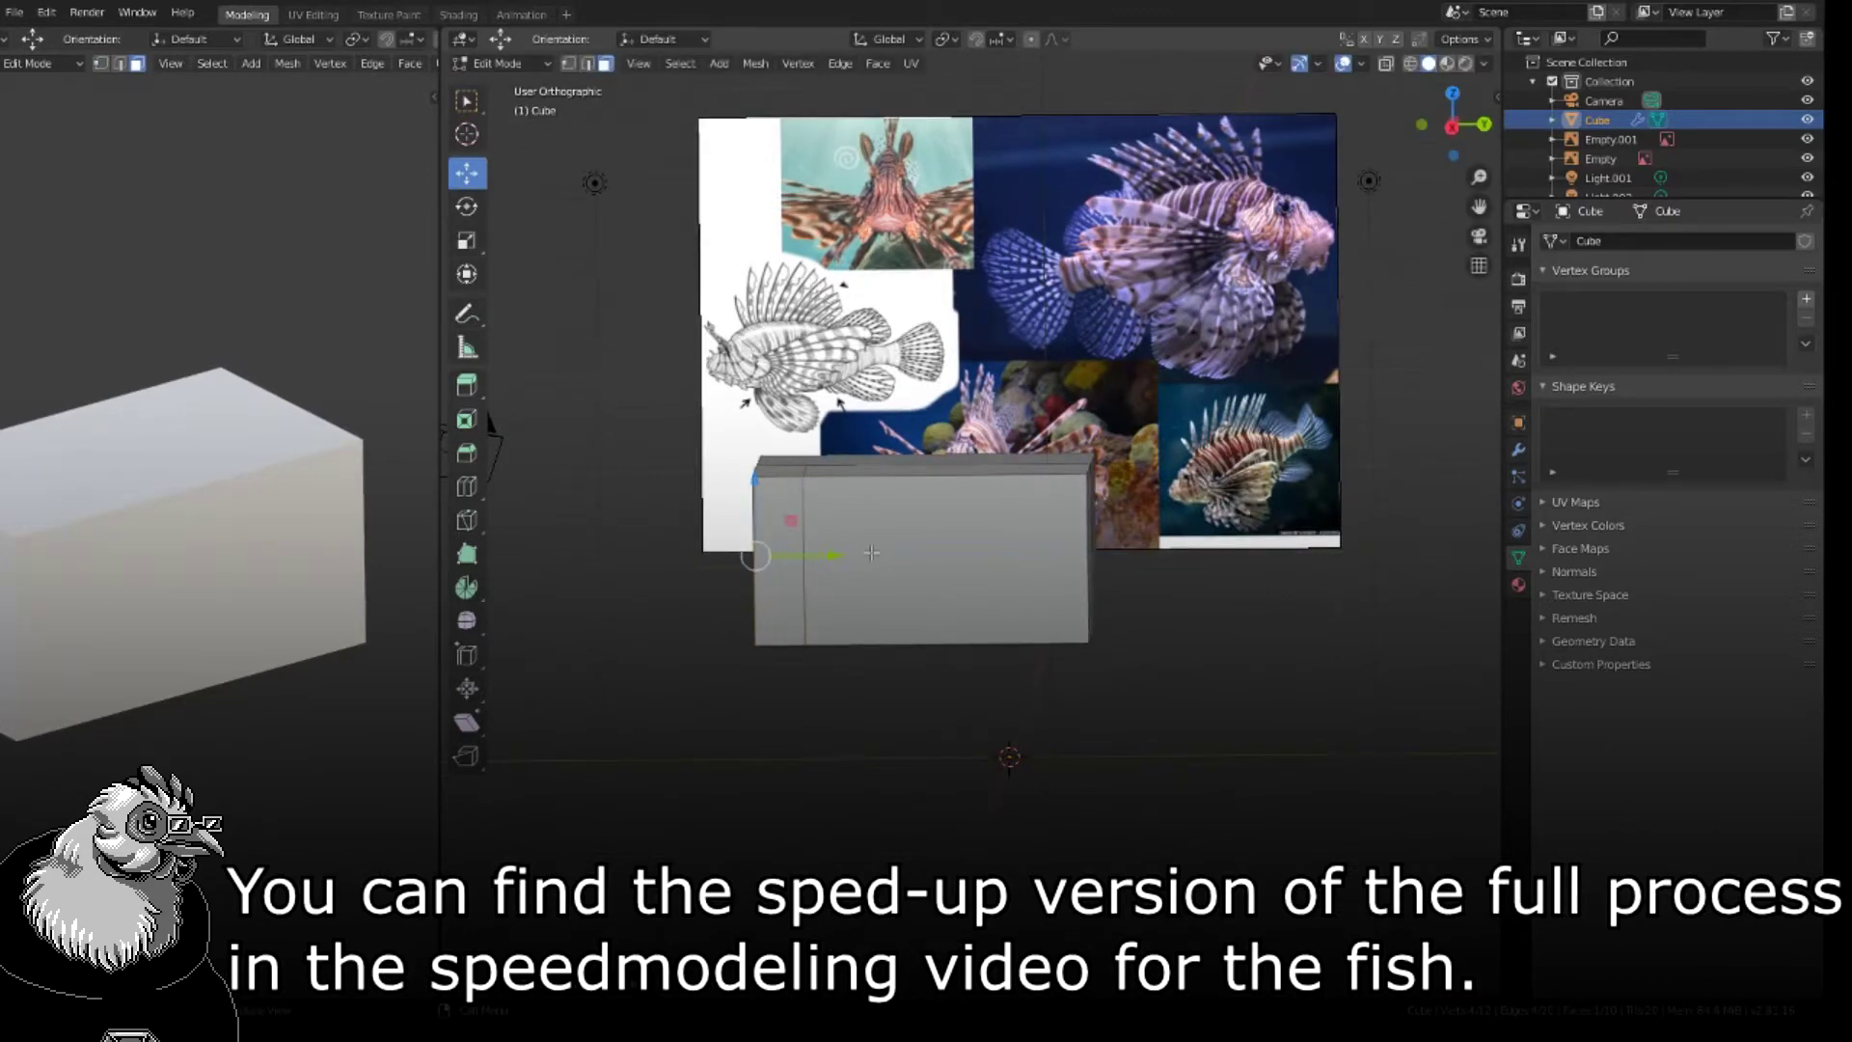
key("g")
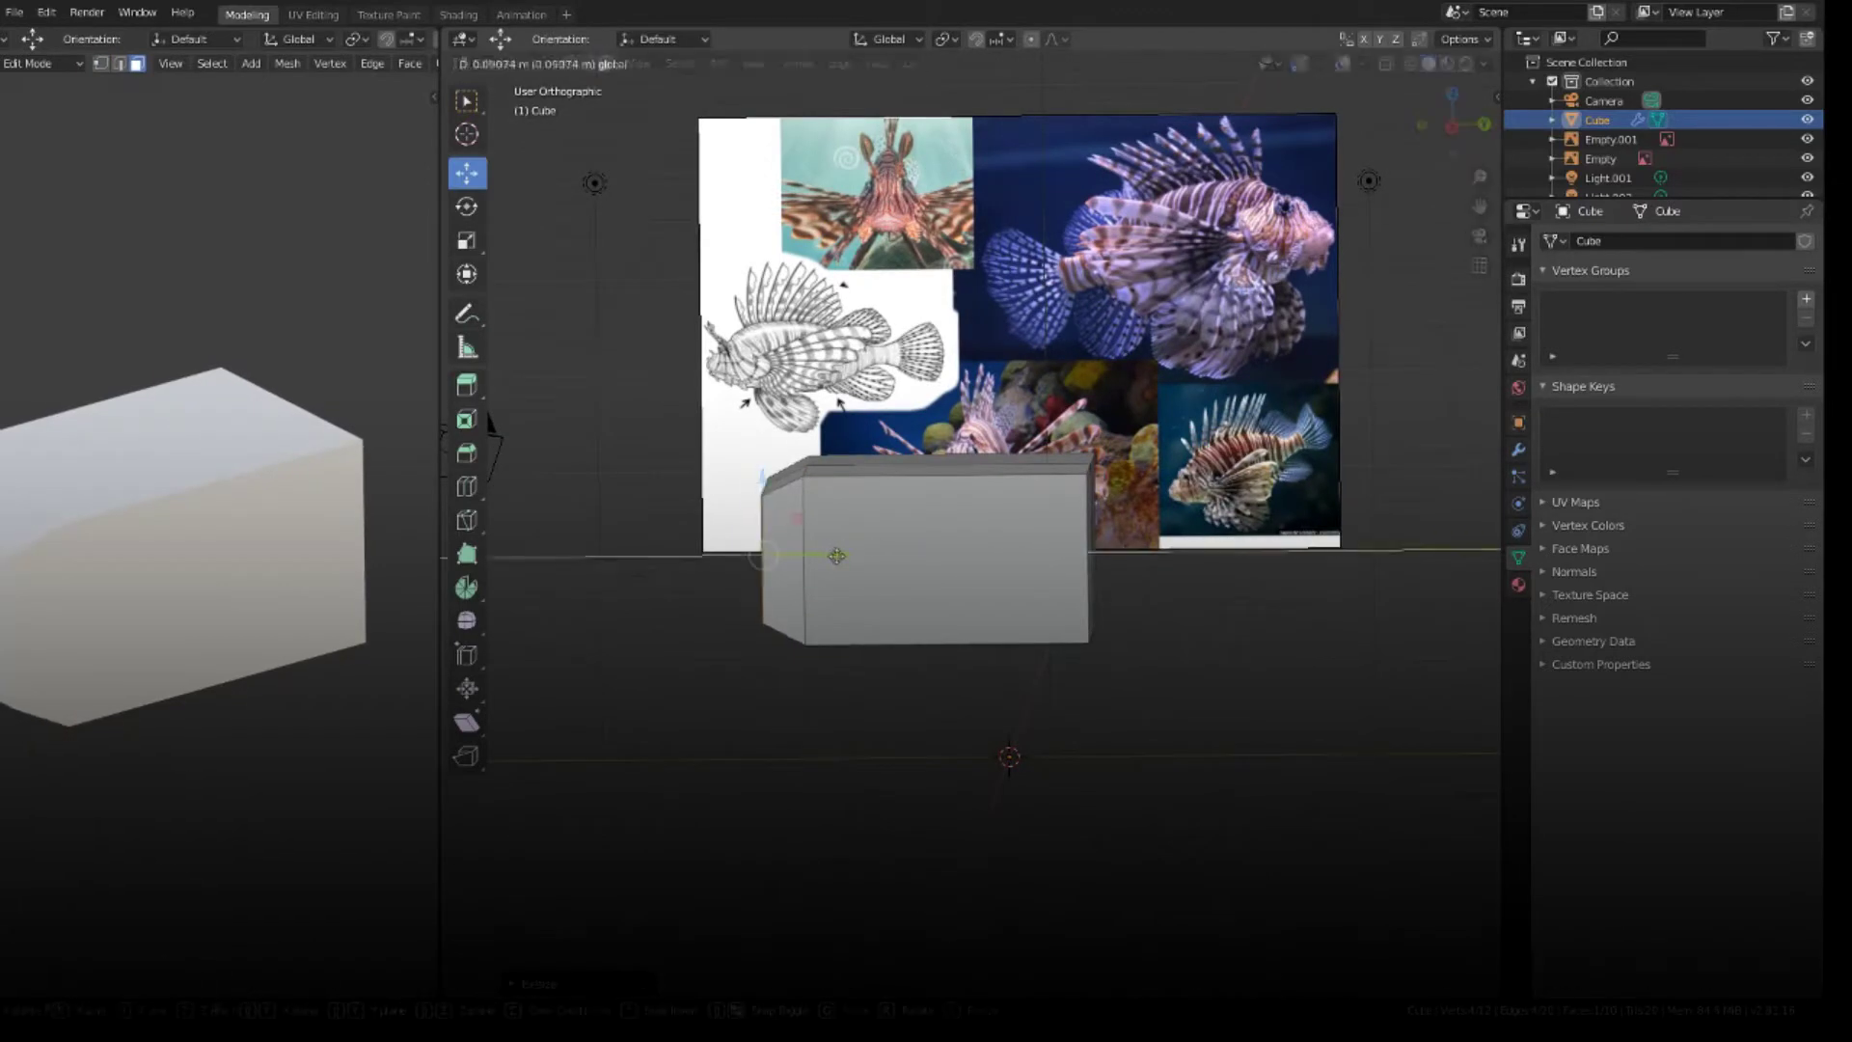
left_click(836, 555)
- Add a horizontal loop cut along the body, sliding it slightly above the middle of the sides
scroll(836, 555, "up", 1)
middle_click_drag(836, 556, 961, 566, "shift")
key("ctrl+r")
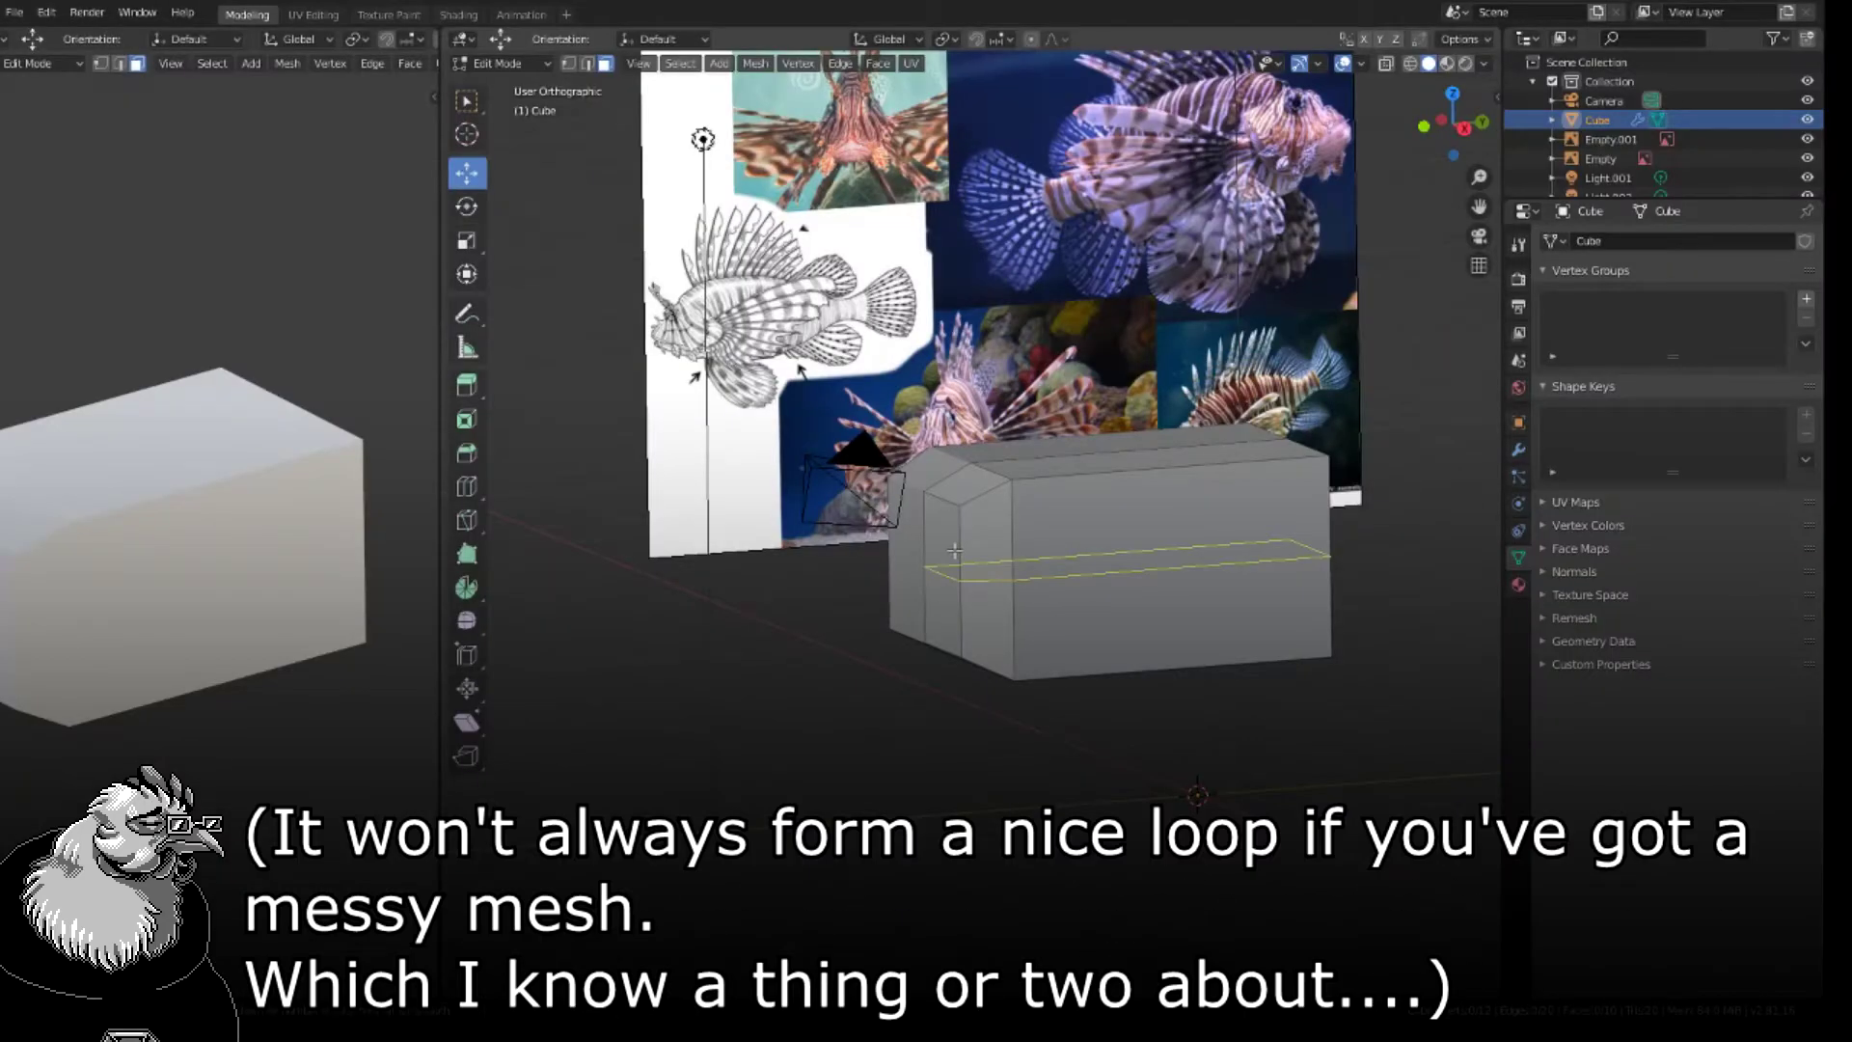
left_click(953, 533)
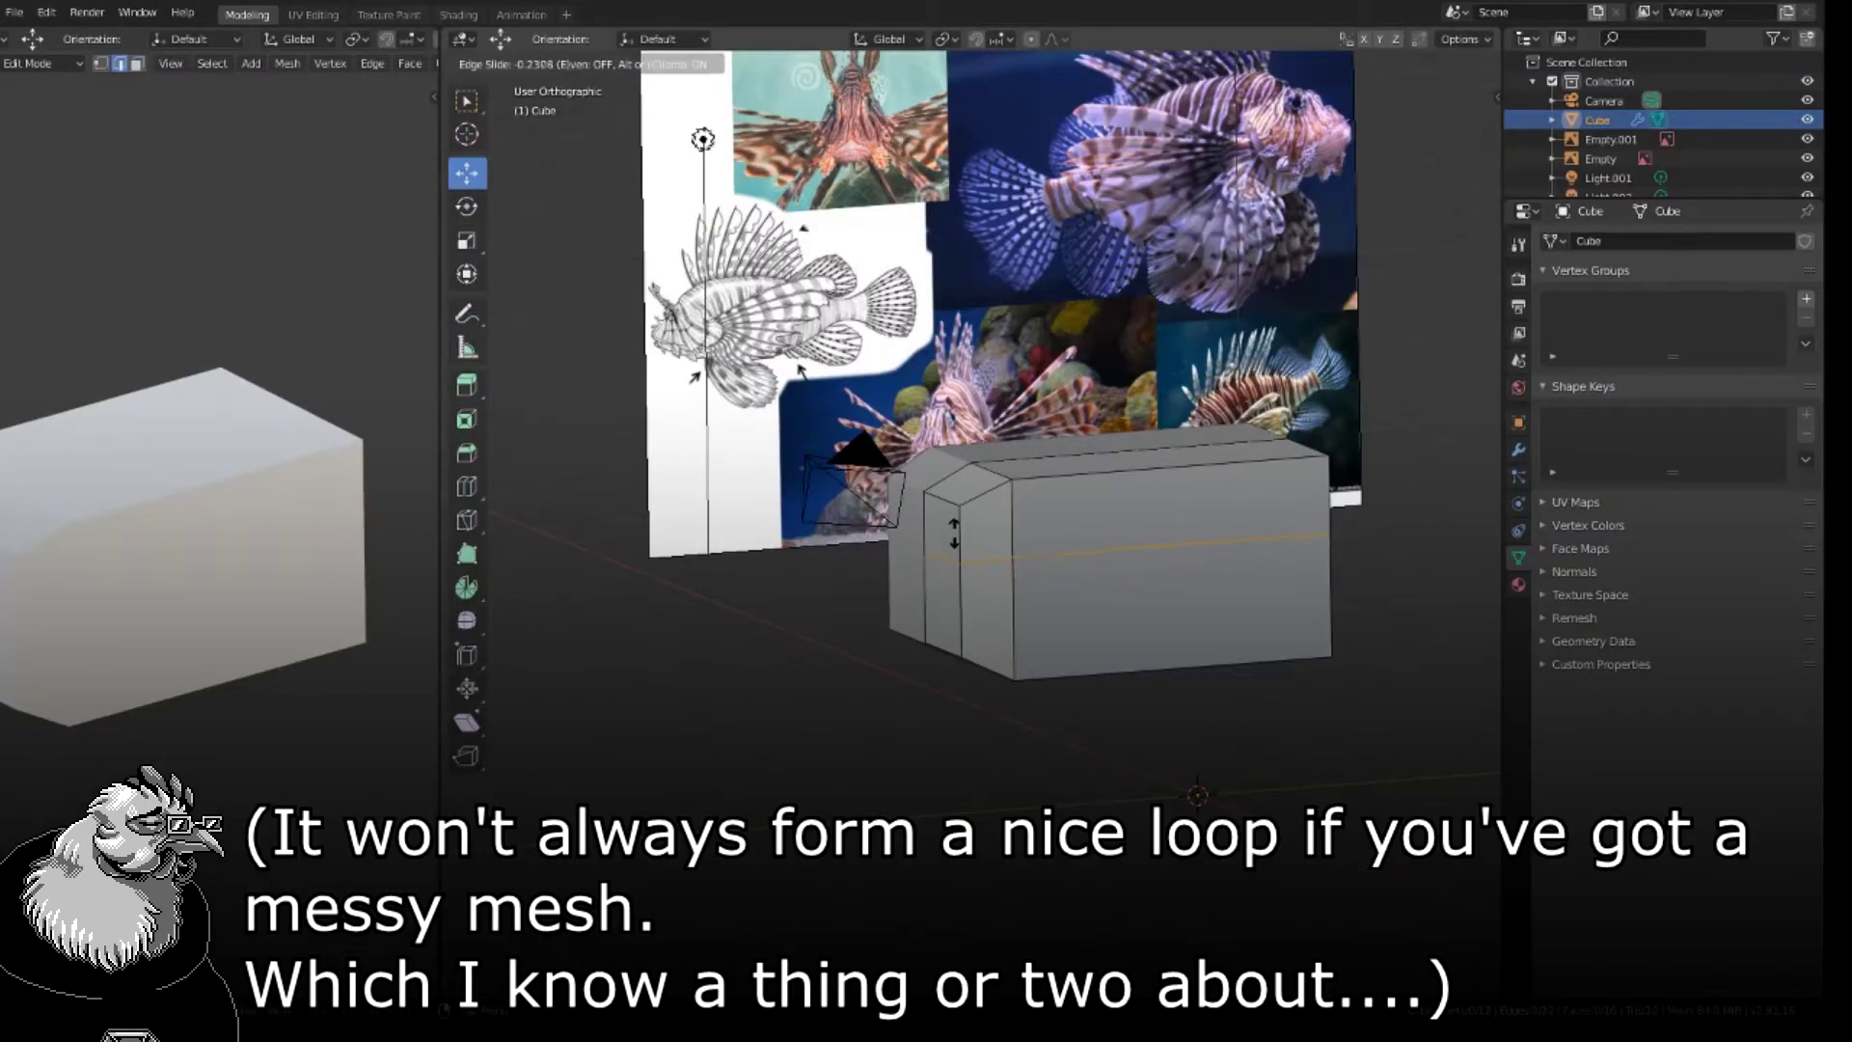
left_click(953, 533)
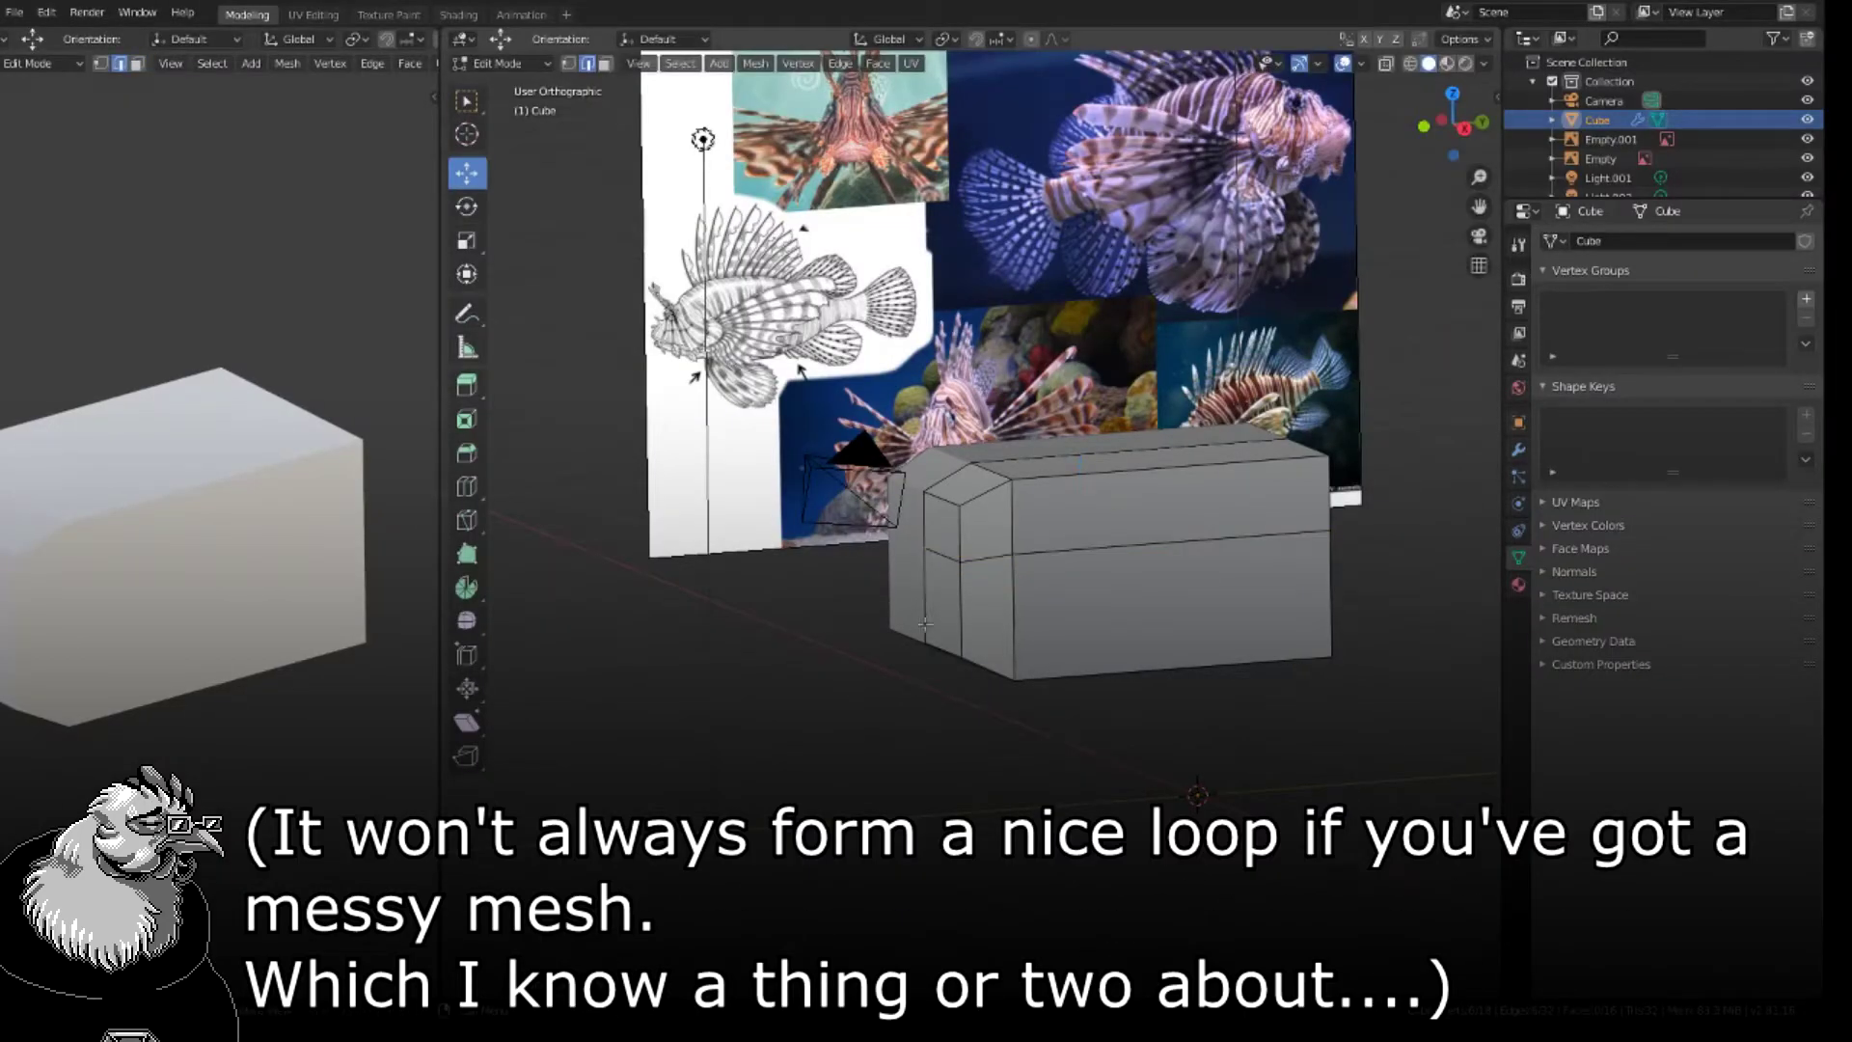
- Select the lower face of the tapered end, rotate it slightly and extrude it outward as a snout
middle_click_drag(1006, 616, 881, 703)
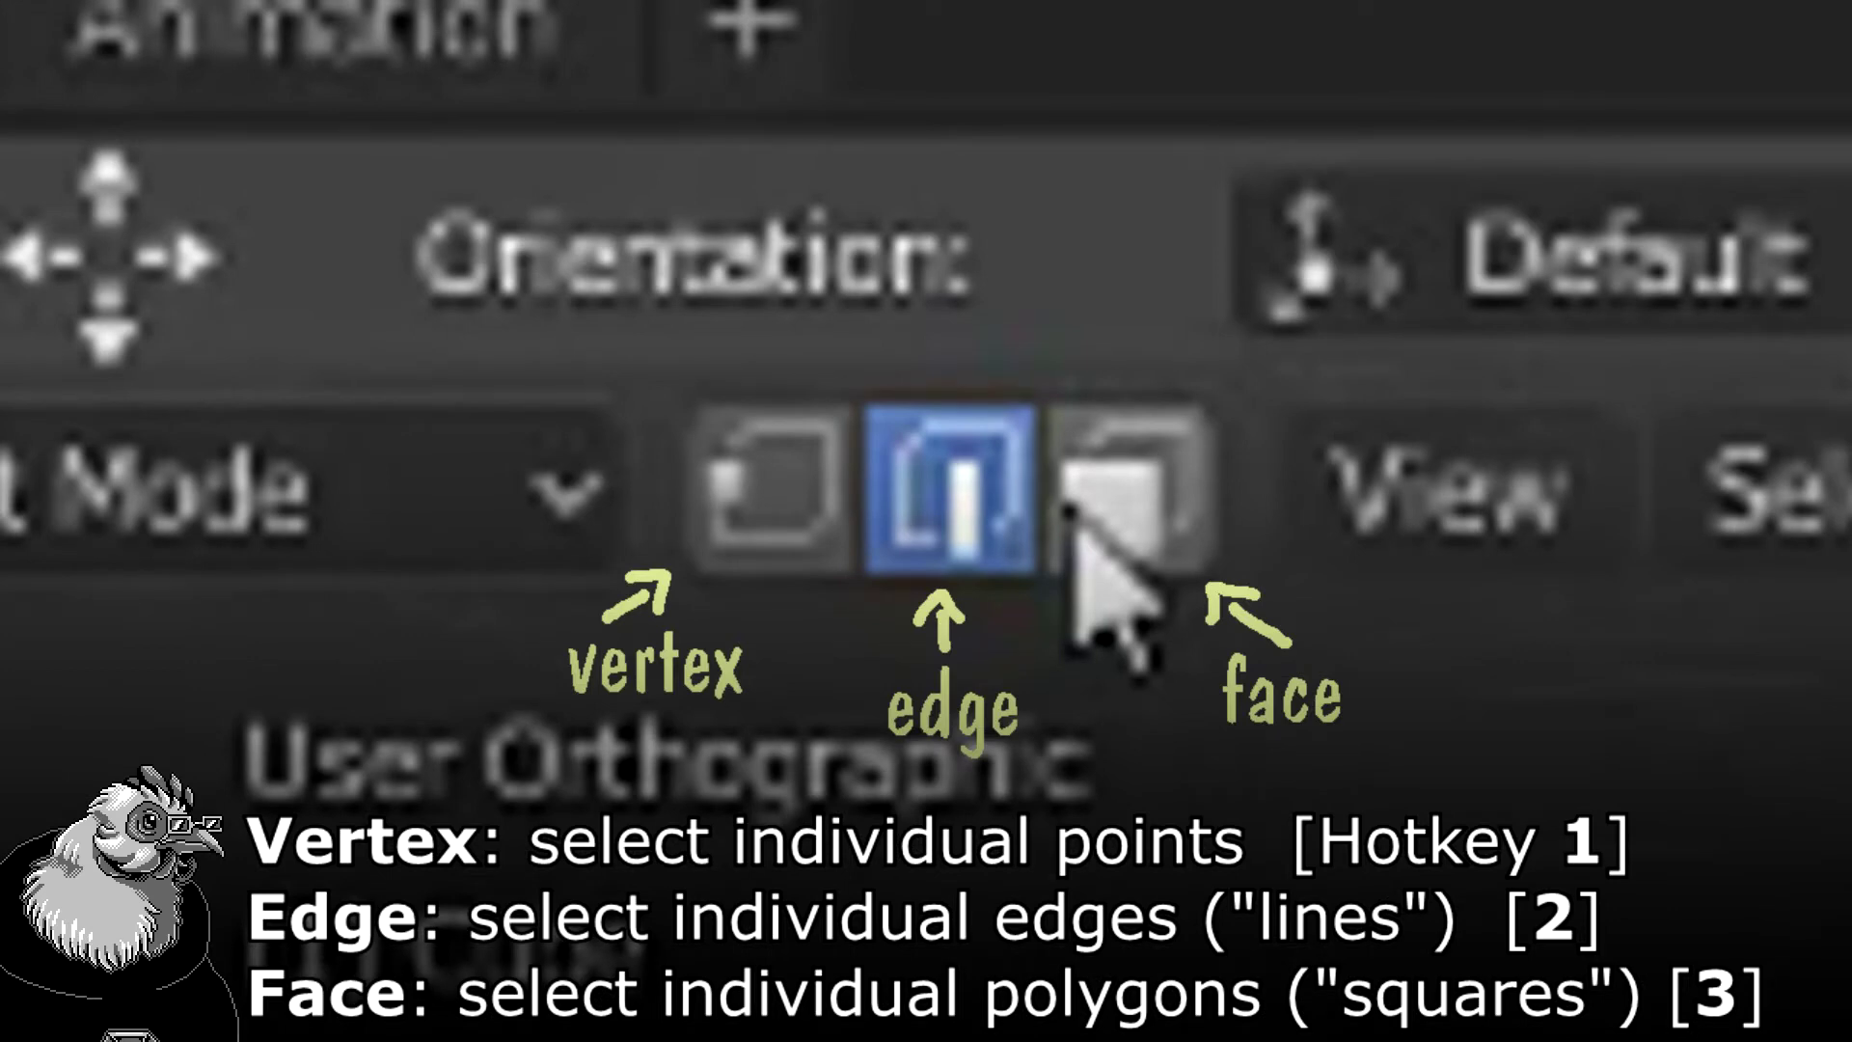
left_click(1070, 511)
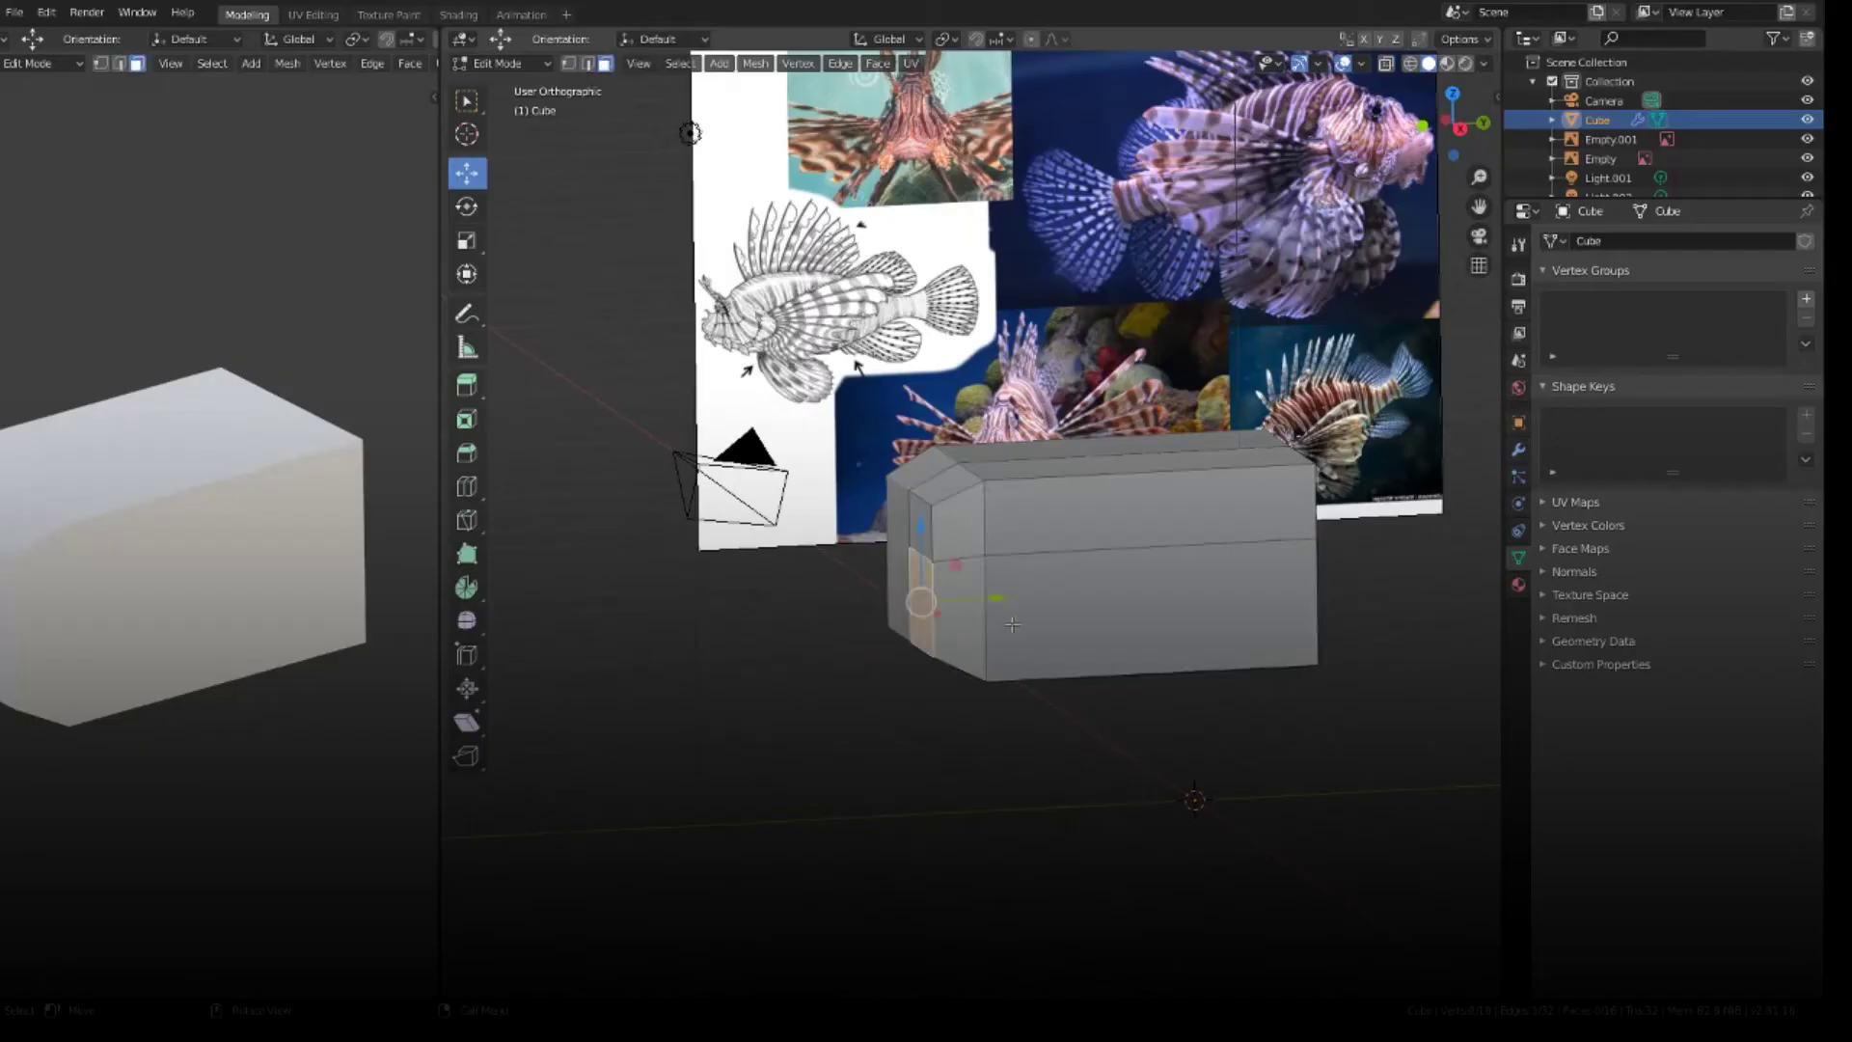
middle_click_drag(1012, 625, 955, 614)
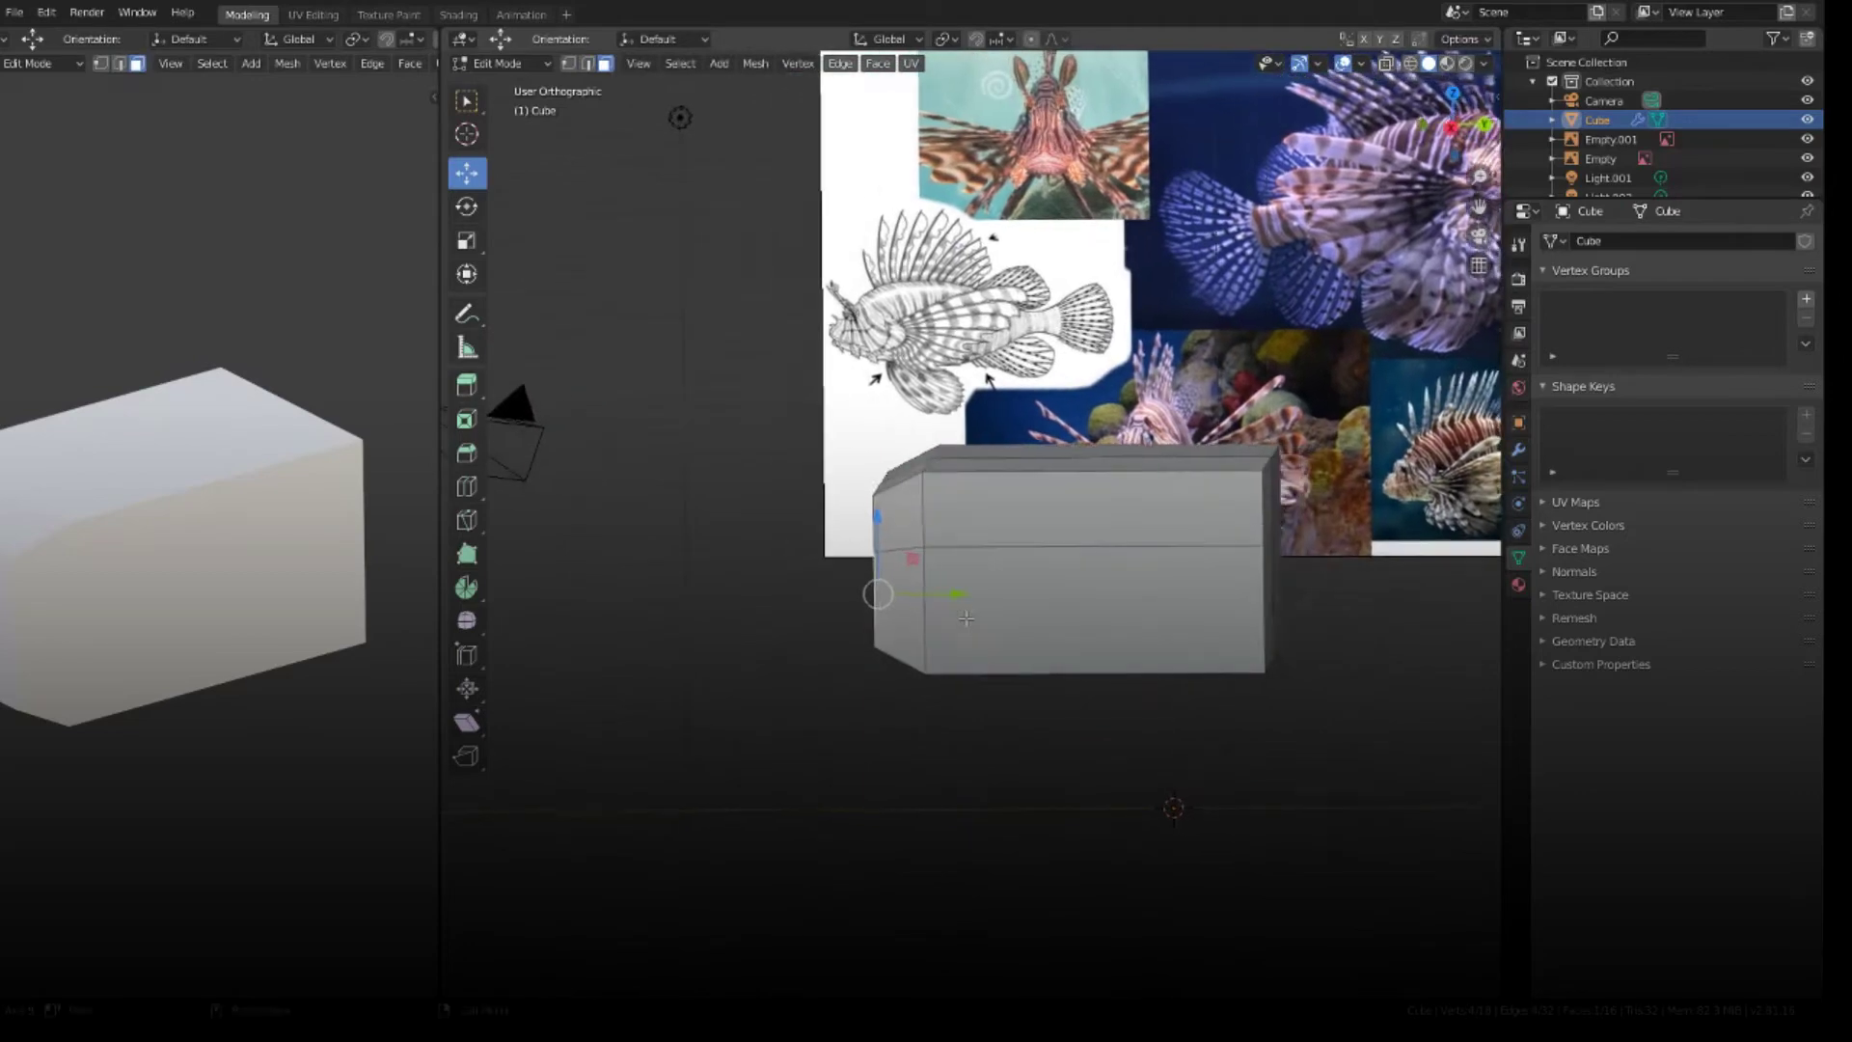
key("r")
left_click(951, 614)
key("e")
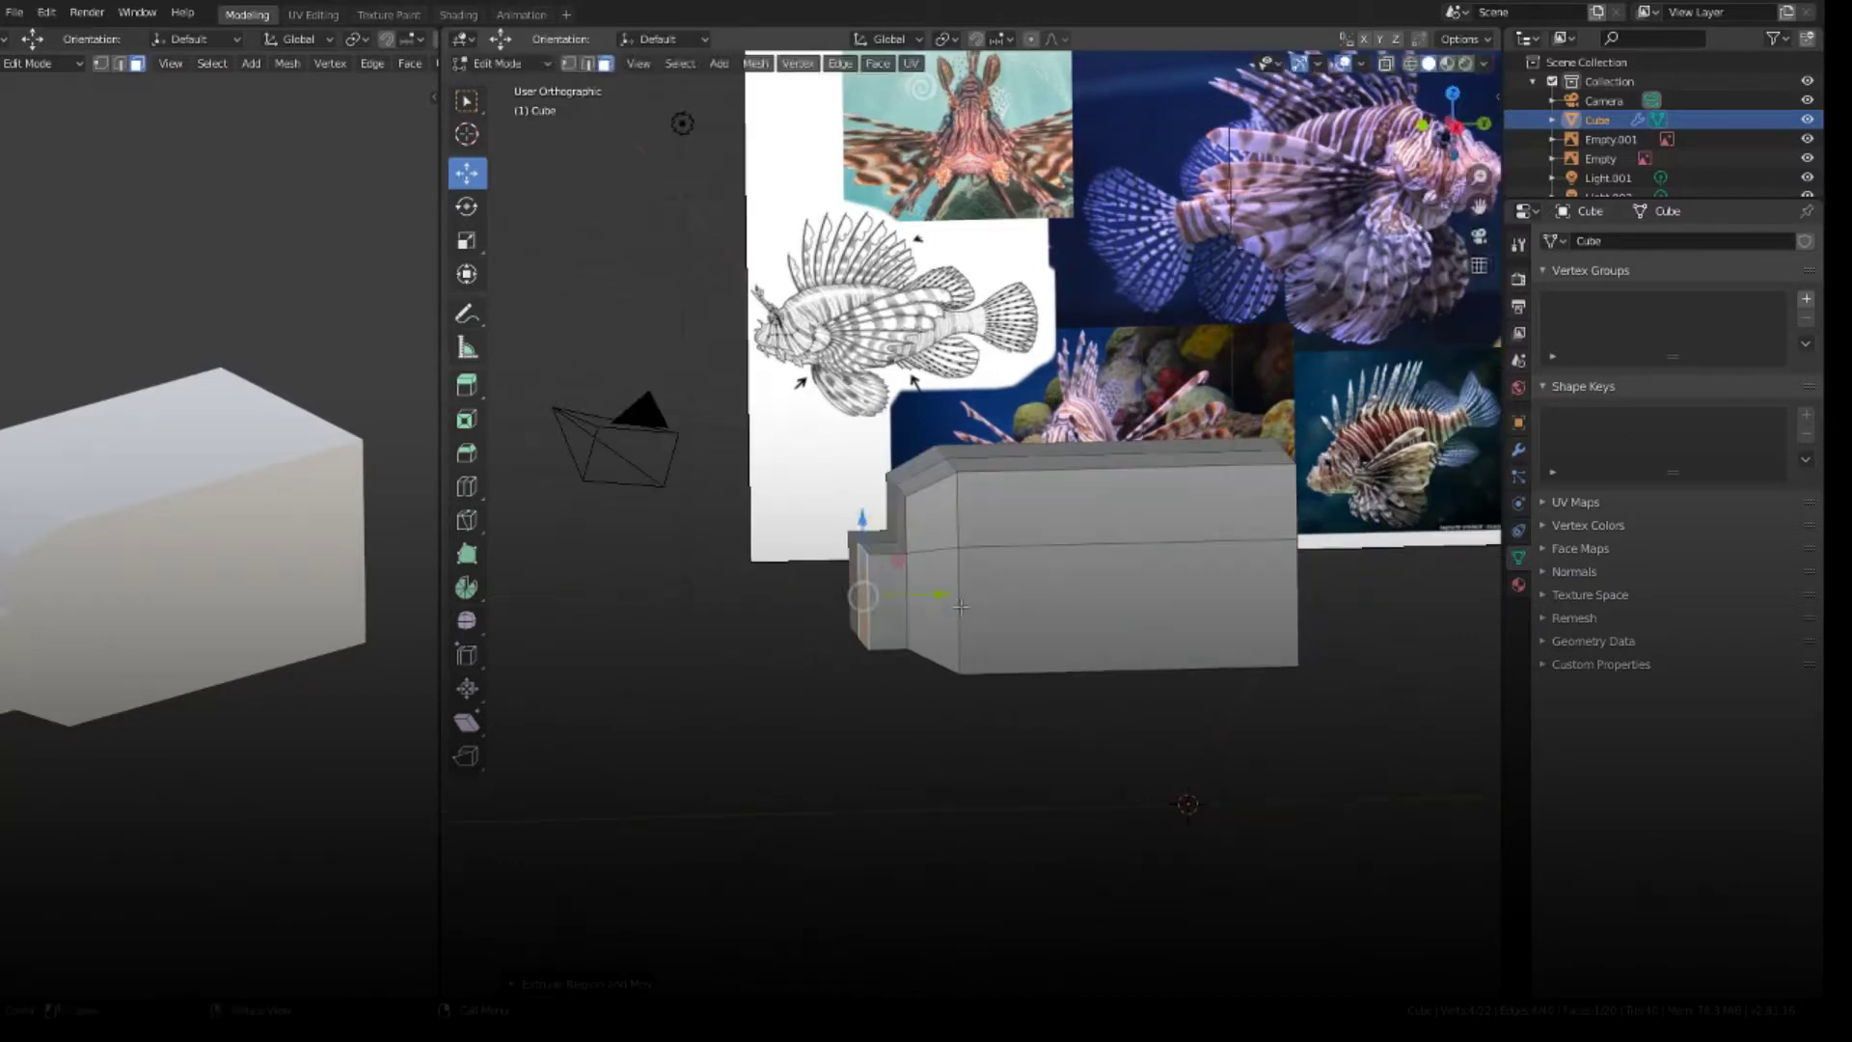
- Scale the snout's end face down to about 0.8 and rotate it to adjust its angle
key("s")
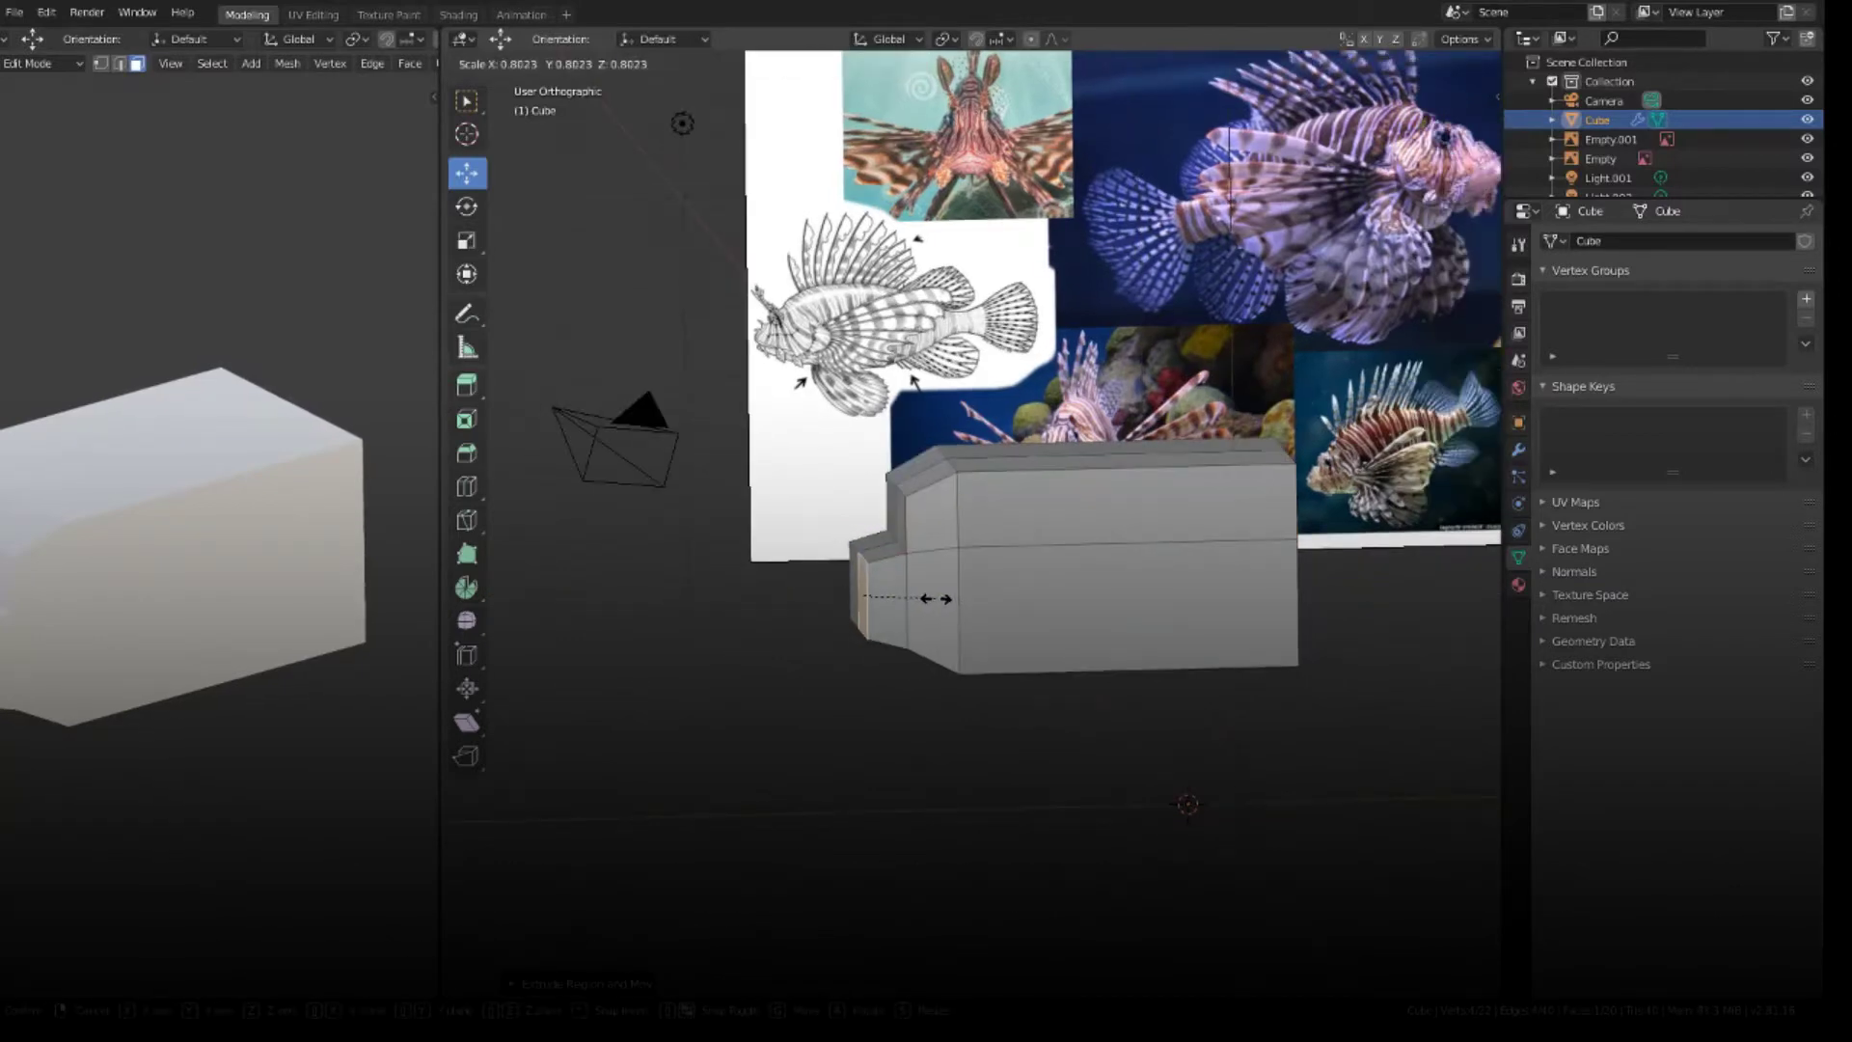
left_click(934, 599)
middle_click_drag(892, 713, 1177, 692)
key("r")
left_click(1181, 697)
- Lasso-select the vertices where the top of the snout meets the head and shift them slightly
middle_click_drag(1181, 696, 1016, 565)
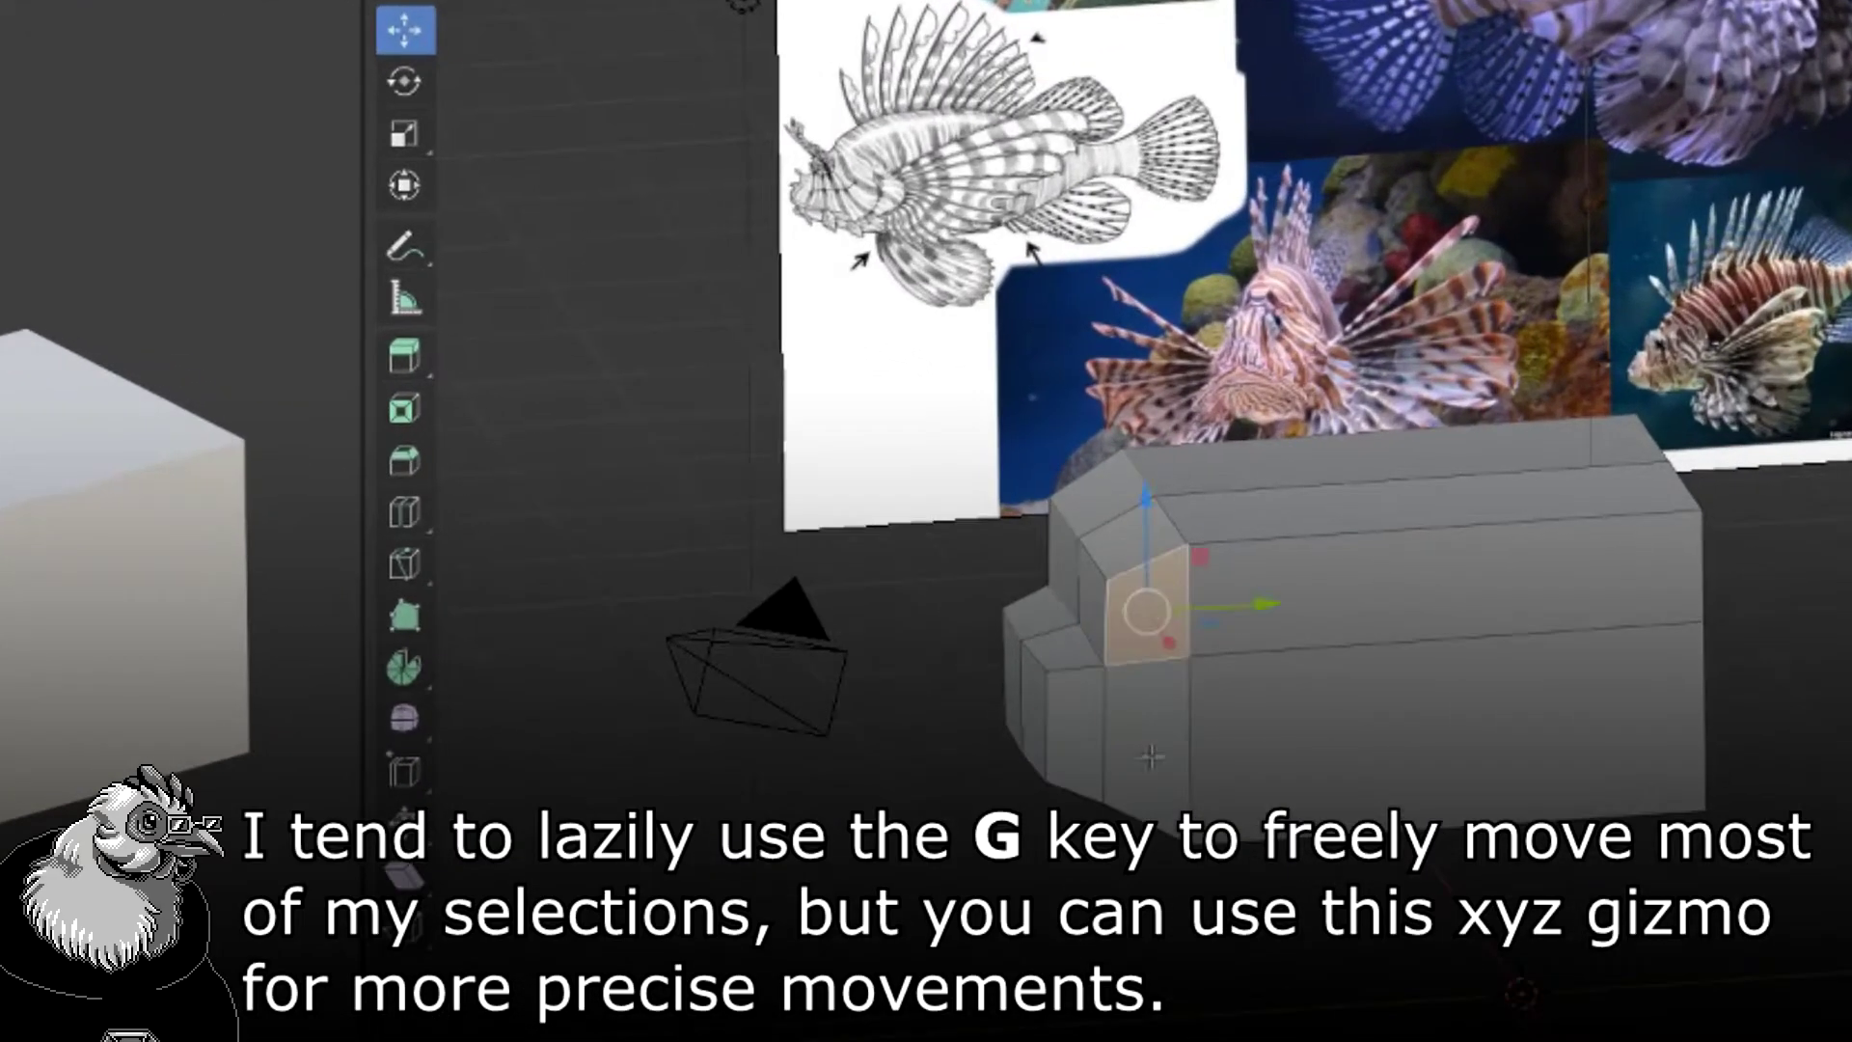
left_click(956, 648, "shift")
middle_click_drag(957, 648, 988, 579)
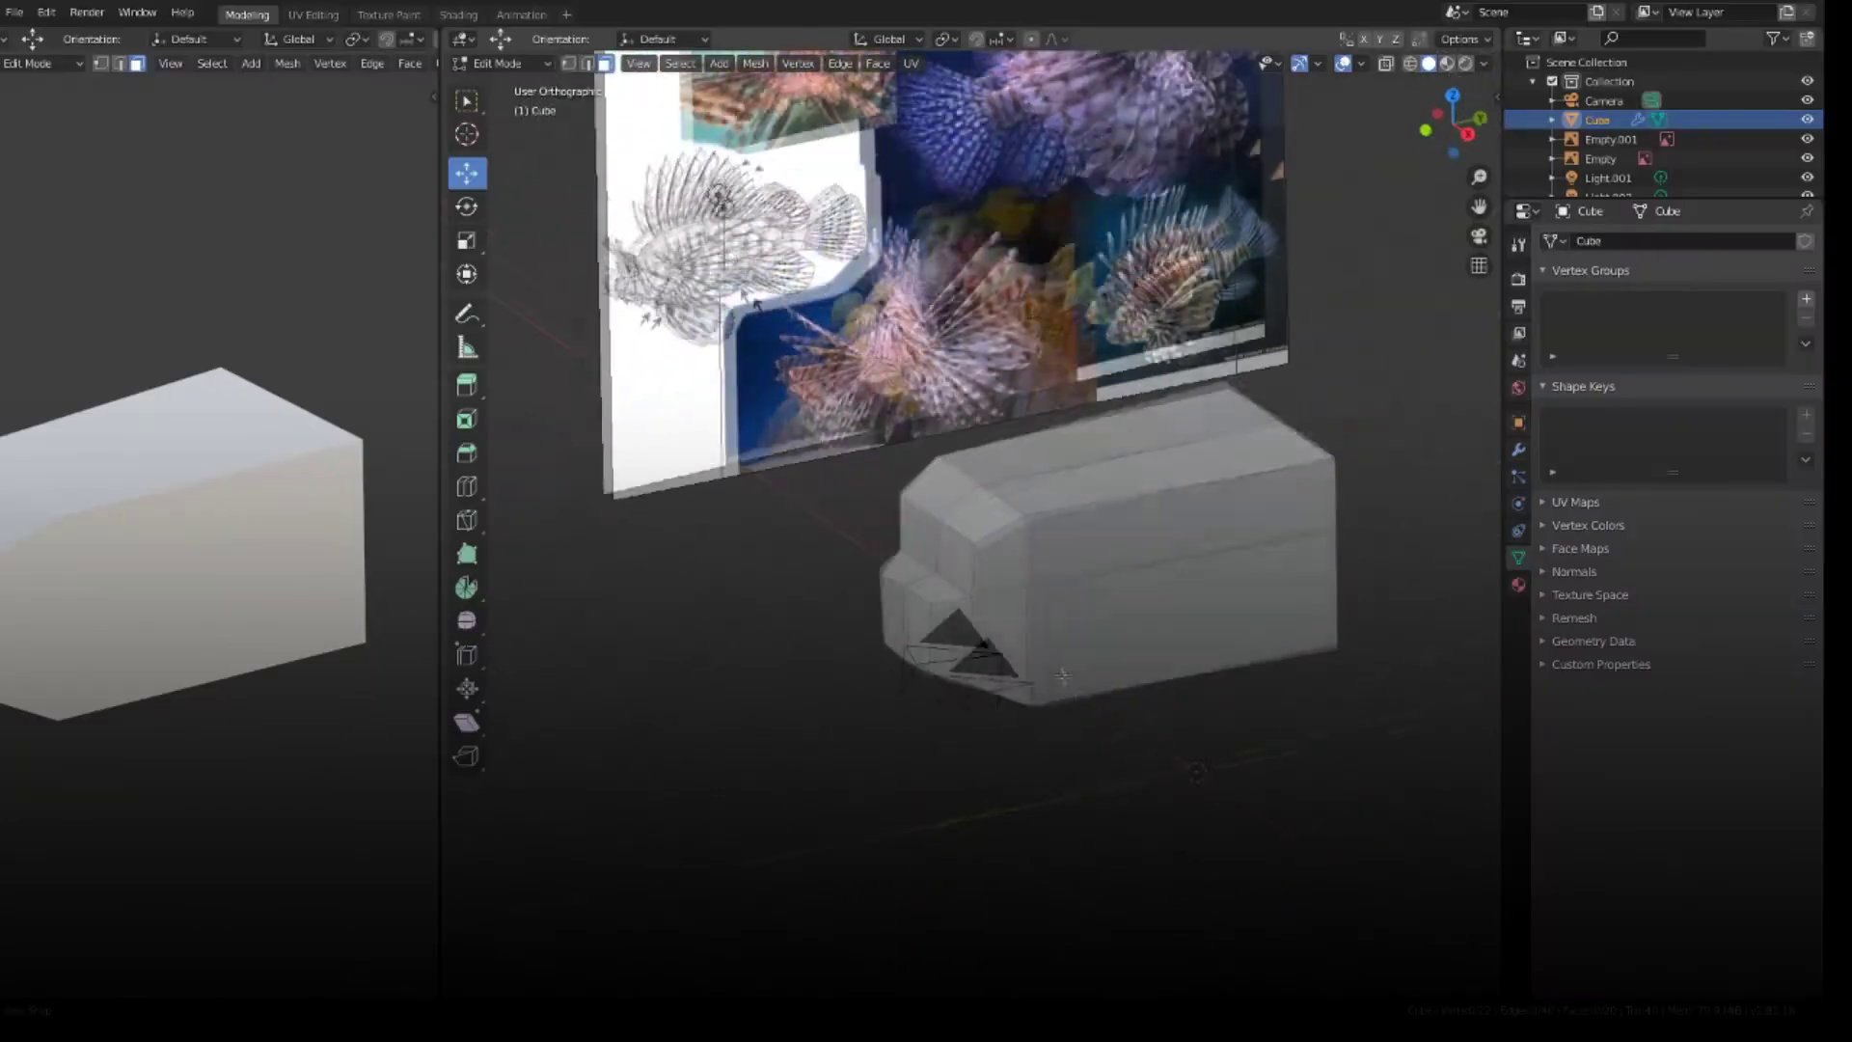
middle_click_drag(1071, 675, 1177, 644)
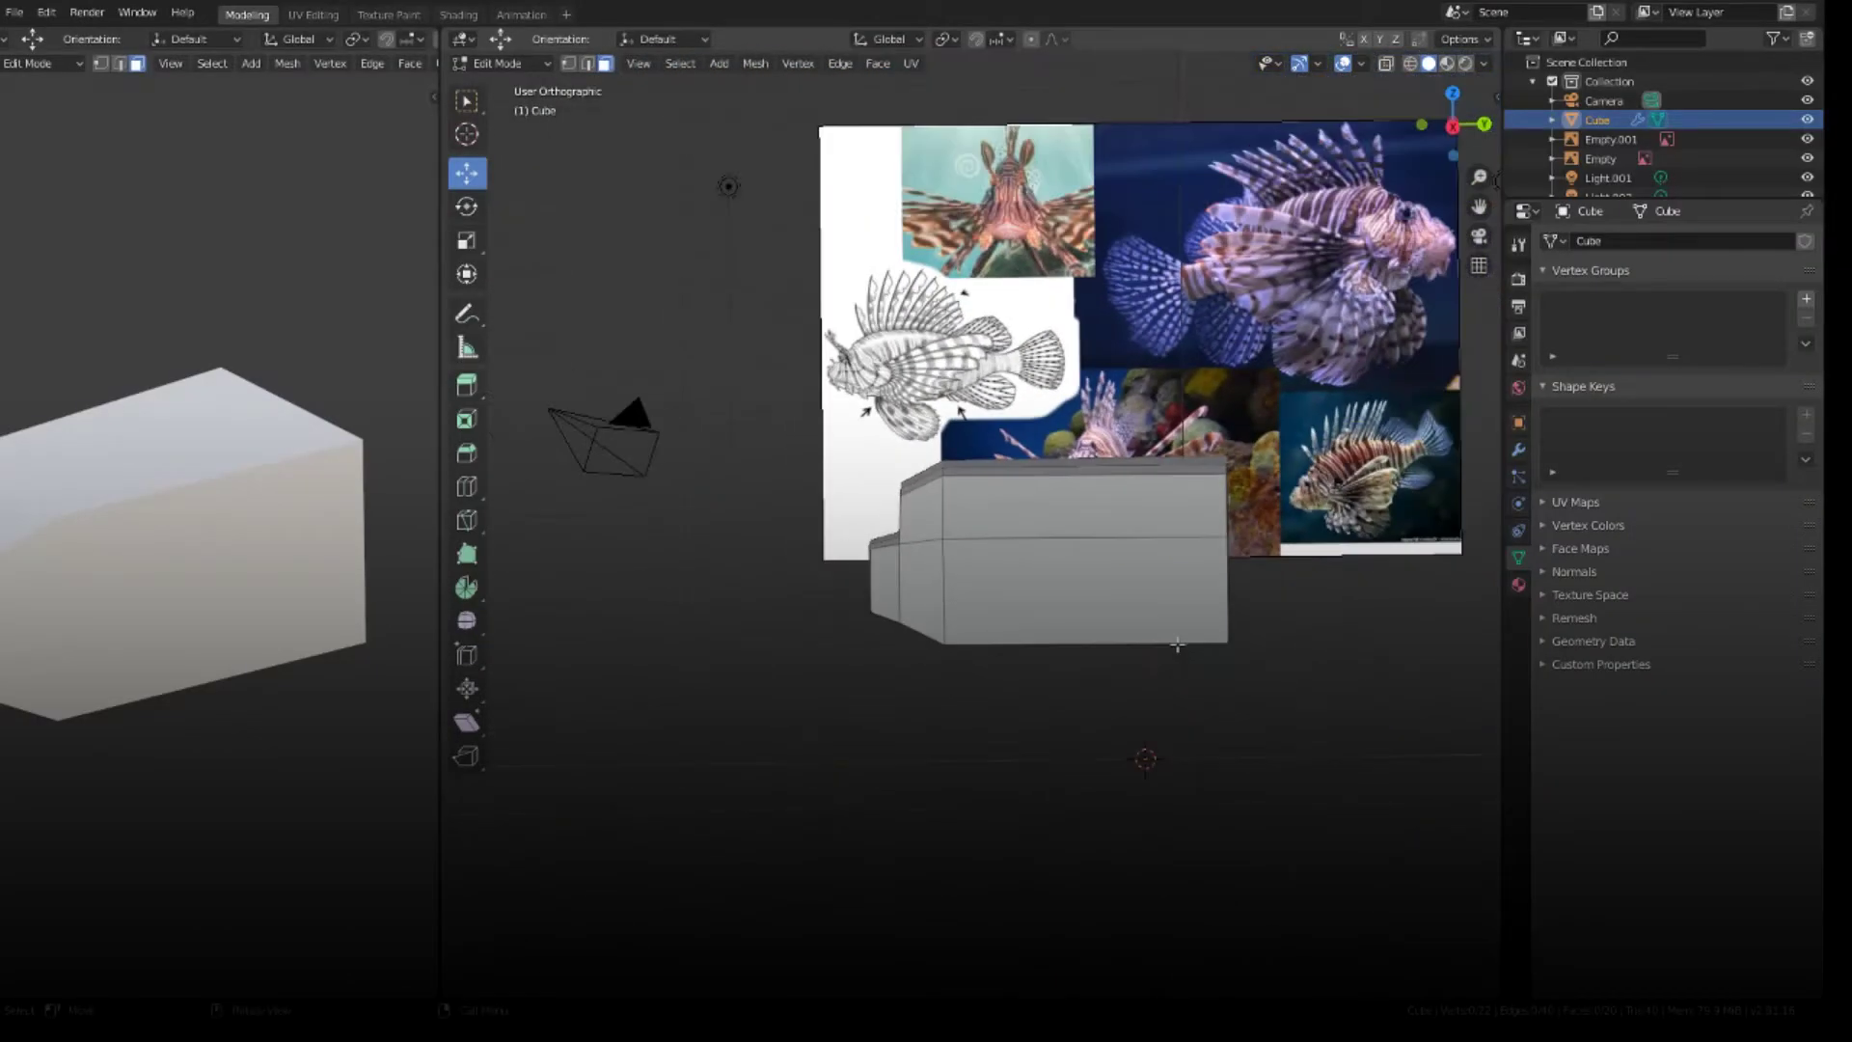
scroll(1165, 642, "up", 2)
scroll(909, 525, "up", 1)
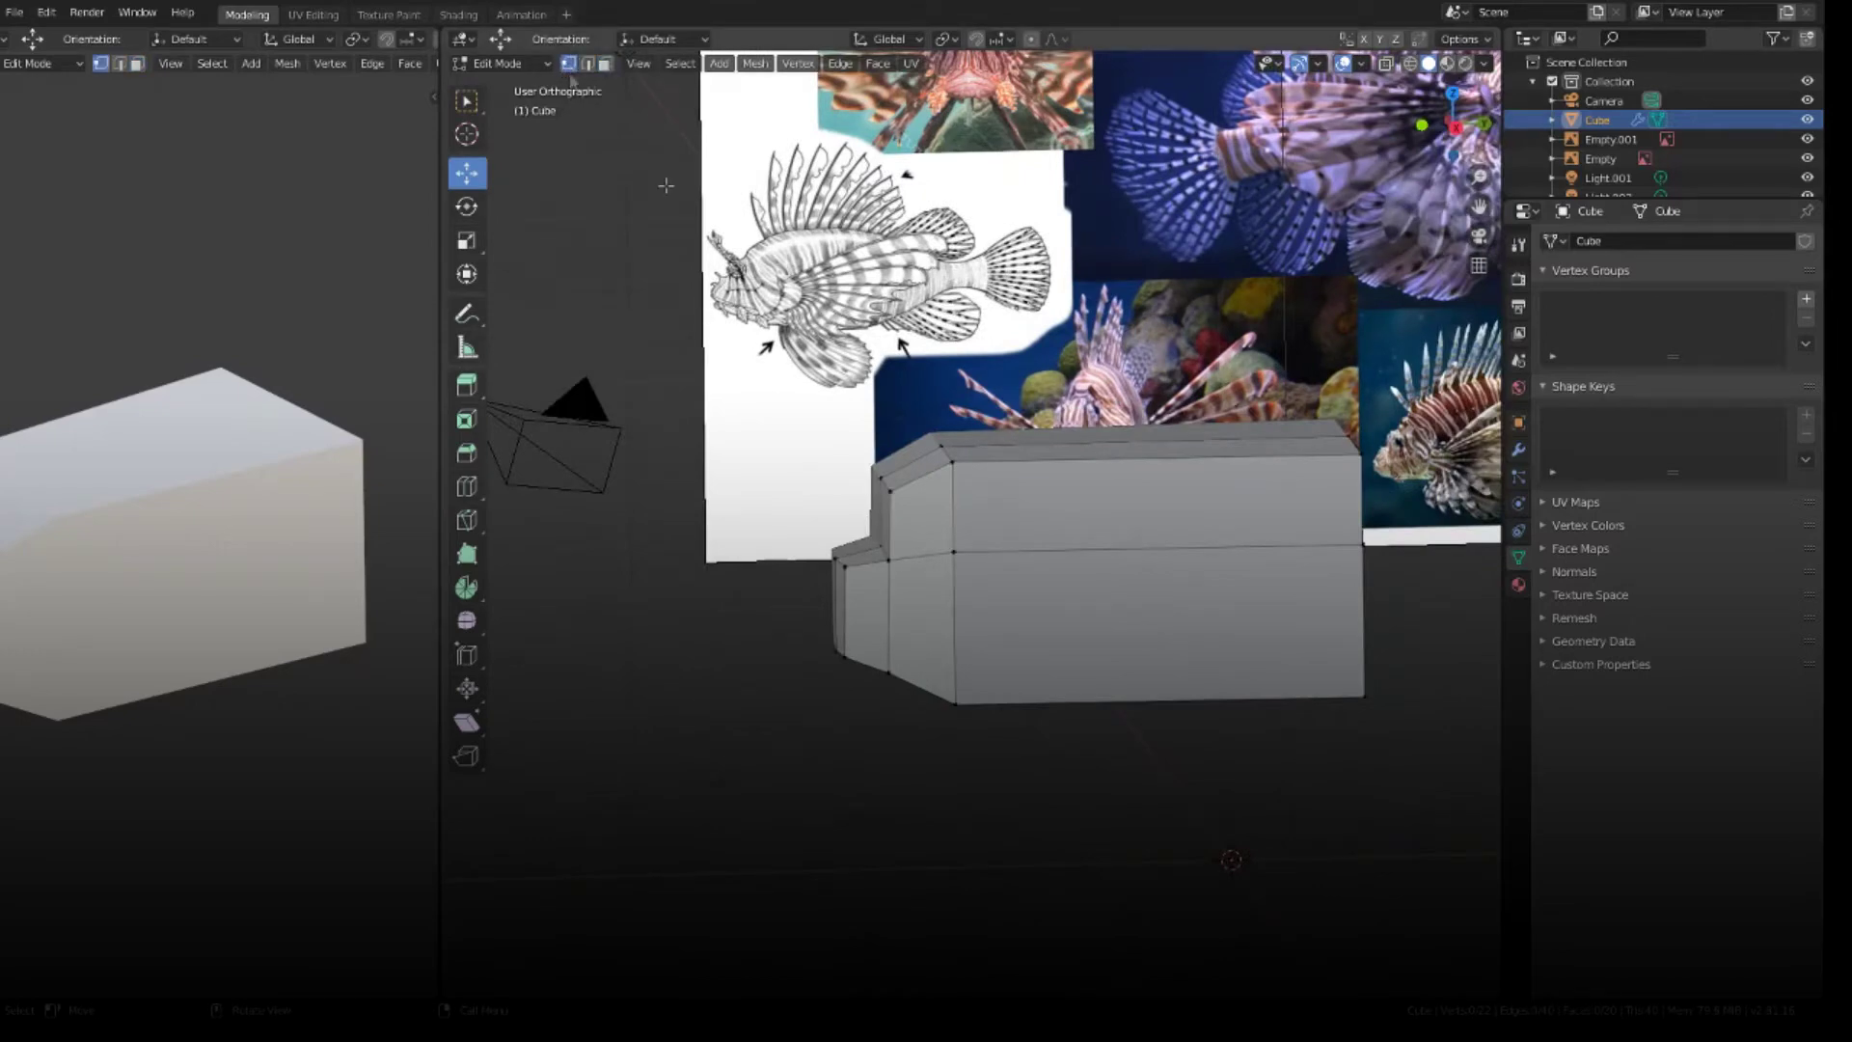
right_click_drag(900, 580, 885, 585, "ctrl")
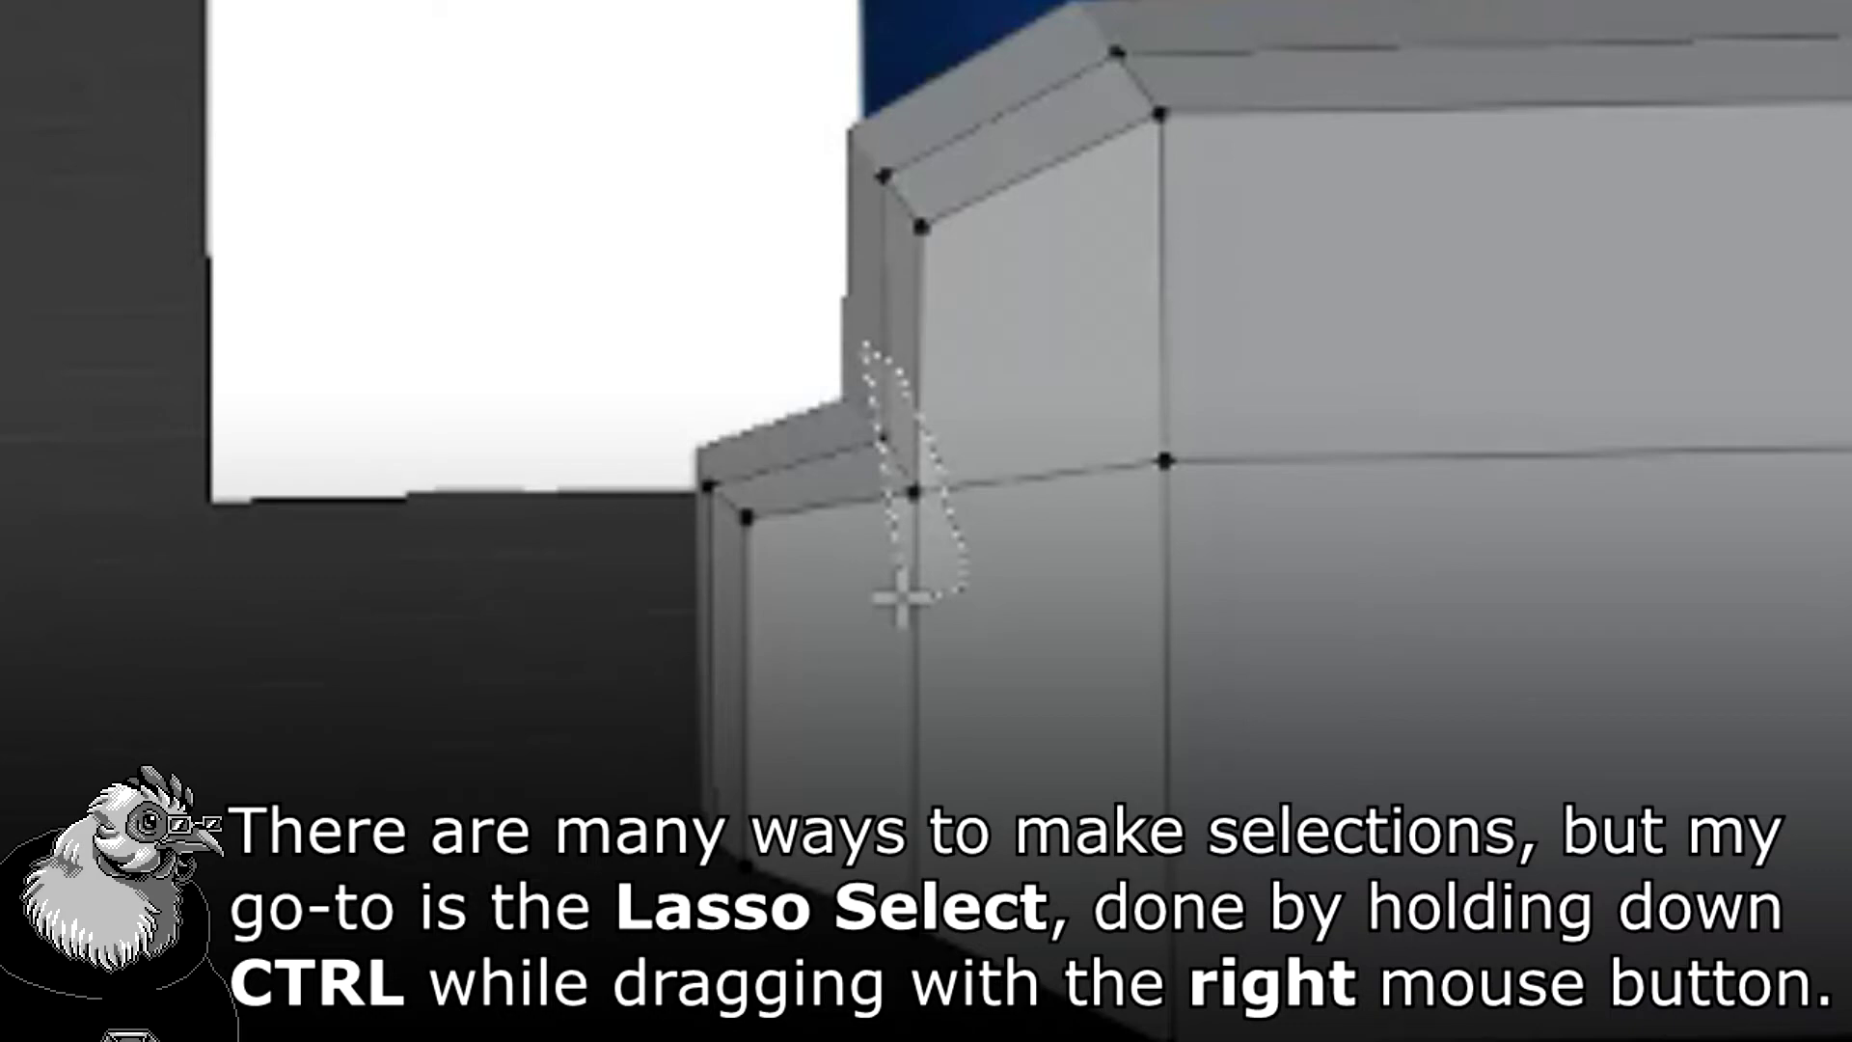
right_click_drag(900, 598, 902, 584, "ctrl")
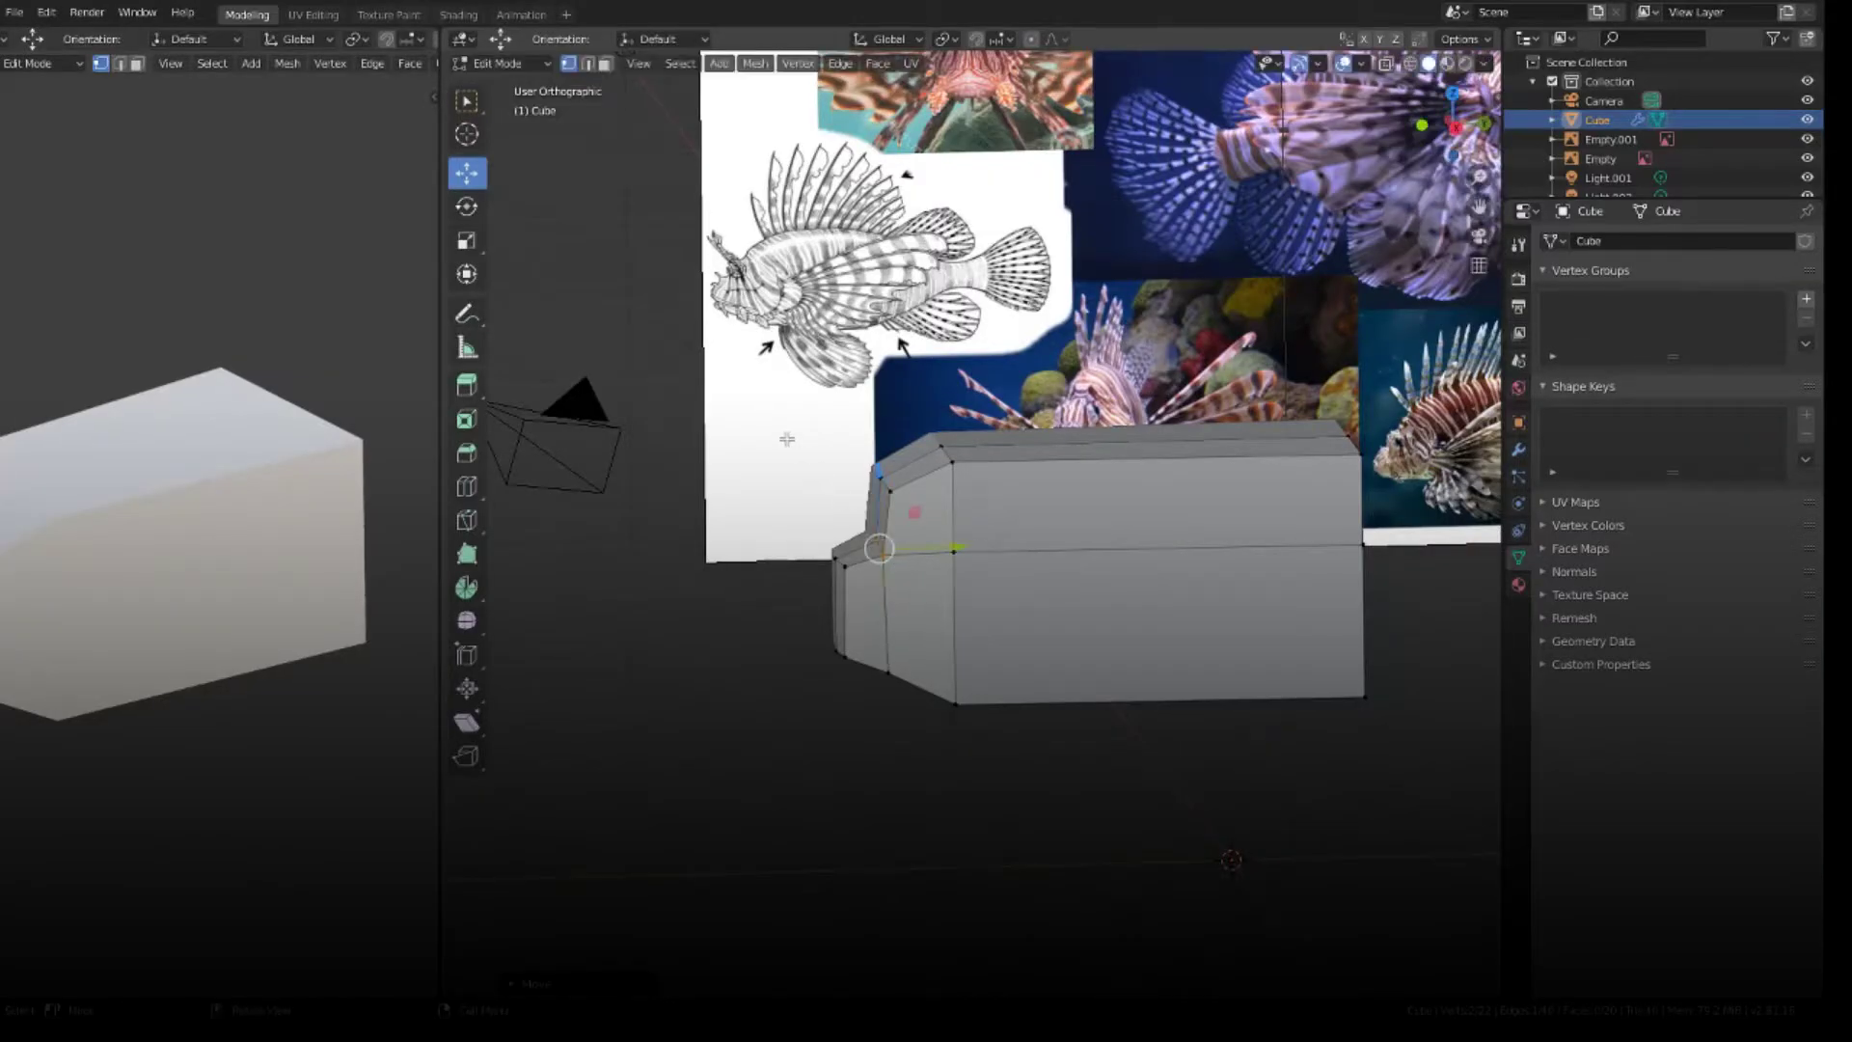
- Move the vertices at the front of the head again to refine its profile
middle_click_drag(827, 440, 823, 434)
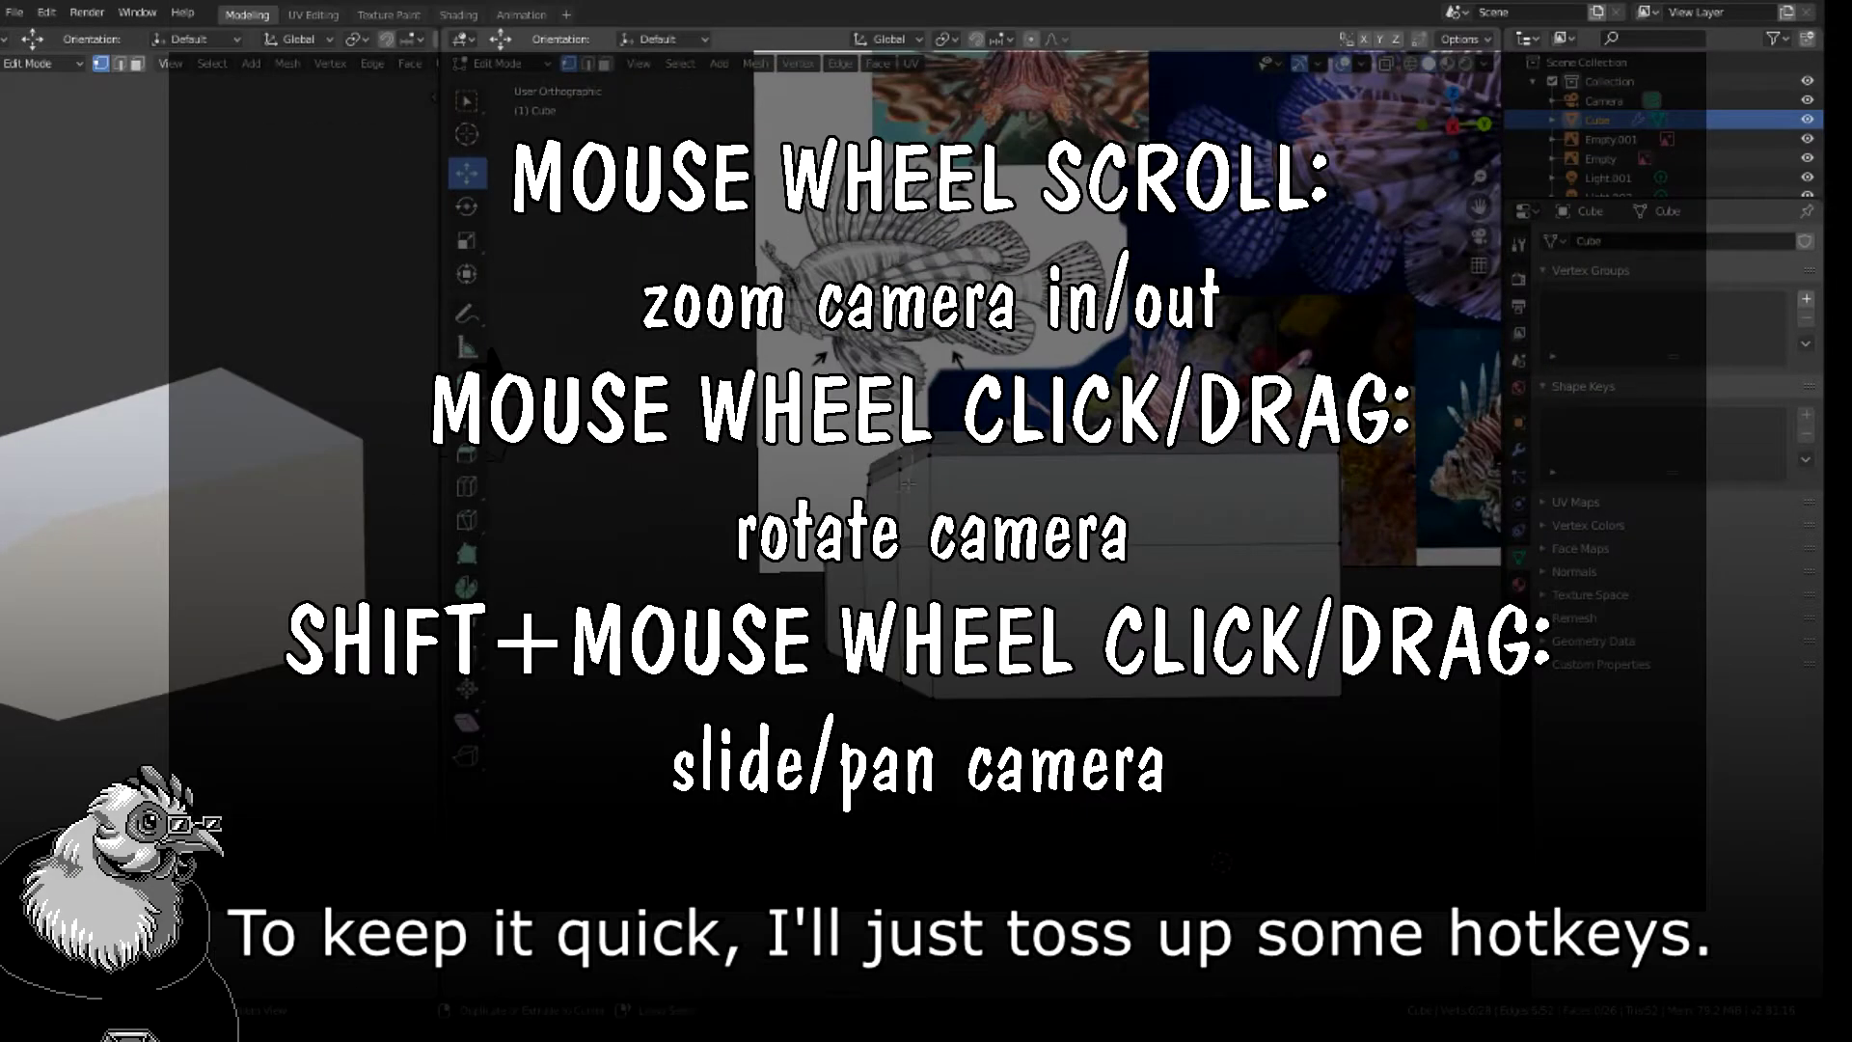
key("g")
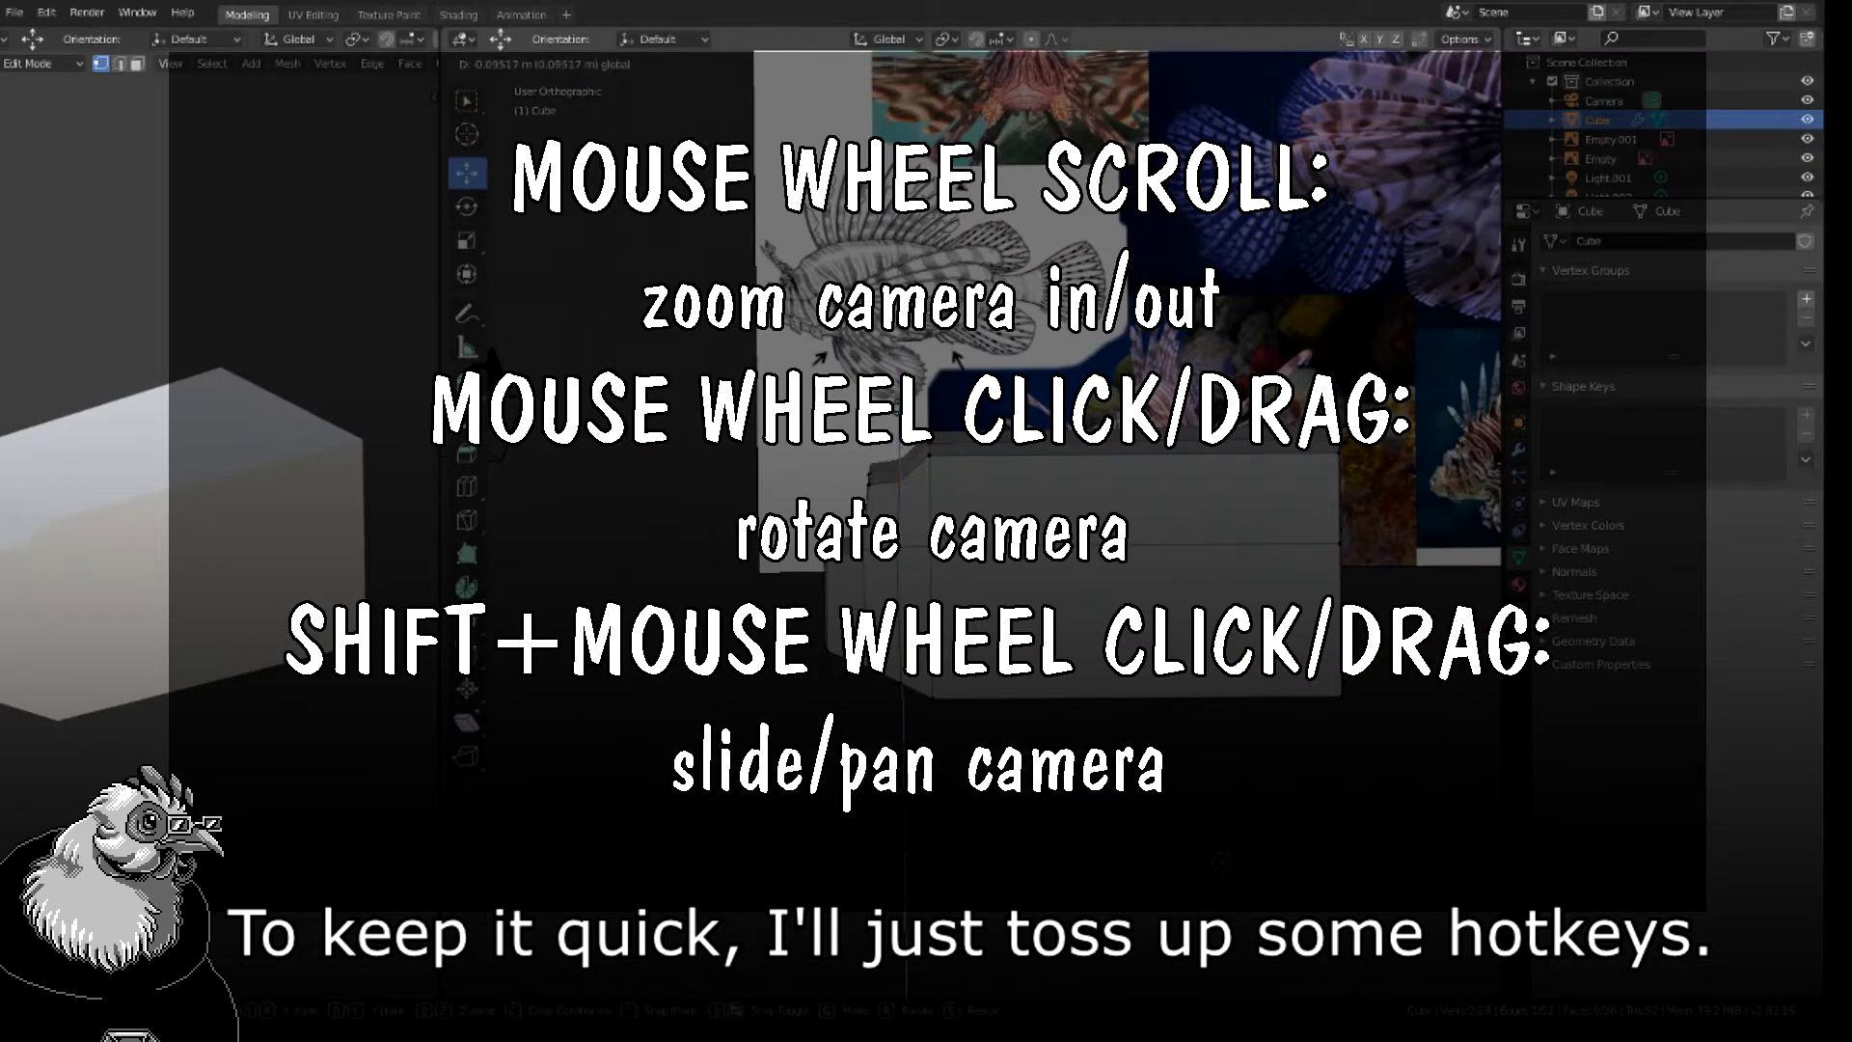
key("Return")
key("g")
left_click(958, 358)
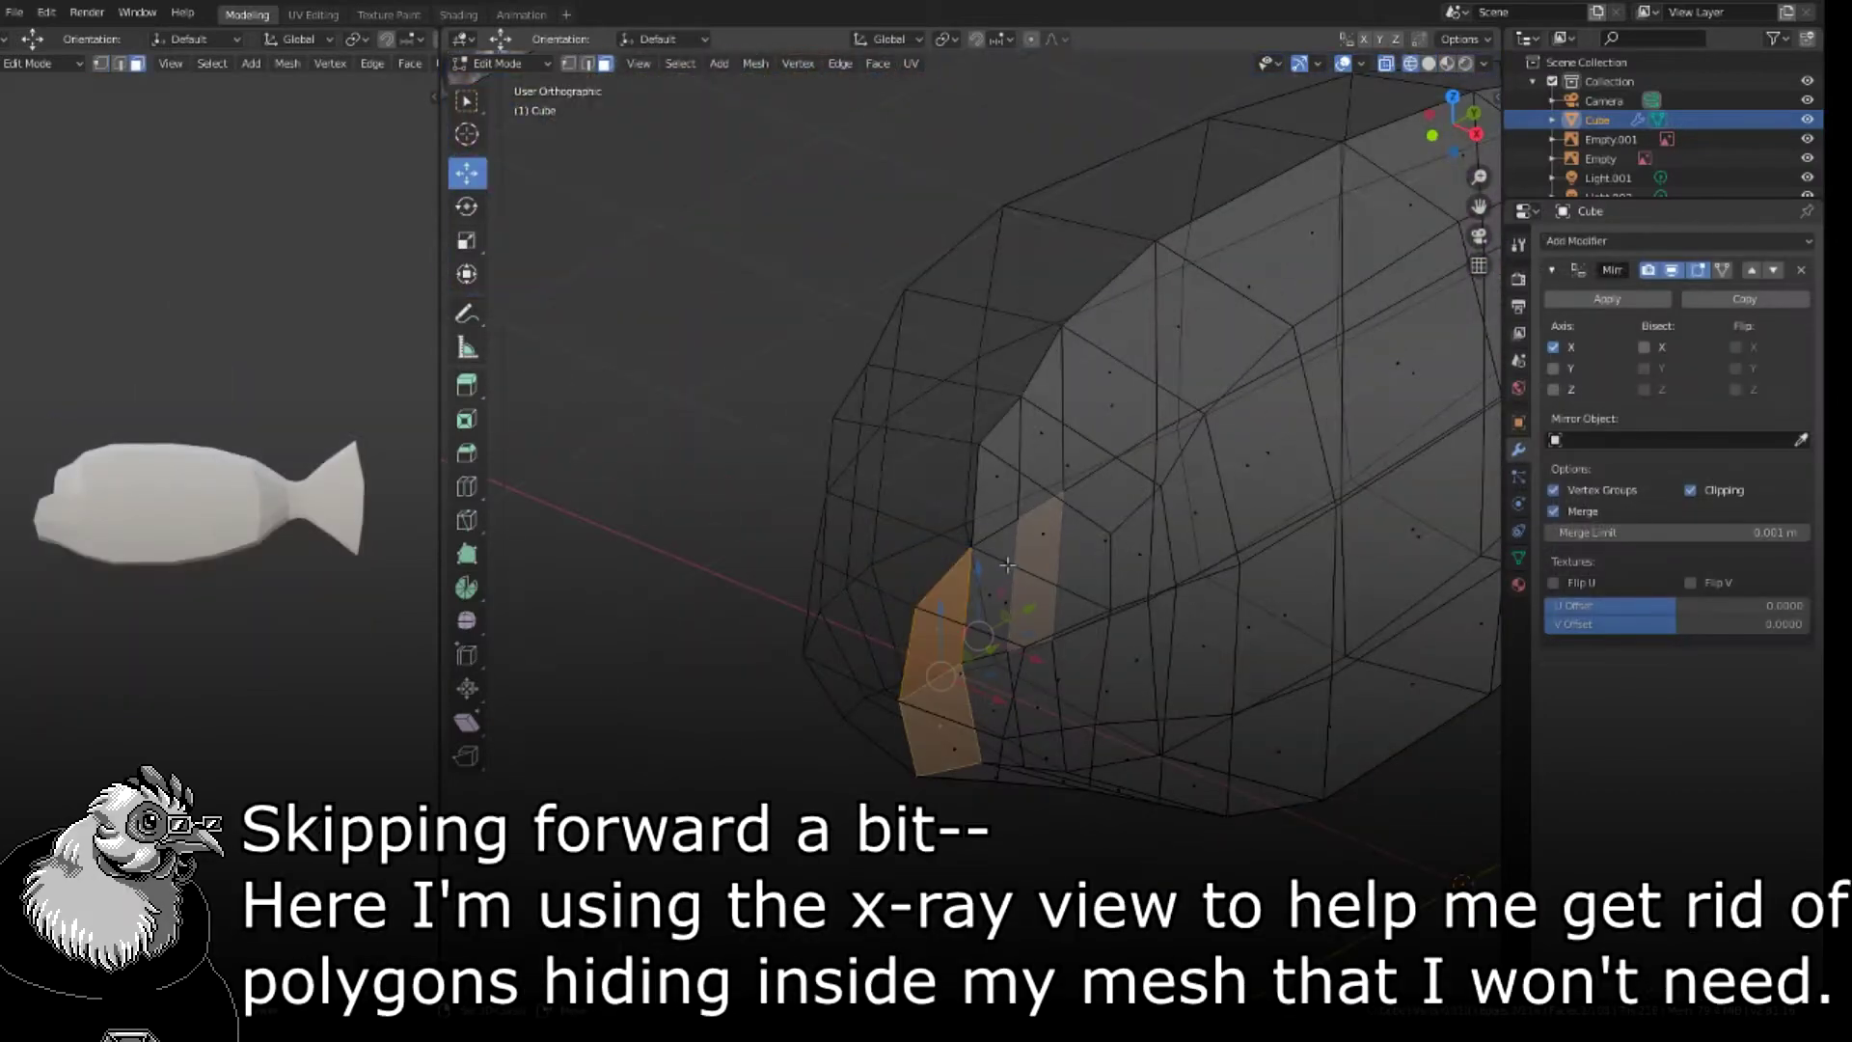
- Select the hidden interior faces along the fish's mirror plane in x-ray view, from head to tail, and delete them
middle_click_drag(1007, 566, 1025, 712)
left_click(1030, 614, "shift")
left_click(1070, 557, "shift")
left_click(1132, 483, "shift")
left_click(1243, 390, "shift")
left_click(1020, 716, "shift")
scroll(1020, 716, "up", 2)
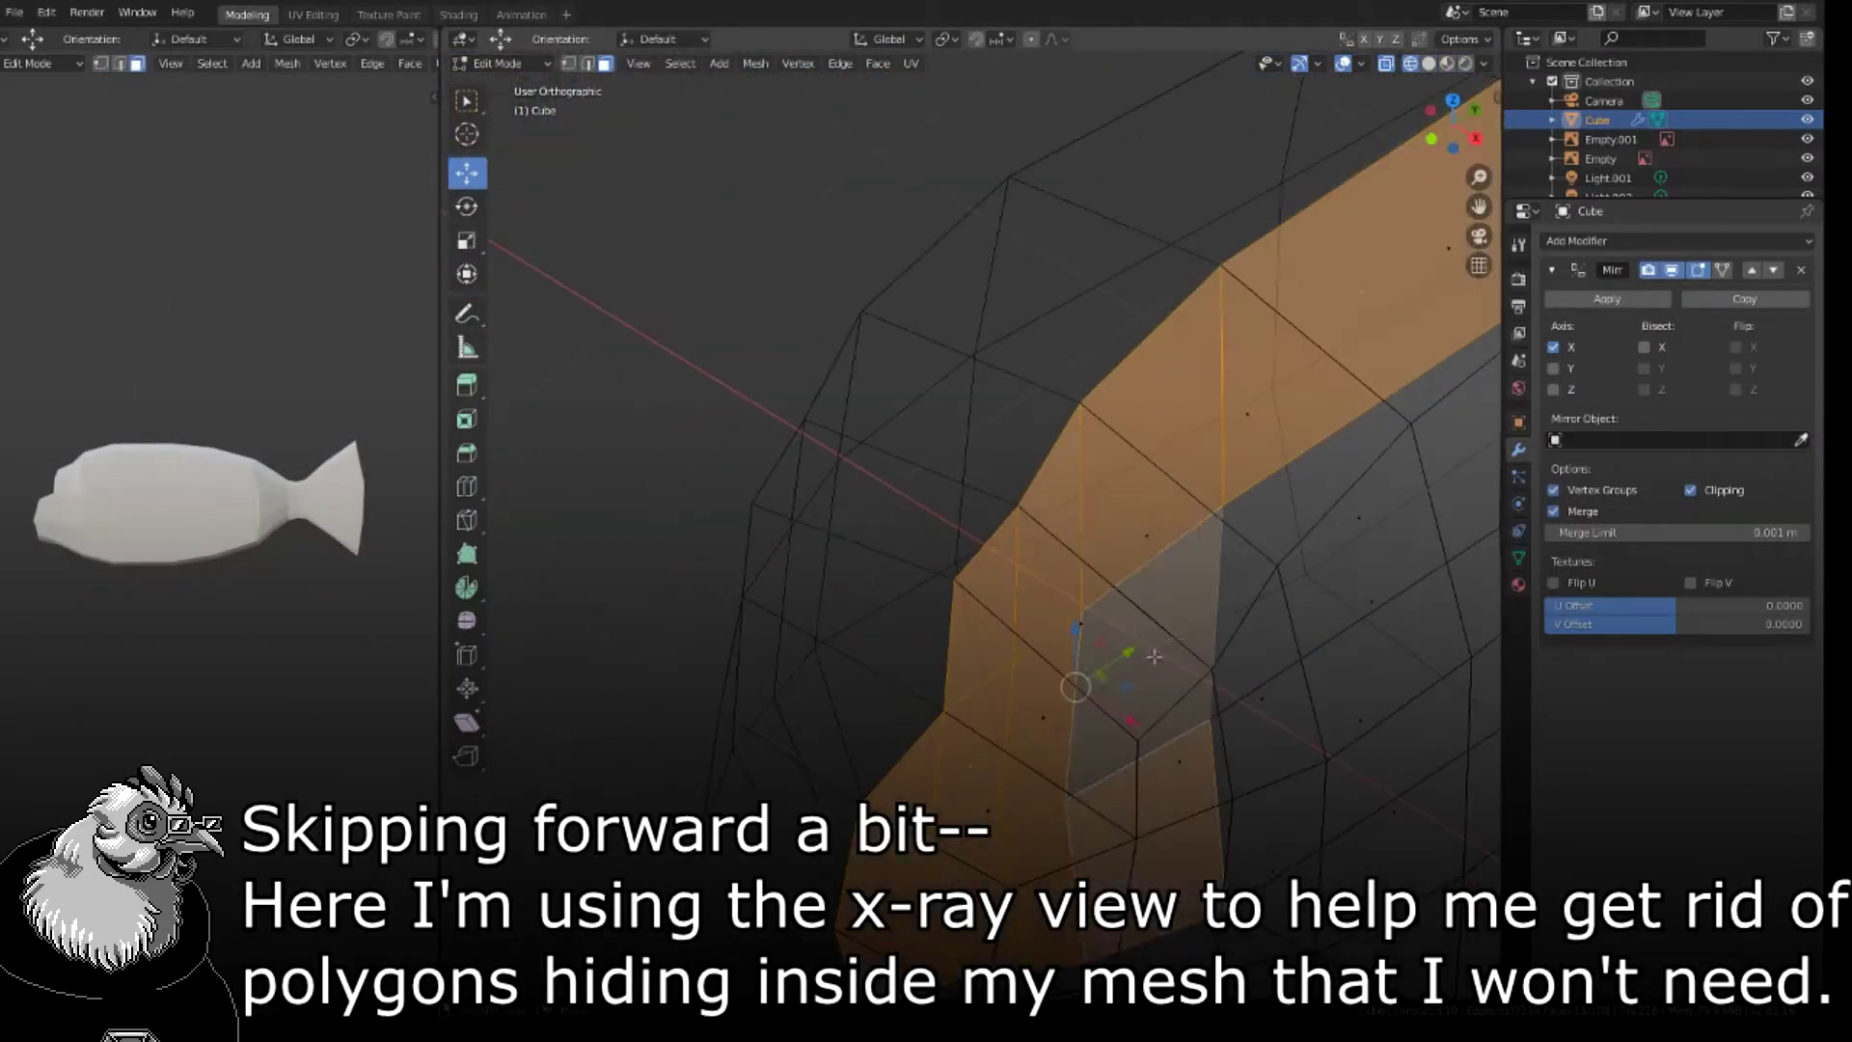
scroll(1081, 656, "down", 2)
middle_click_drag(1109, 637, 1100, 569)
left_click(1121, 538, "shift")
left_click(1254, 608, "shift")
left_click(1261, 492, "shift")
middle_click_drag(1341, 520, 1192, 666)
left_click(1191, 665, "shift")
left_click(1182, 701, "shift")
left_click(1336, 722, "shift")
scroll(1138, 728, "down", 5)
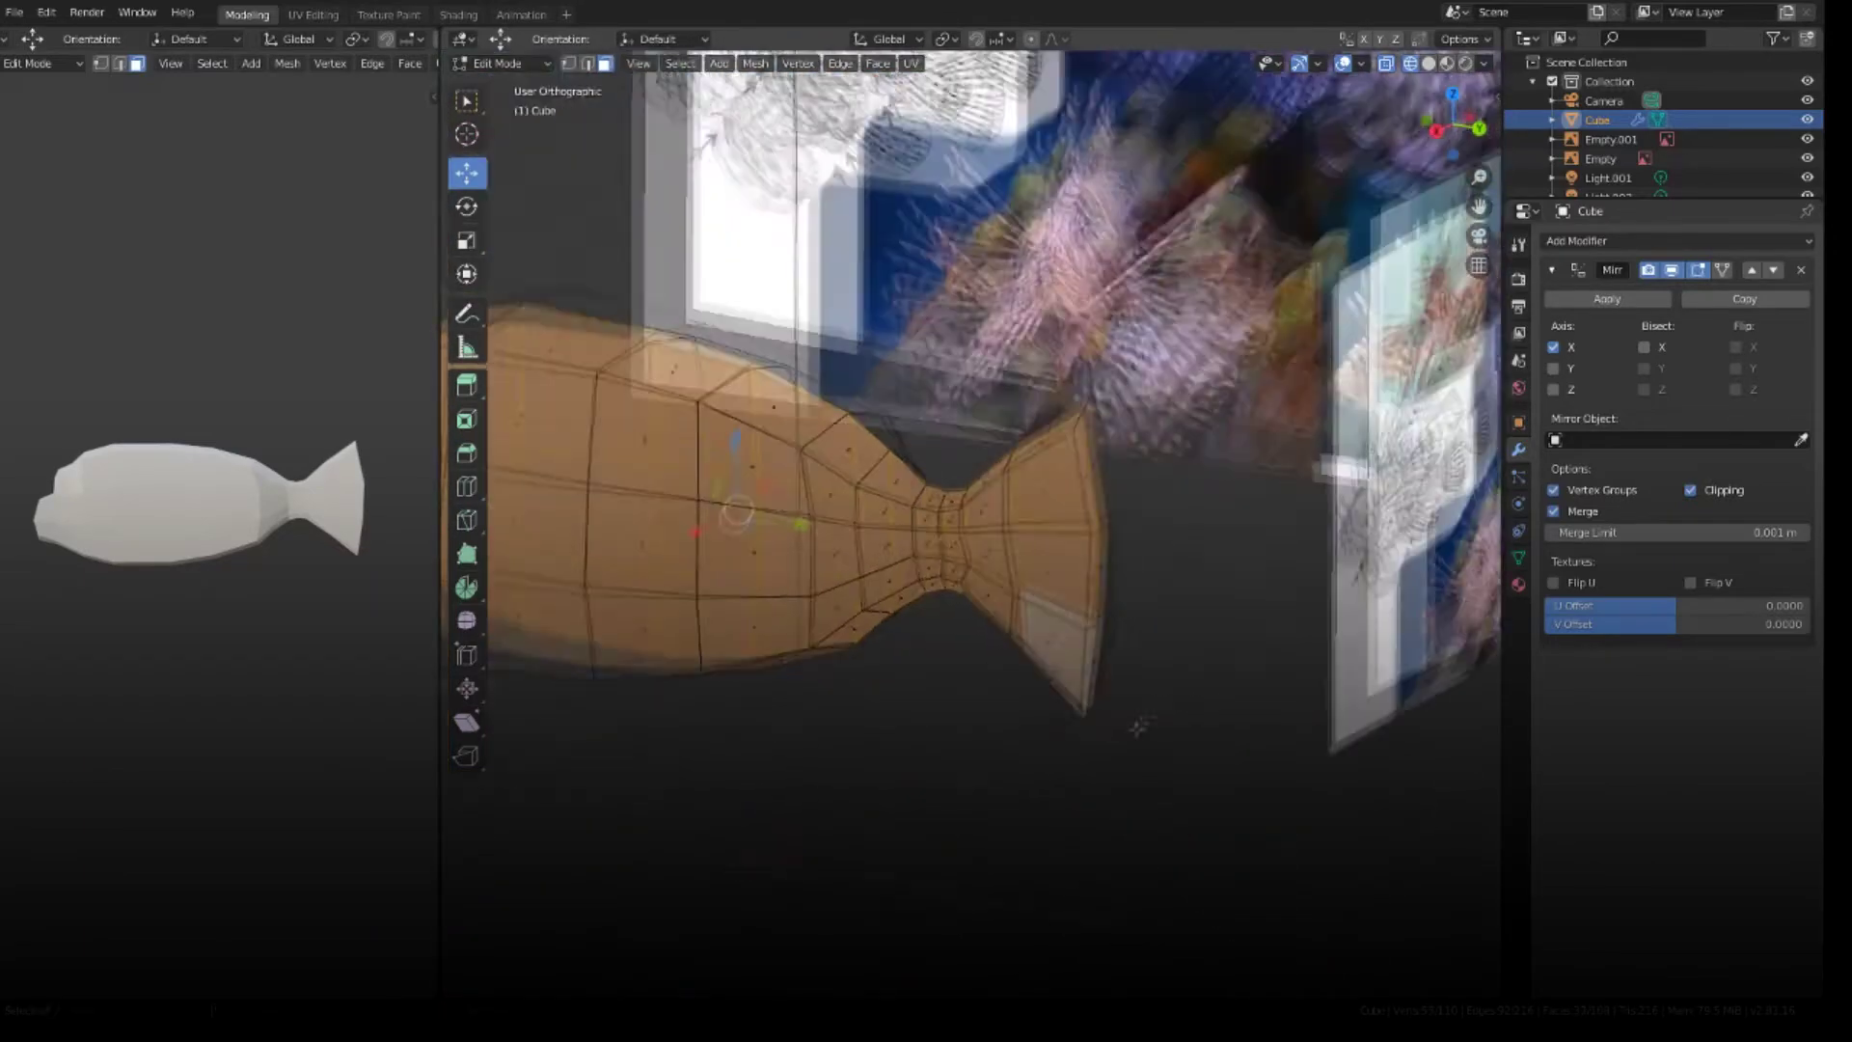
middle_click_drag(1138, 727, 752, 724)
key("x")
left_click(708, 642)
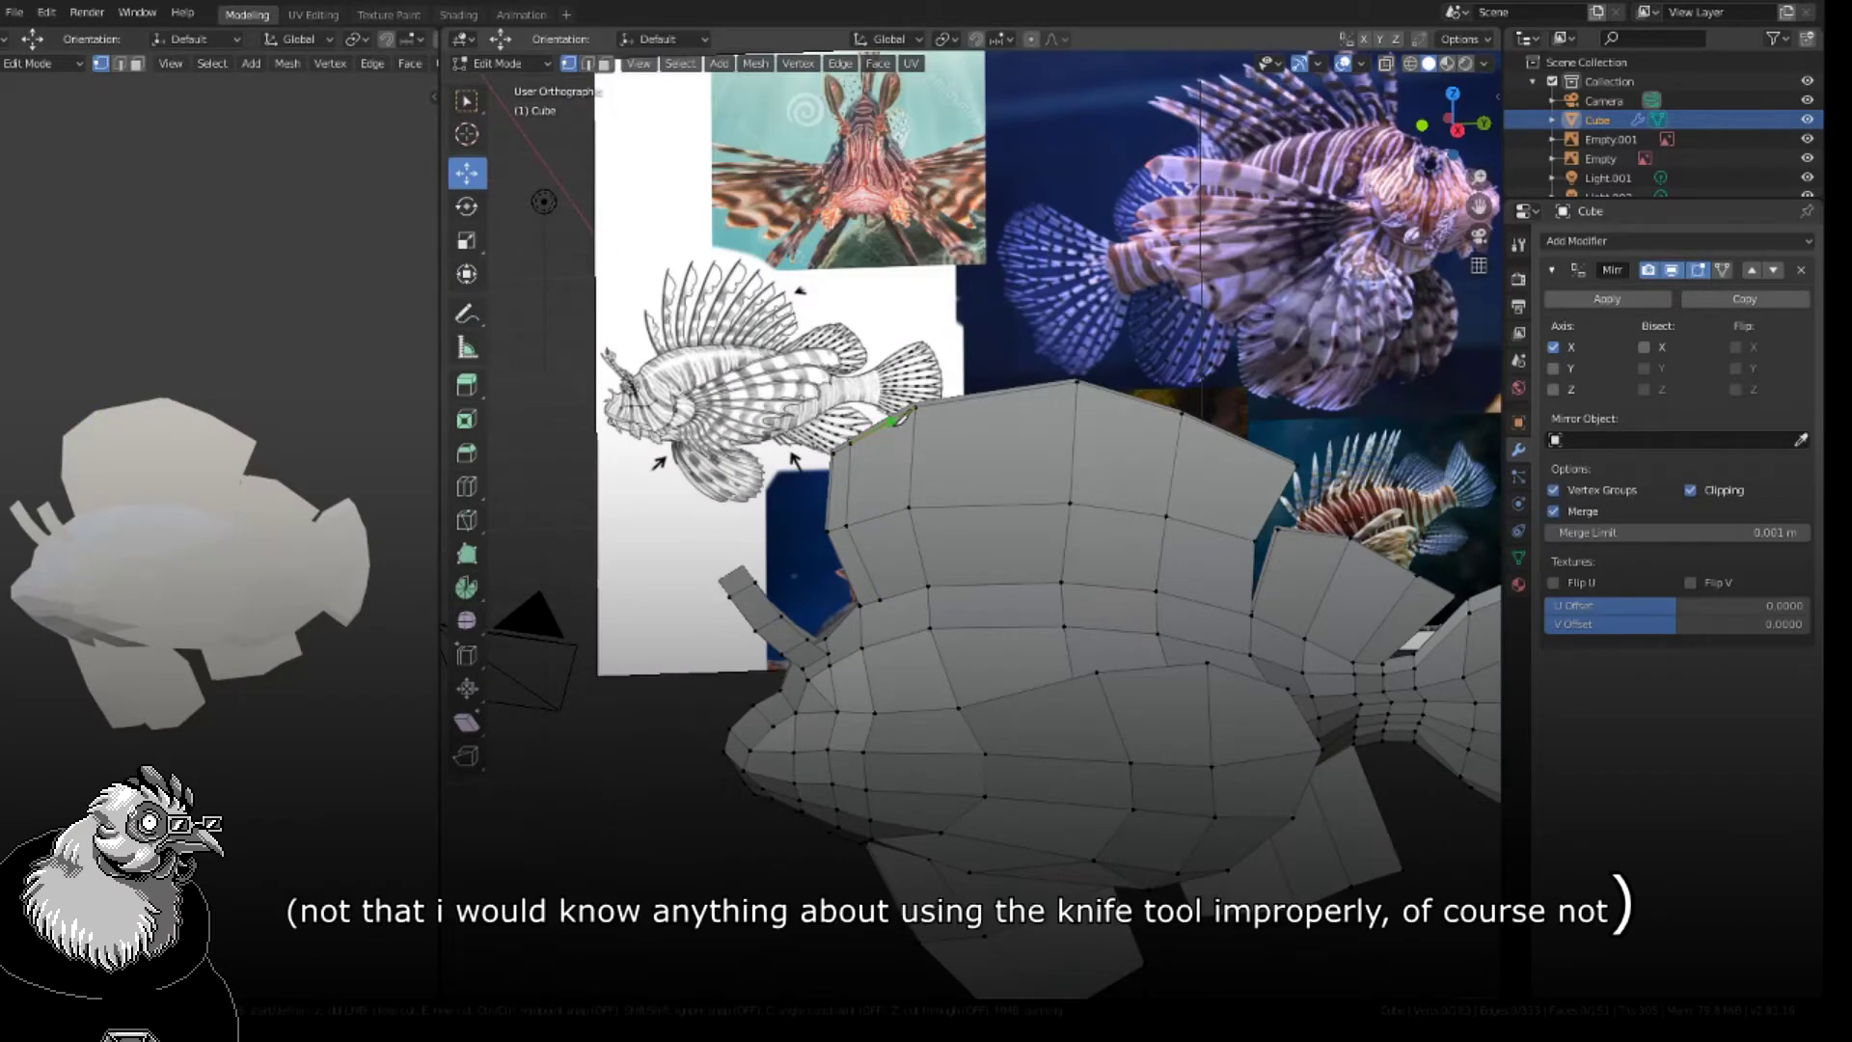
- Cut the dorsal fin into narrow vertical strips with the Knife tool, from its upper edge down to the back
key("Return")
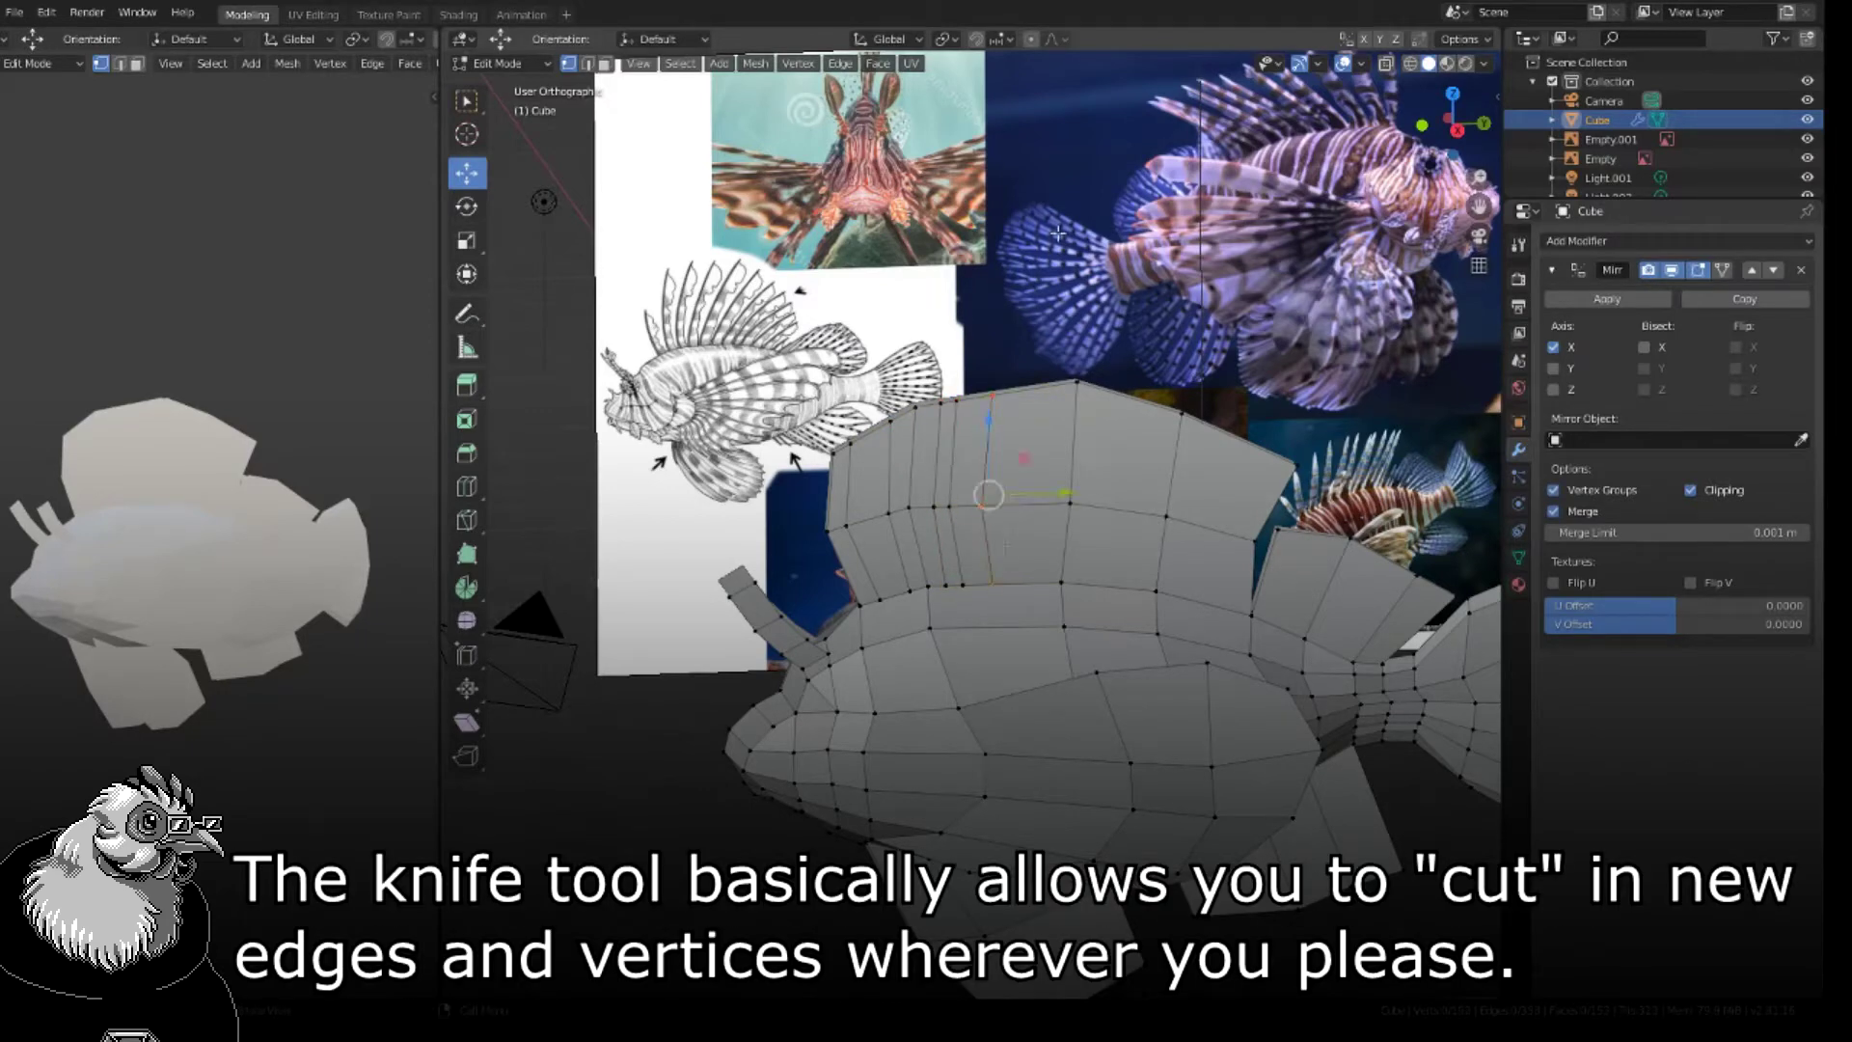
key("k")
left_click(1009, 393)
left_click(1002, 503)
left_click(1014, 583)
key("Return")
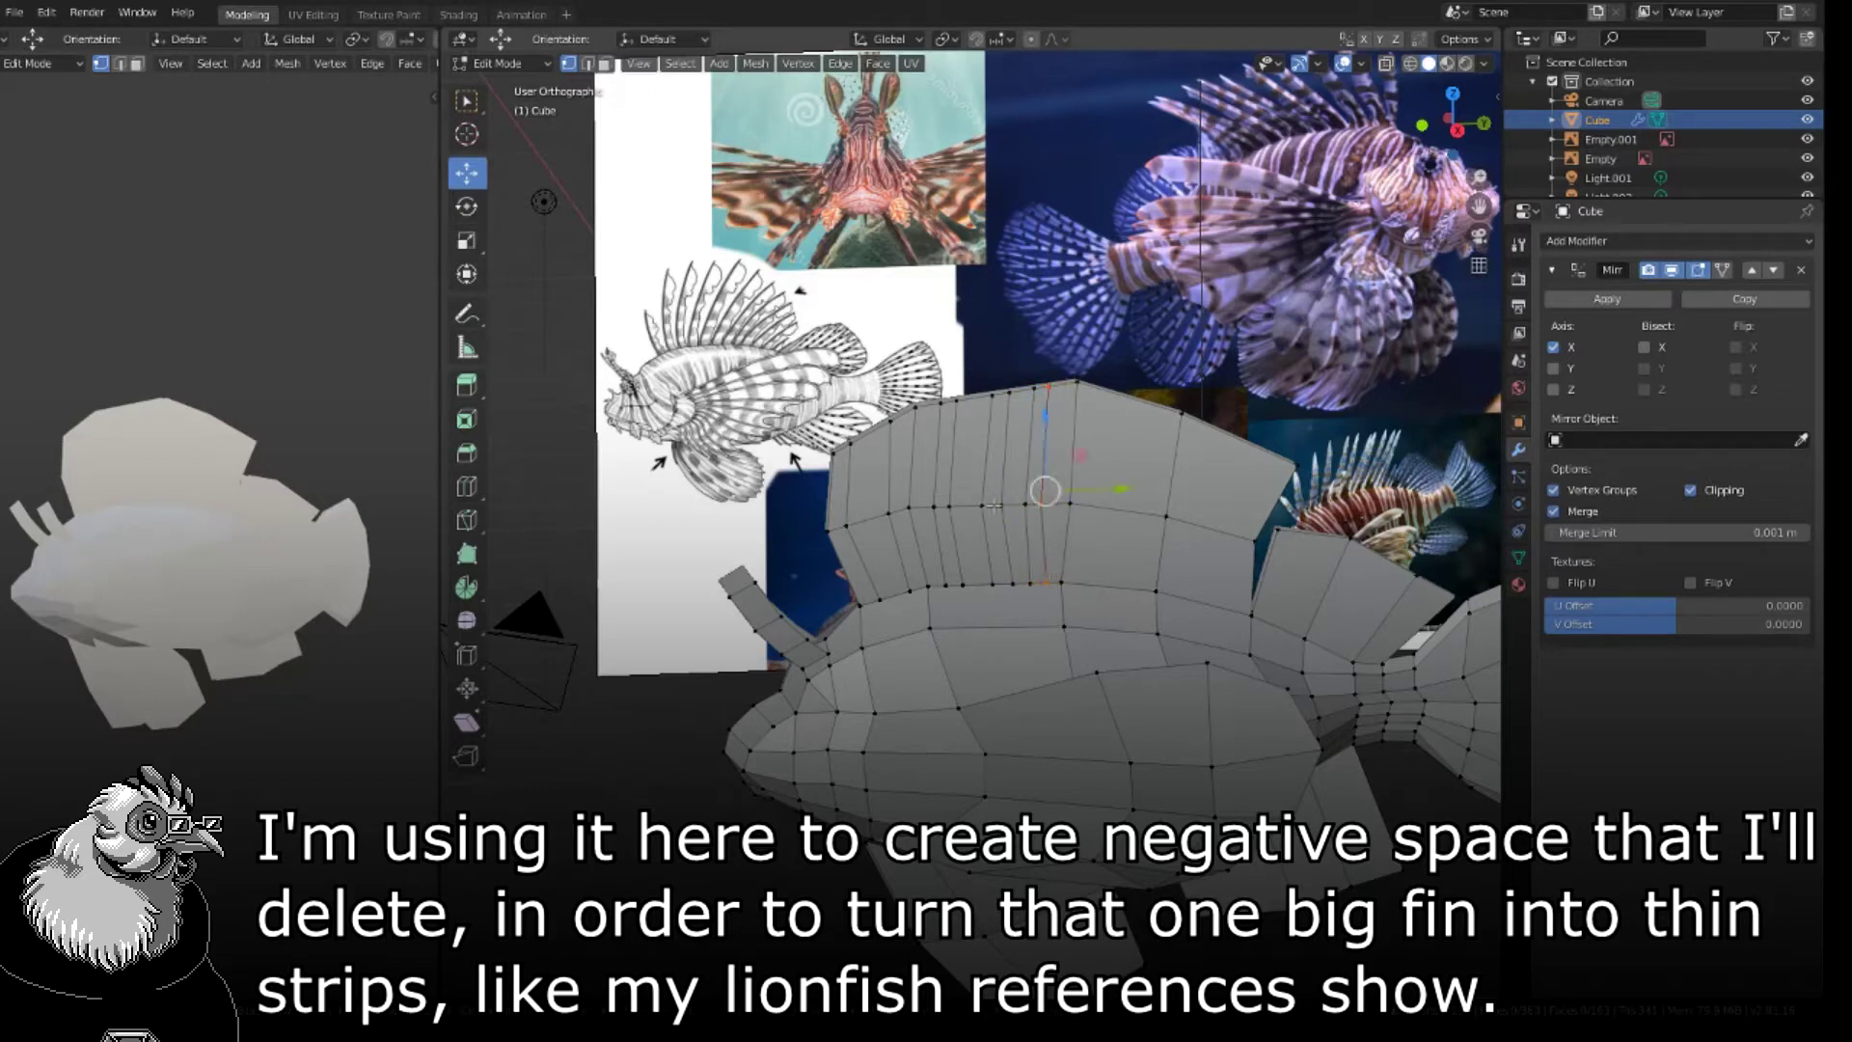
left_click(1086, 504)
left_click(1078, 583)
key("Return")
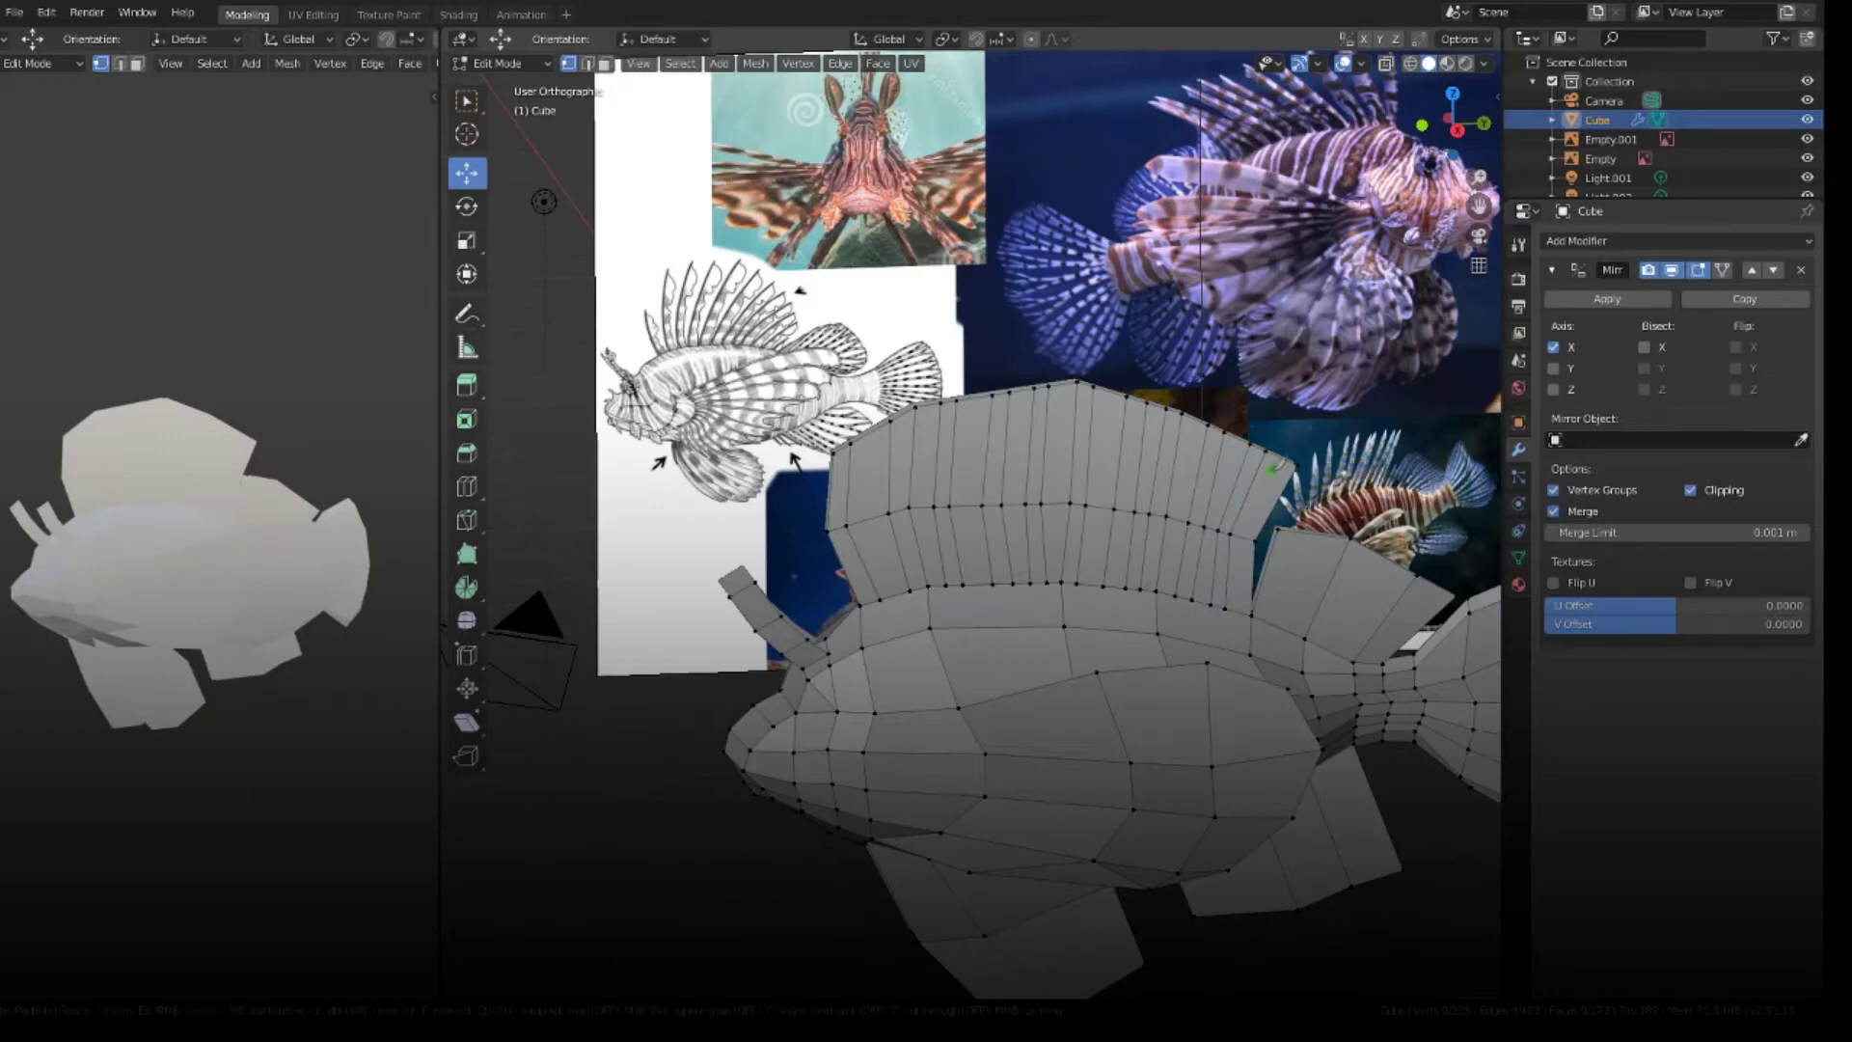
key("Return")
- Select the gap faces between the dorsal fin strips in face mode and delete them to leave separate spines
left_click(605, 62)
left_click(870, 473)
left_click(883, 560, "shift")
left_click(924, 453, "shift")
left_click(972, 545, "shift")
left_click(1017, 454, "shift")
left_click(1053, 540, "shift")
left_click(1100, 526, "shift")
left_click(1150, 463, "shift")
left_click(1172, 557, "shift")
left_click(1188, 472, "shift")
left_click(1226, 482, "shift")
left_click(1255, 487, "shift")
left_click(1233, 564, "shift")
key("x")
left_click(1217, 514)
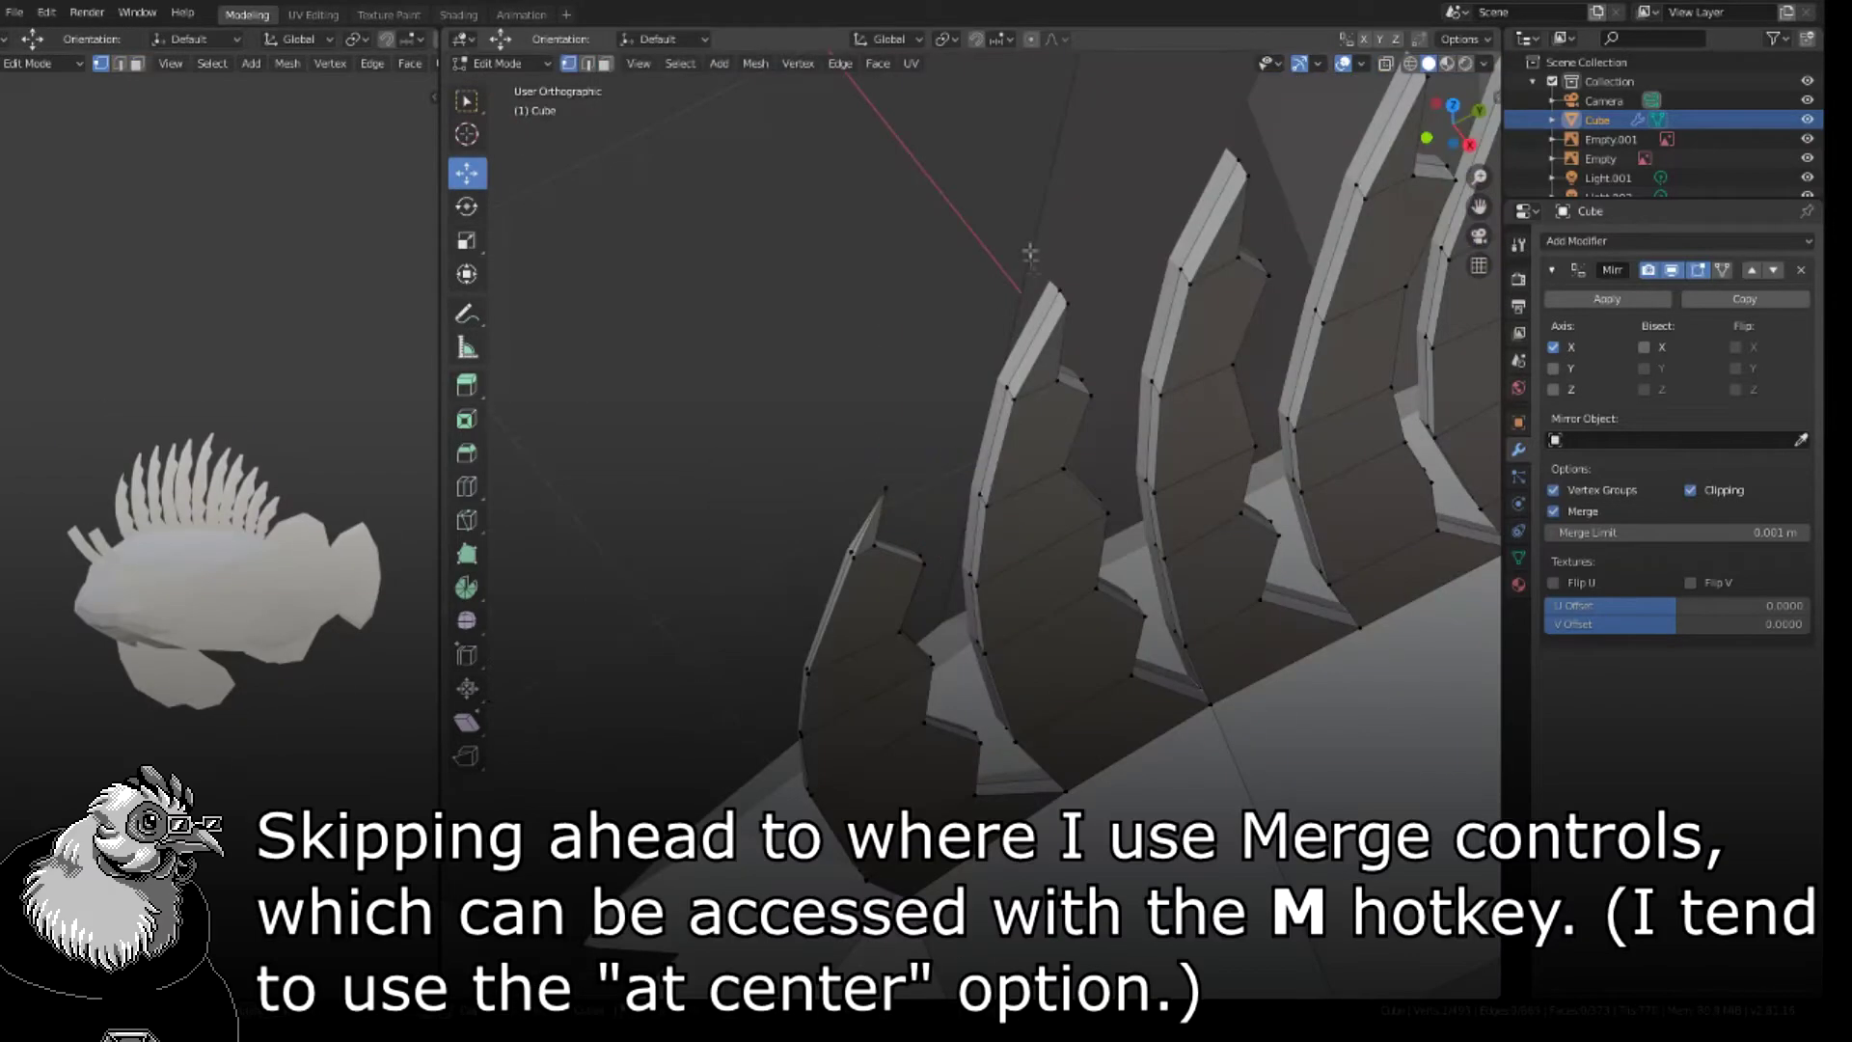
- Adjust the vertices at the front dorsal spines and merge the selected groups at center to thin the spines
key("KP_Decimal")
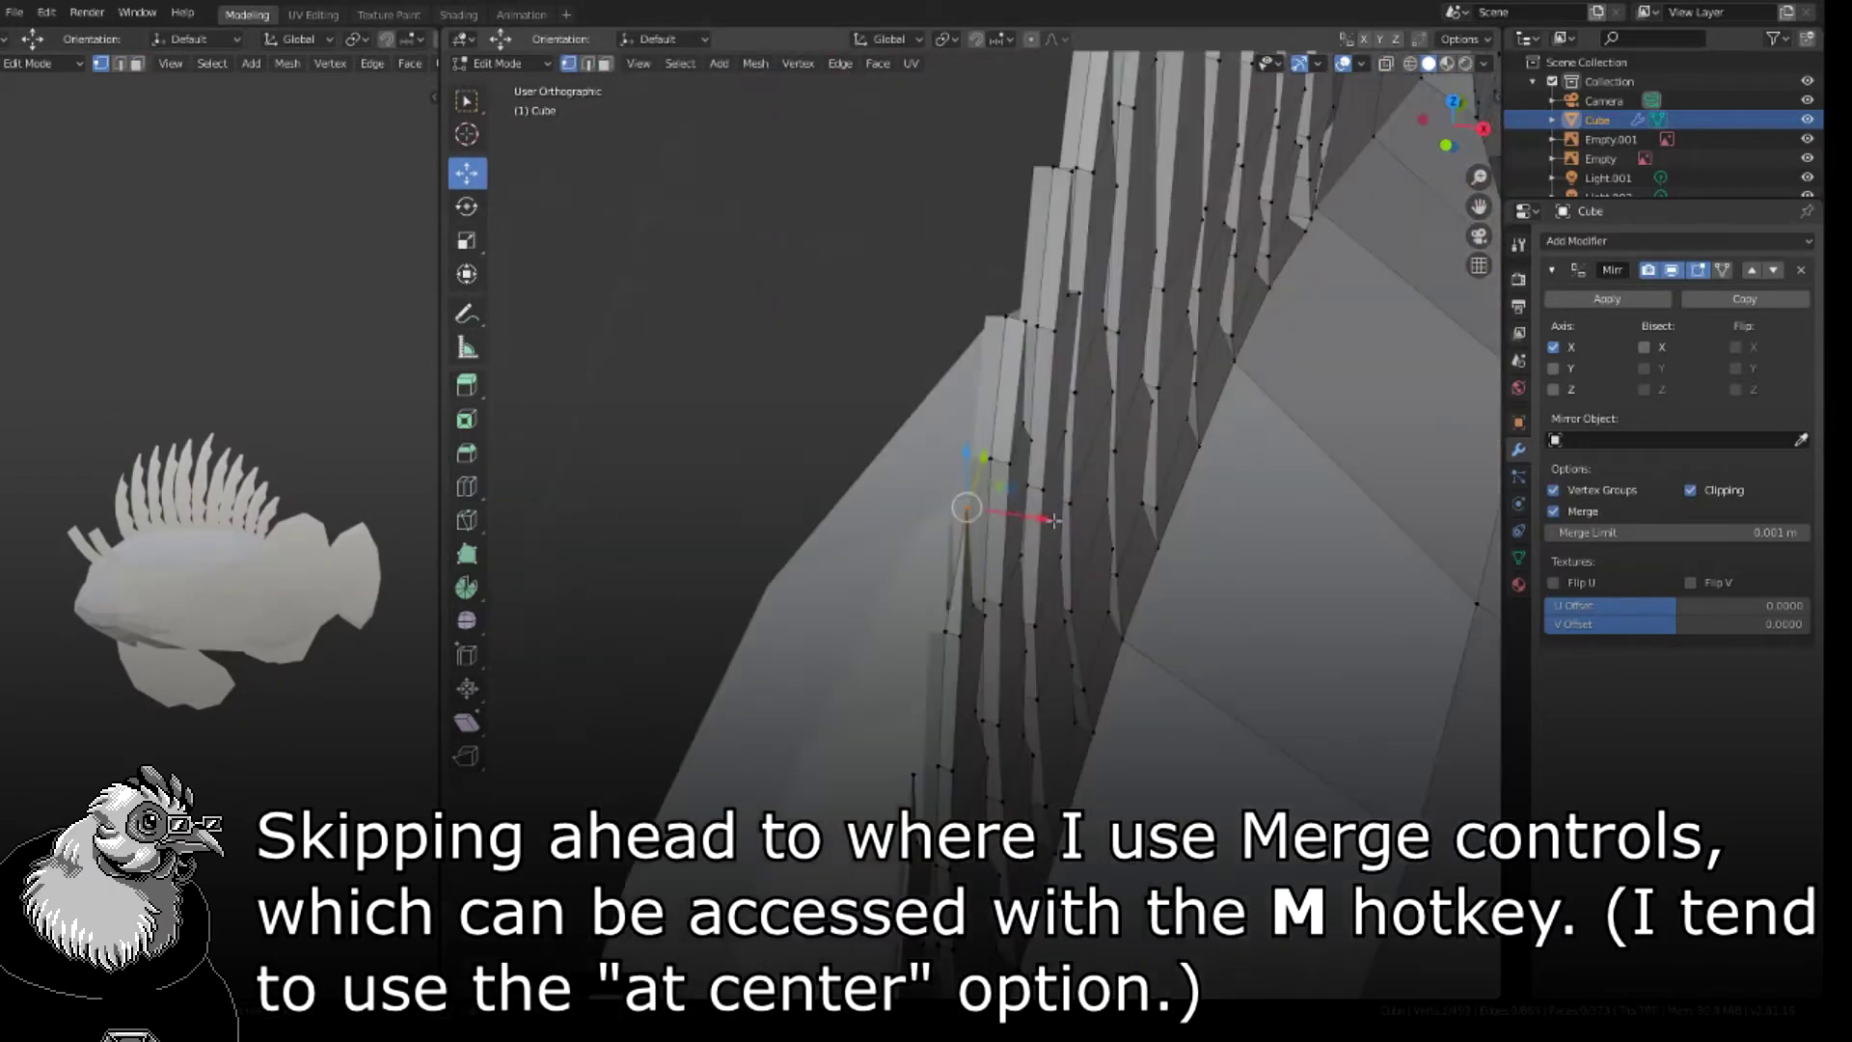
left_click_drag(1053, 521, 1013, 517)
middle_click_drag(1013, 518, 938, 736, "shift")
left_click_drag(964, 518, 903, 550)
key("m")
left_click(1031, 555)
left_click_drag(1024, 553, 986, 549)
left_click_drag(1013, 371, 931, 402)
key("m")
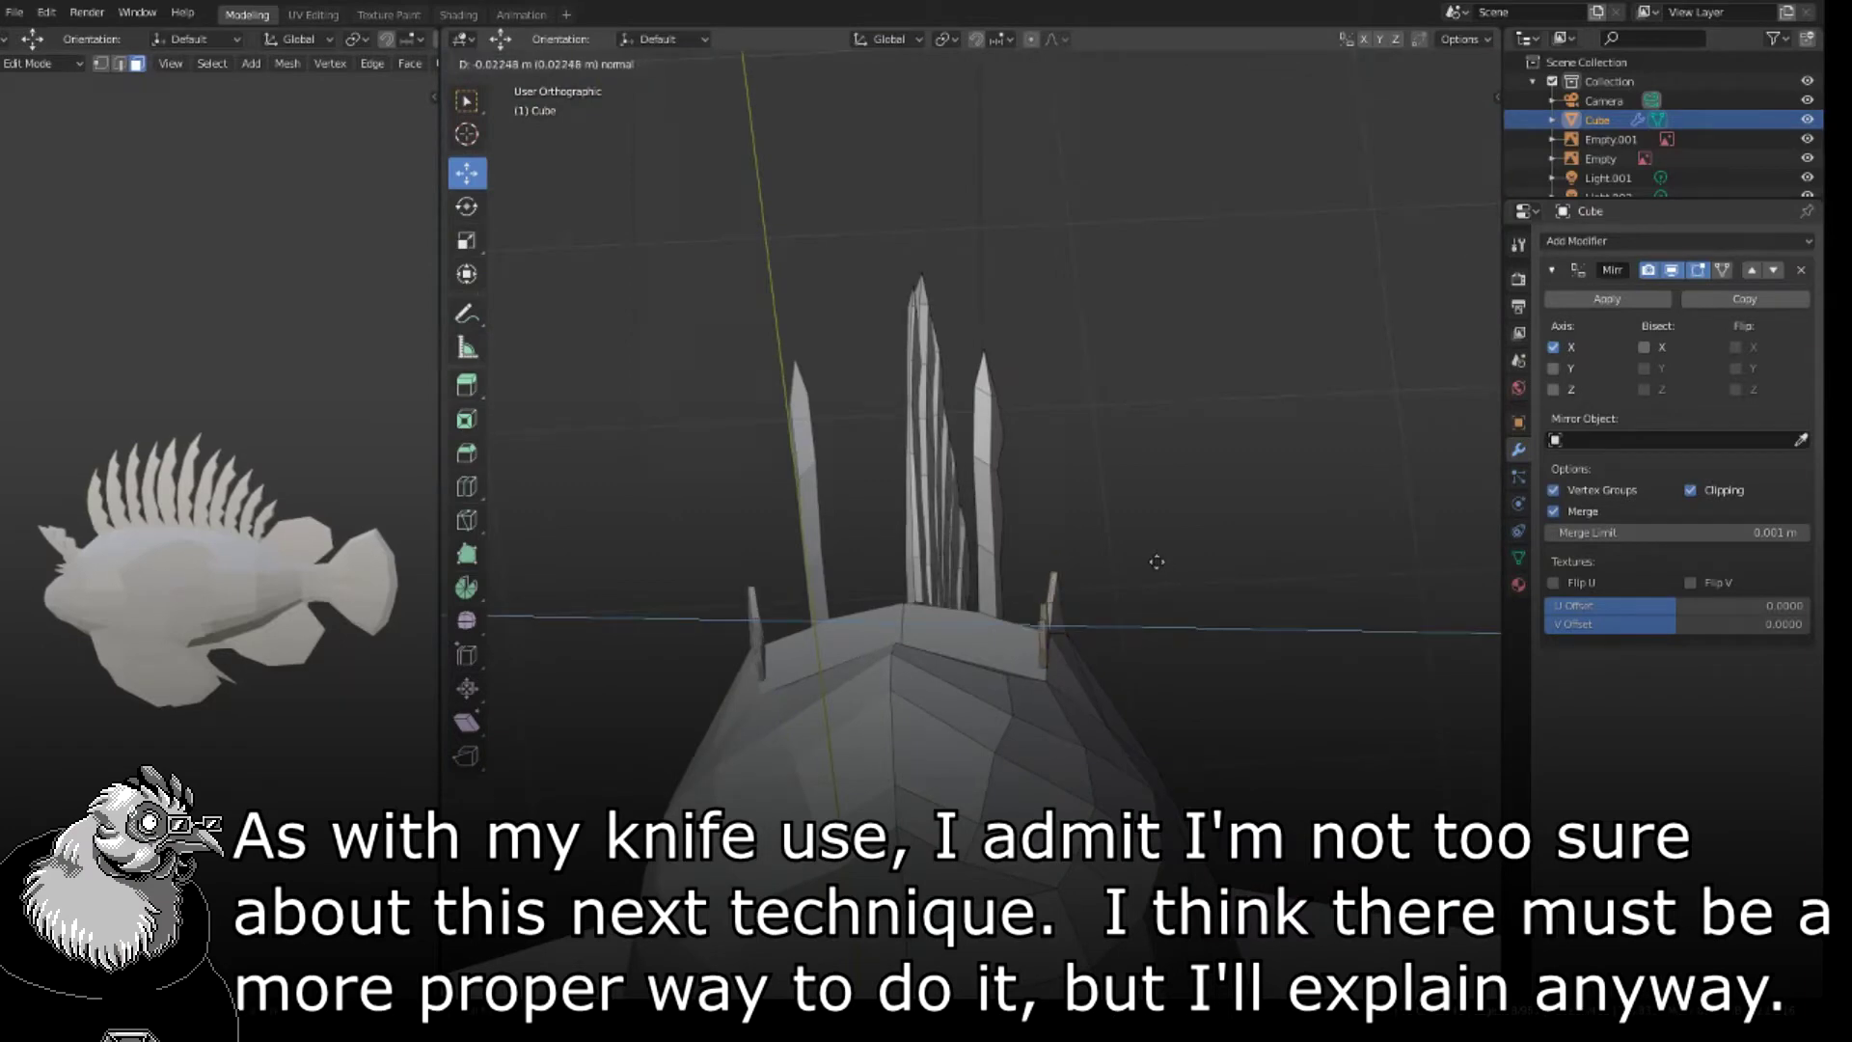
- Extrude the small face beside the head spike and move the extrusion to form another spike above the eye
middle_click_drag(1164, 565, 1093, 561)
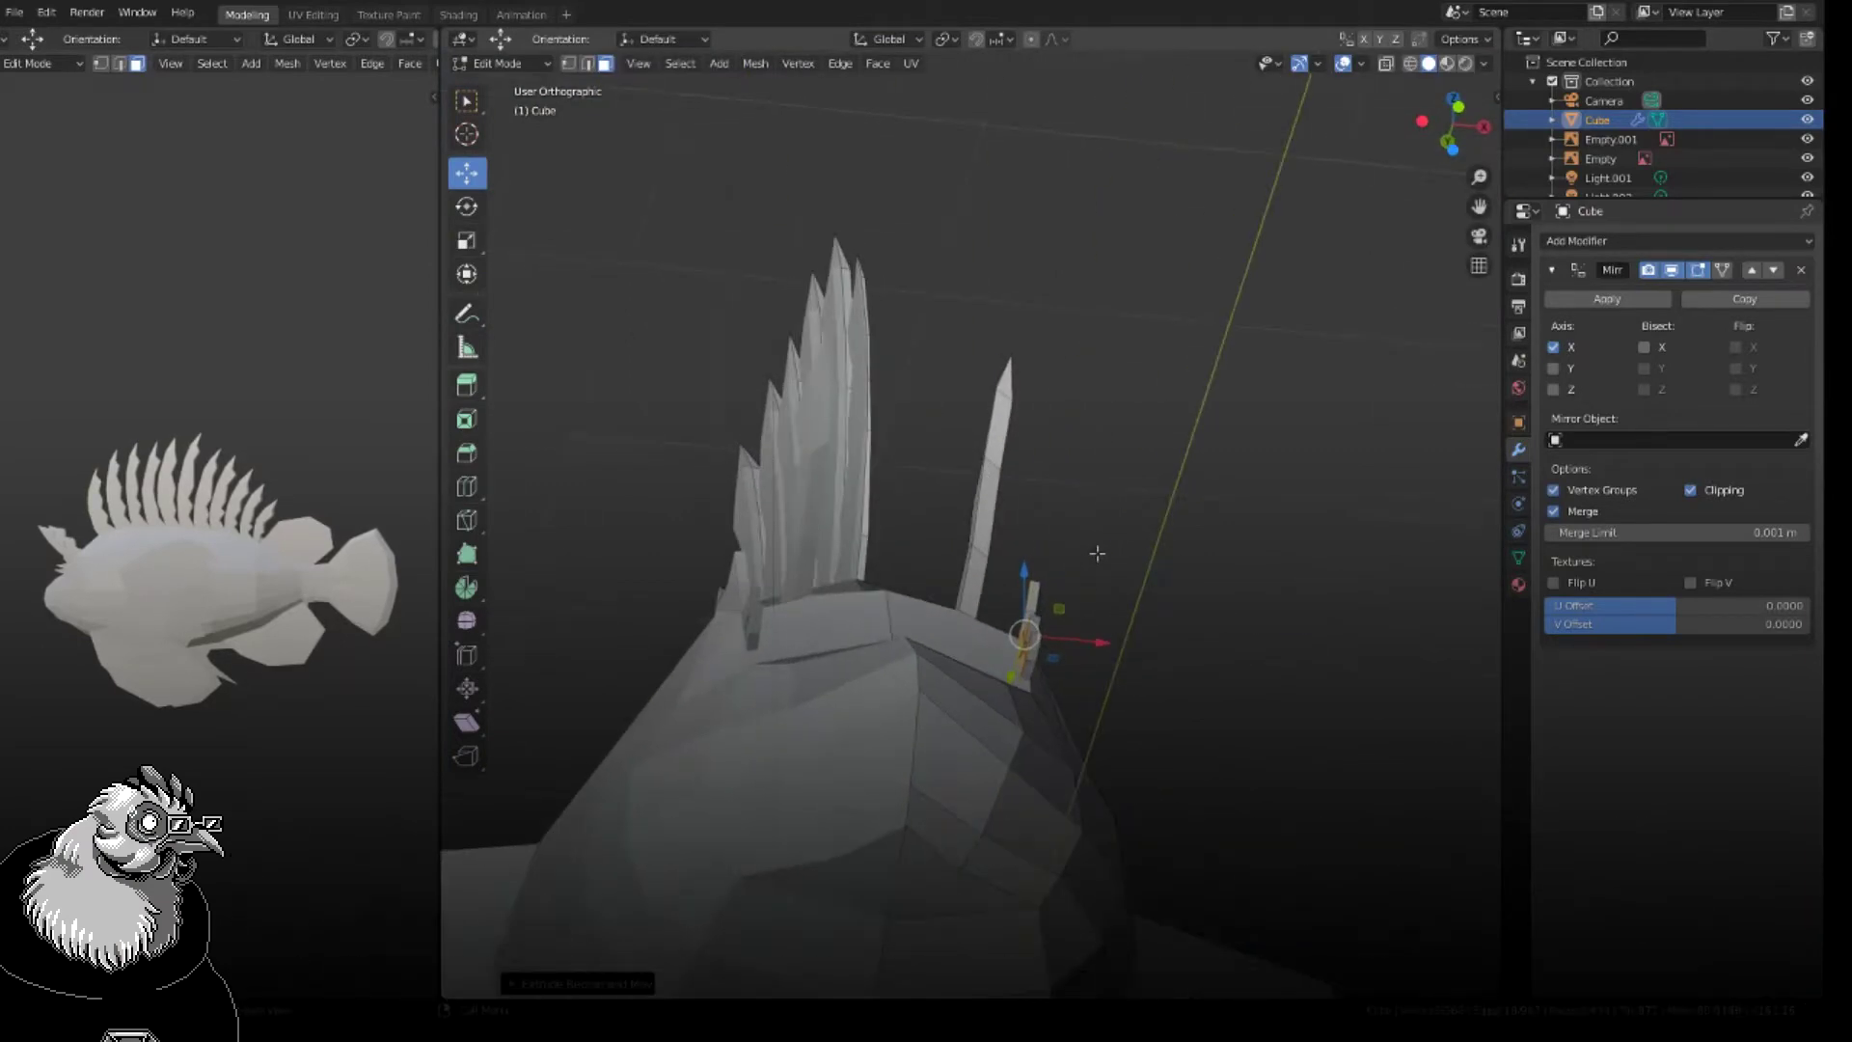
key("g")
left_click(1098, 538)
middle_click_drag(1098, 538, 1024, 637)
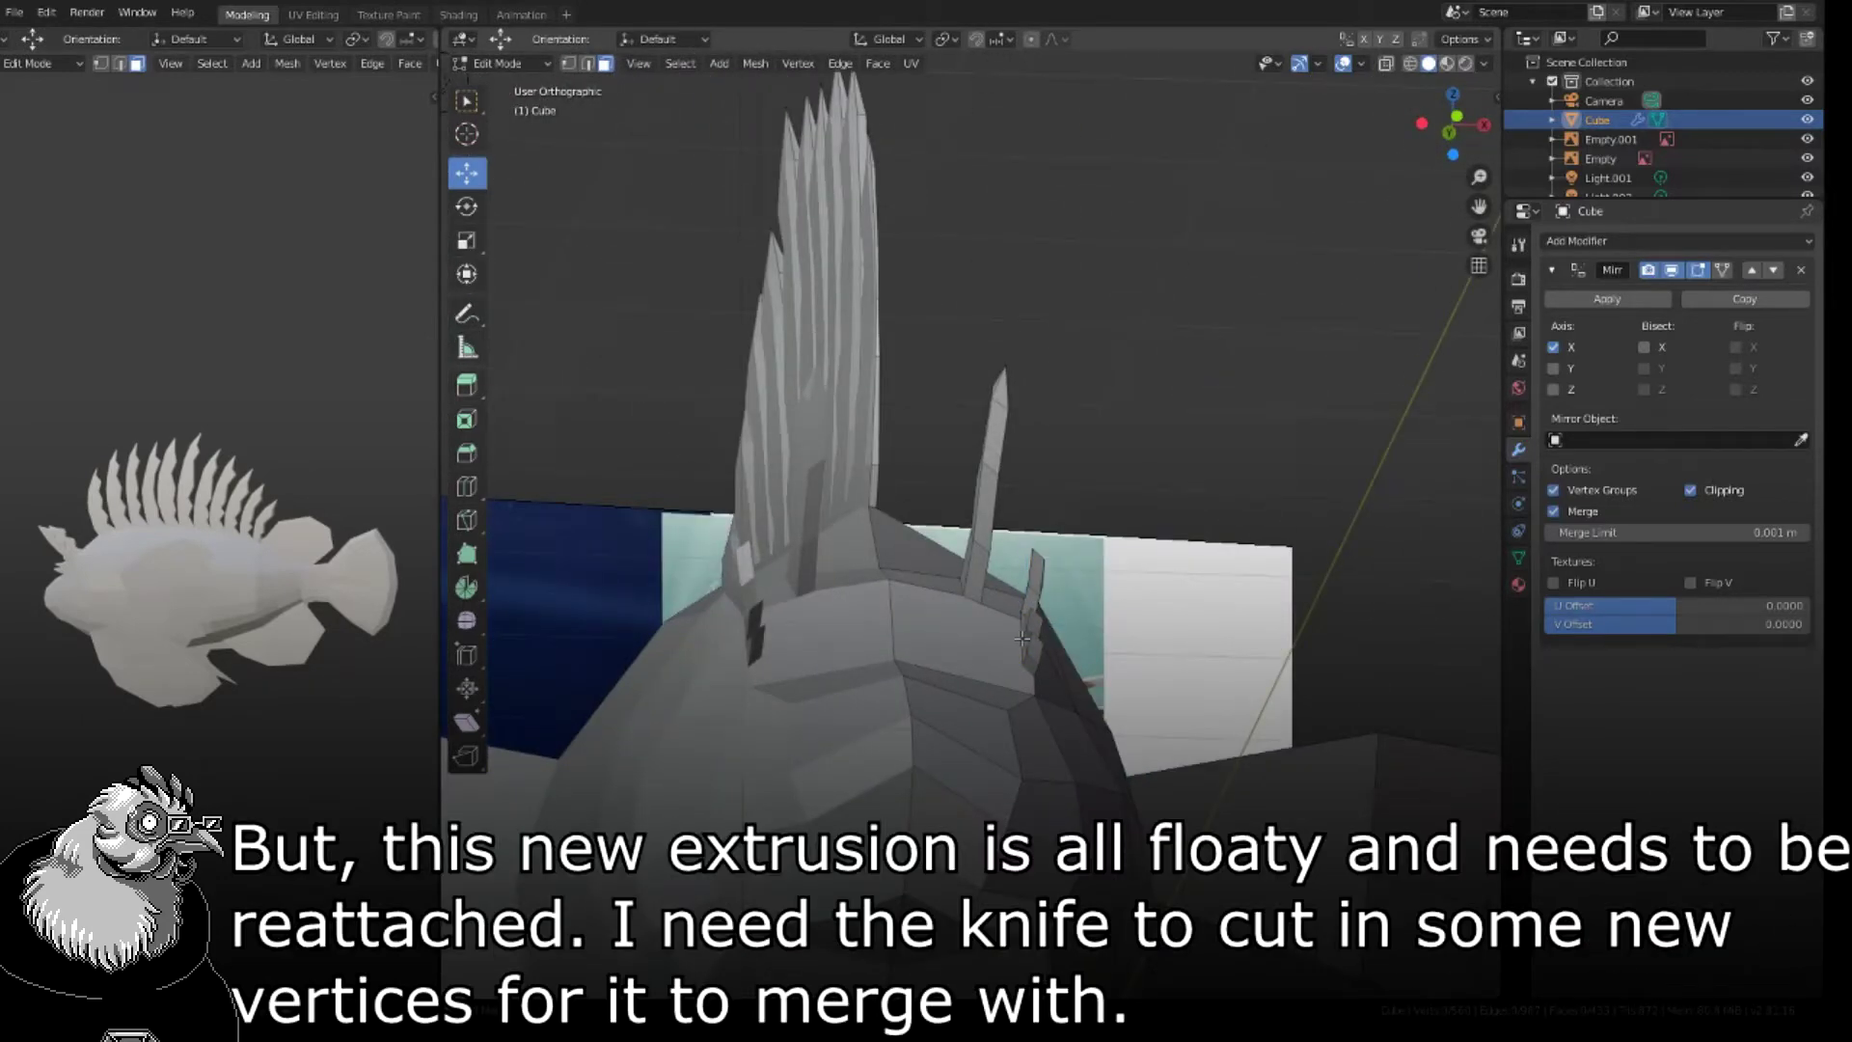
- Cut new edges with the Knife tool into the head beside the floating brow spikes as attachment vertices
mouse_move(1002, 645)
middle_mouse_down()
mouse_move(1011, 618)
mouse_move(1011, 662)
mouse_move(1019, 614)
middle_mouse_up()
key("k")
left_click(1009, 678)
key("Return")
middle_click_drag(1028, 498, 1025, 634)
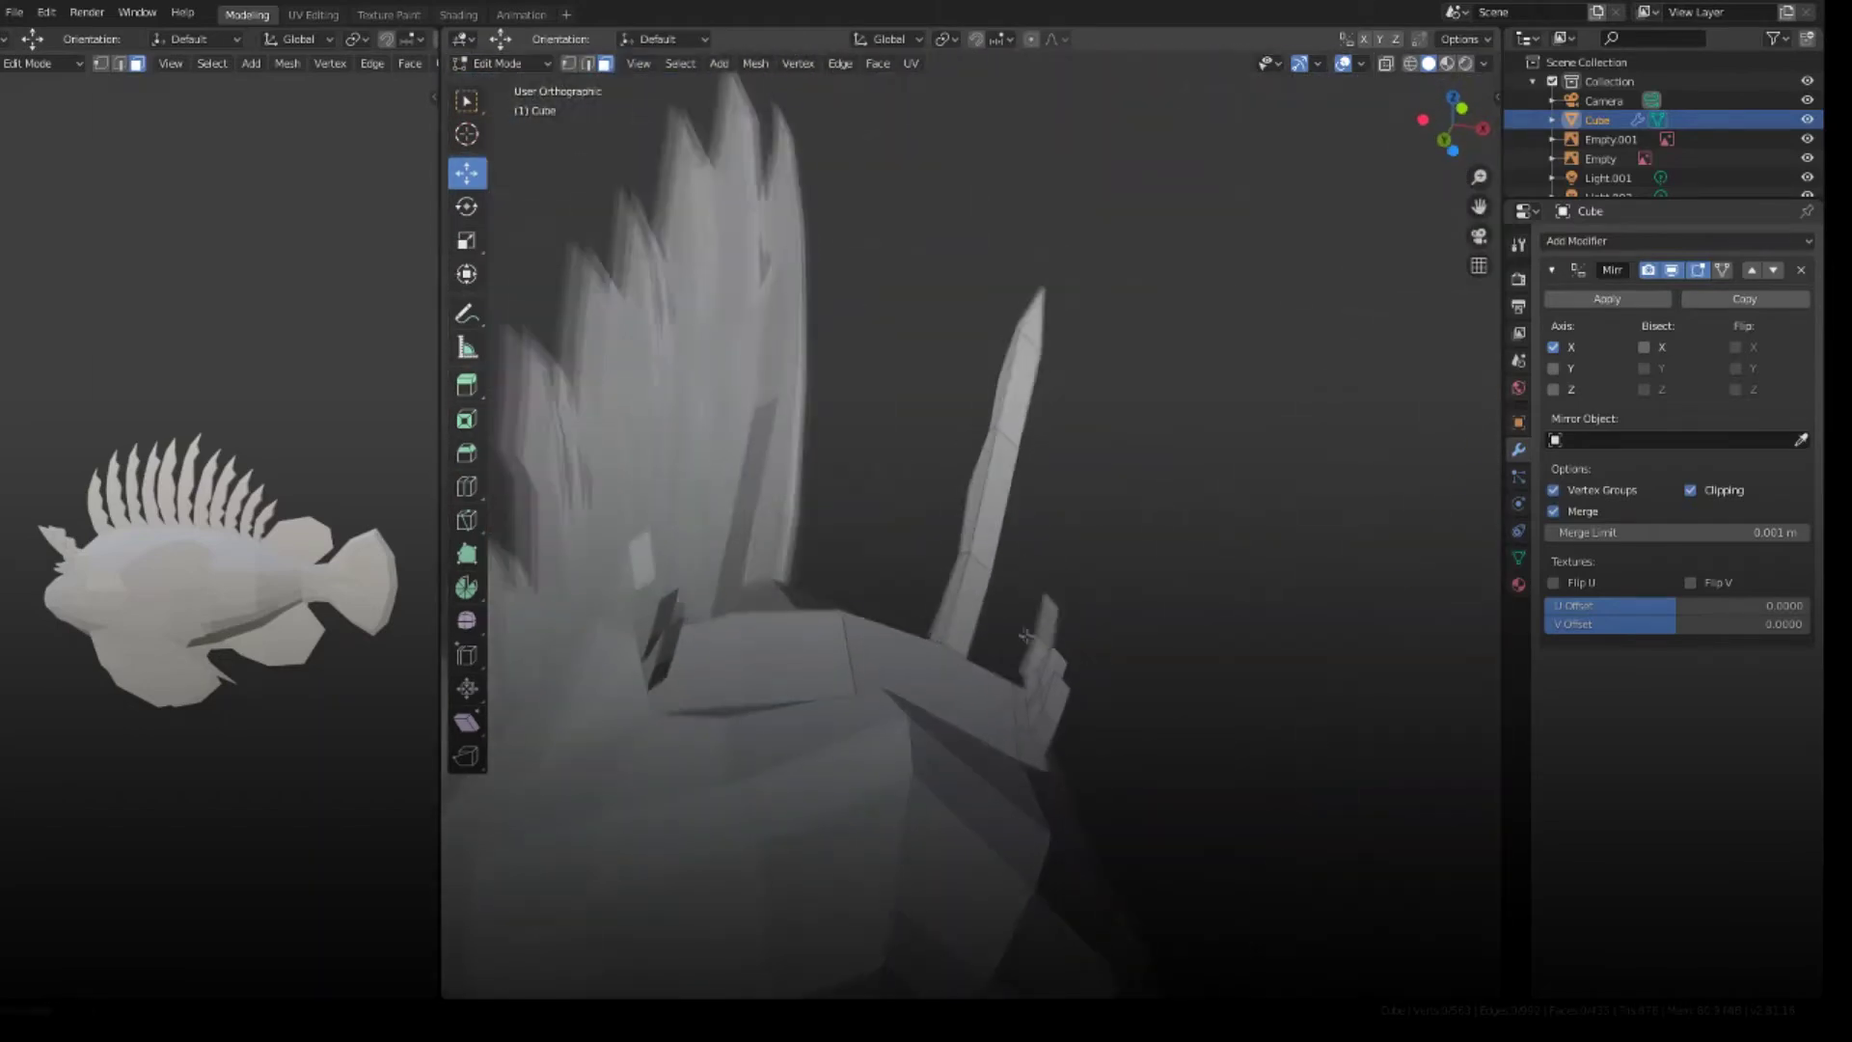
key("k")
- Merge the upper loose vertices of the brow spikes with the neighbouring knife-cut vertices on the head
left_click(568, 64)
middle_click_drag(618, 289, 777, 619)
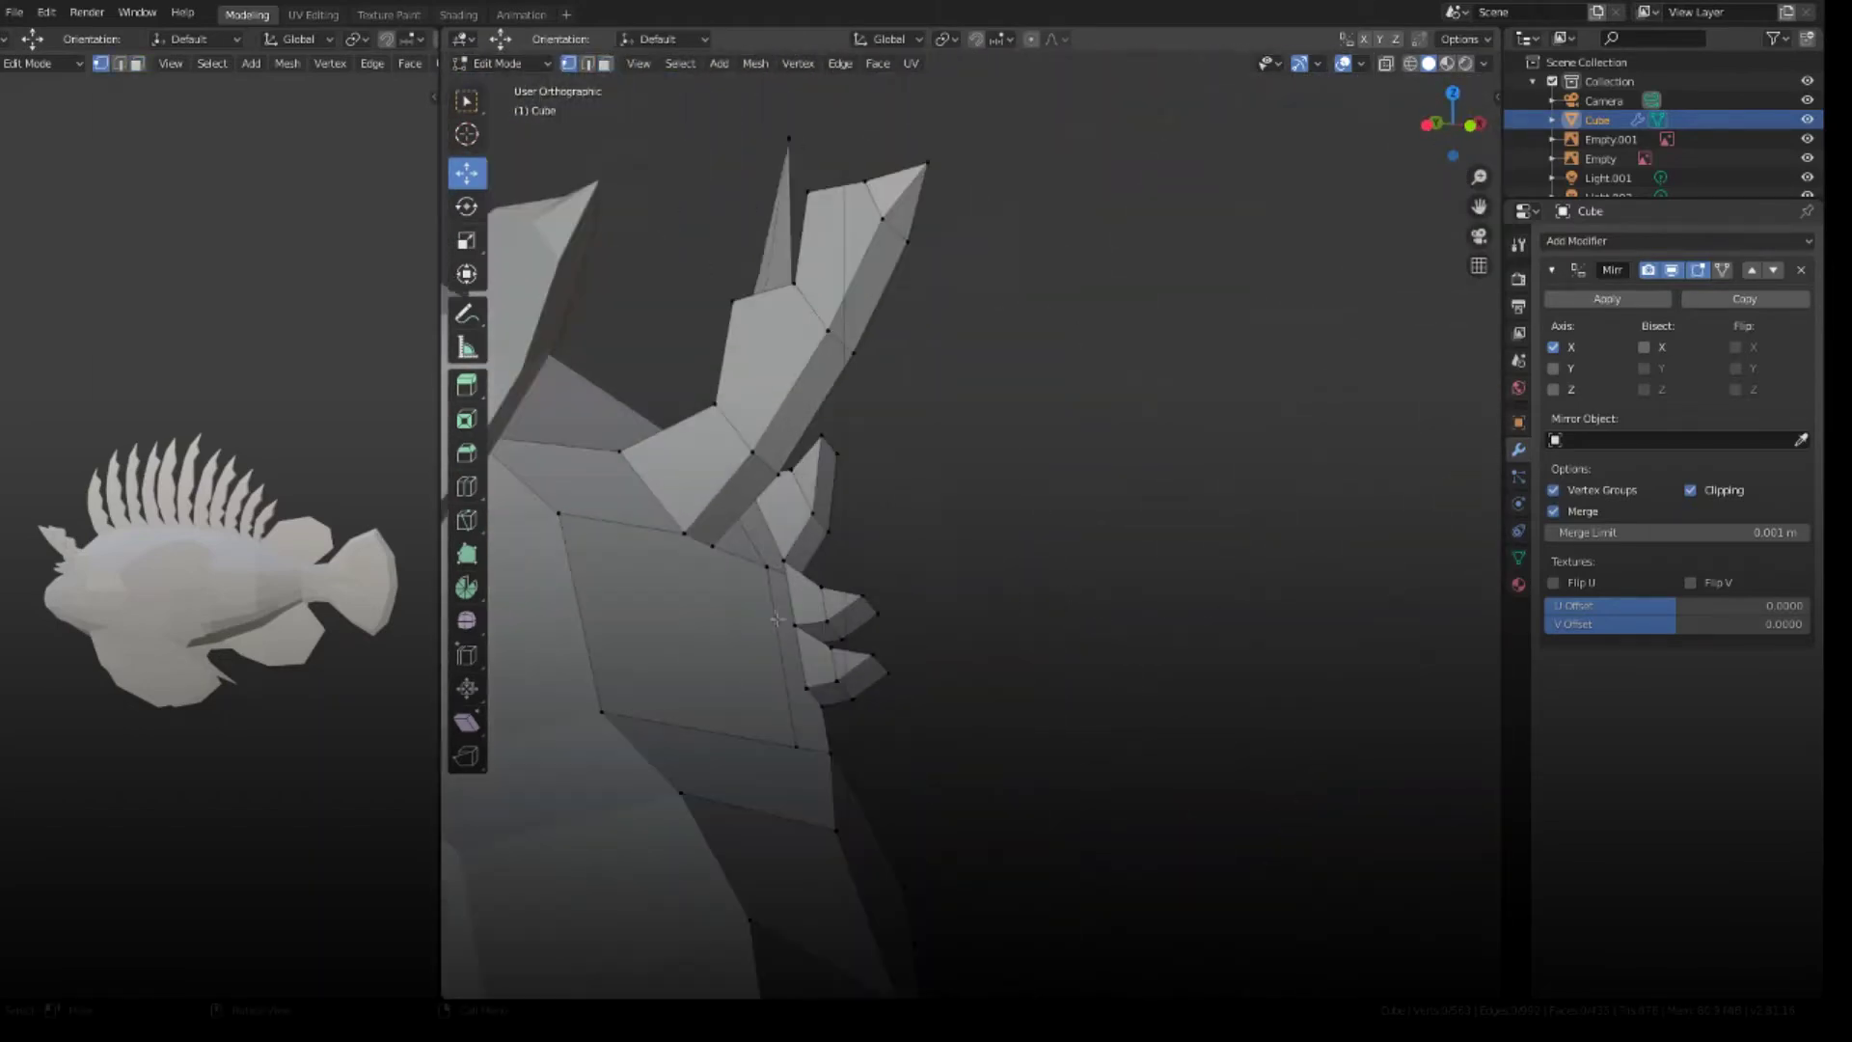
key("2")
scroll(796, 683, "up", 3)
middle_click_drag(796, 683, 1026, 756, "shift")
middle_click_drag(1283, 675, 1206, 417)
key("1")
left_click(1050, 367)
left_click(989, 405, "shift")
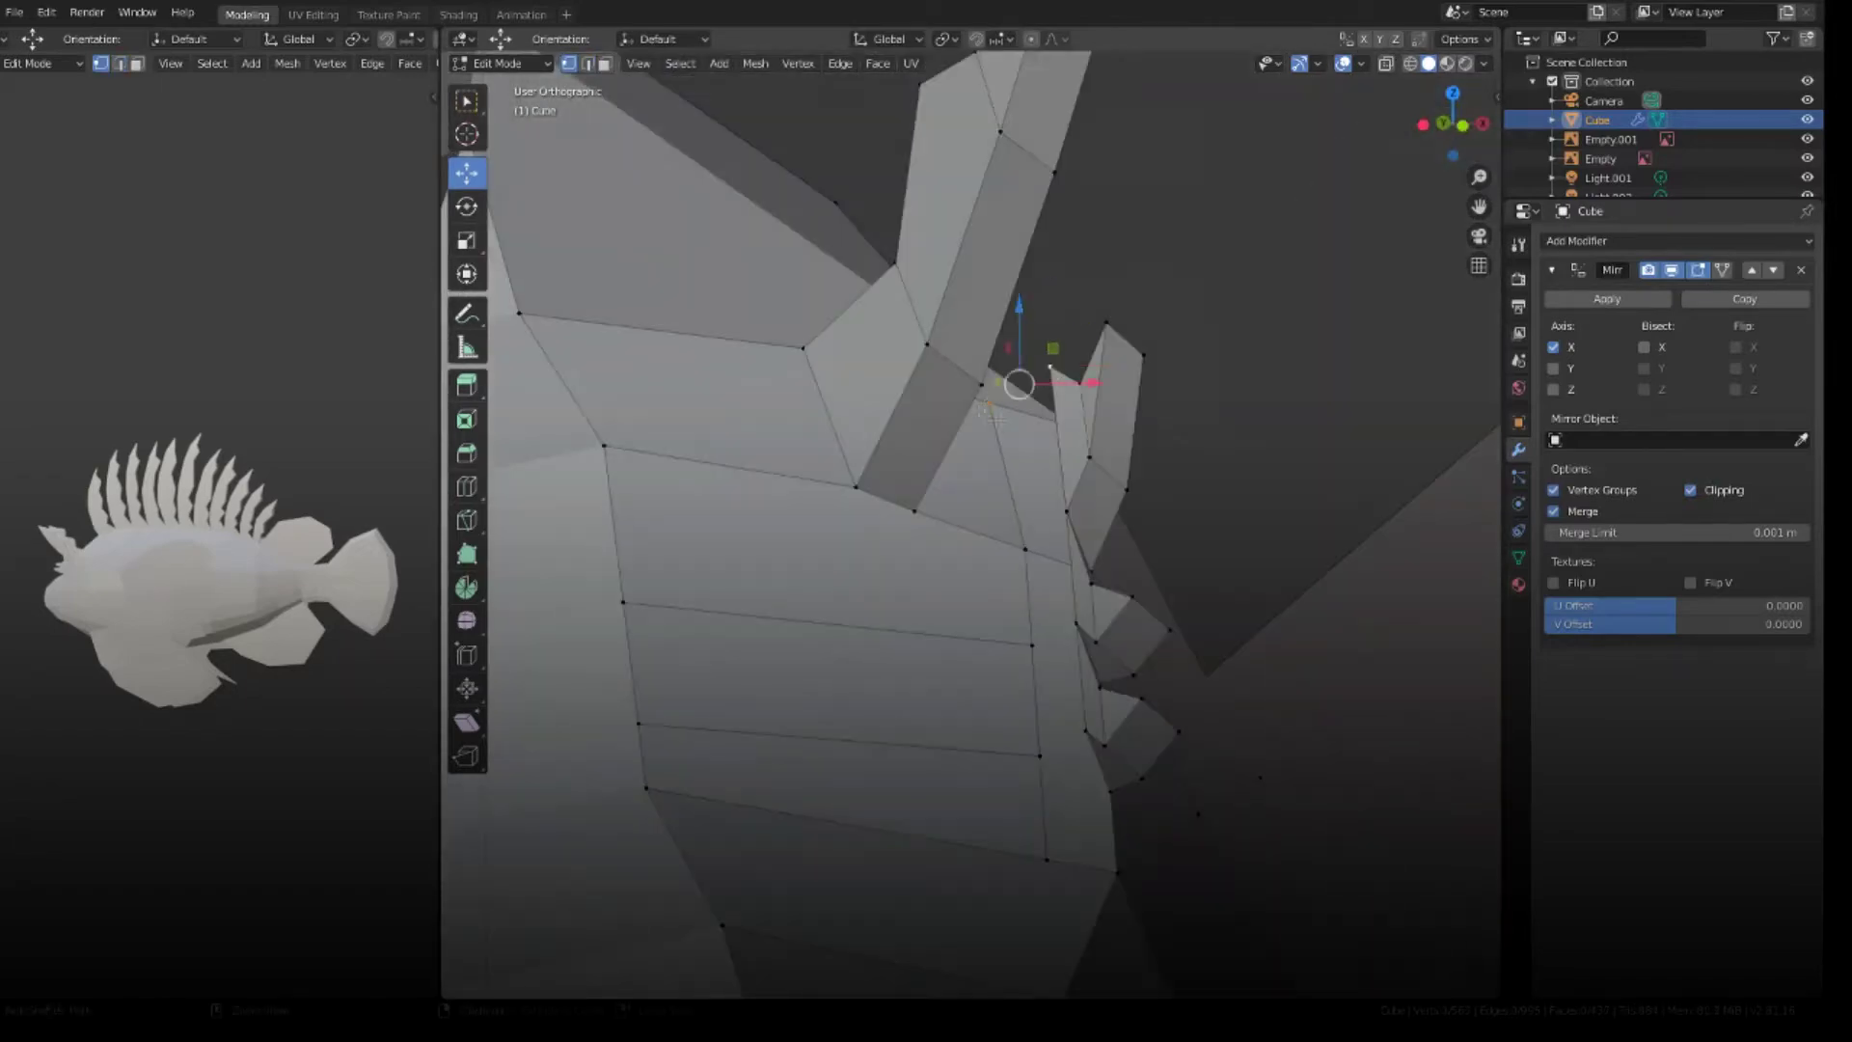
key("alt+m")
left_click(989, 412)
left_click(1066, 511)
left_click(1025, 549, "shift")
key("alt+m")
left_click(1025, 549)
- Merge the lower loose brow spike vertices with the matching vertices on the head to close the remaining gaps
middle_click_drag(1025, 549, 1061, 552)
left_click(1060, 631)
left_click(1075, 735)
left_click(1023, 762, "shift")
key("alt+m")
left_click(992, 769)
middle_click_drag(993, 769, 1045, 496)
left_click(1064, 610, "shift")
middle_click_drag(1064, 610, 1071, 580)
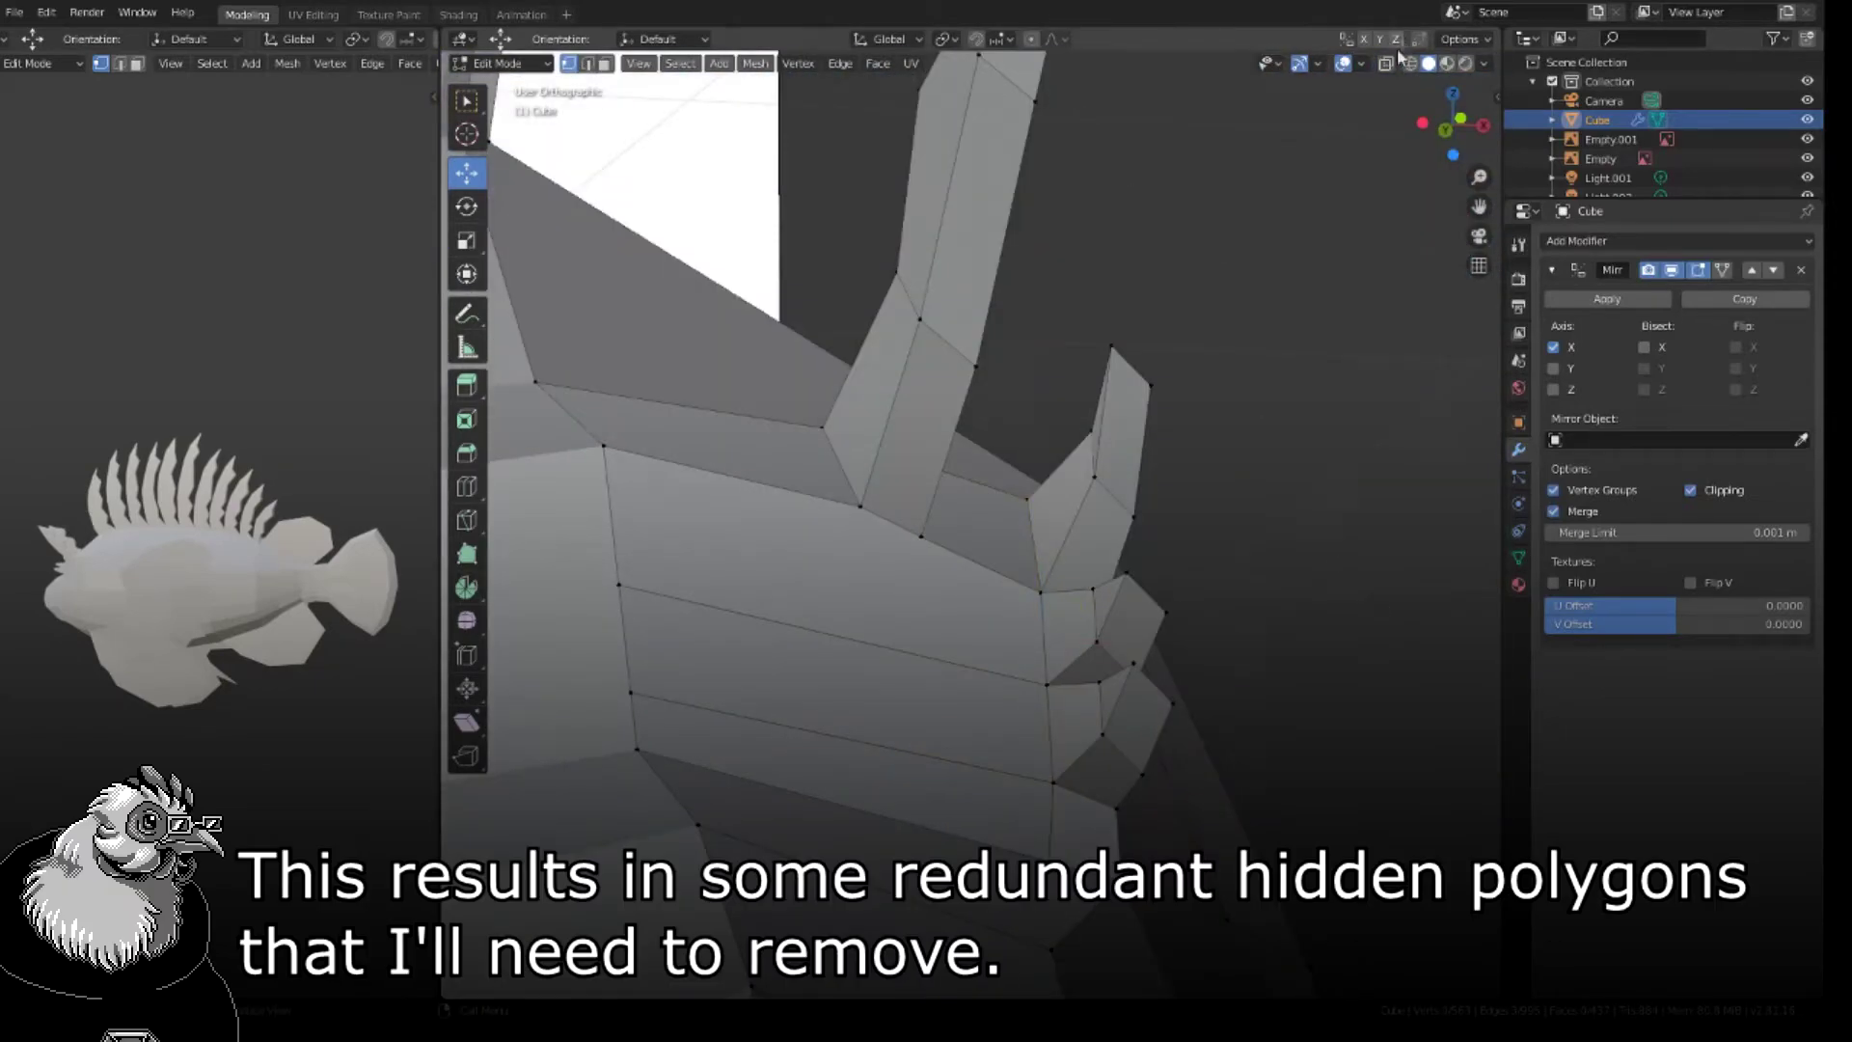
- Turn on x-ray view, select the redundant hidden faces behind the brow spikes, and delete them
left_click(1387, 63)
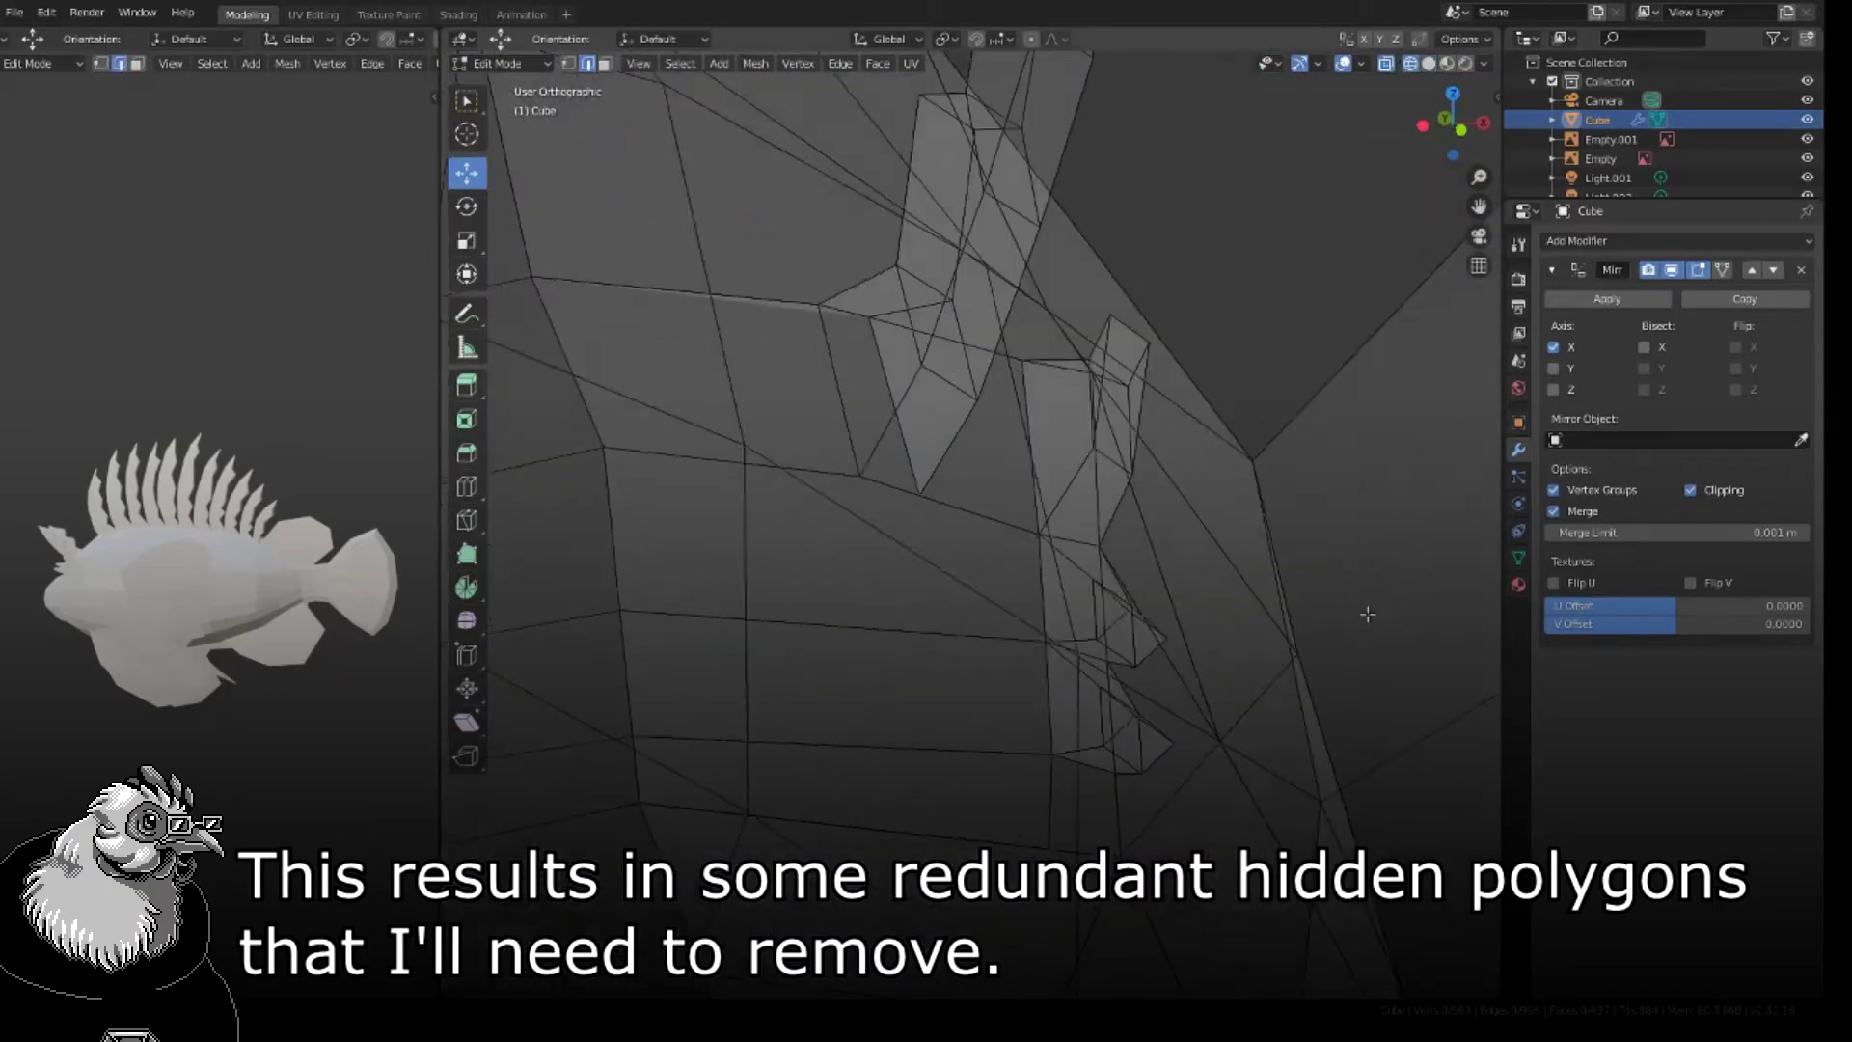
left_click(1077, 707)
middle_click_drag(1245, 696, 1290, 648)
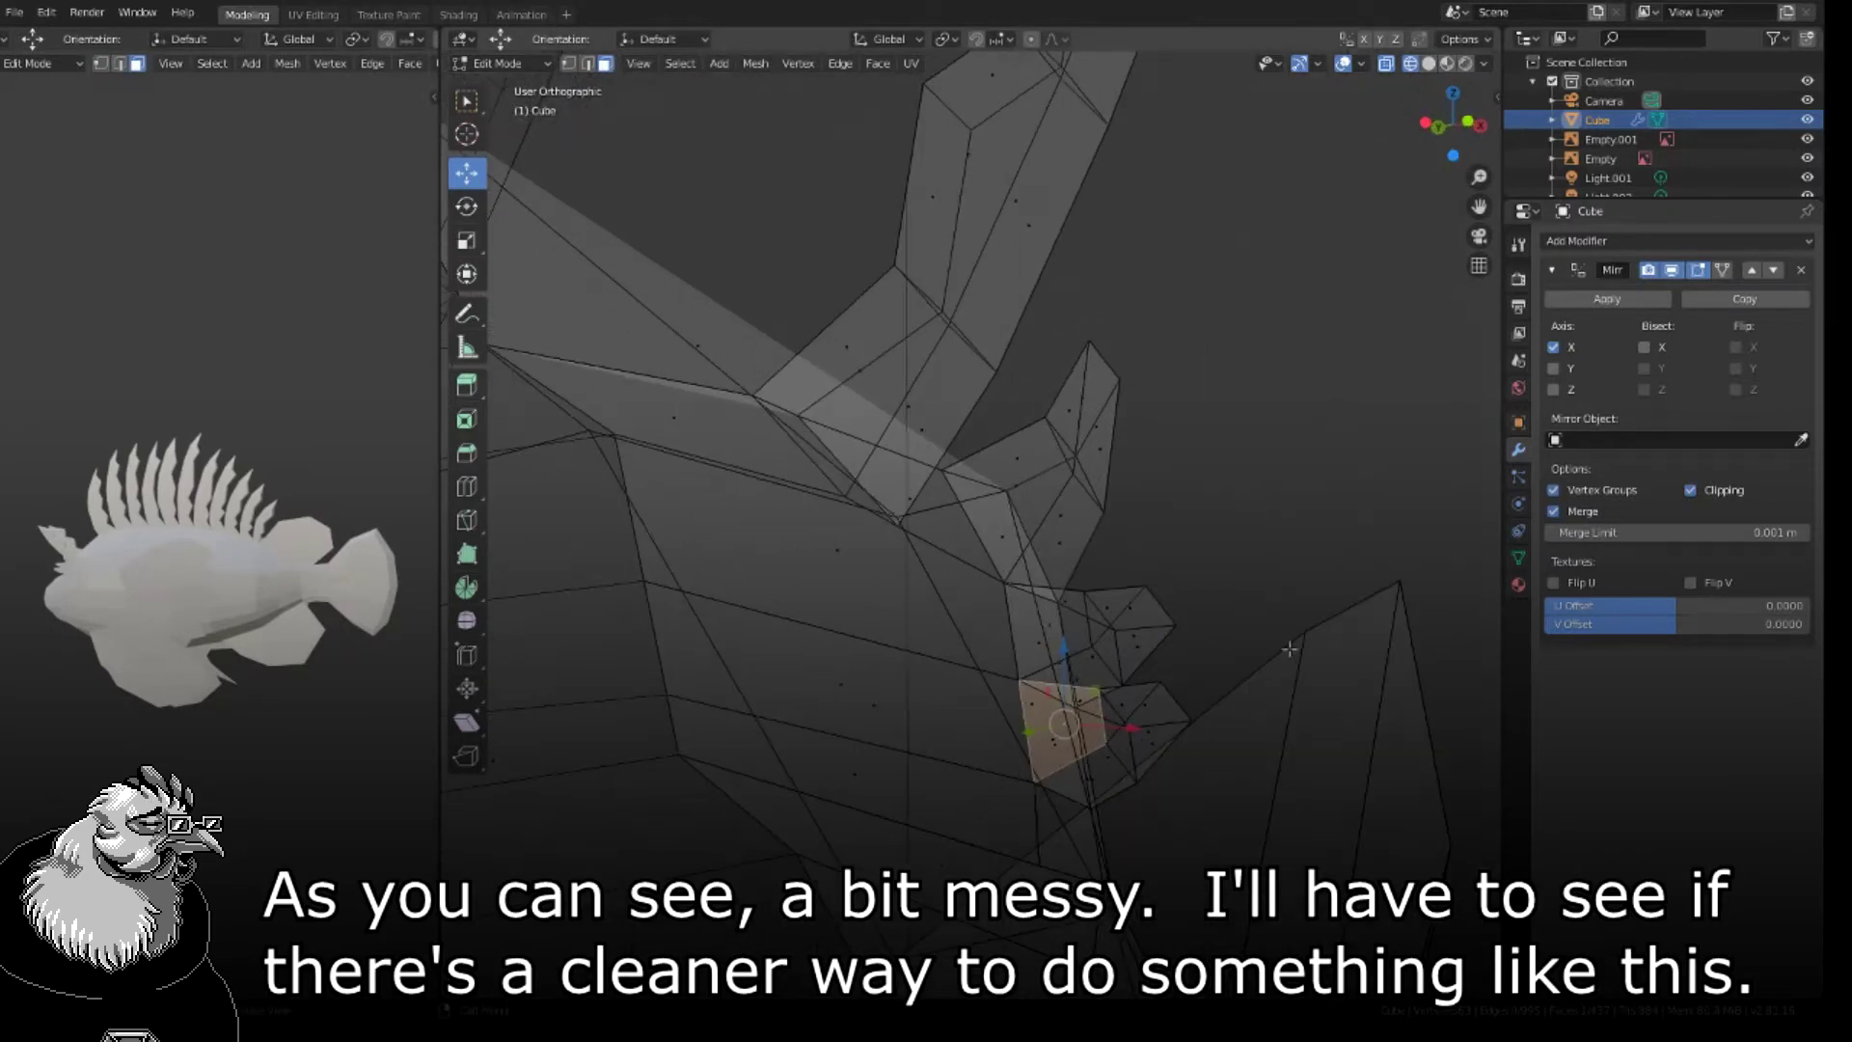
left_click(1058, 745)
left_click(1038, 646, "shift")
left_click(994, 531, "shift")
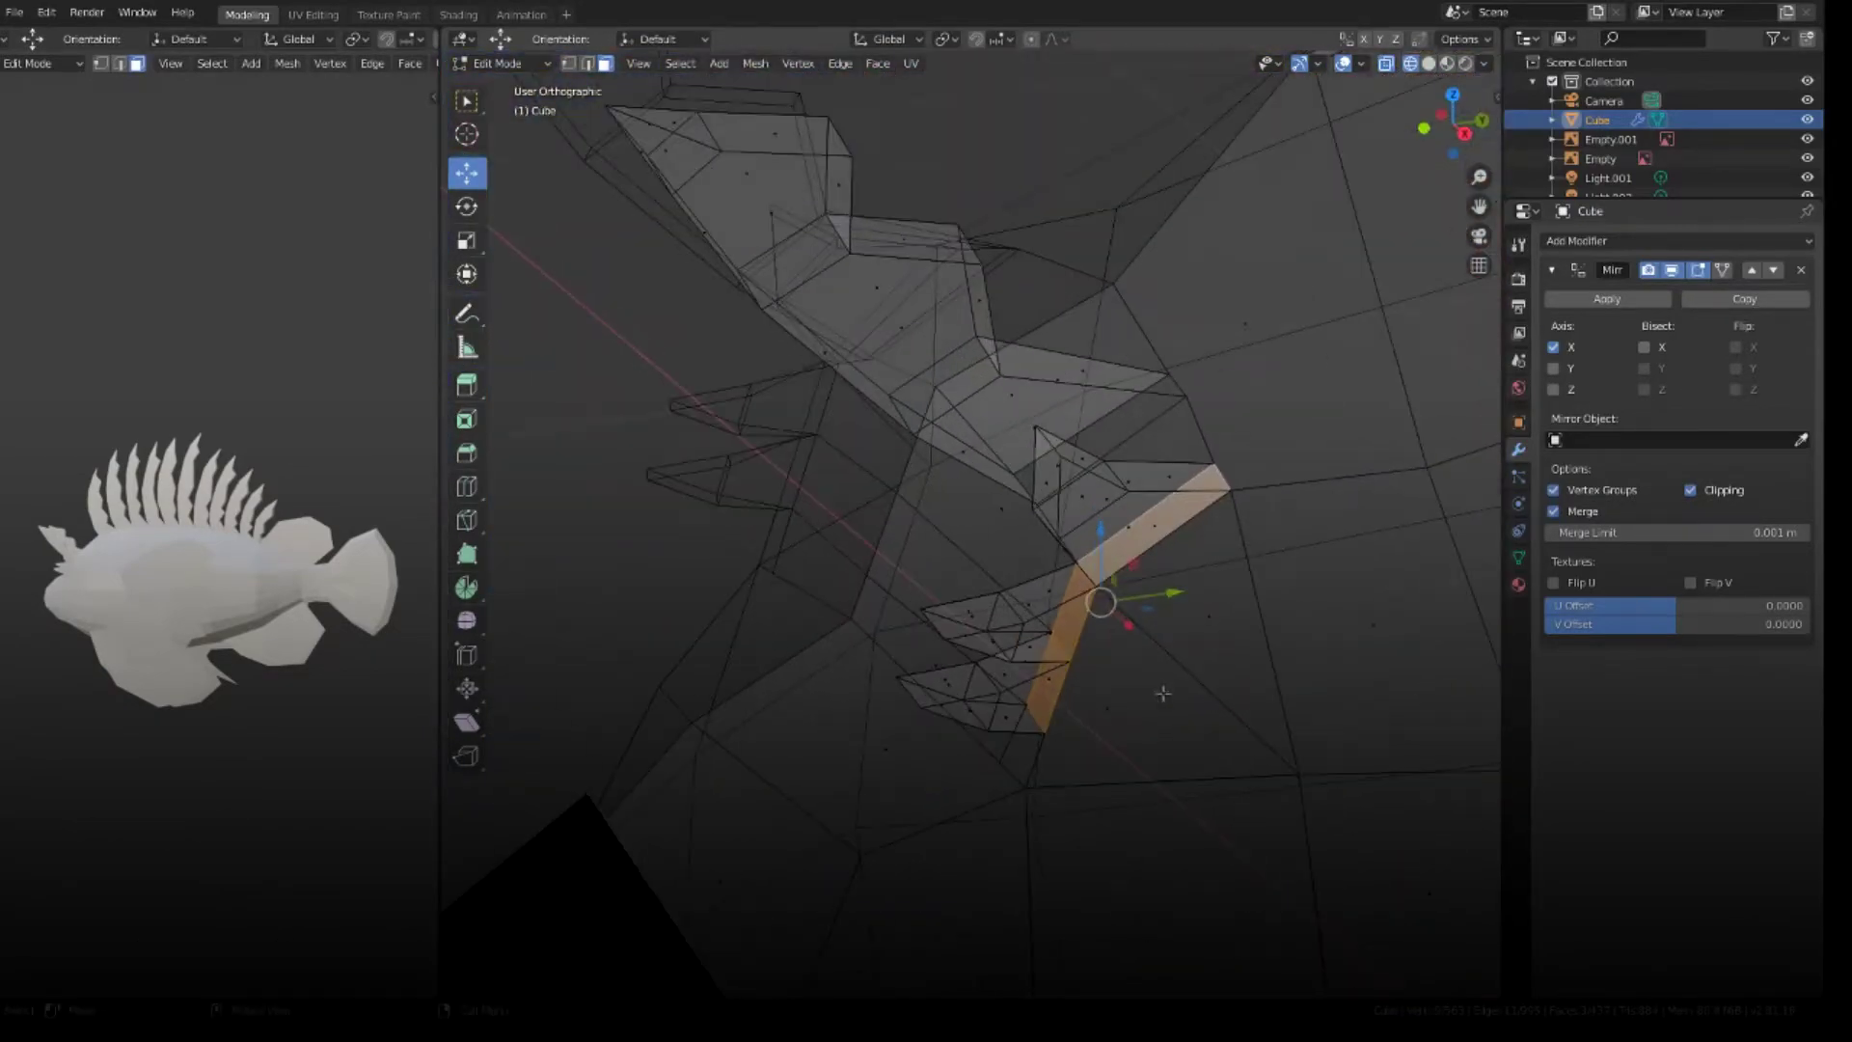
key("x")
left_click(1149, 707)
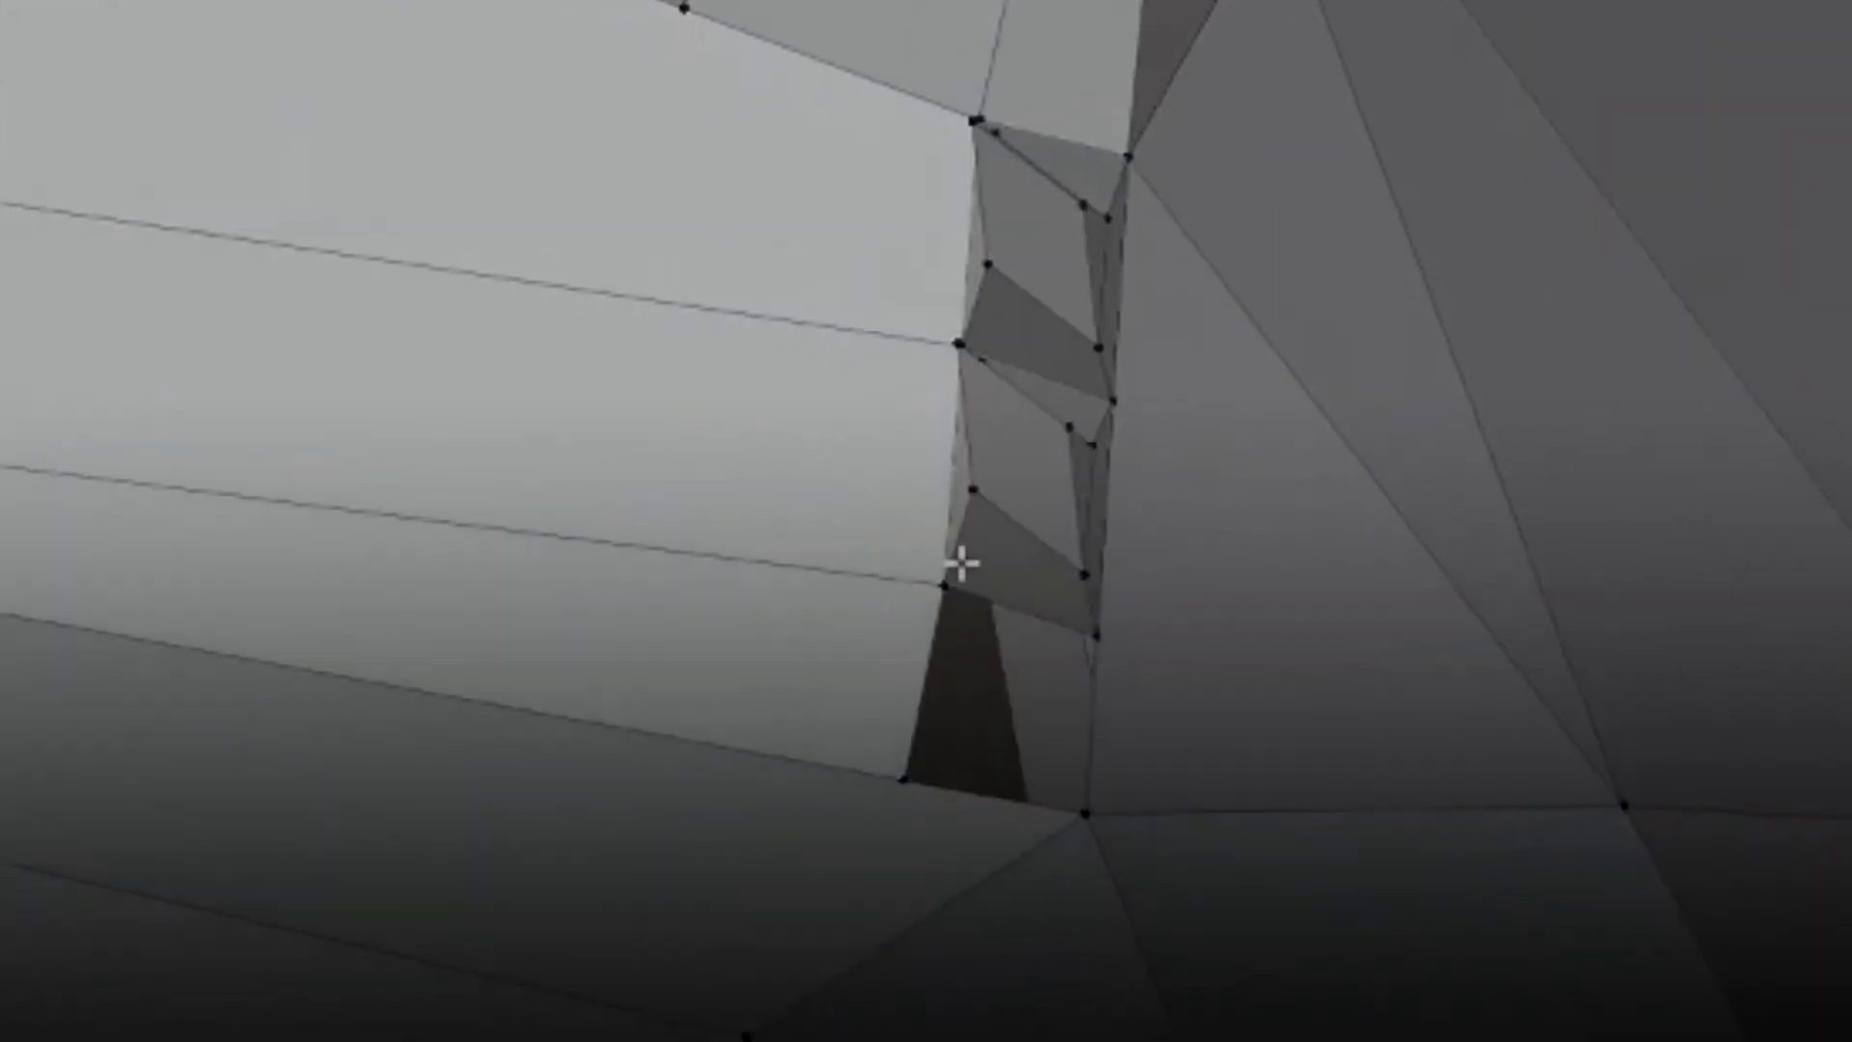
- Select the four corner vertices around the hole below the brow spikes and fill it with a face
left_click(959, 566)
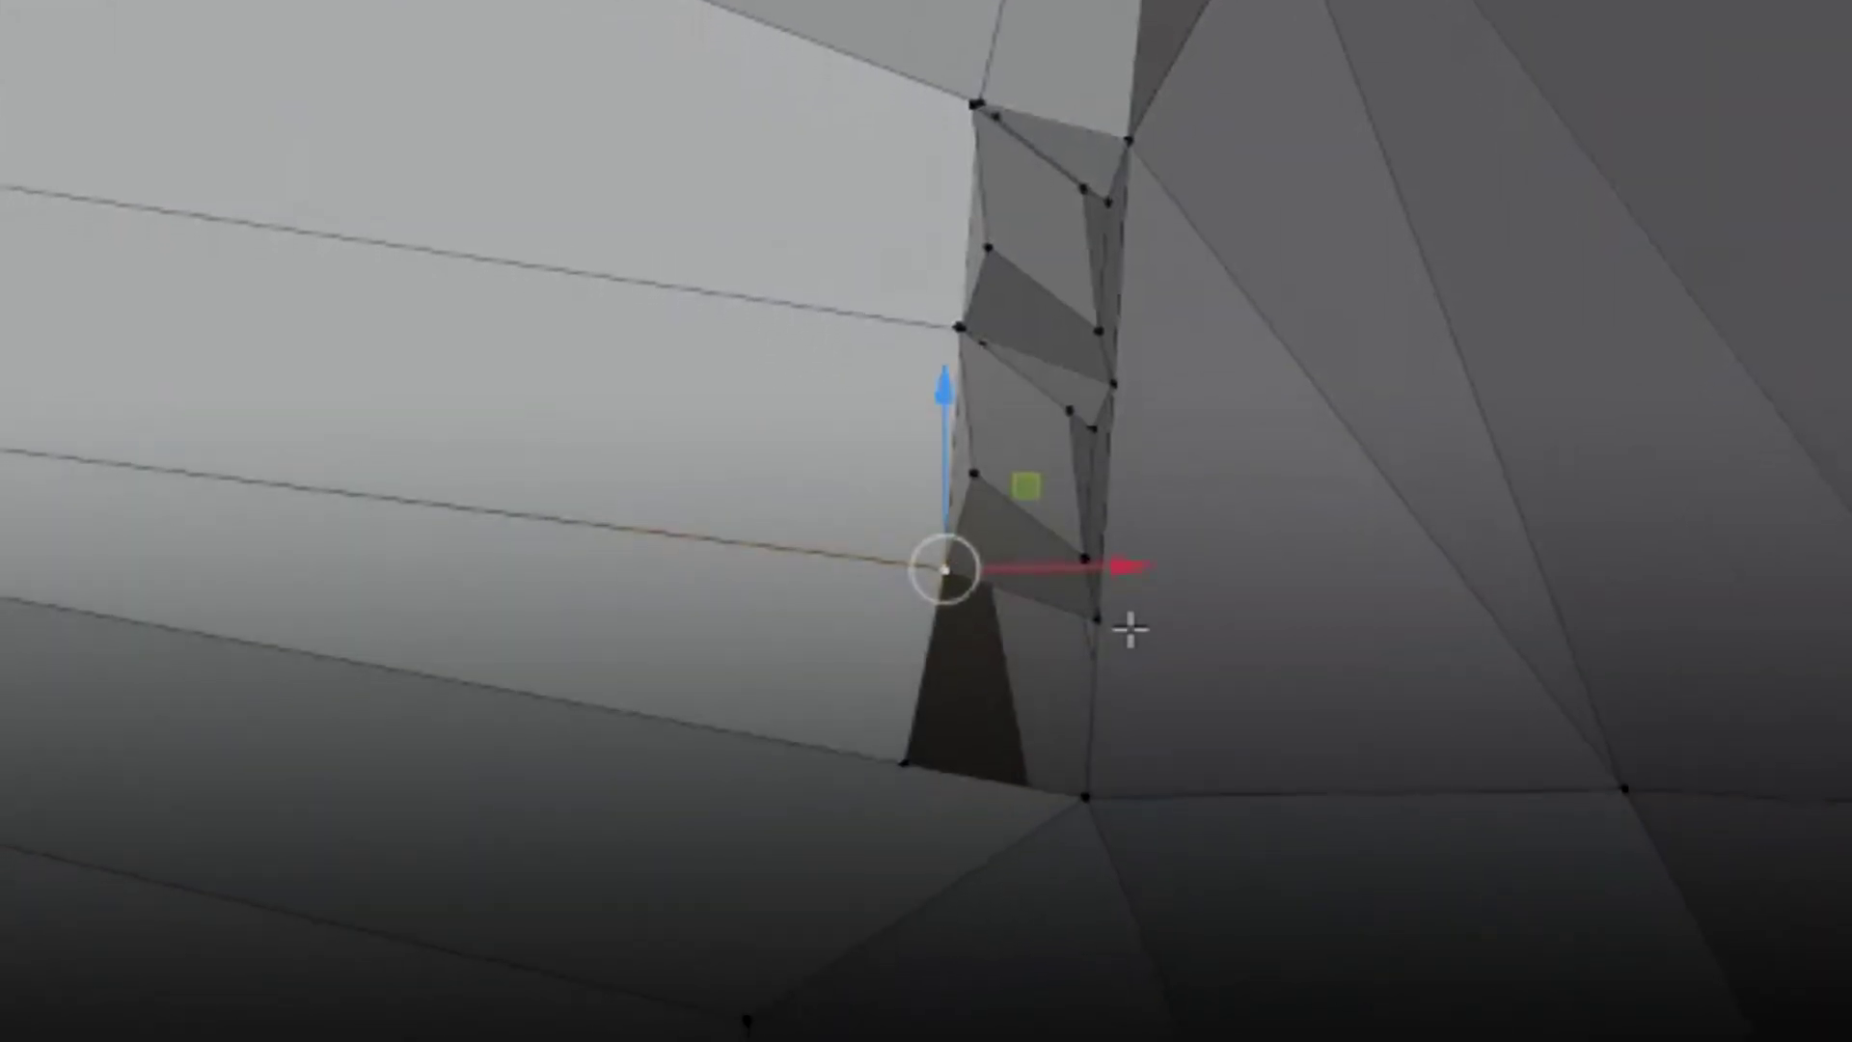
left_click(1101, 619, "shift")
left_click(1086, 797, "shift")
left_click(904, 763, "shift")
left_click(899, 740, "ctrl")
scroll(901, 743, "down", 6)
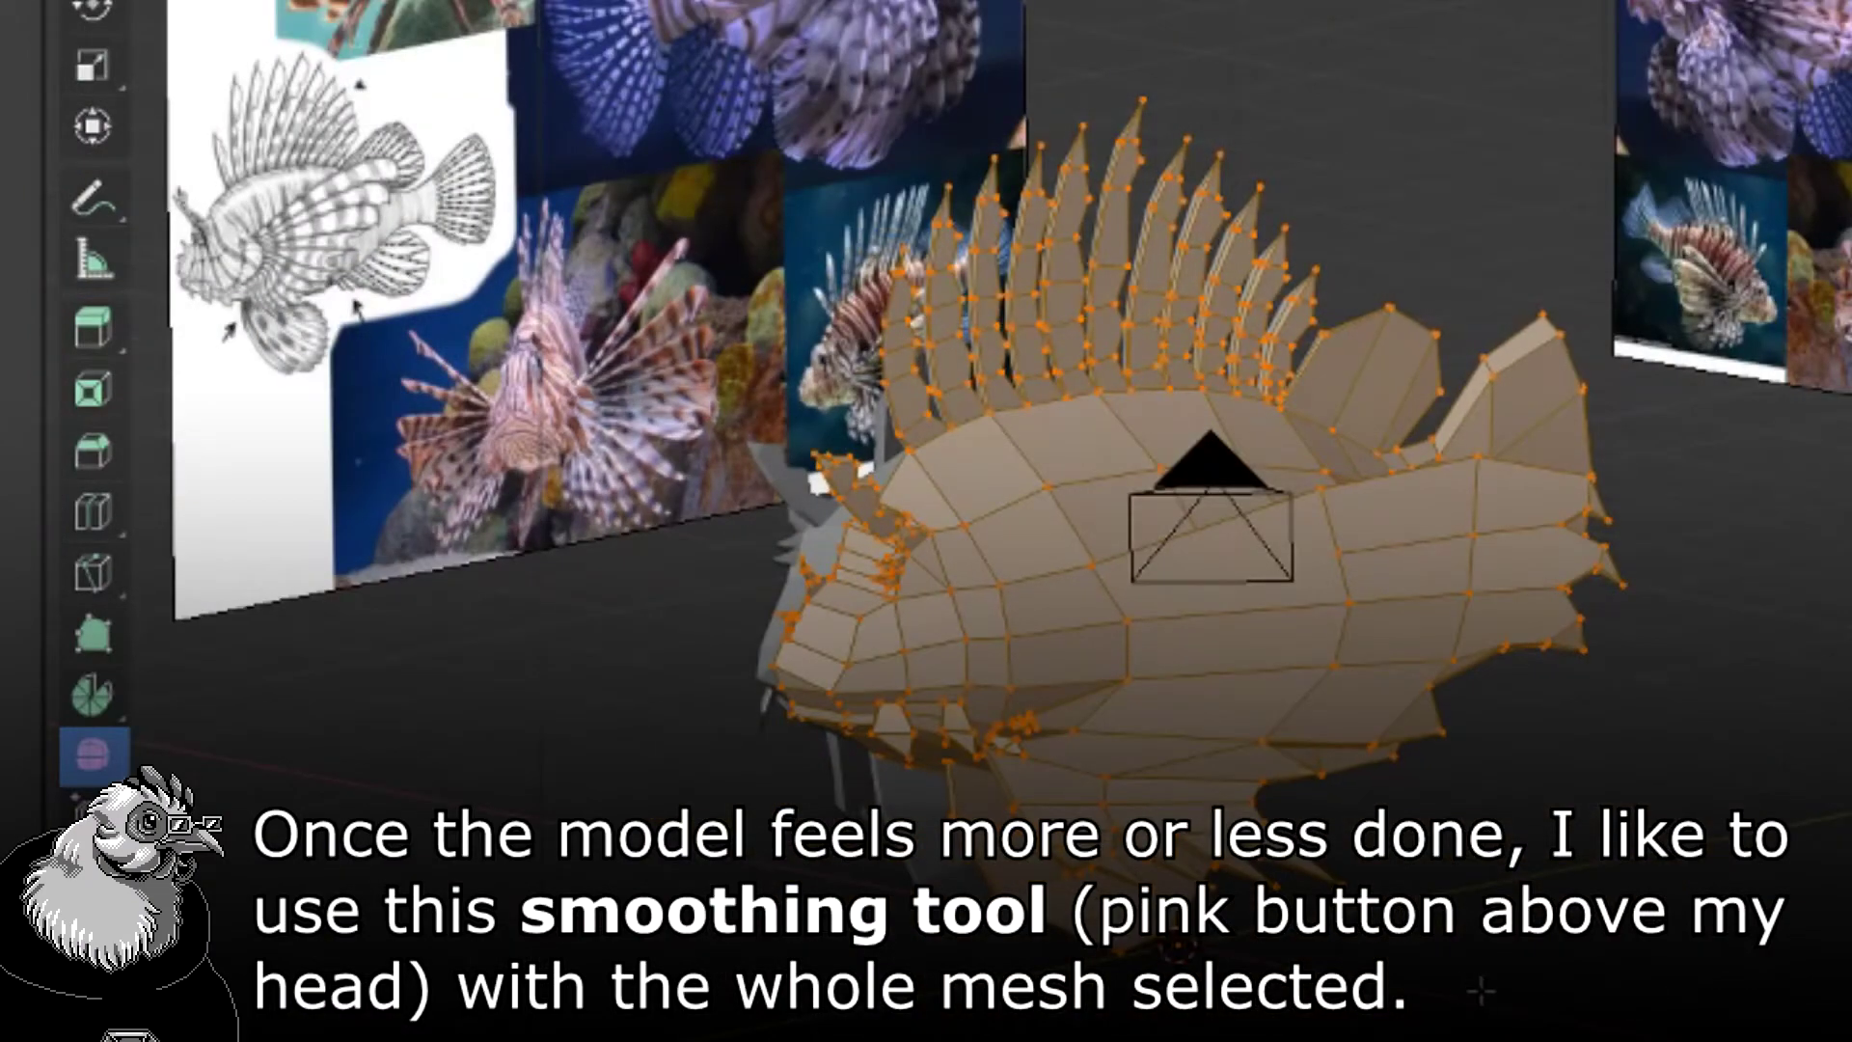
- Smooth the entire selected fish mesh slightly with the Smooth tool
left_click_drag(1481, 991, 1543, 1000)
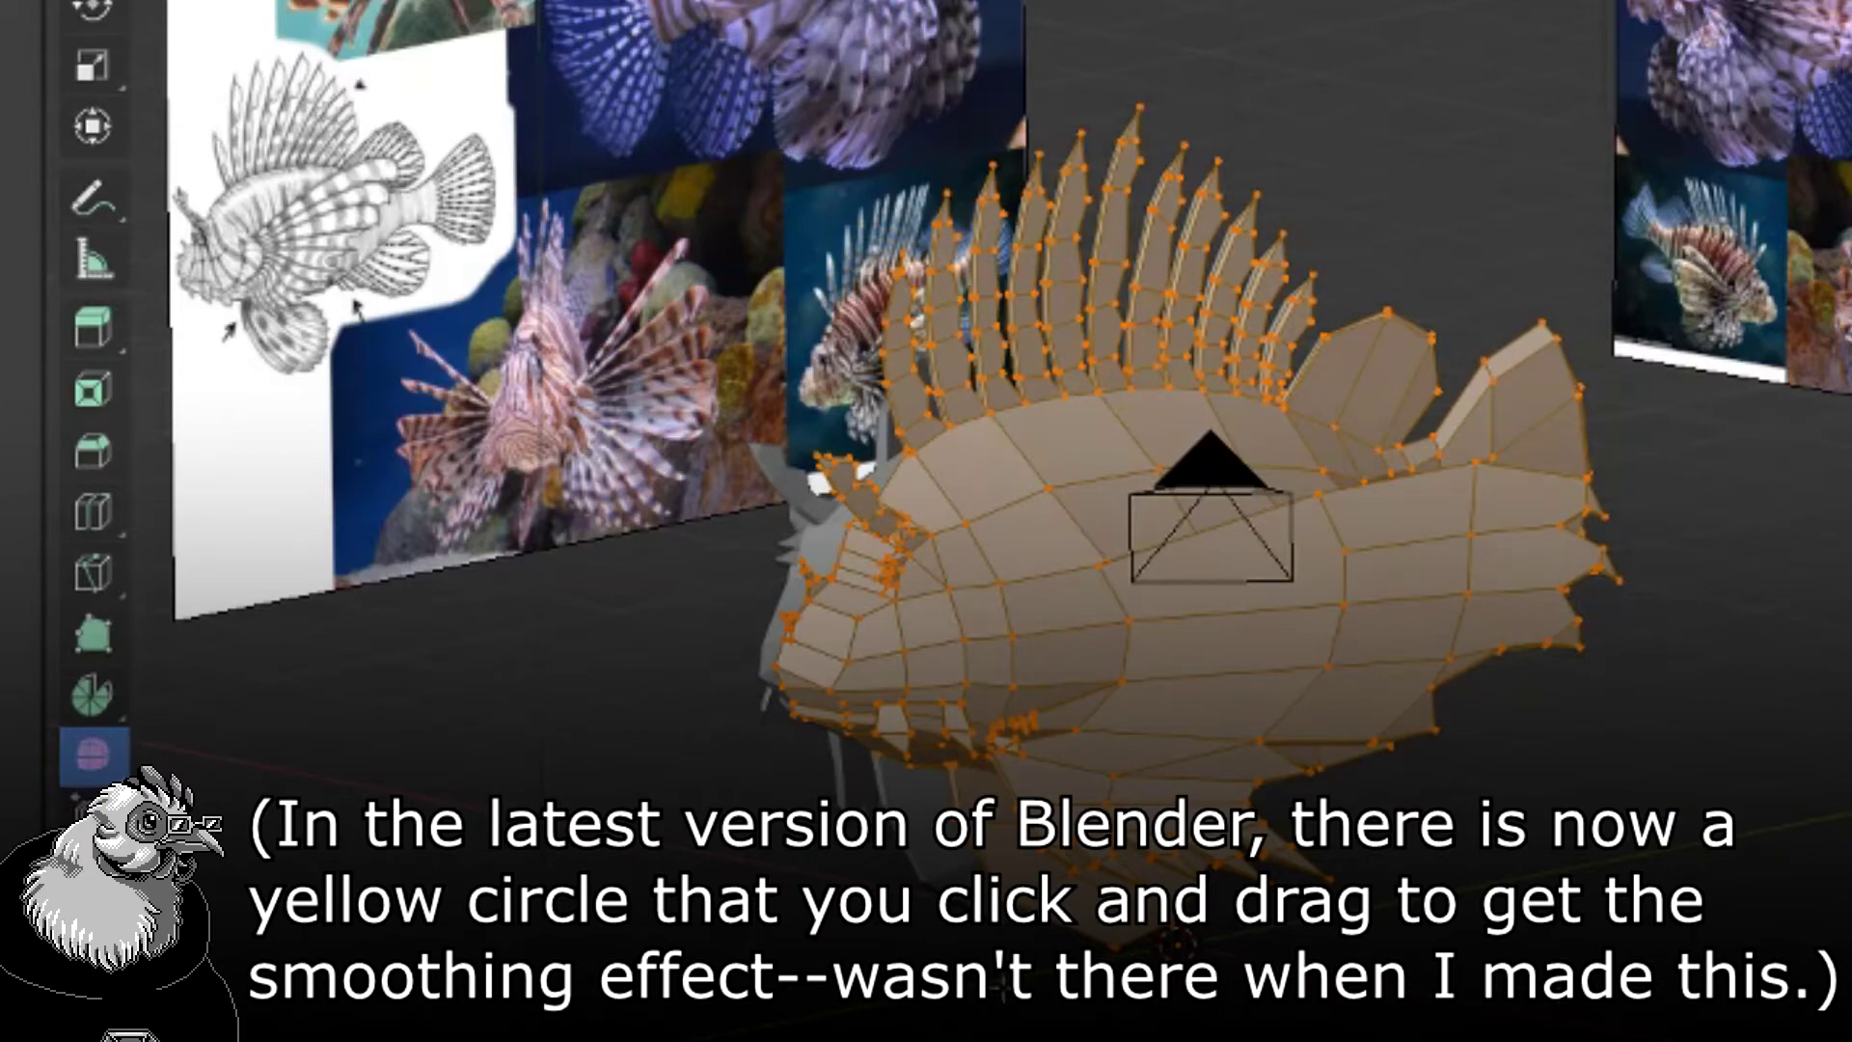
scroll(1010, 582, "up", 5)
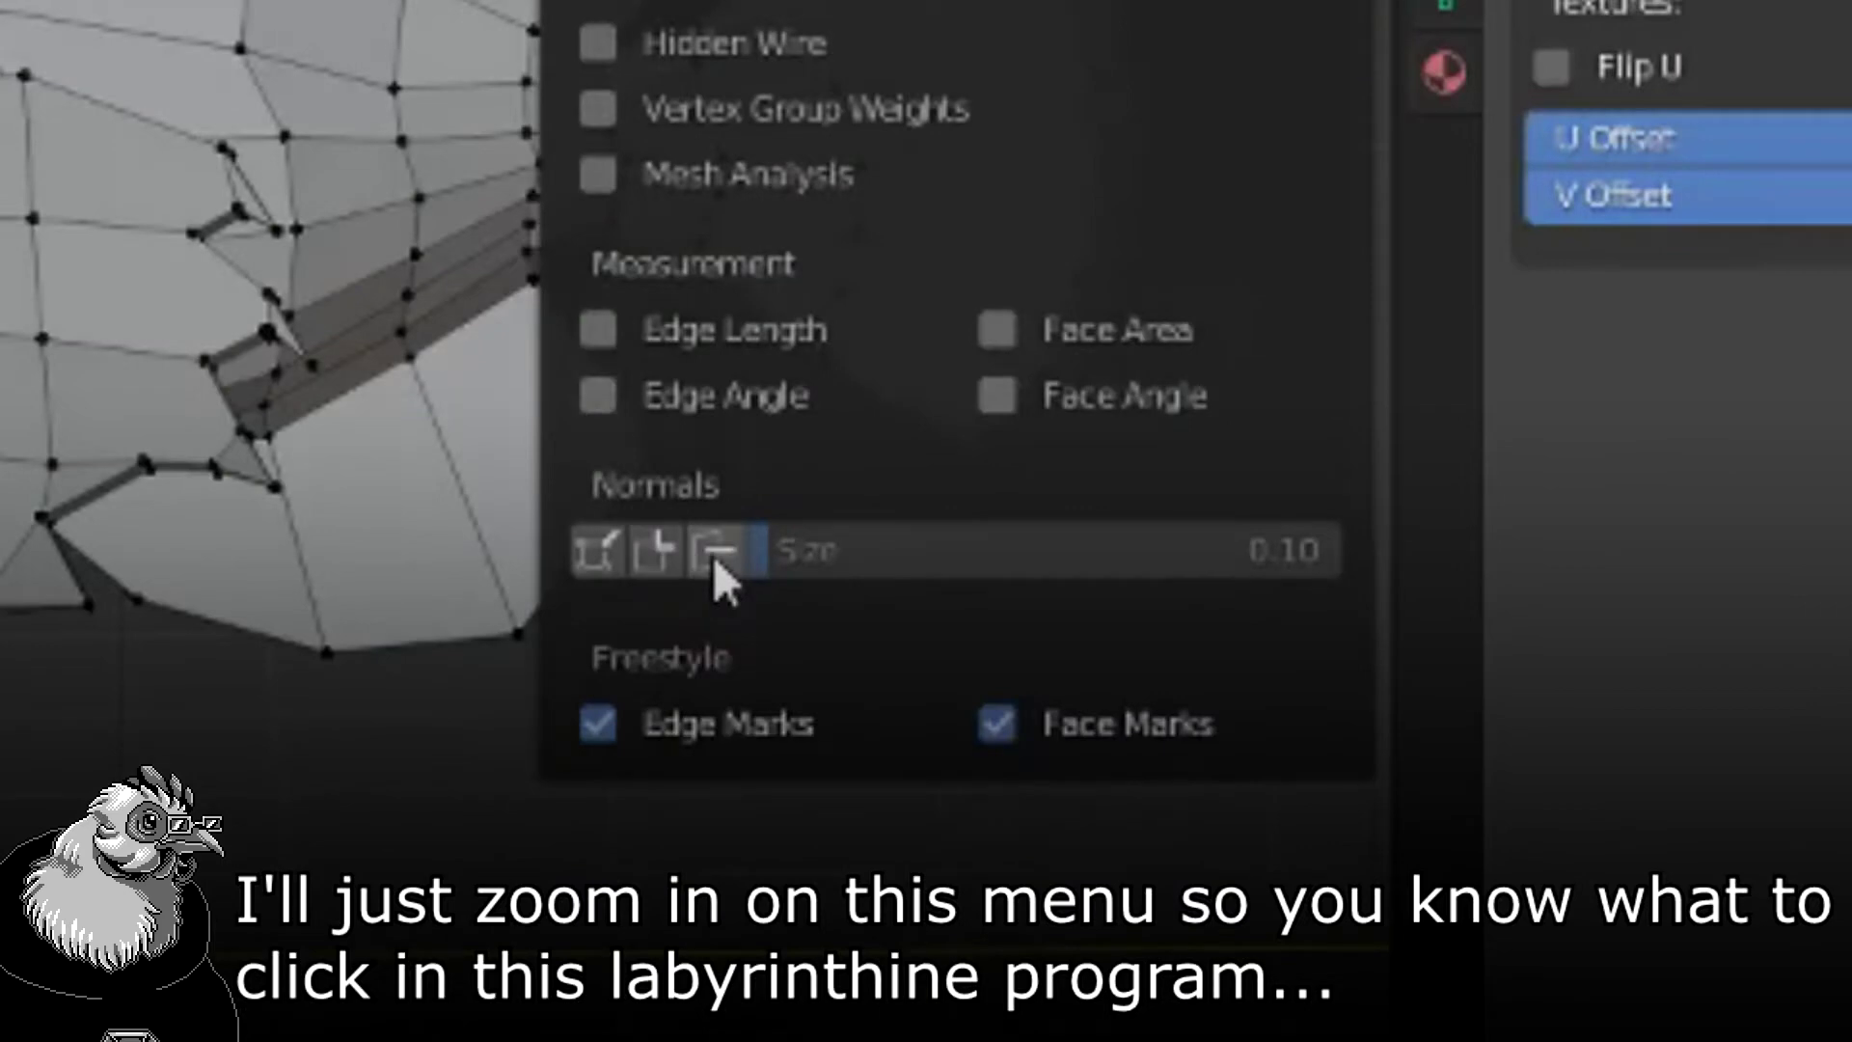
- Display the face normals on the mesh and check their direction around the fish
left_click(714, 552)
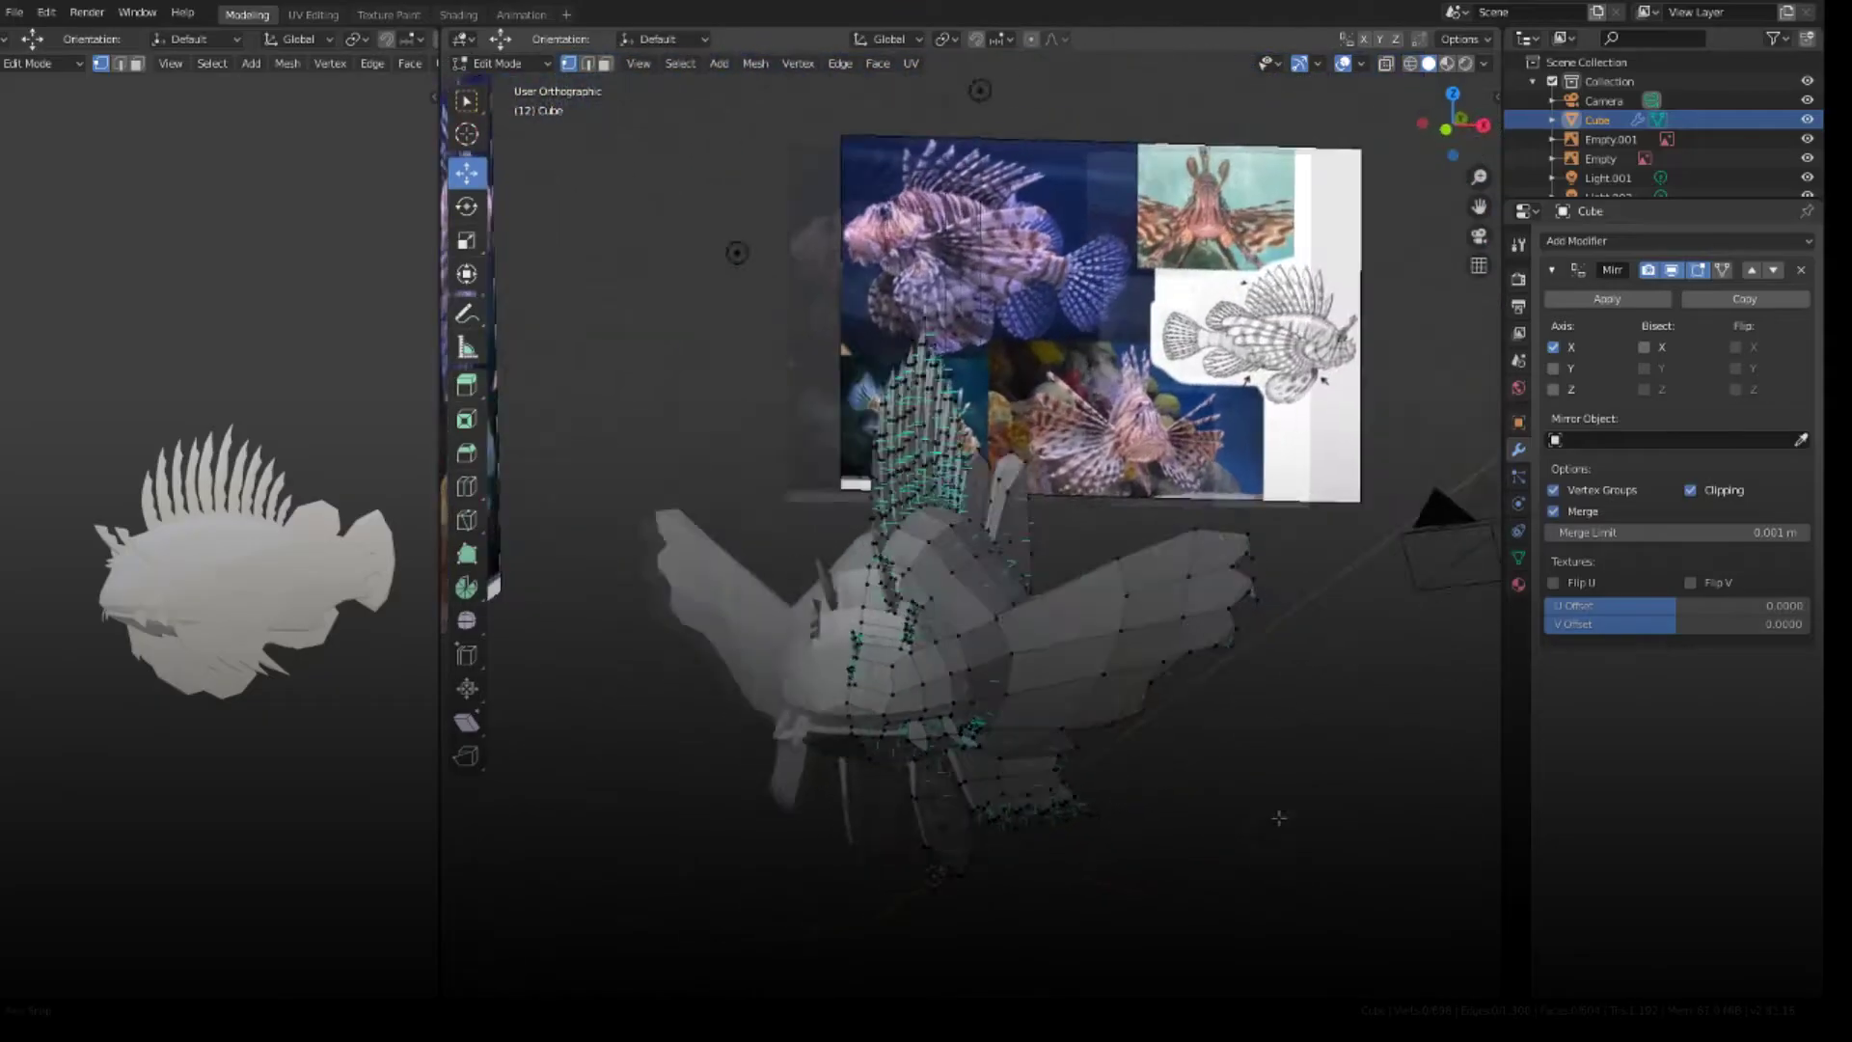
middle_click_drag(1279, 818, 741, 720)
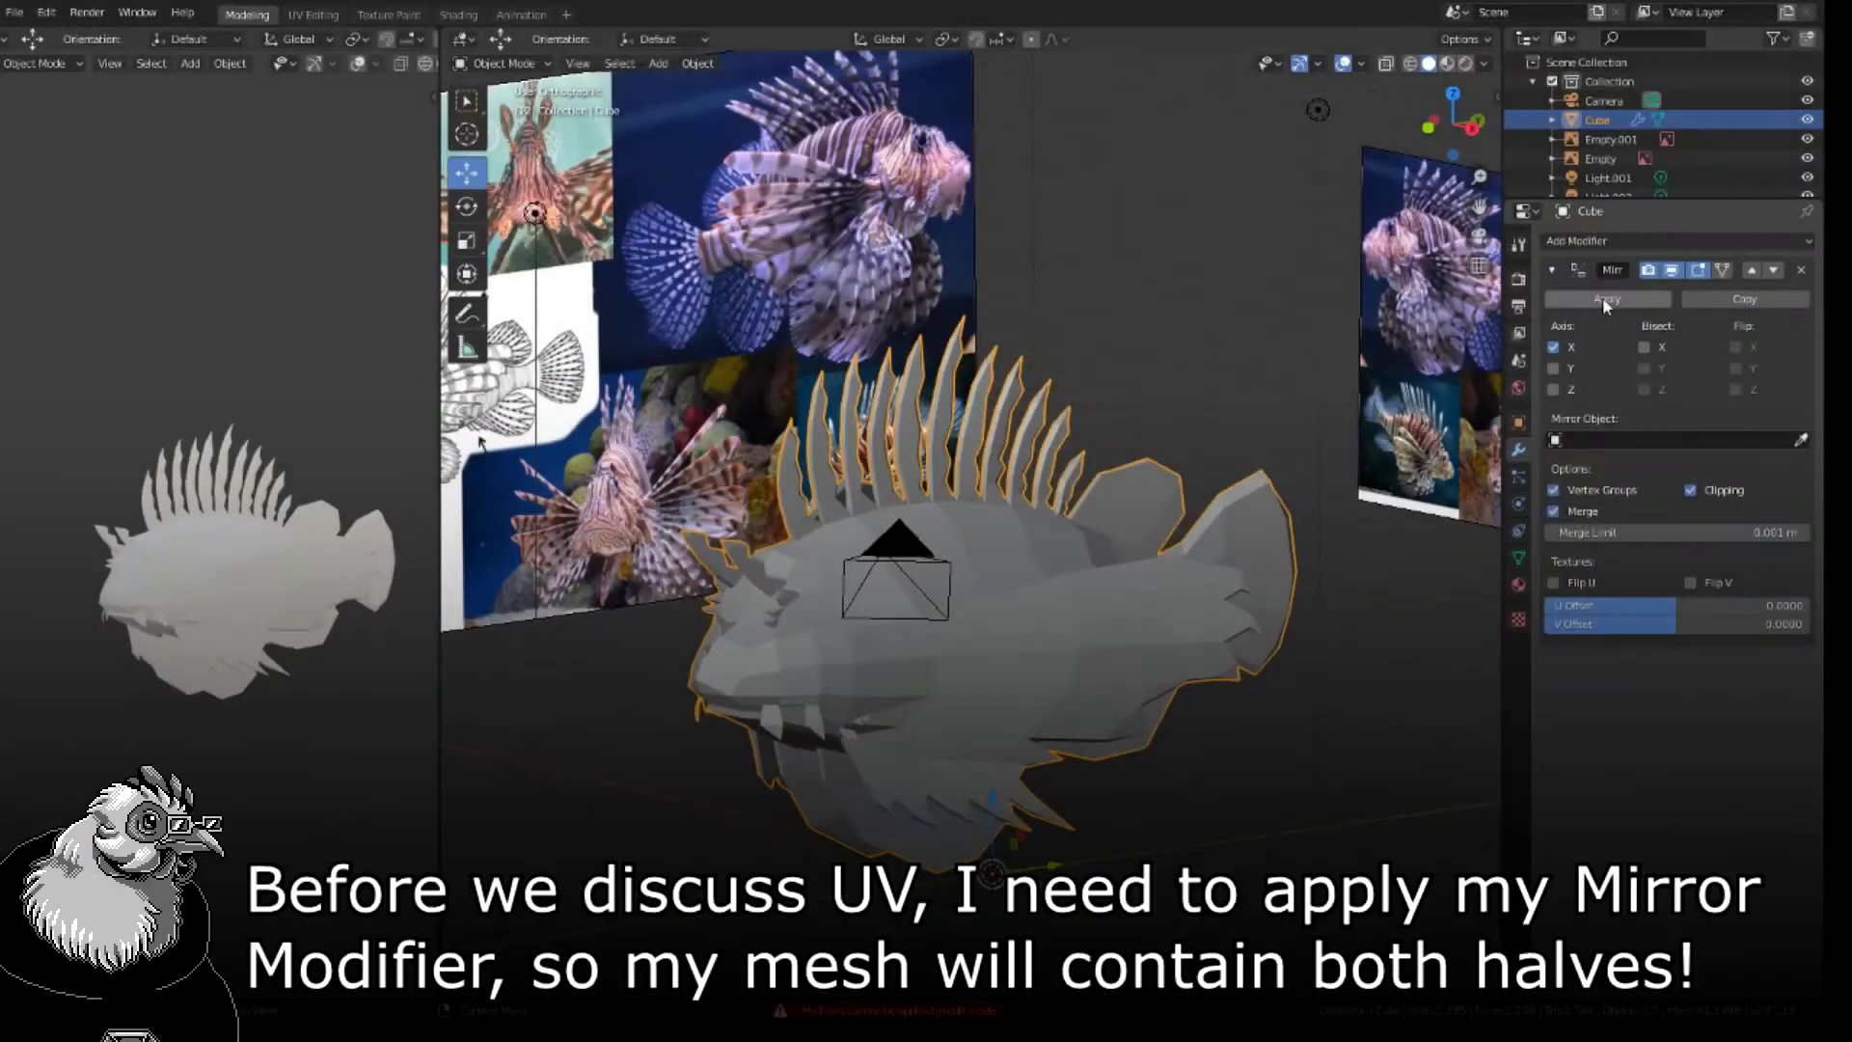
- Apply the Mirror modifier to the fish so the mesh contains both halves
left_click(1604, 299)
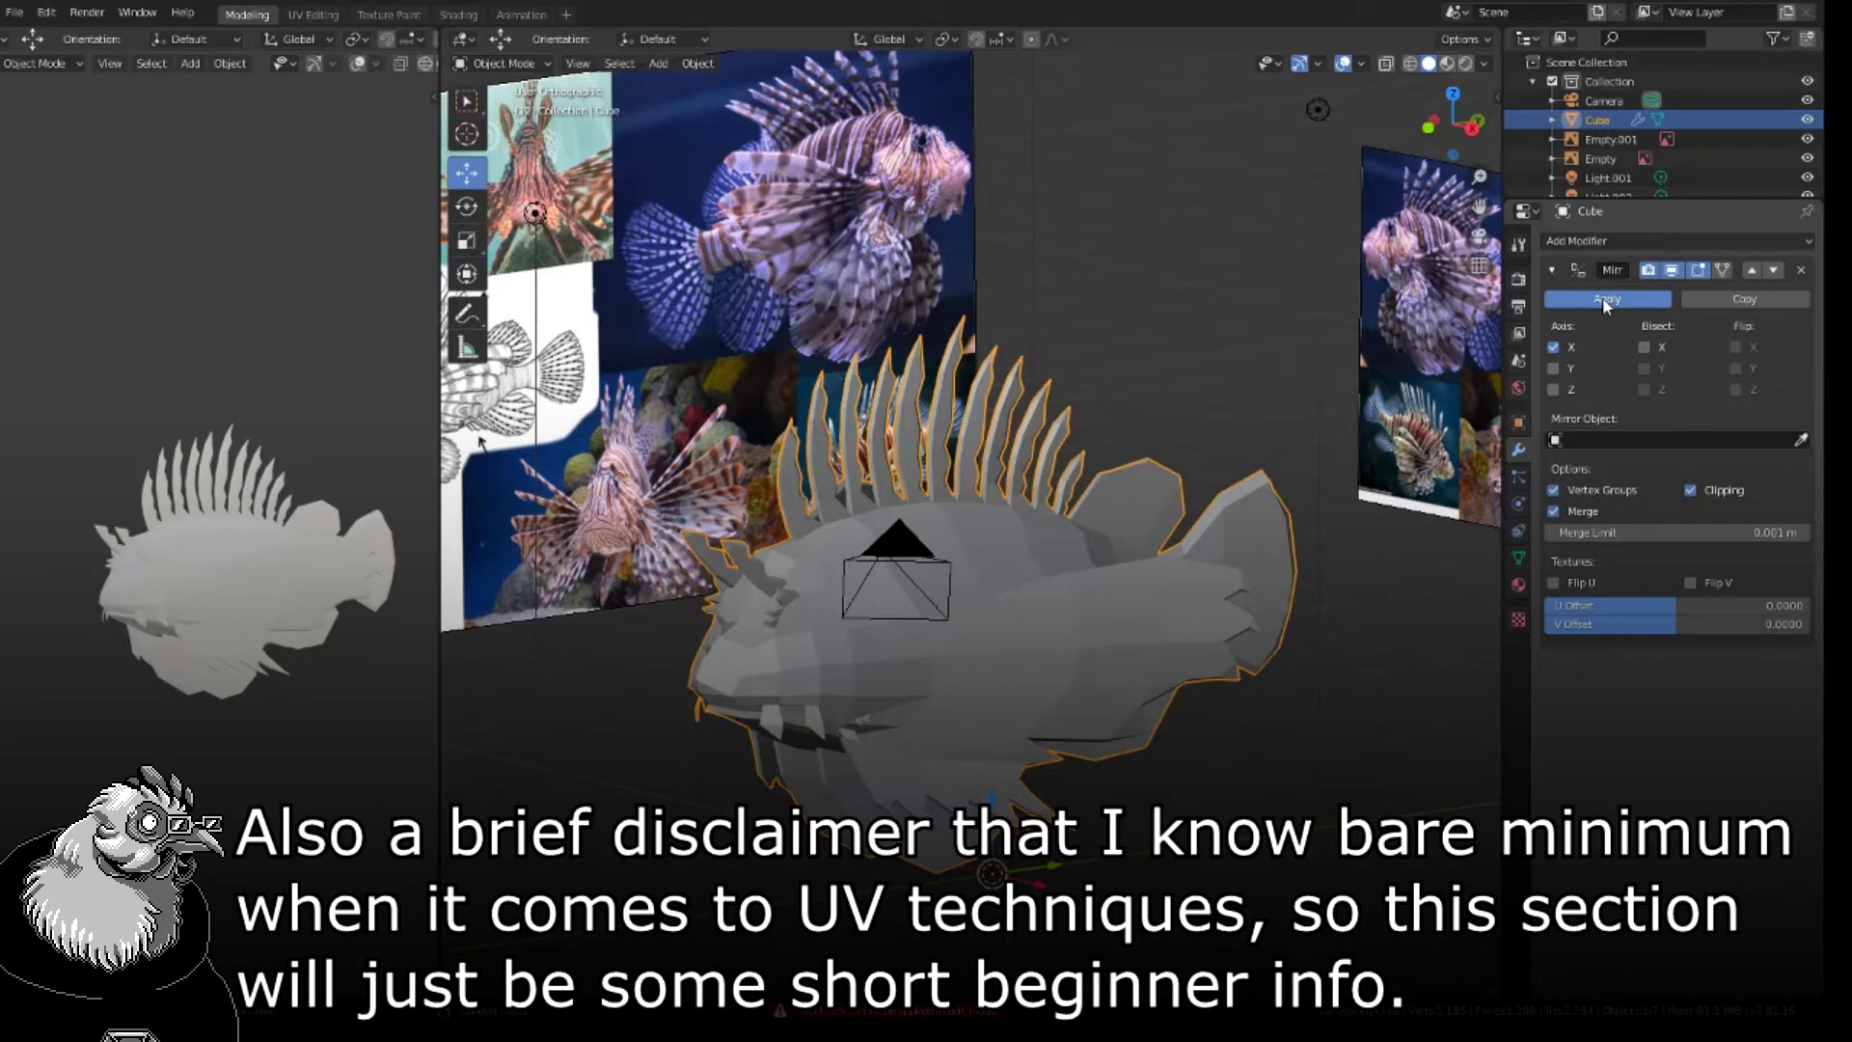
- Unwrap all of the fish's faces with Smart UV Project and switch to the UV Editing workspace
key("Tab")
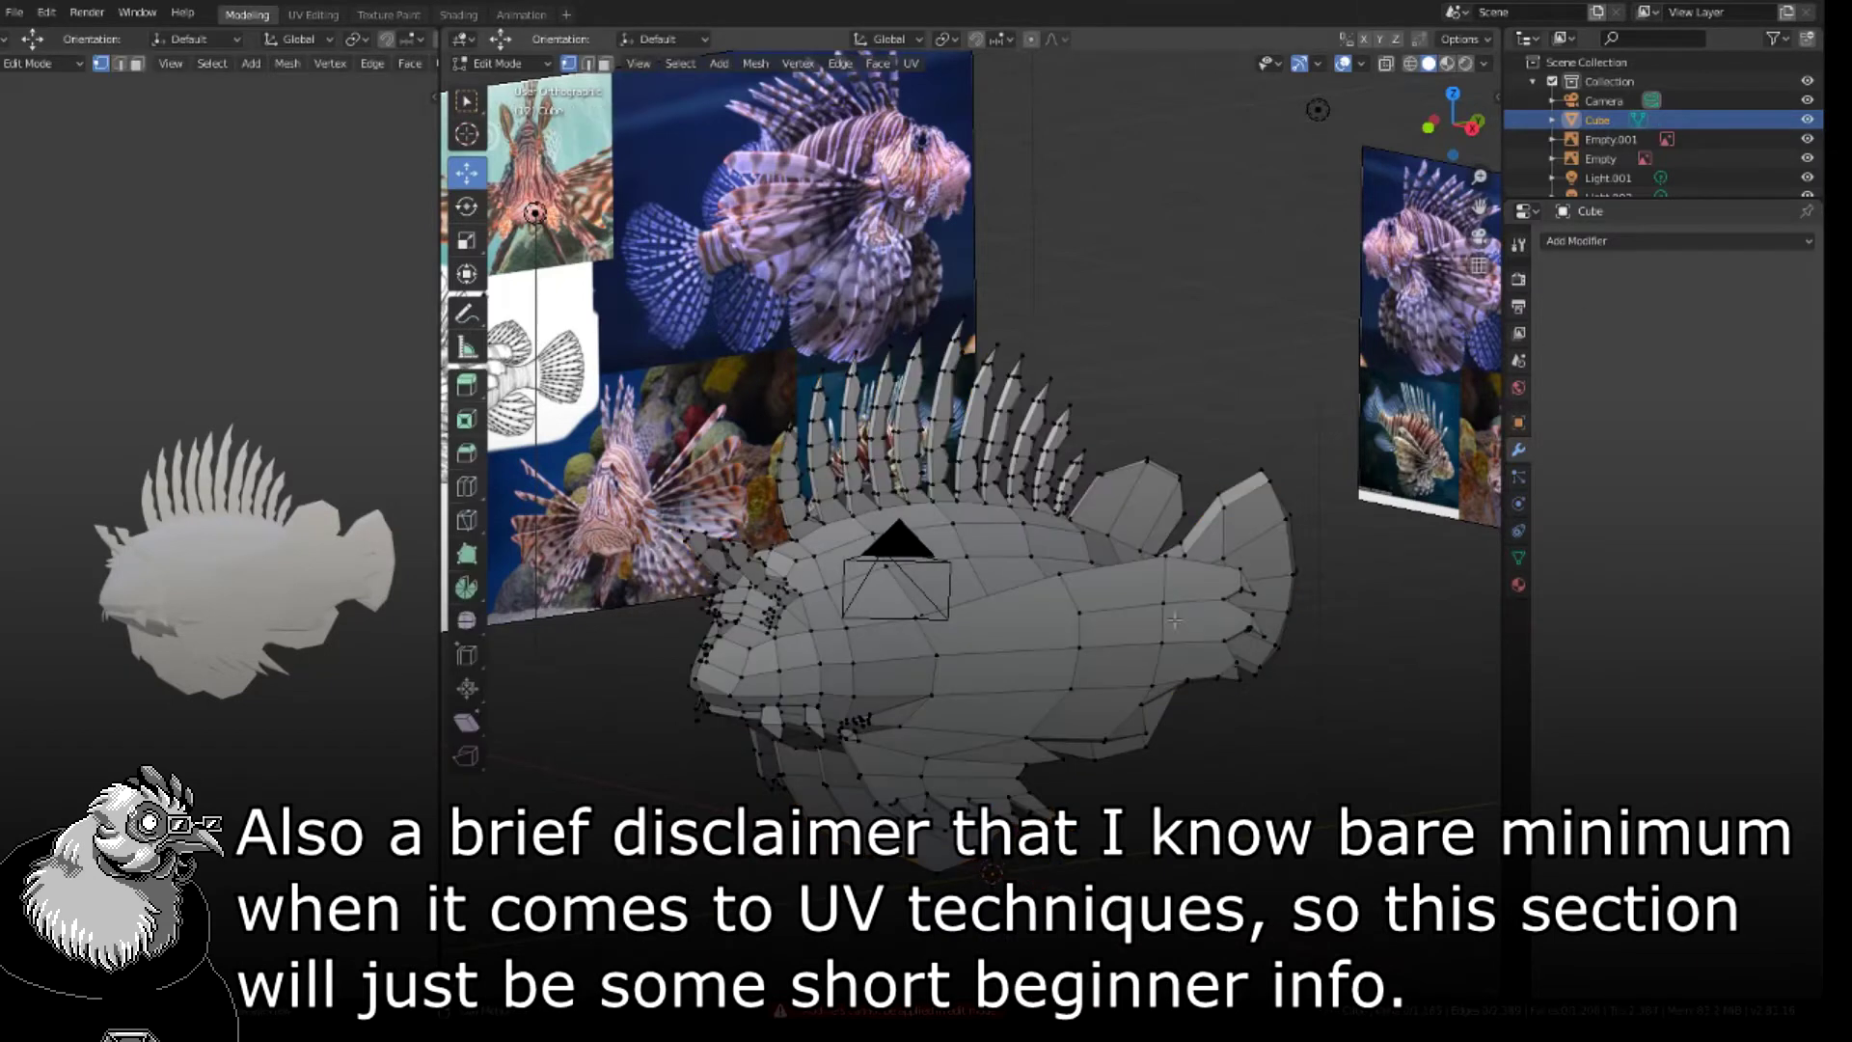
key("a")
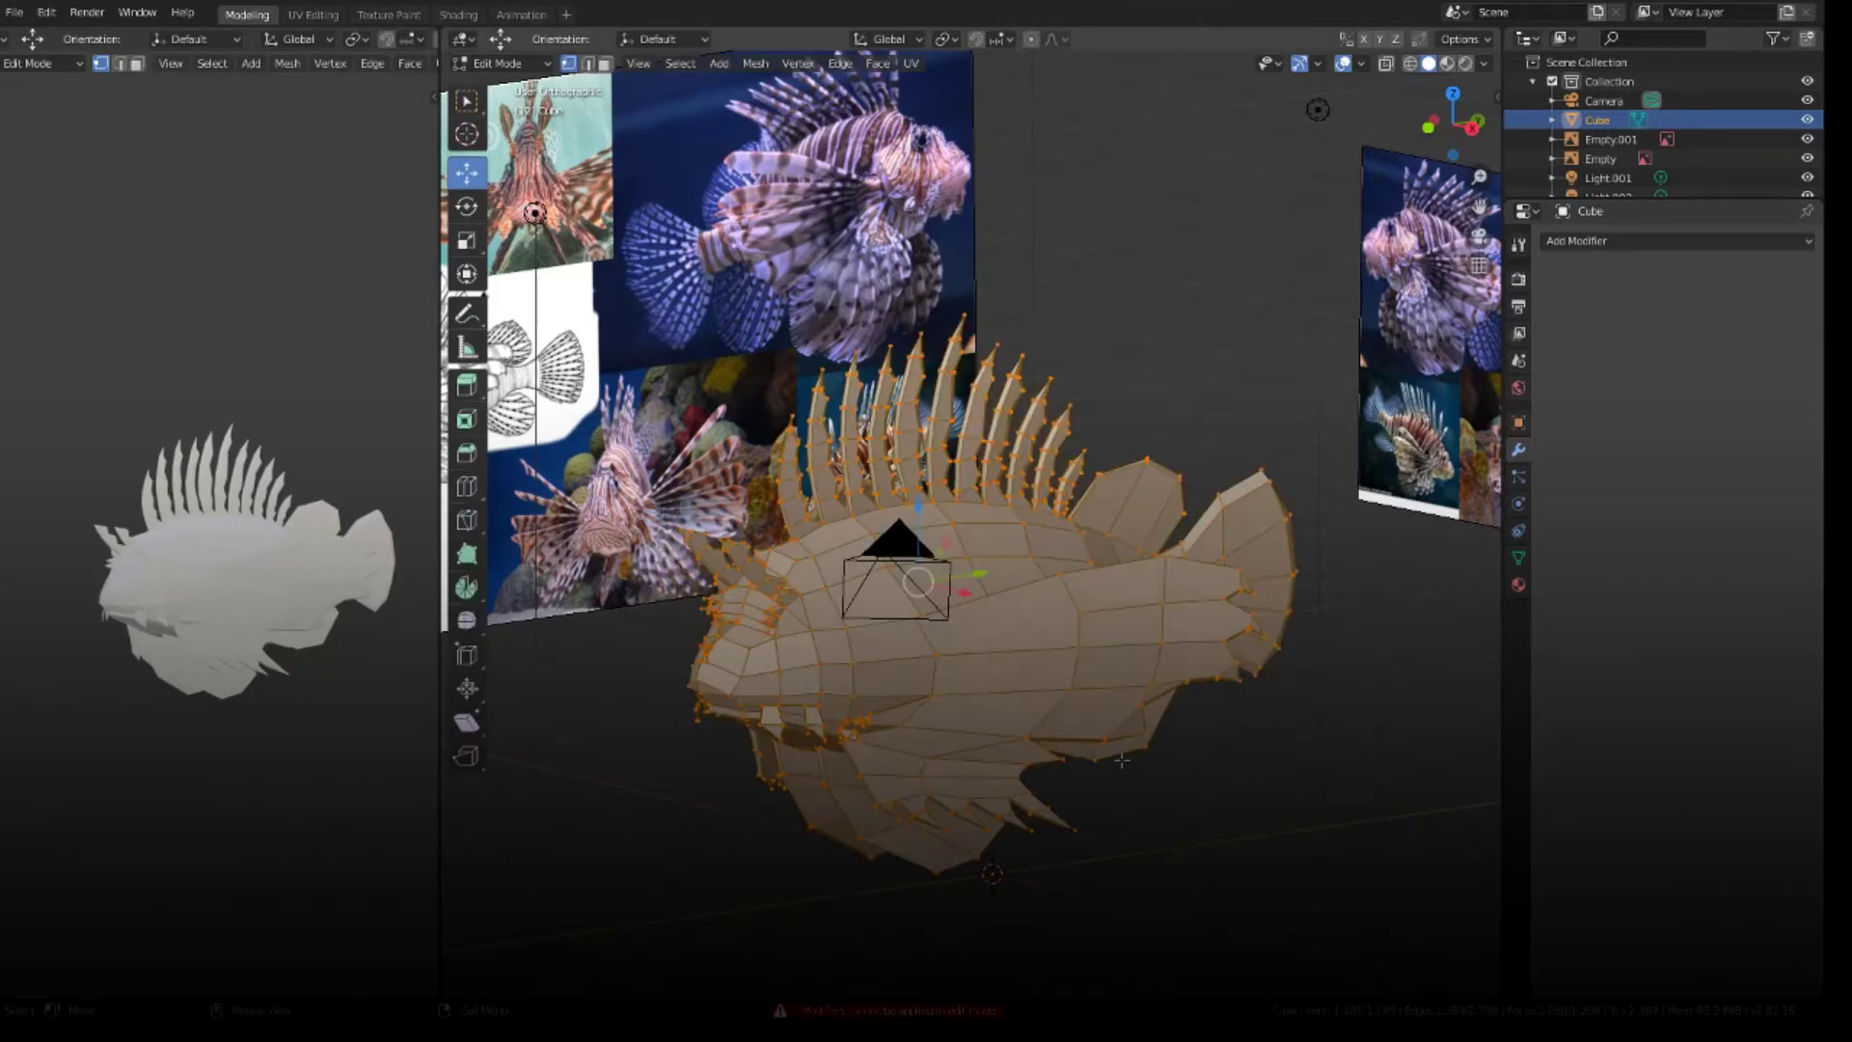
key("u")
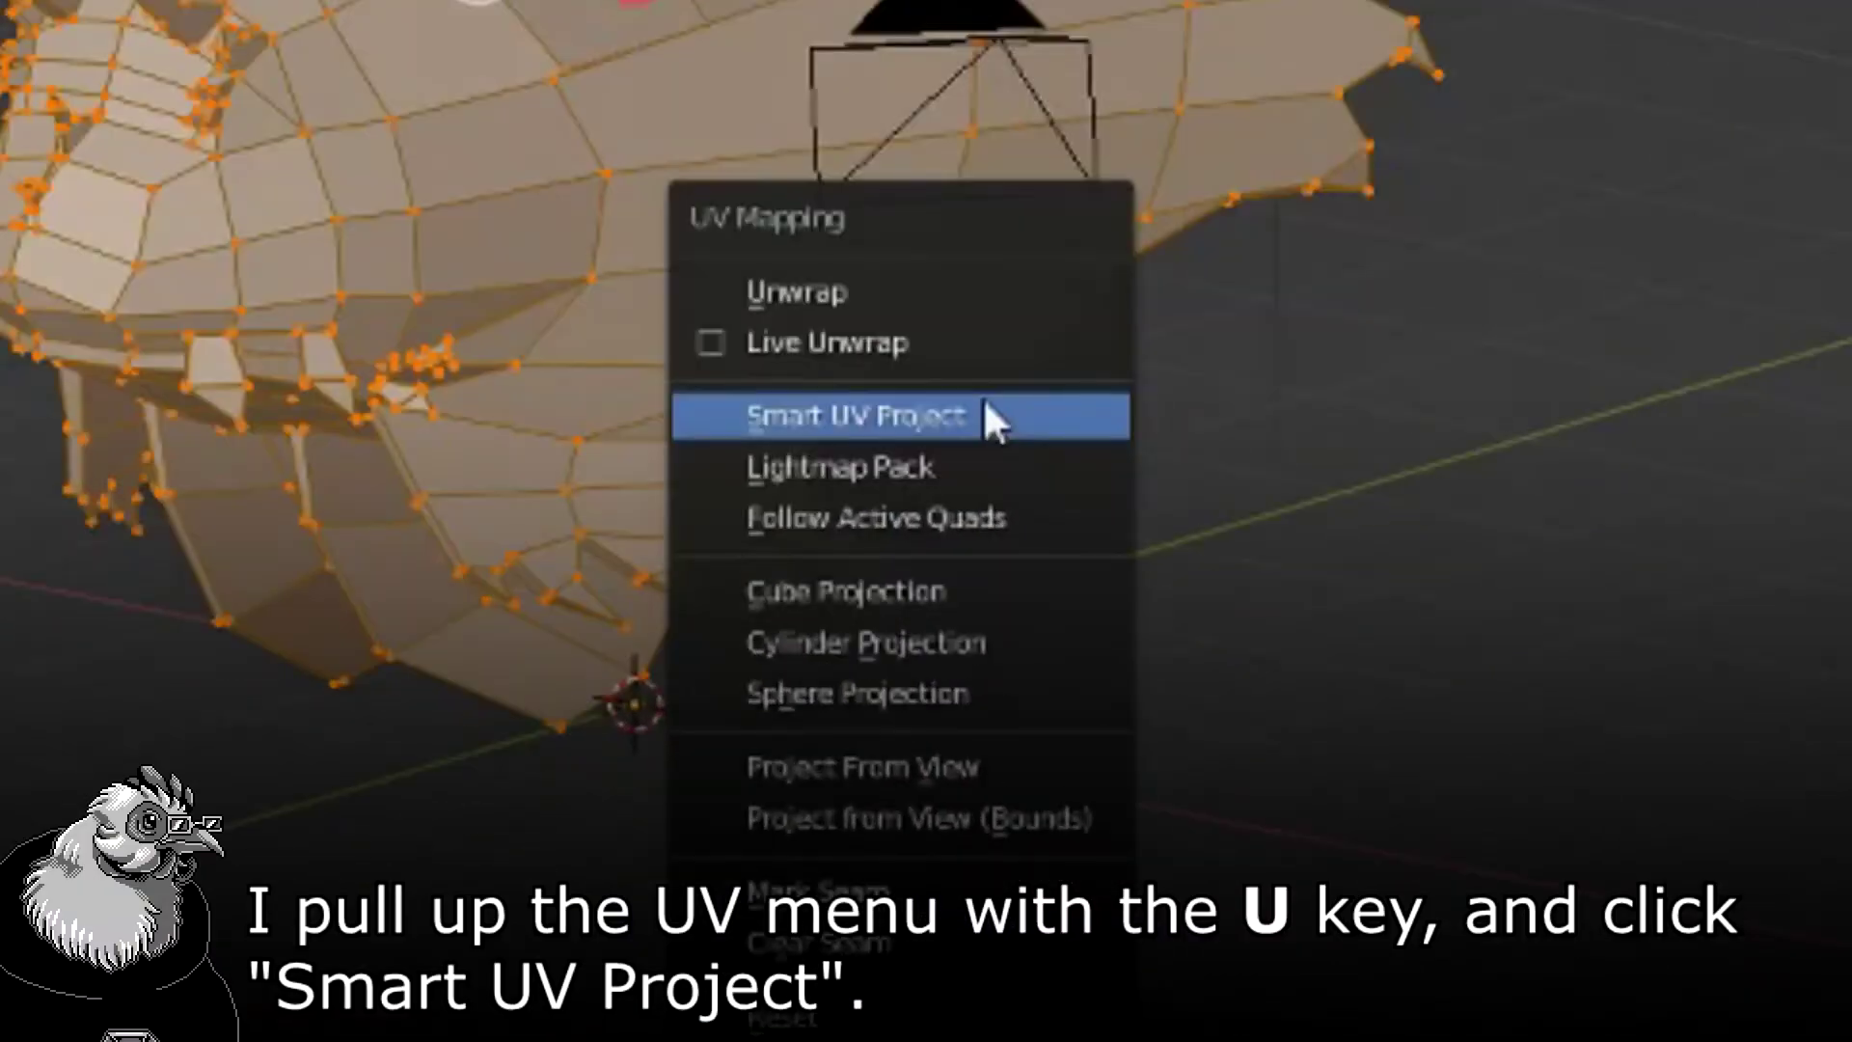
left_click(984, 416)
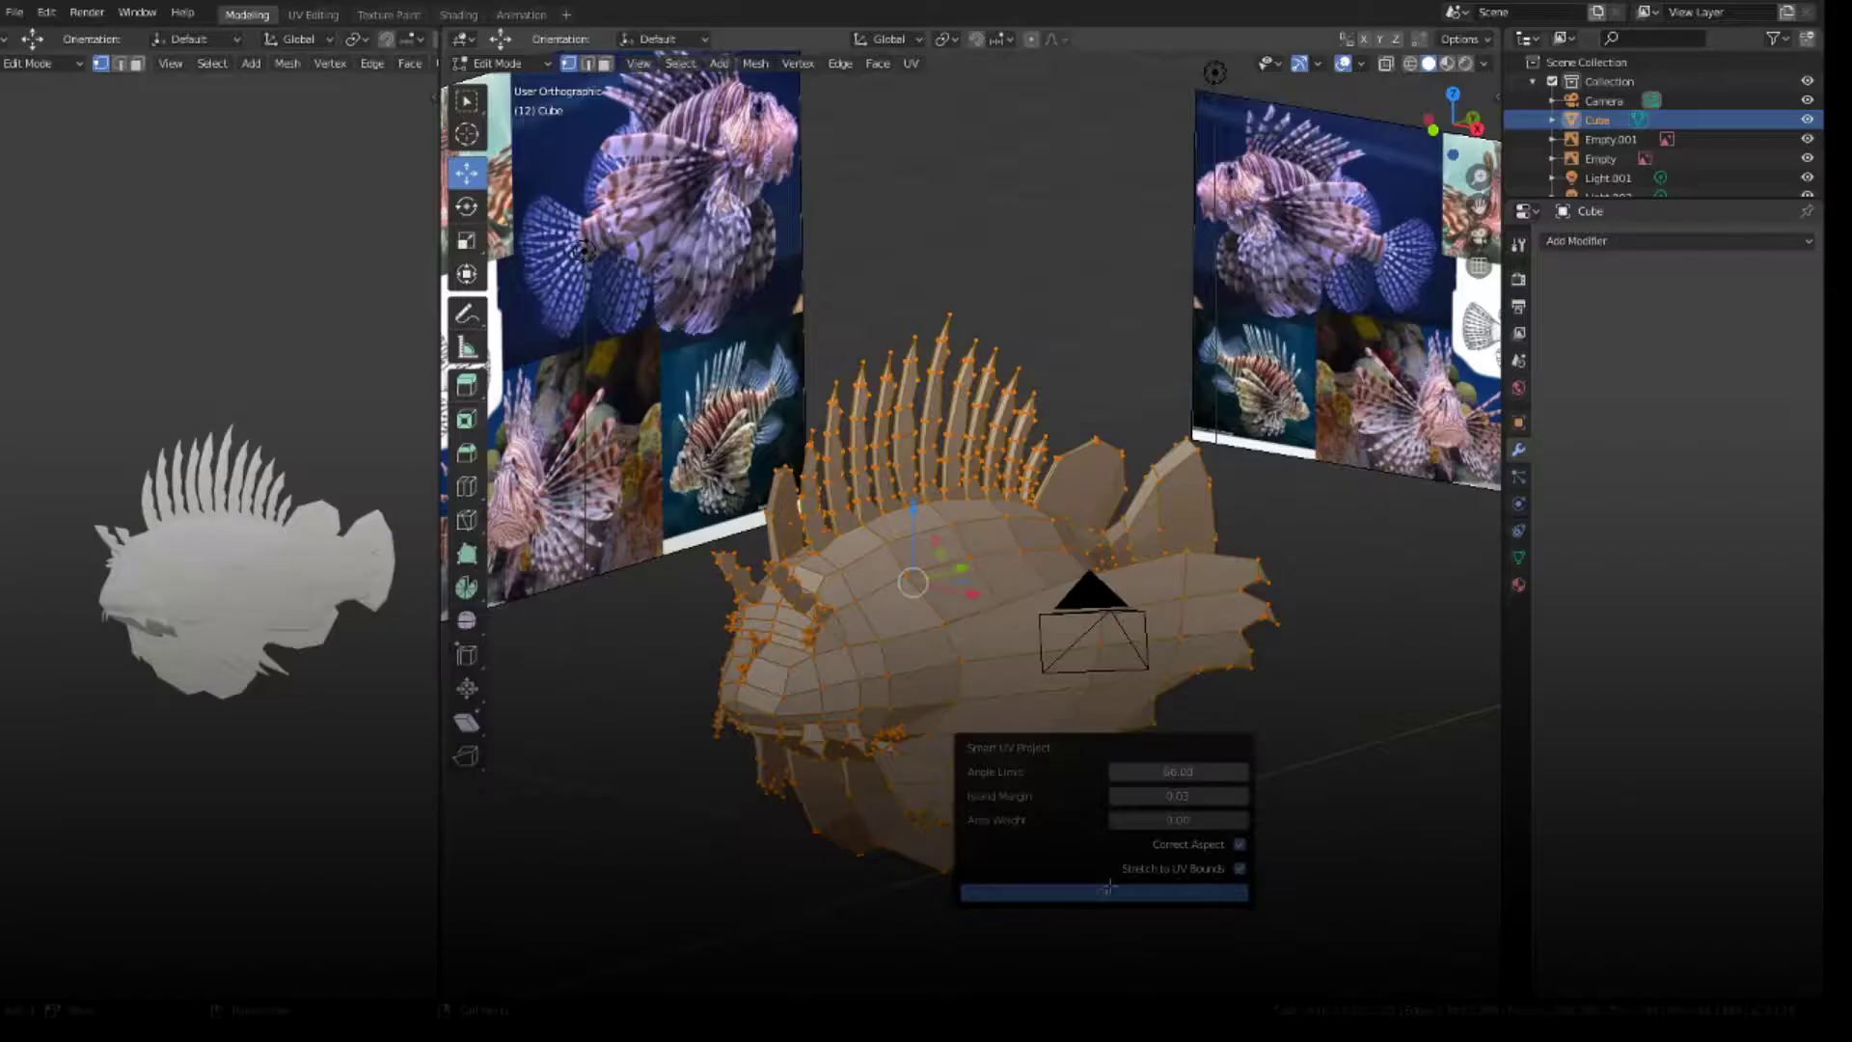
left_click(955, 748)
left_click(313, 15)
middle_click_drag(442, 393, 482, 492)
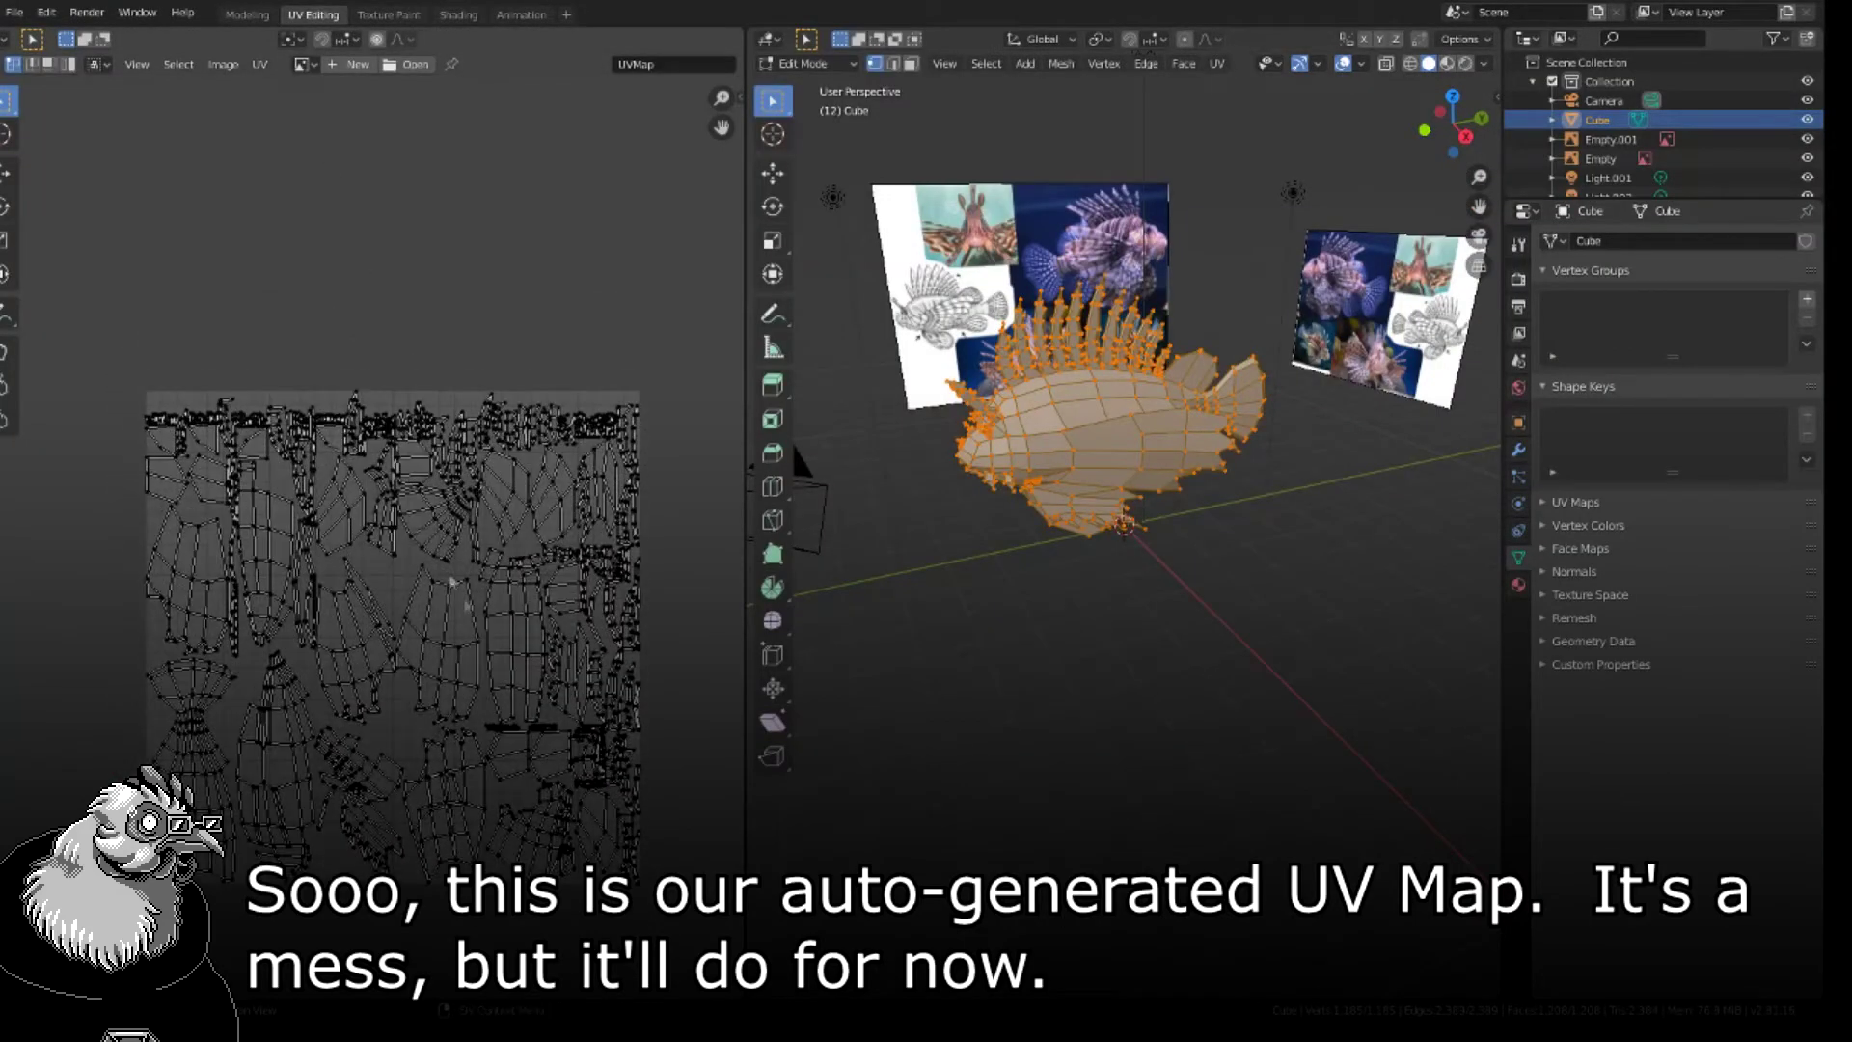
- Examine the generated UV map closely, especially the crowded small islands along its upper edge
scroll(484, 614, "up", 1)
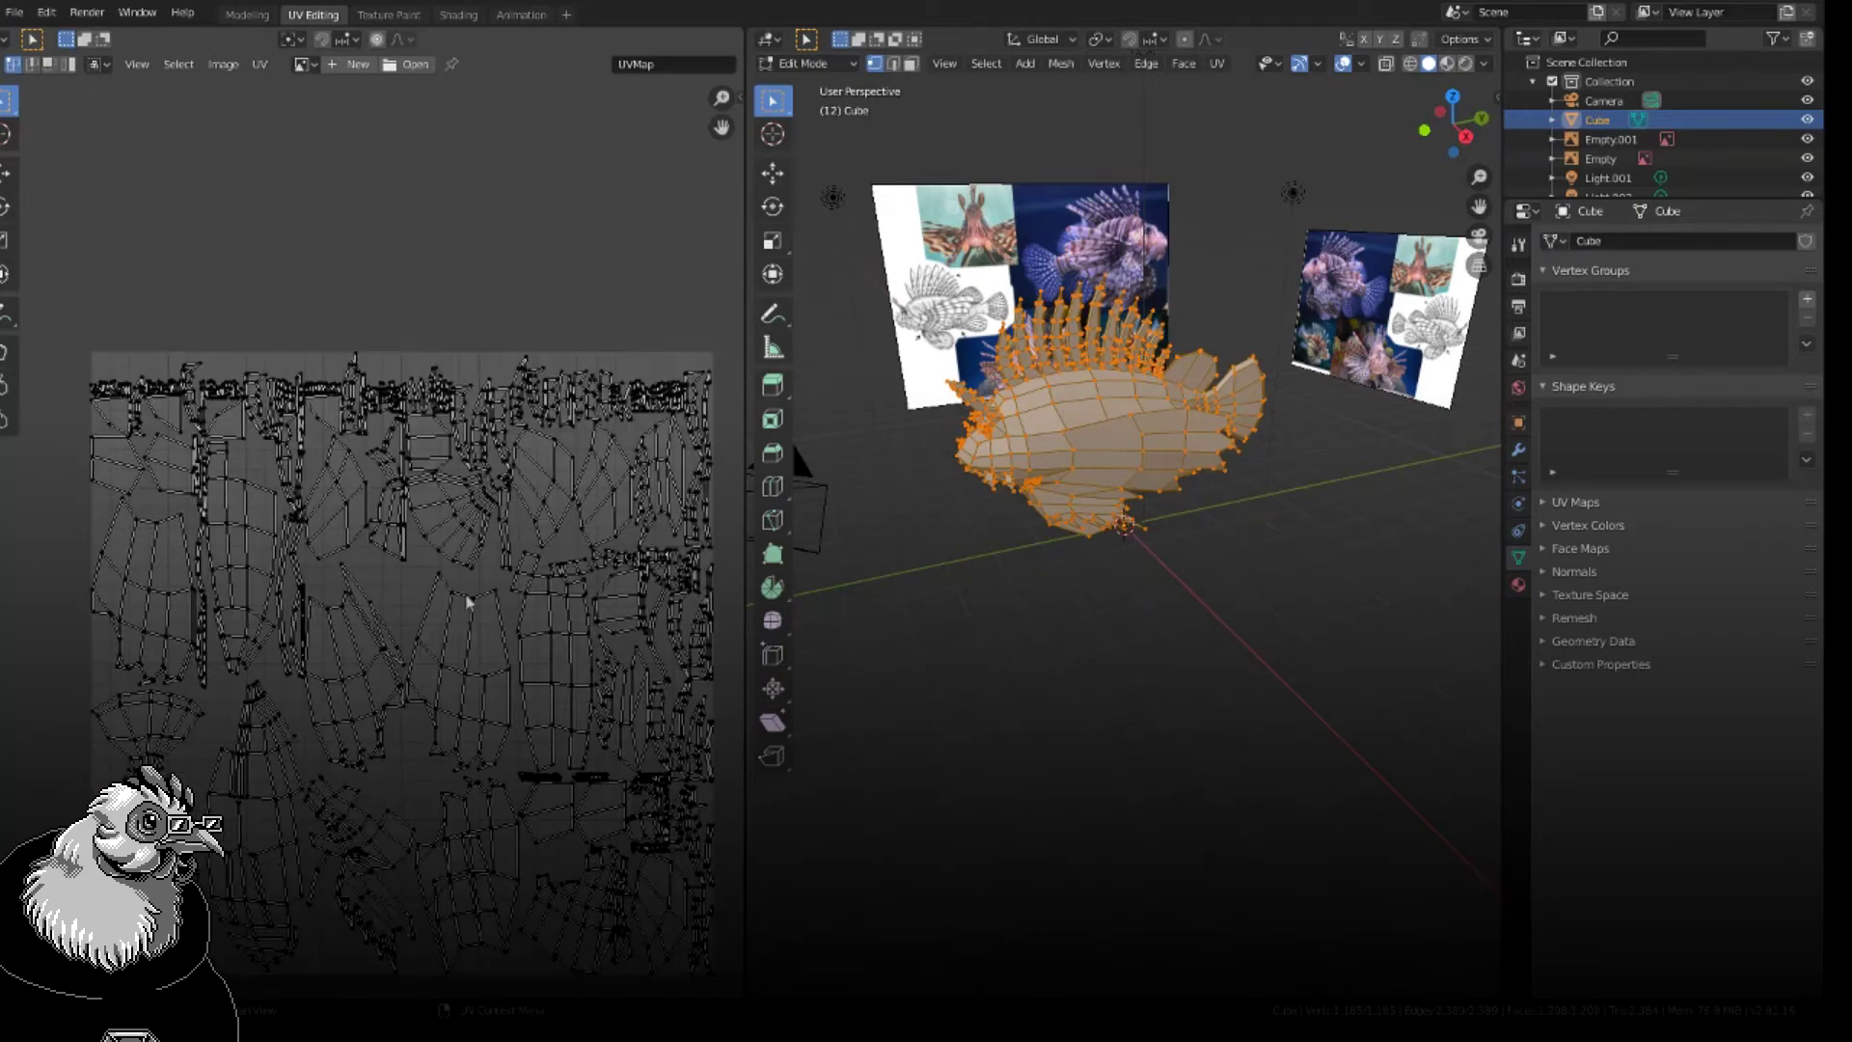
scroll(467, 599, "up", 2)
middle_click_drag(223, 559, 451, 642)
scroll(328, 548, "up", 4)
middle_click_drag(226, 463, 506, 706)
scroll(362, 522, "up", 3)
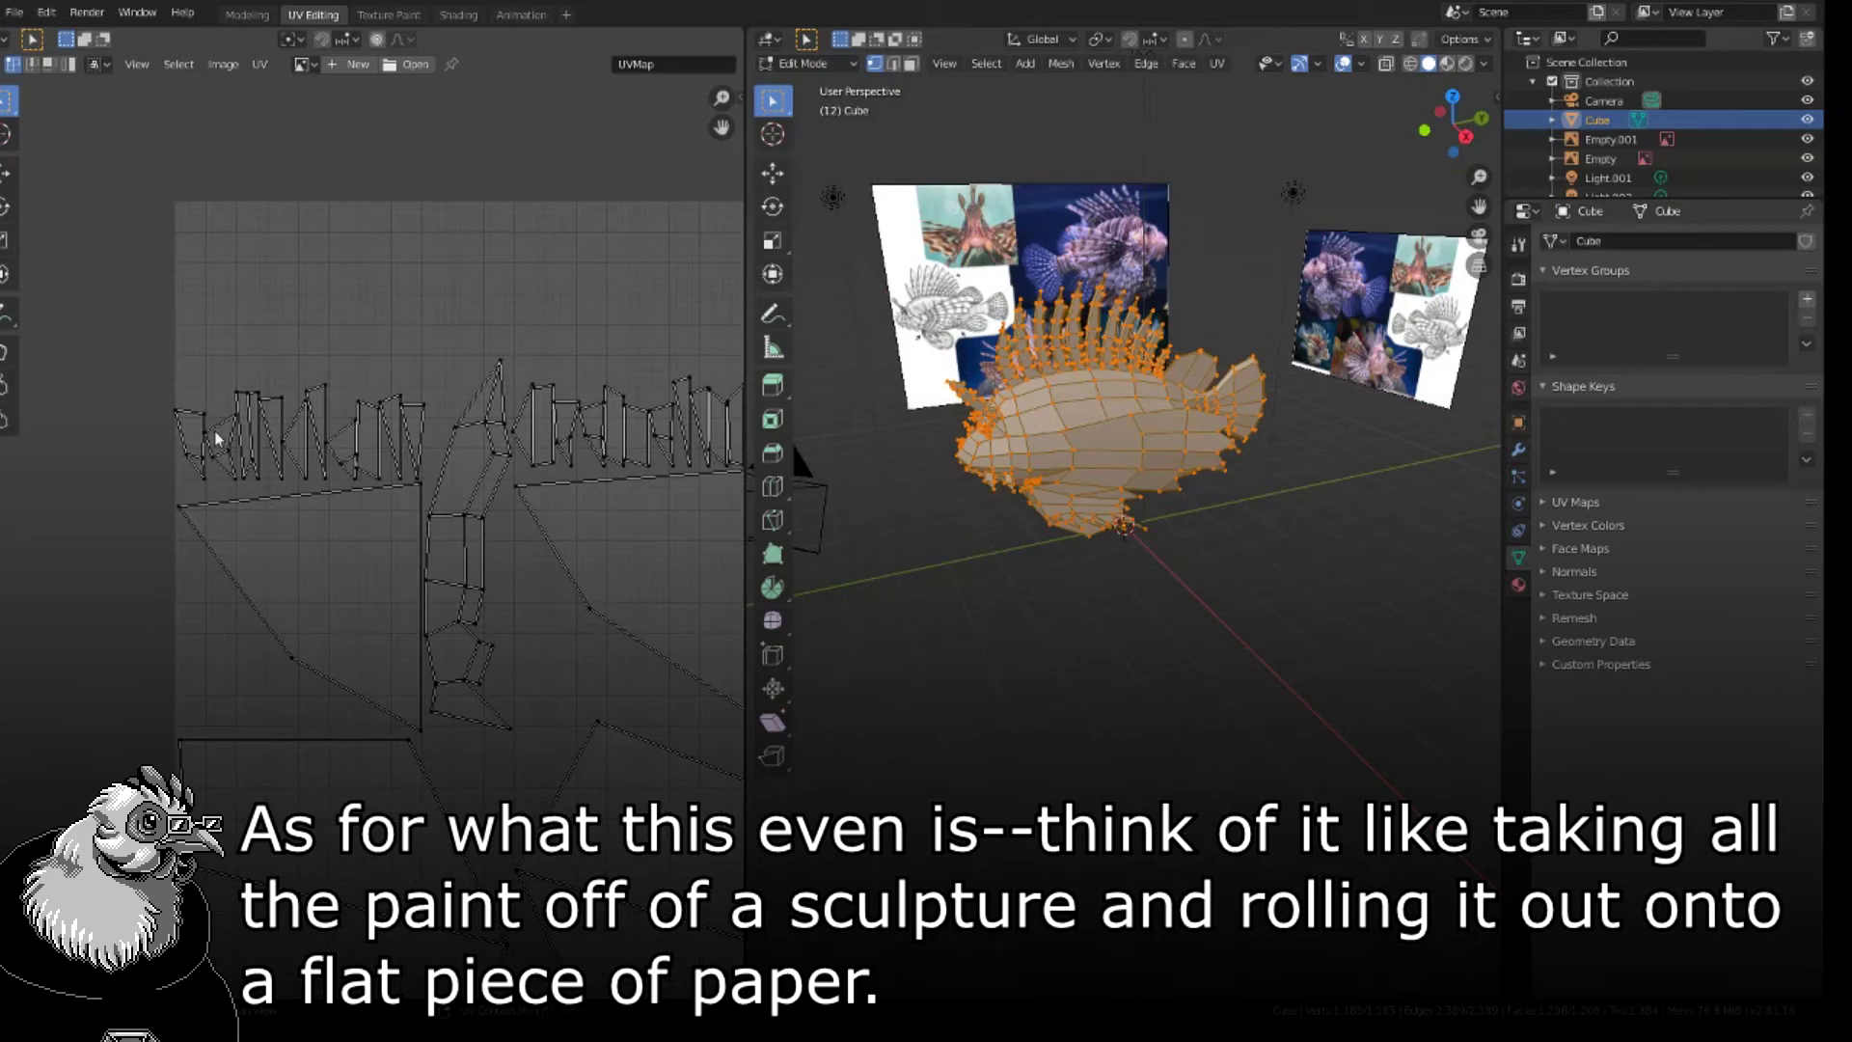
scroll(216, 438, "down", 2)
scroll(582, 662, "down", 2)
middle_click_drag(583, 662, 554, 628)
scroll(361, 535, "up", 5)
scroll(289, 579, "down", 2)
scroll(318, 636, "up", 3)
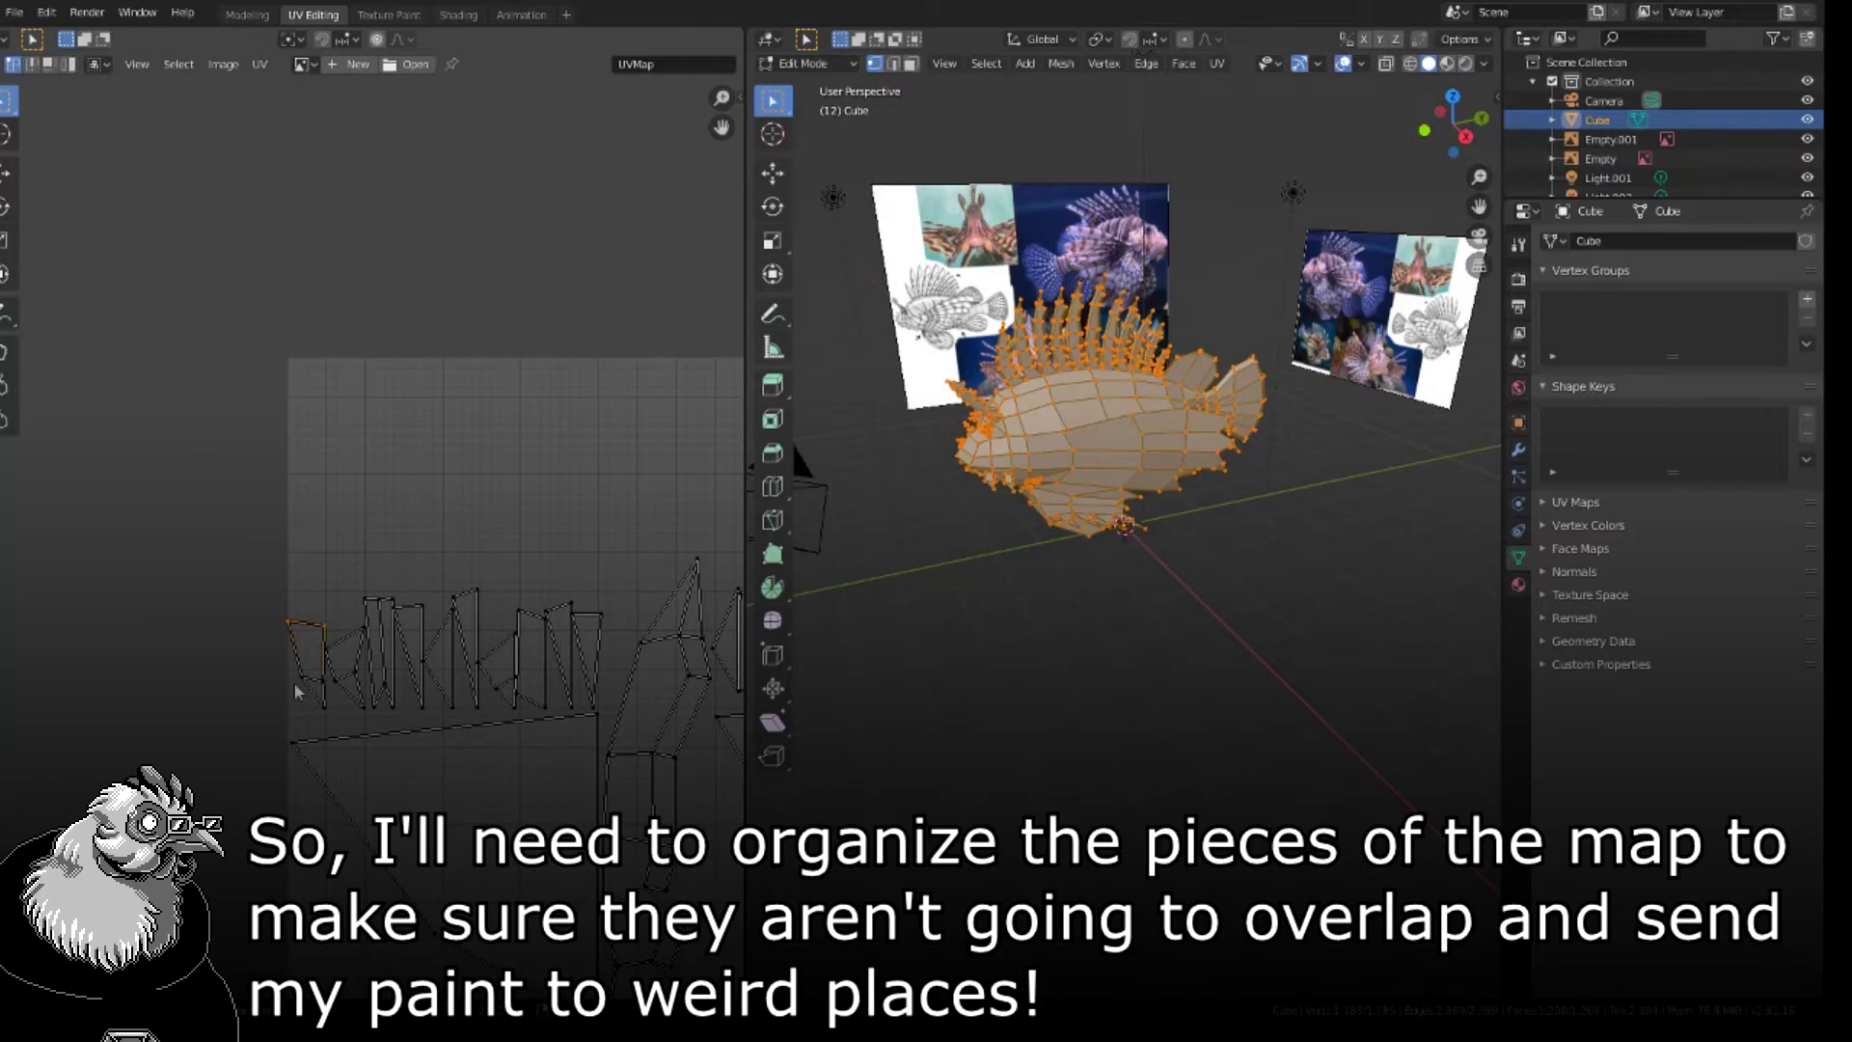
- Move the first two small islands of the crowded row into the map's empty upper-left corner, rotating the second one
key("g")
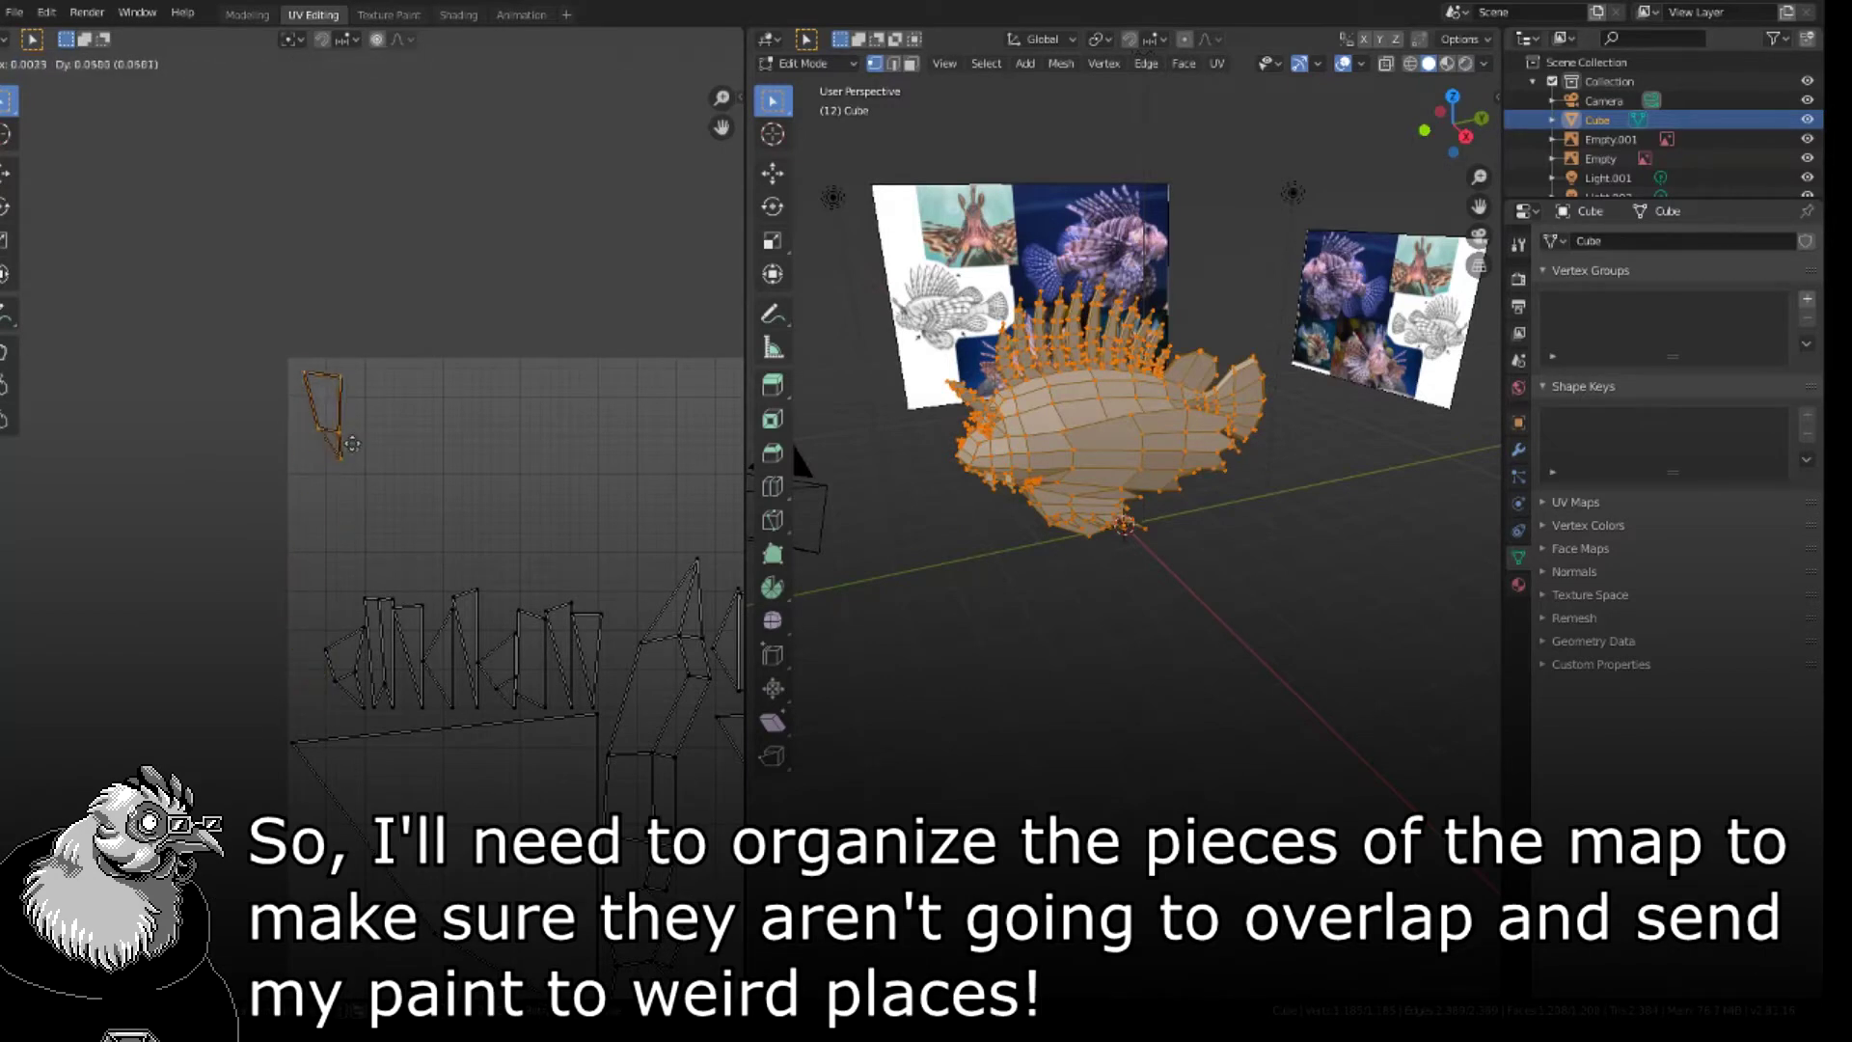
left_click(381, 478)
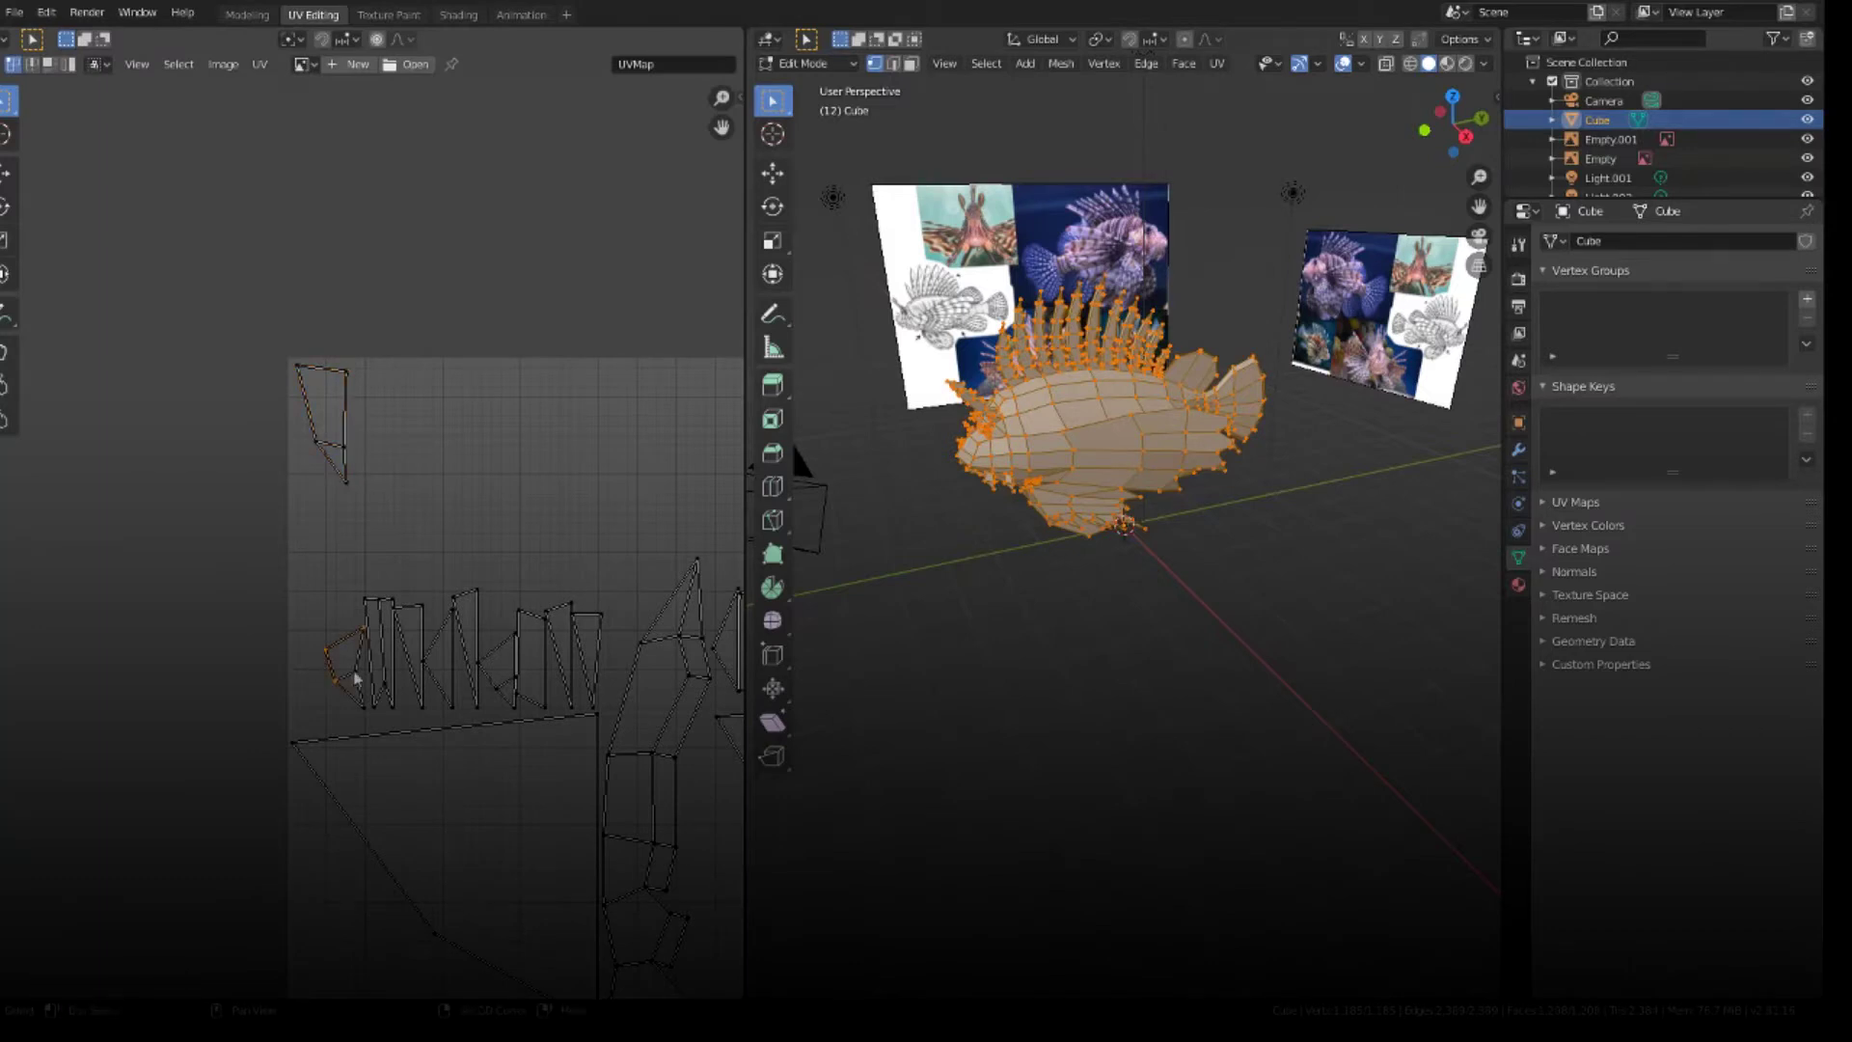
key("g")
key("r")
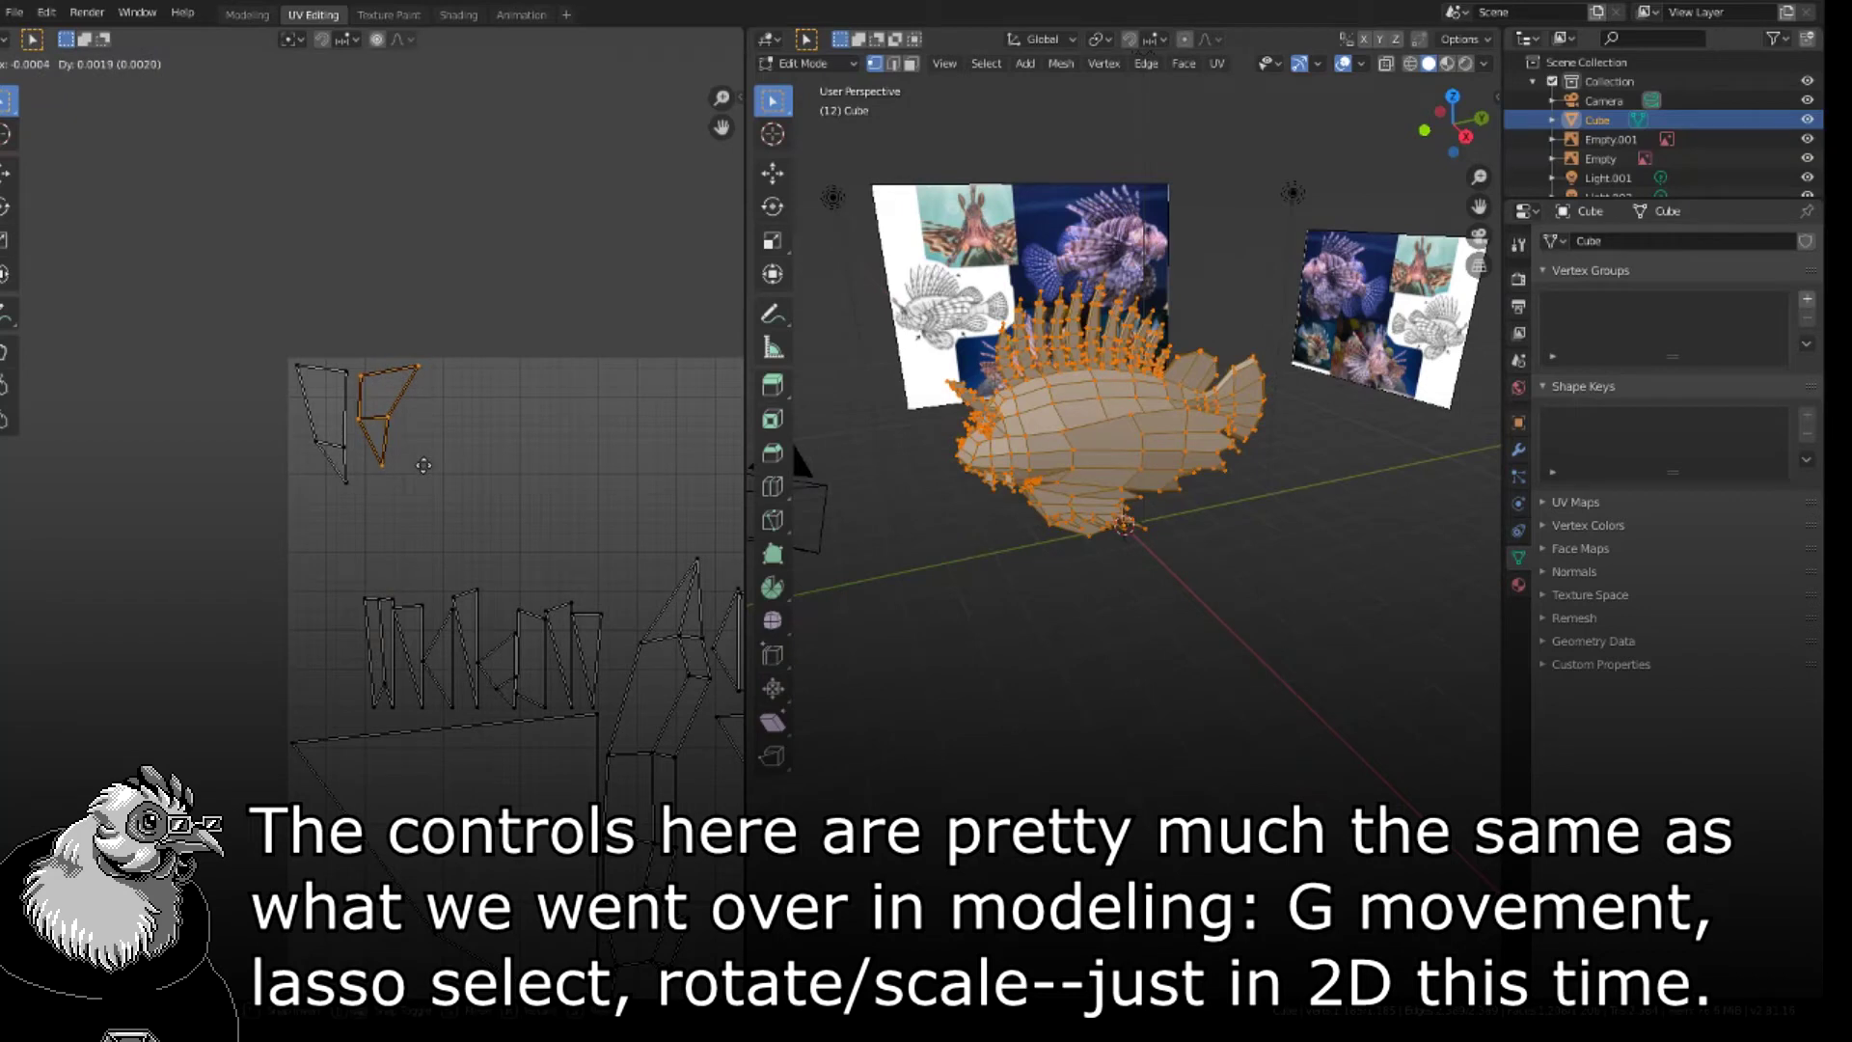
left_click(421, 485)
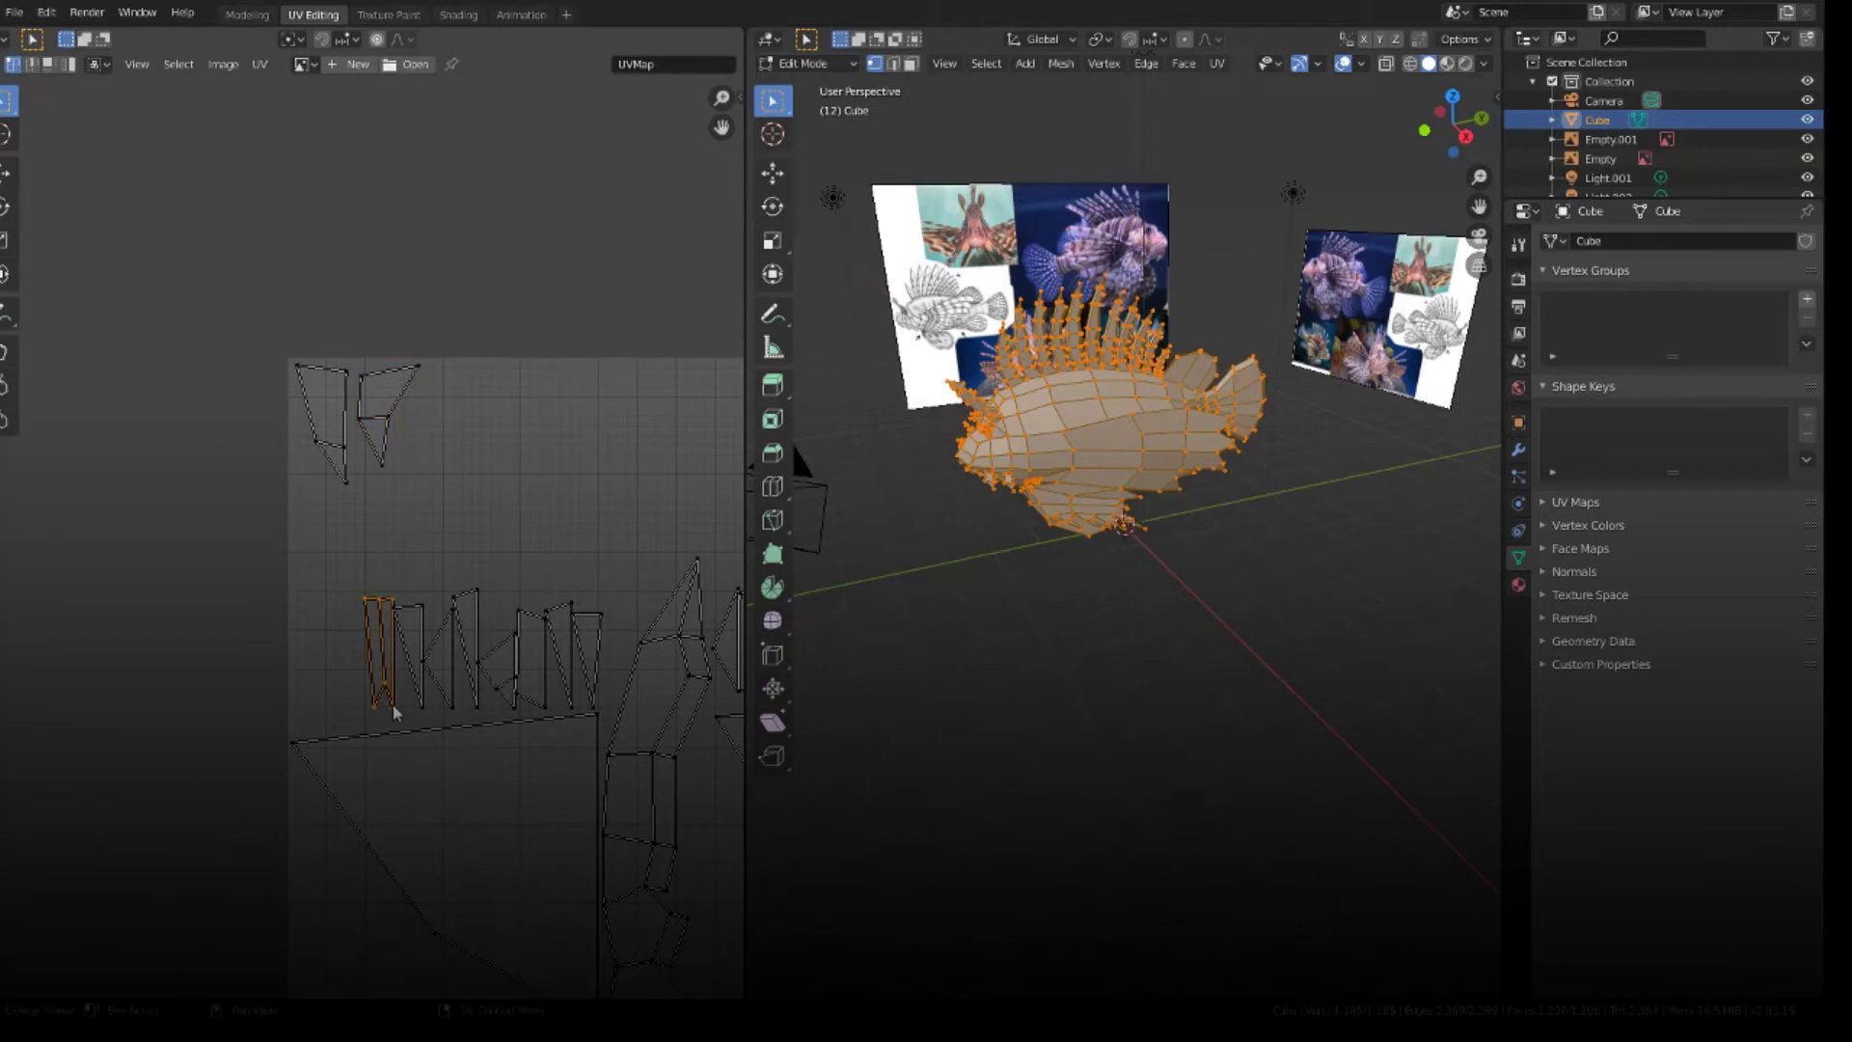
- Move the next narrow island beside the two relocated ones, rotate it about 90 degrees, and adjust its scale and position
key("g")
left_click(507, 487)
key("r")
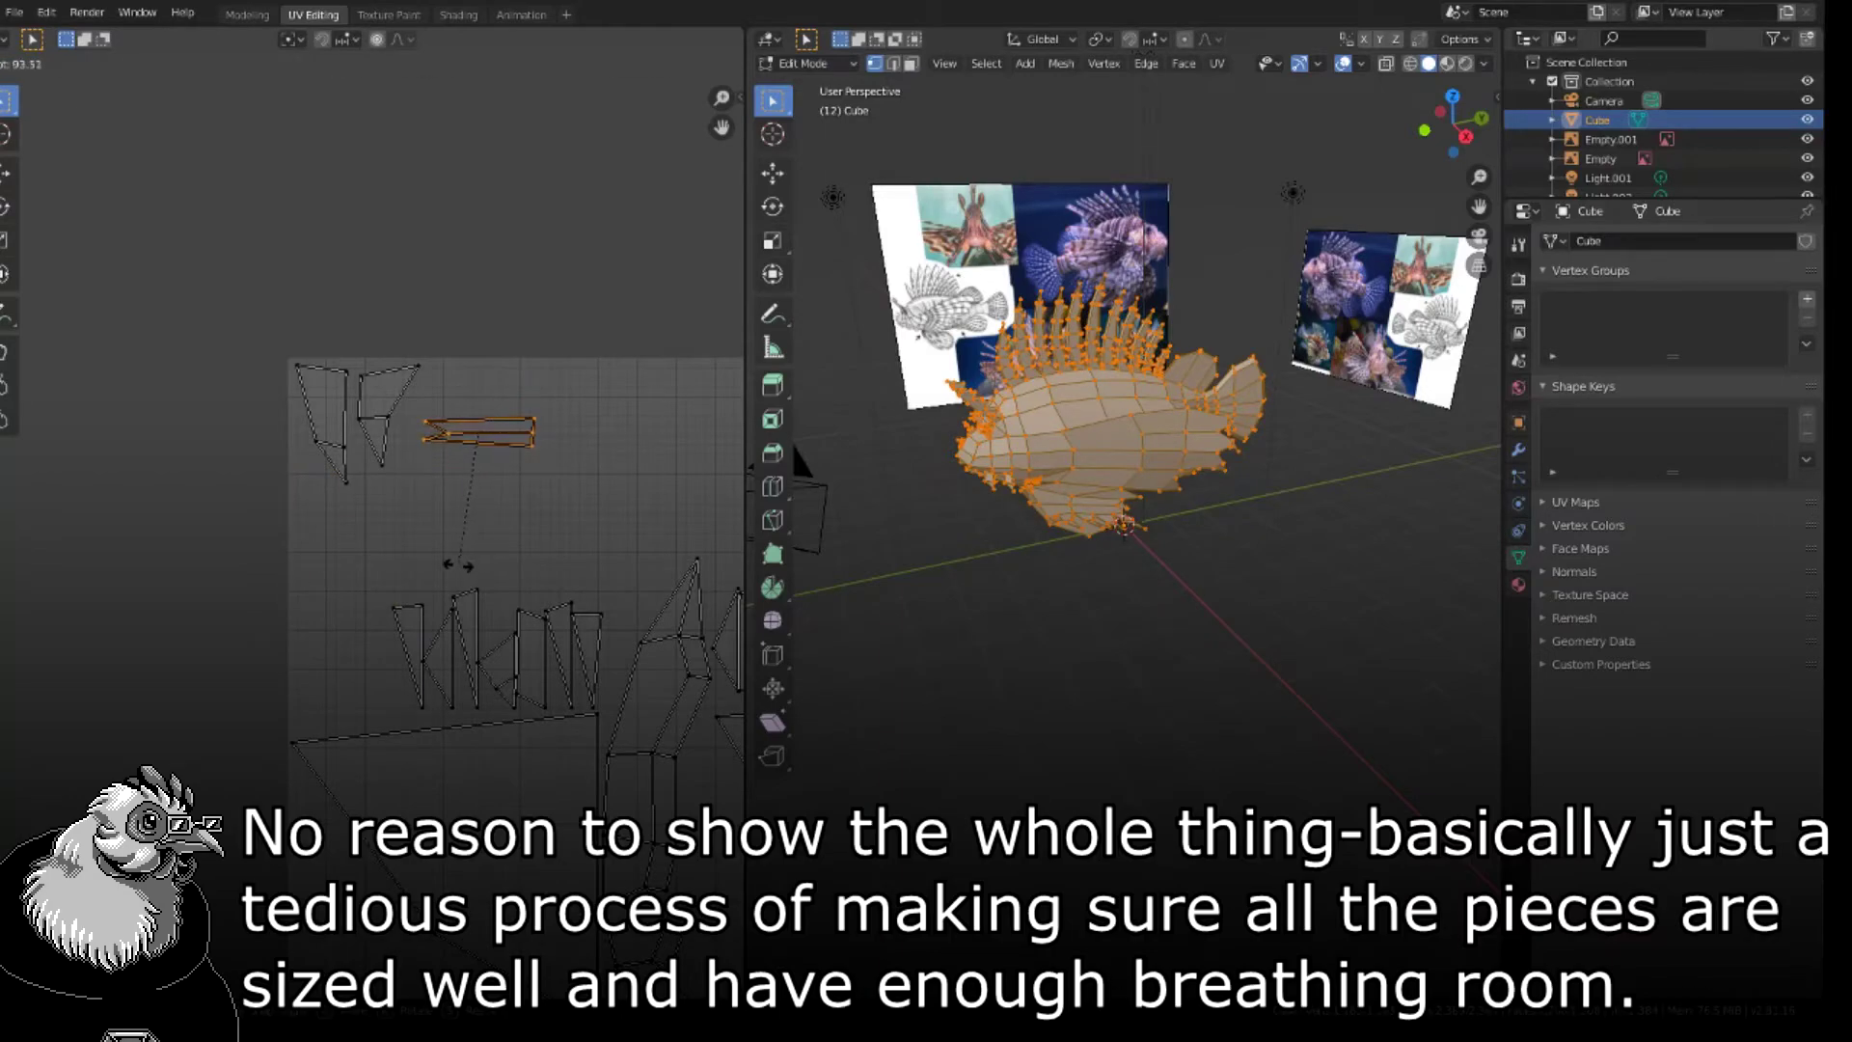
left_click(458, 567)
key("g")
left_click(474, 520)
key("s")
left_click(641, 521)
key("g")
left_click(647, 515)
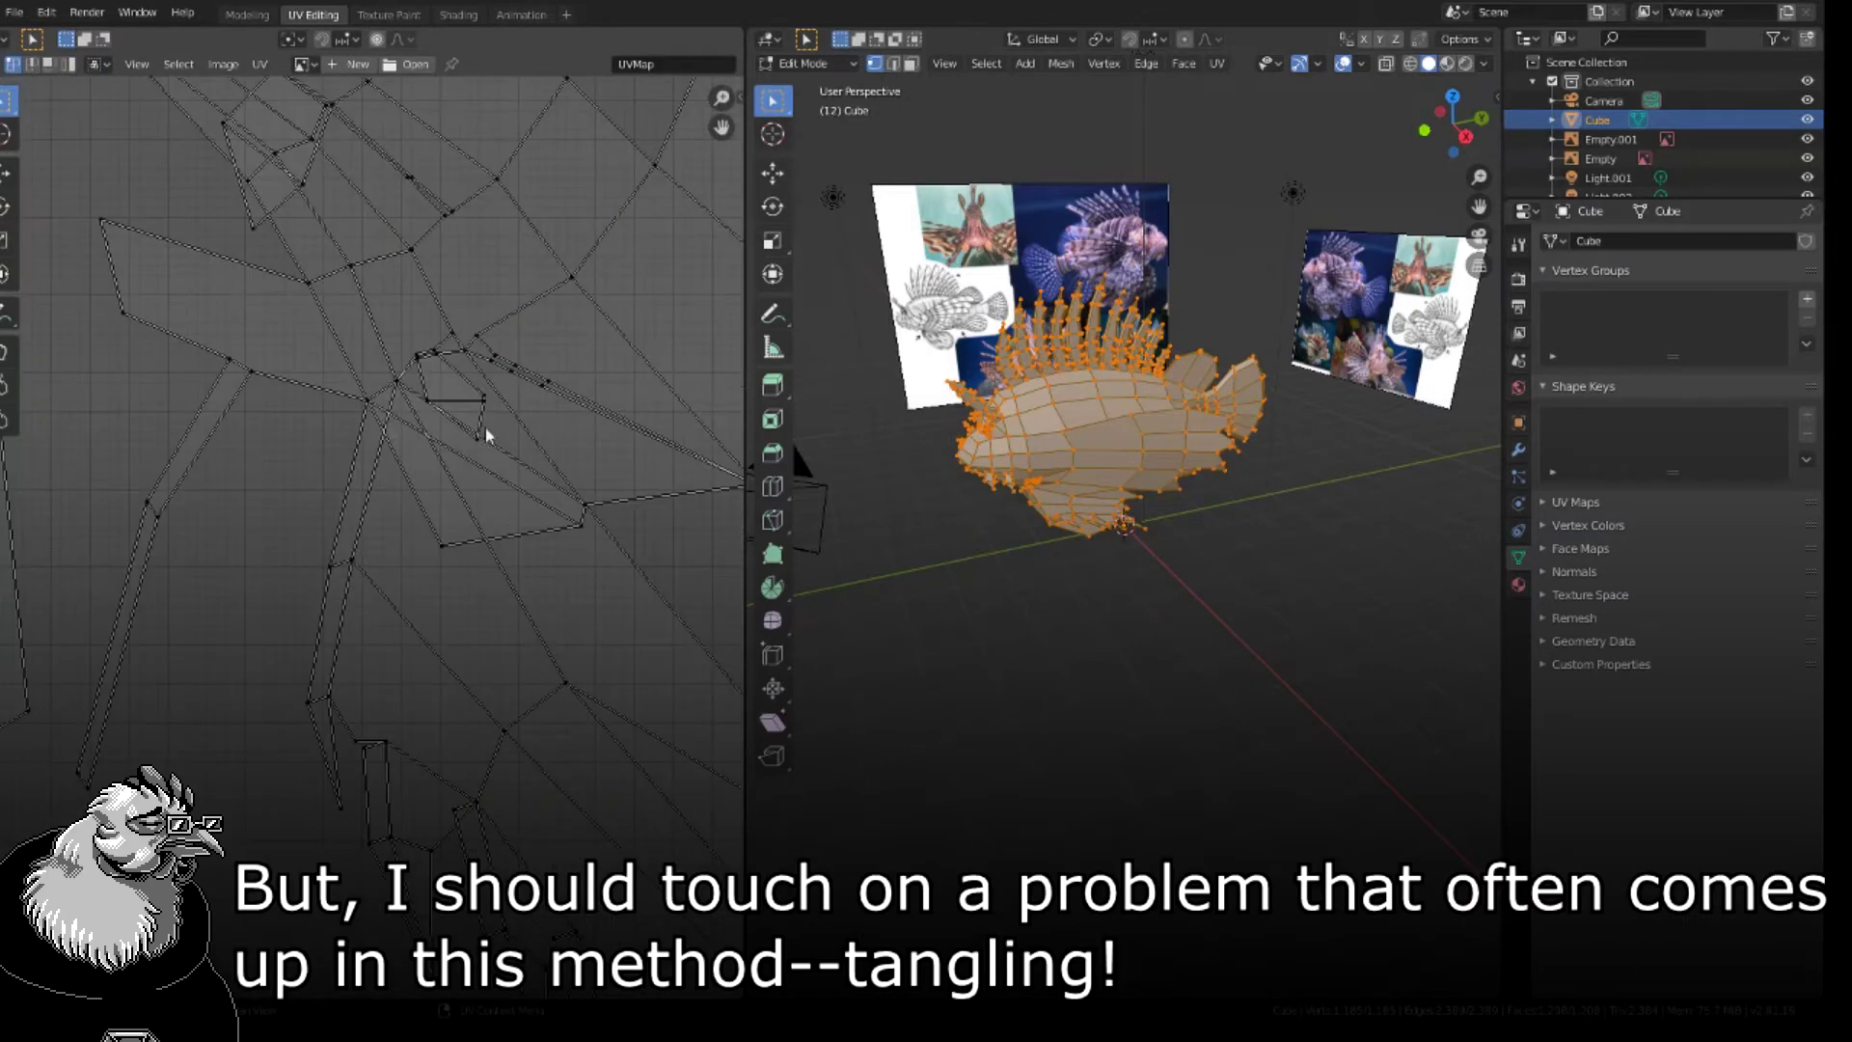
- Untangle the large UV island by moving its overlapping vertices apart one after another
left_click(373, 492, "shift")
key("g")
left_click(468, 494)
scroll(472, 479, "up", 1)
left_click(496, 460, "alt")
key("g")
left_click(323, 527)
left_click(414, 409)
key("g")
left_click(334, 419)
left_click(269, 417)
key("g")
left_click(202, 421)
left_click(370, 473)
key("g")
left_click(518, 599)
key("g")
left_click(443, 463)
key("g")
left_click(410, 475)
left_click(595, 547)
key("g")
left_click(567, 573)
key("g")
left_click(367, 541)
middle_click_drag(518, 781, 339, 525)
left_click(337, 529)
key("g")
left_click(480, 636)
left_click(548, 614)
key("g")
left_click(652, 636)
scroll(357, 535, "up", 2)
left_click(422, 415)
key("g")
left_click(431, 439)
scroll(451, 446, "down", 4)
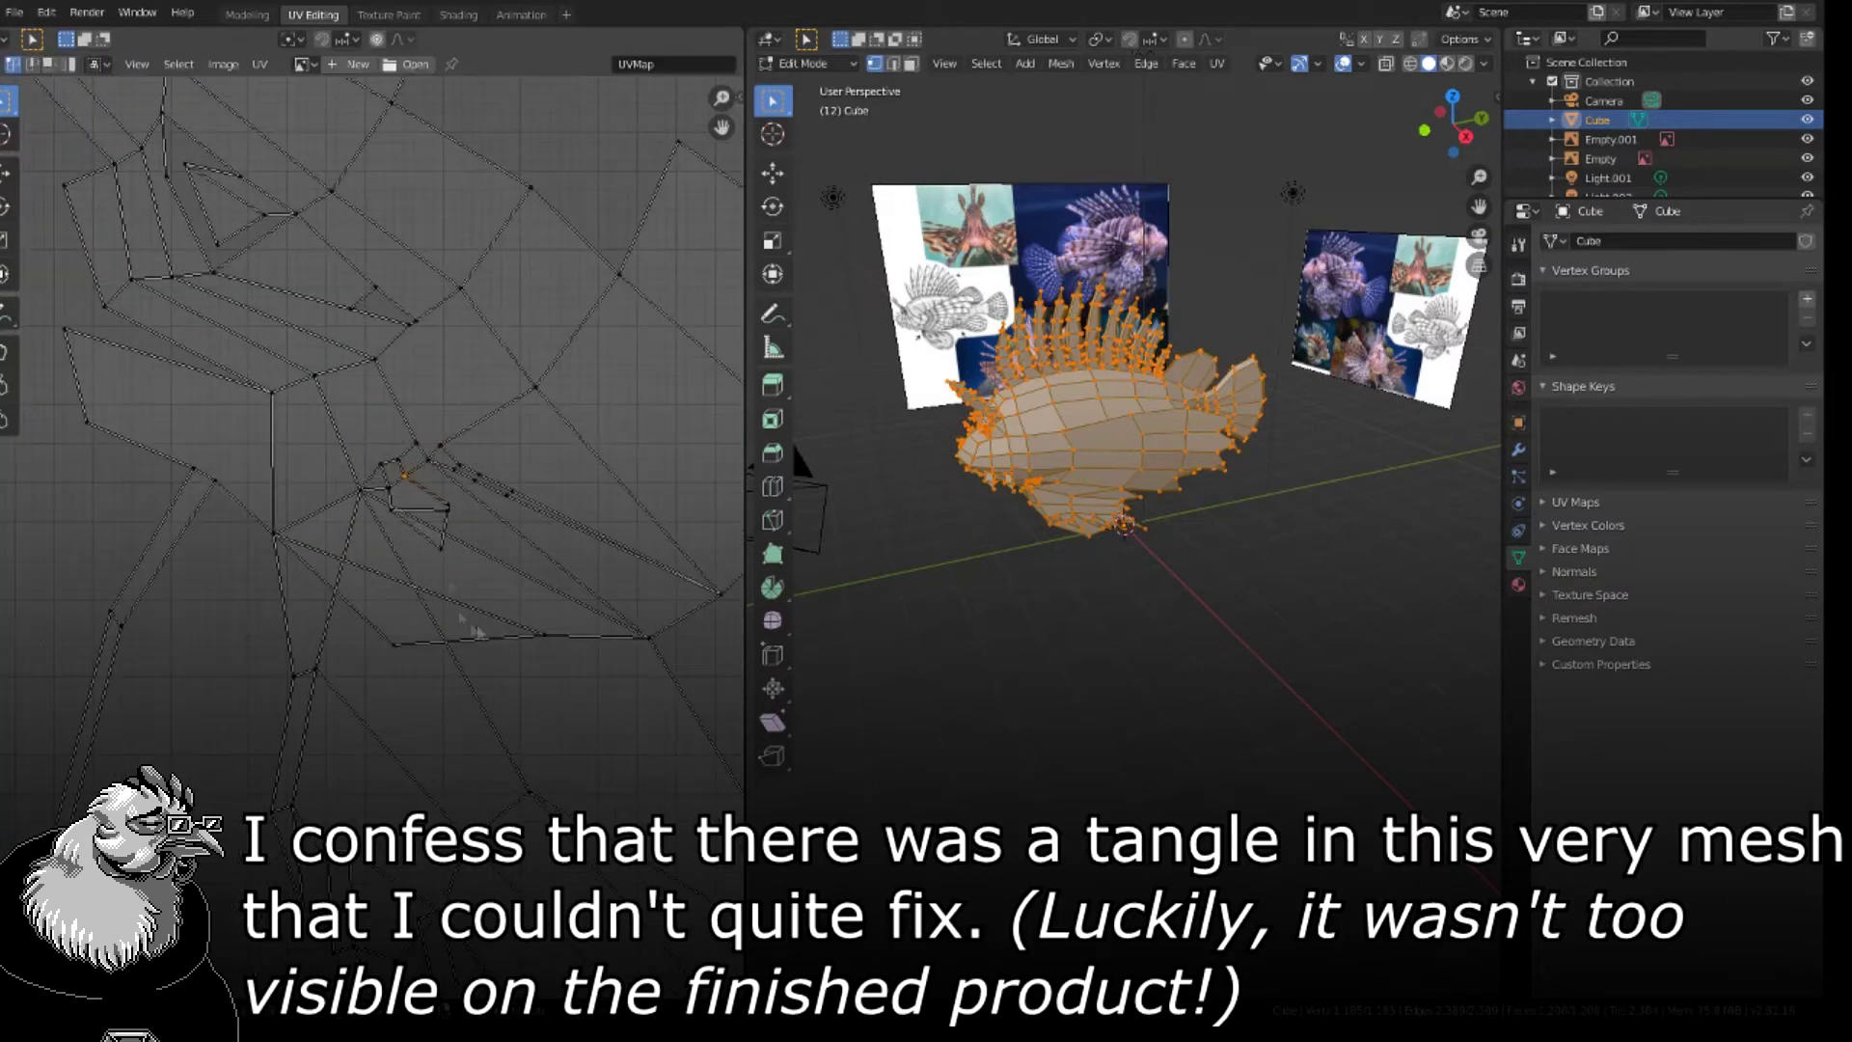
- Inspect the remaining tangled vertices near the small inner triangle and review the whole UV layout
left_click(488, 430)
scroll(386, 338, "up", 4)
left_click(538, 503)
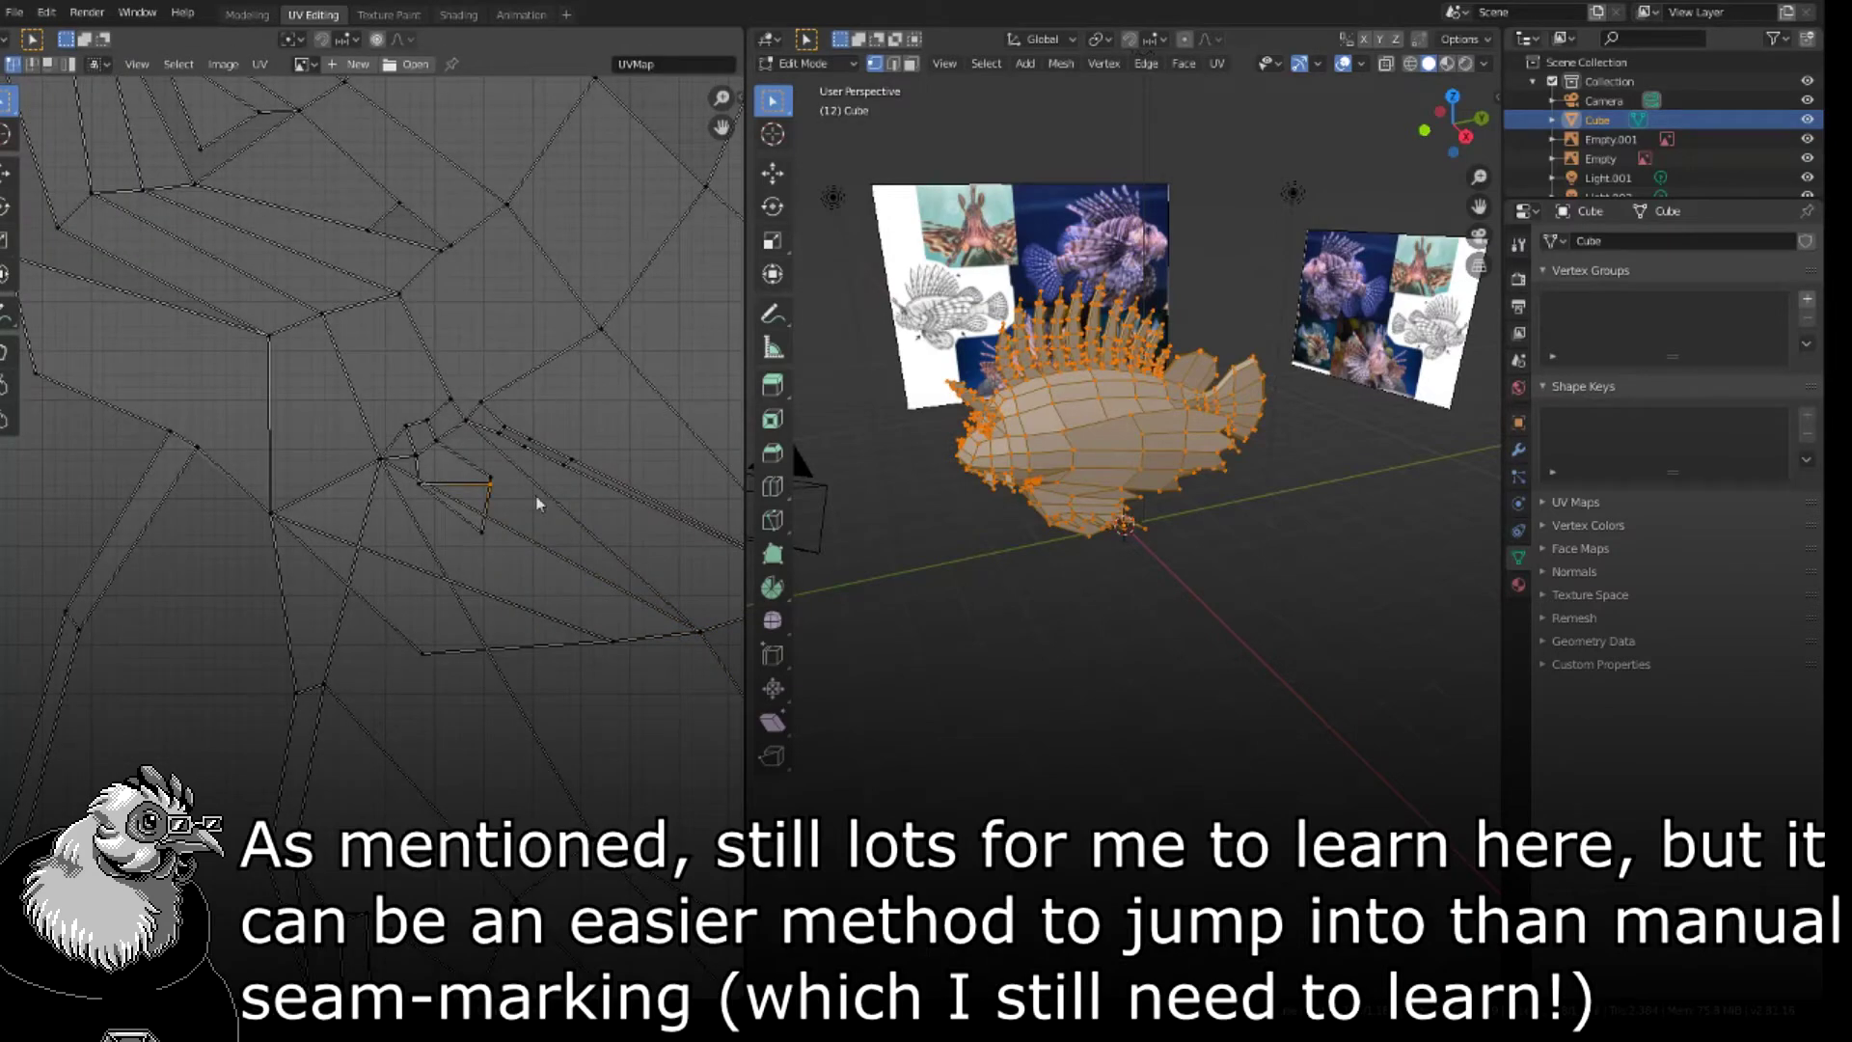
left_click(579, 492)
scroll(563, 629, "down", 7)
middle_click_drag(617, 559, 306, 662)
middle_click_drag(341, 319, 518, 695)
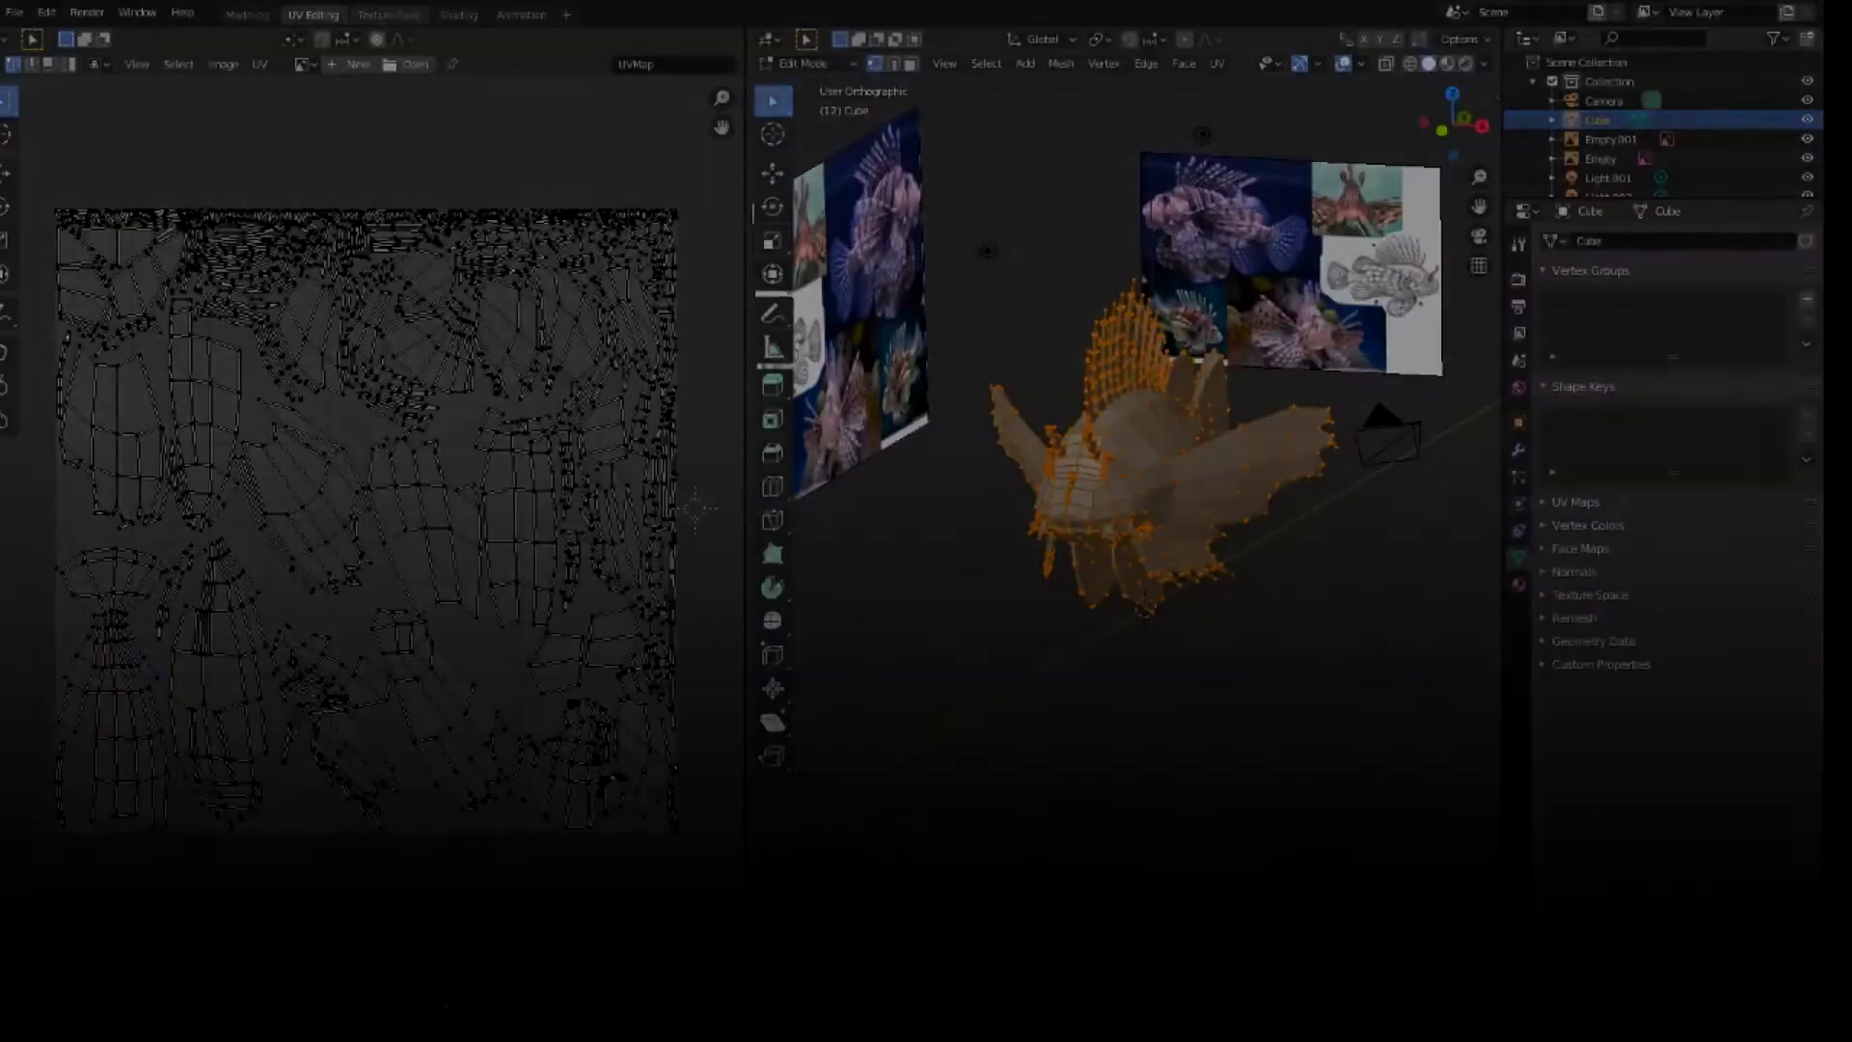
- Switch to the Texture Paint workspace, split its image editor into two stacked areas and resize them
left_click(378, 14)
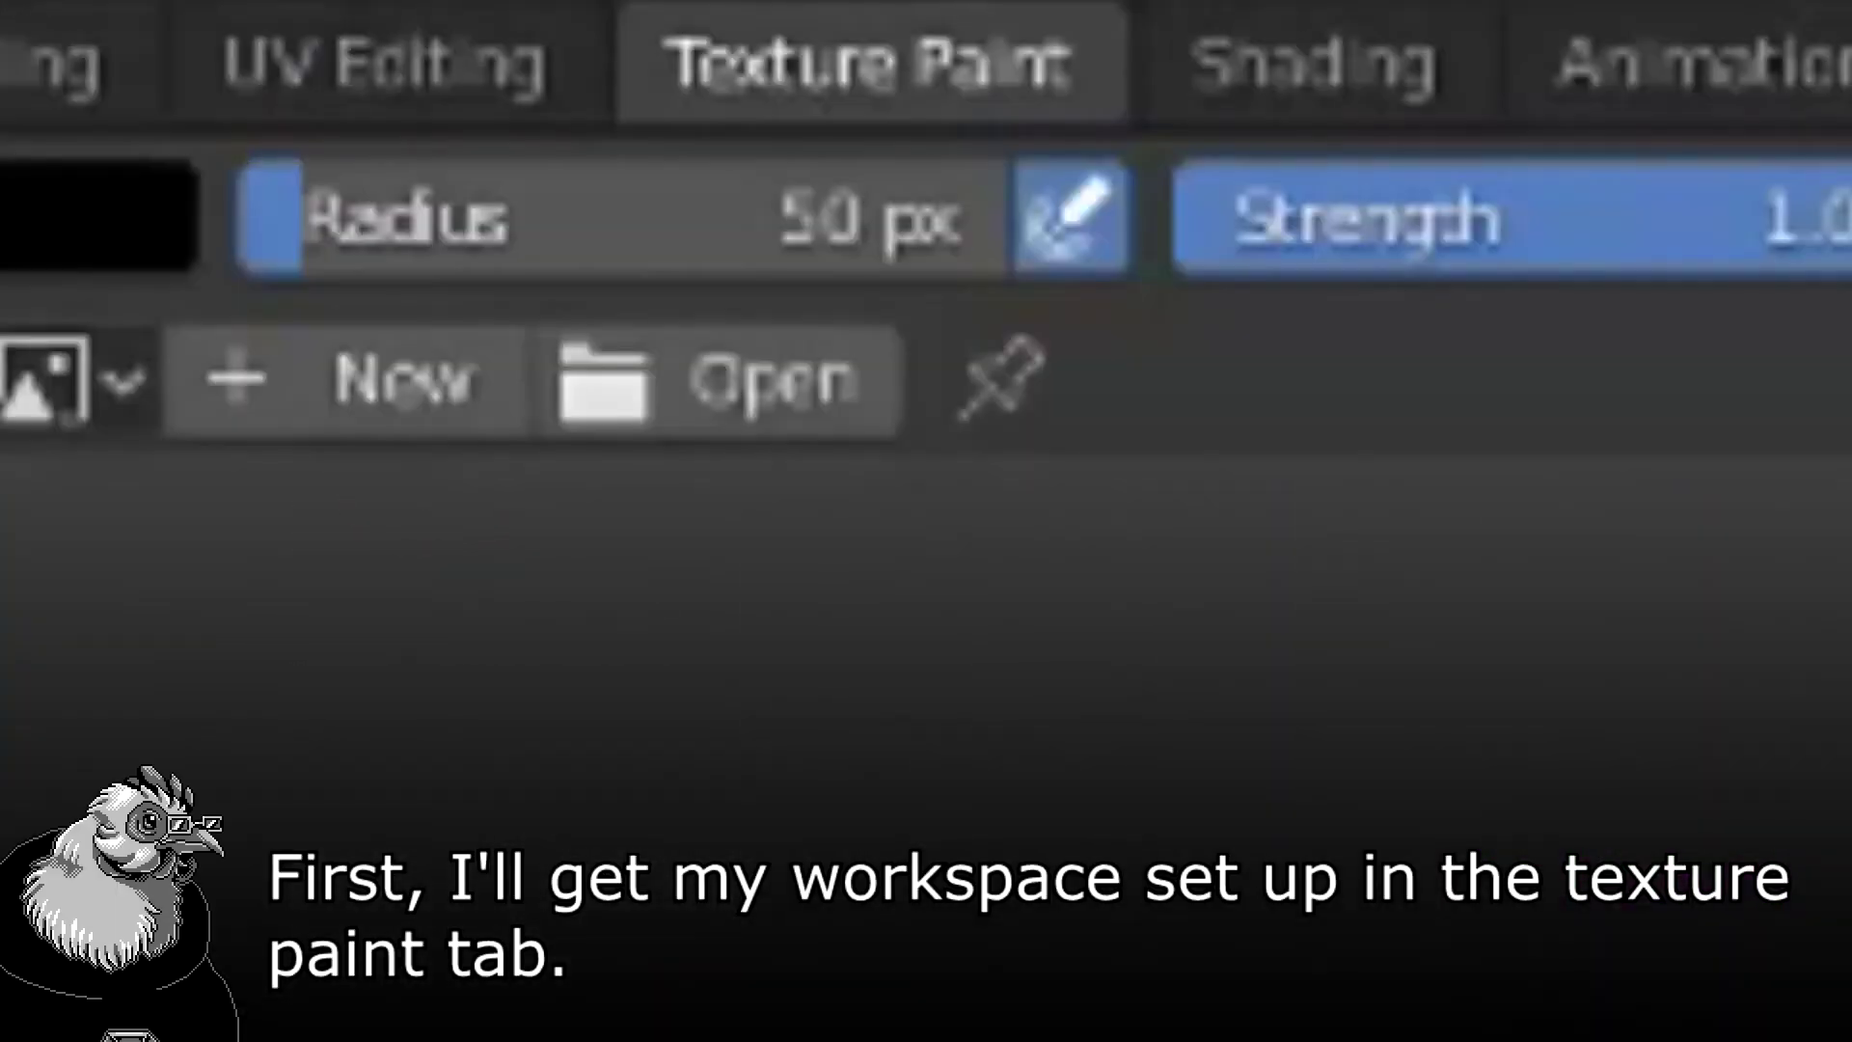
middle_click_drag(1244, 733, 712, 558)
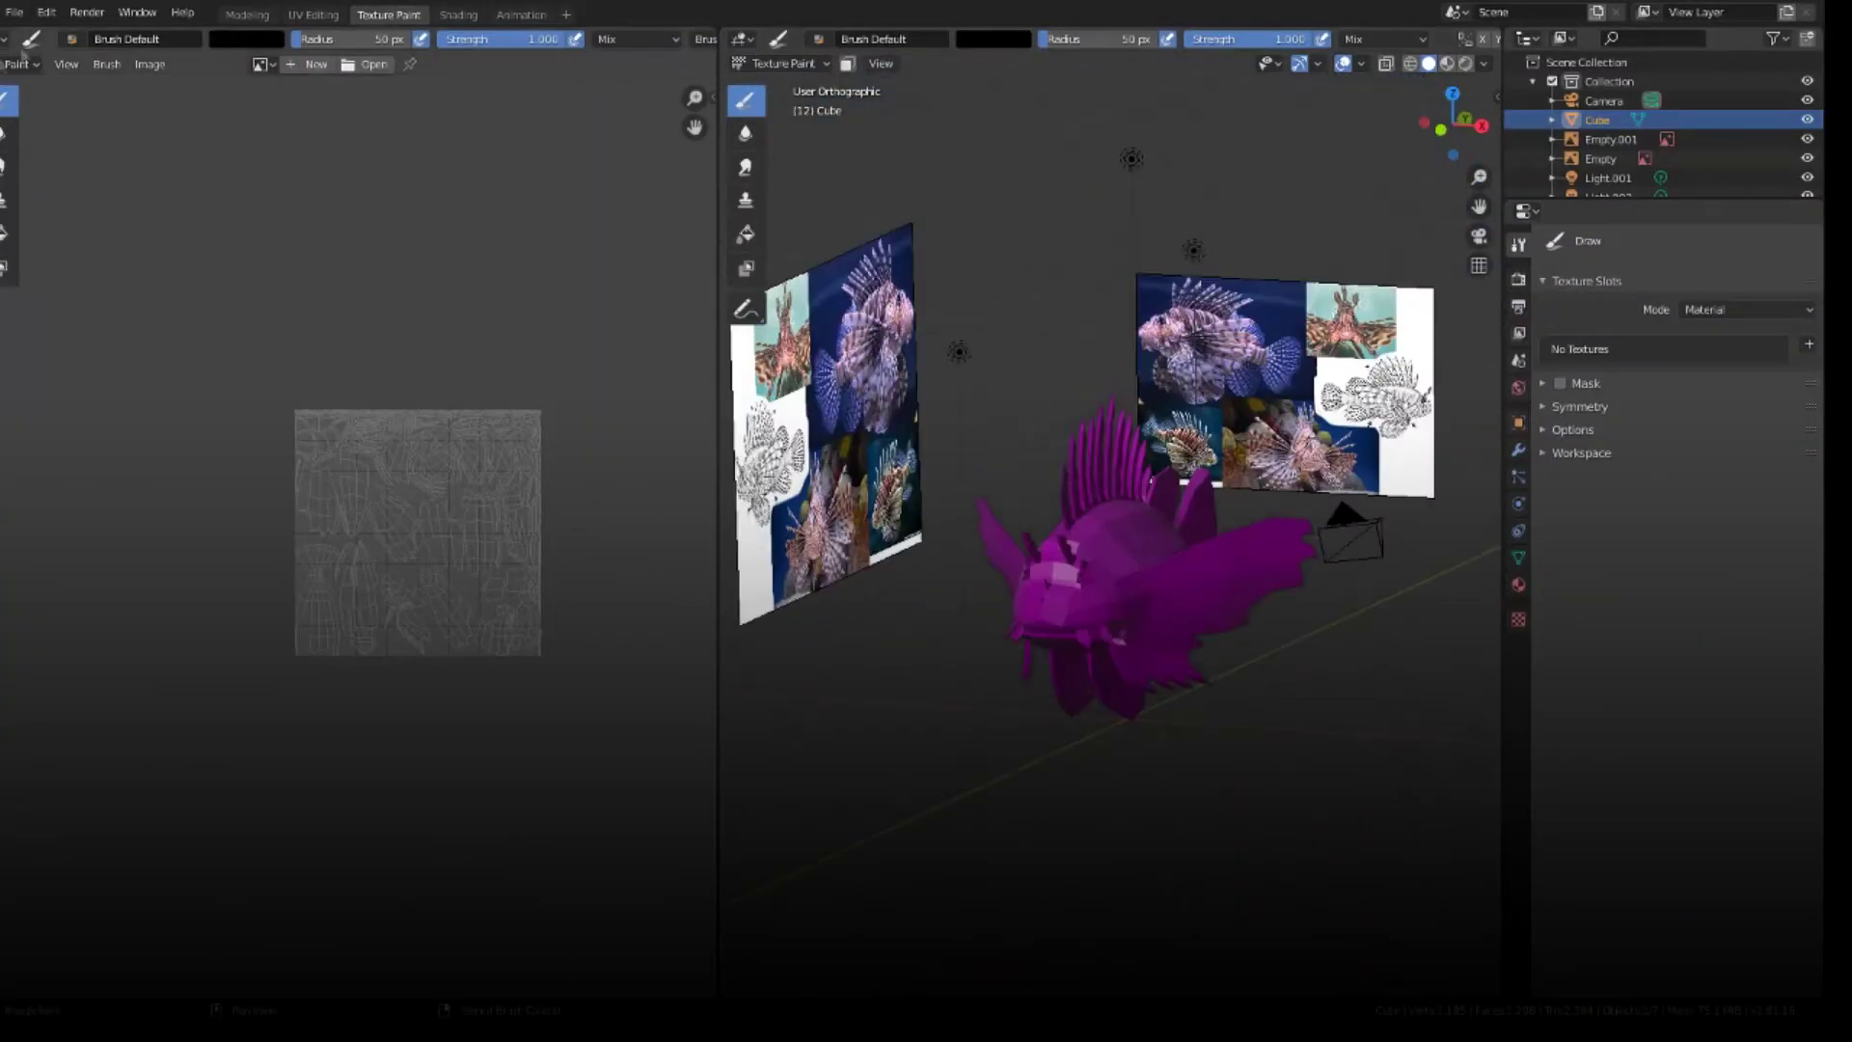
left_click_drag(6, 32, 19, 164)
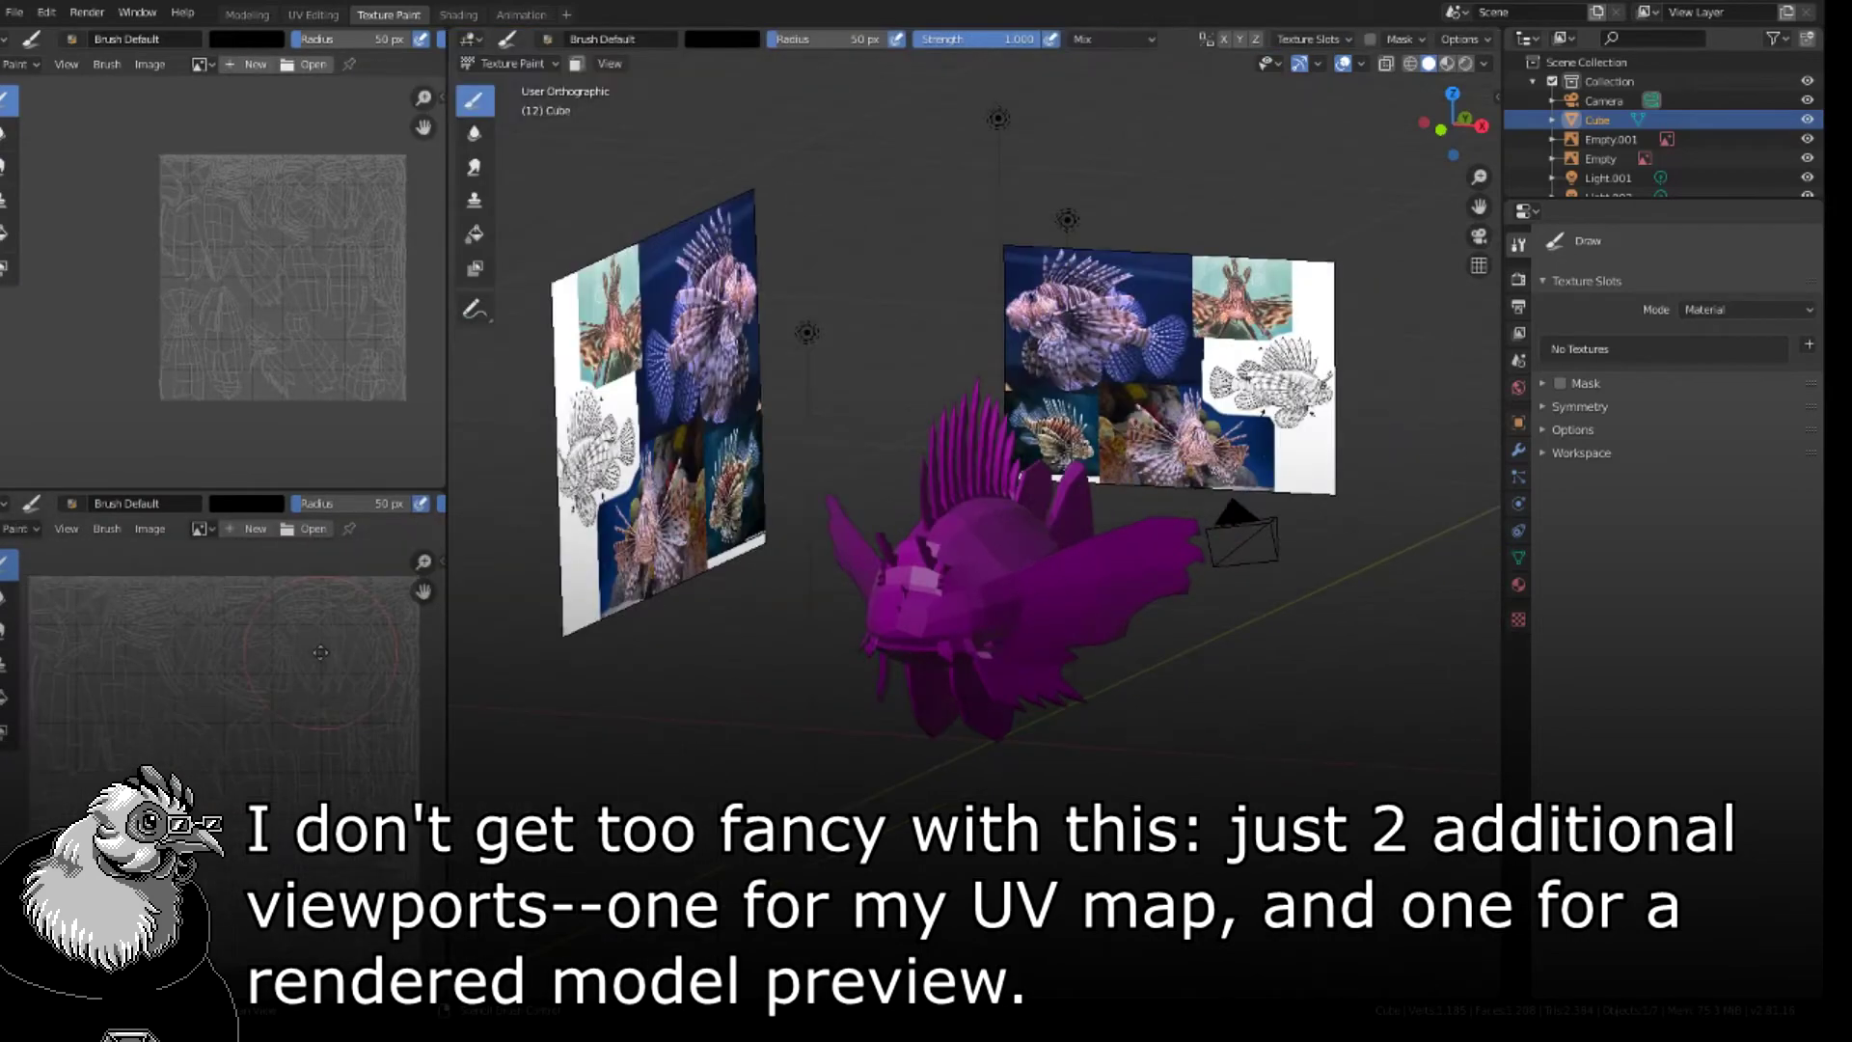
left_click_drag(448, 656, 475, 656)
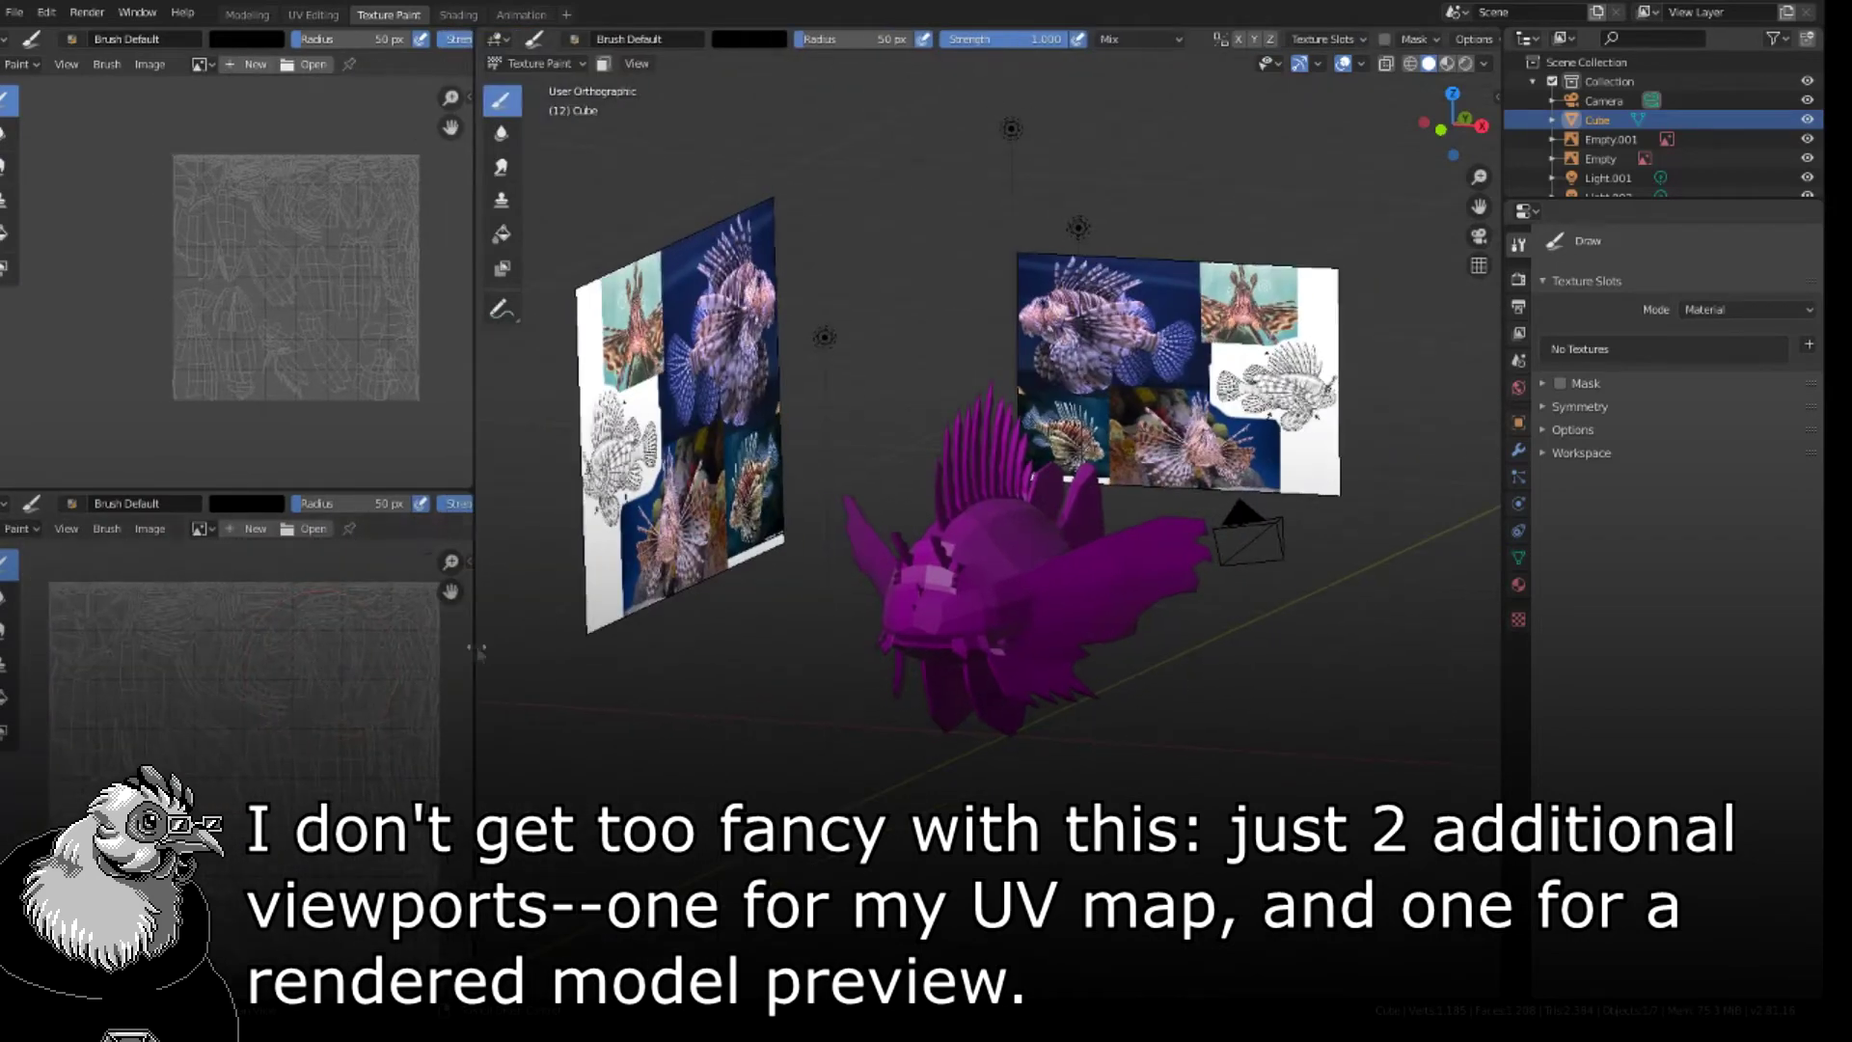
left_click_drag(299, 489, 301, 548)
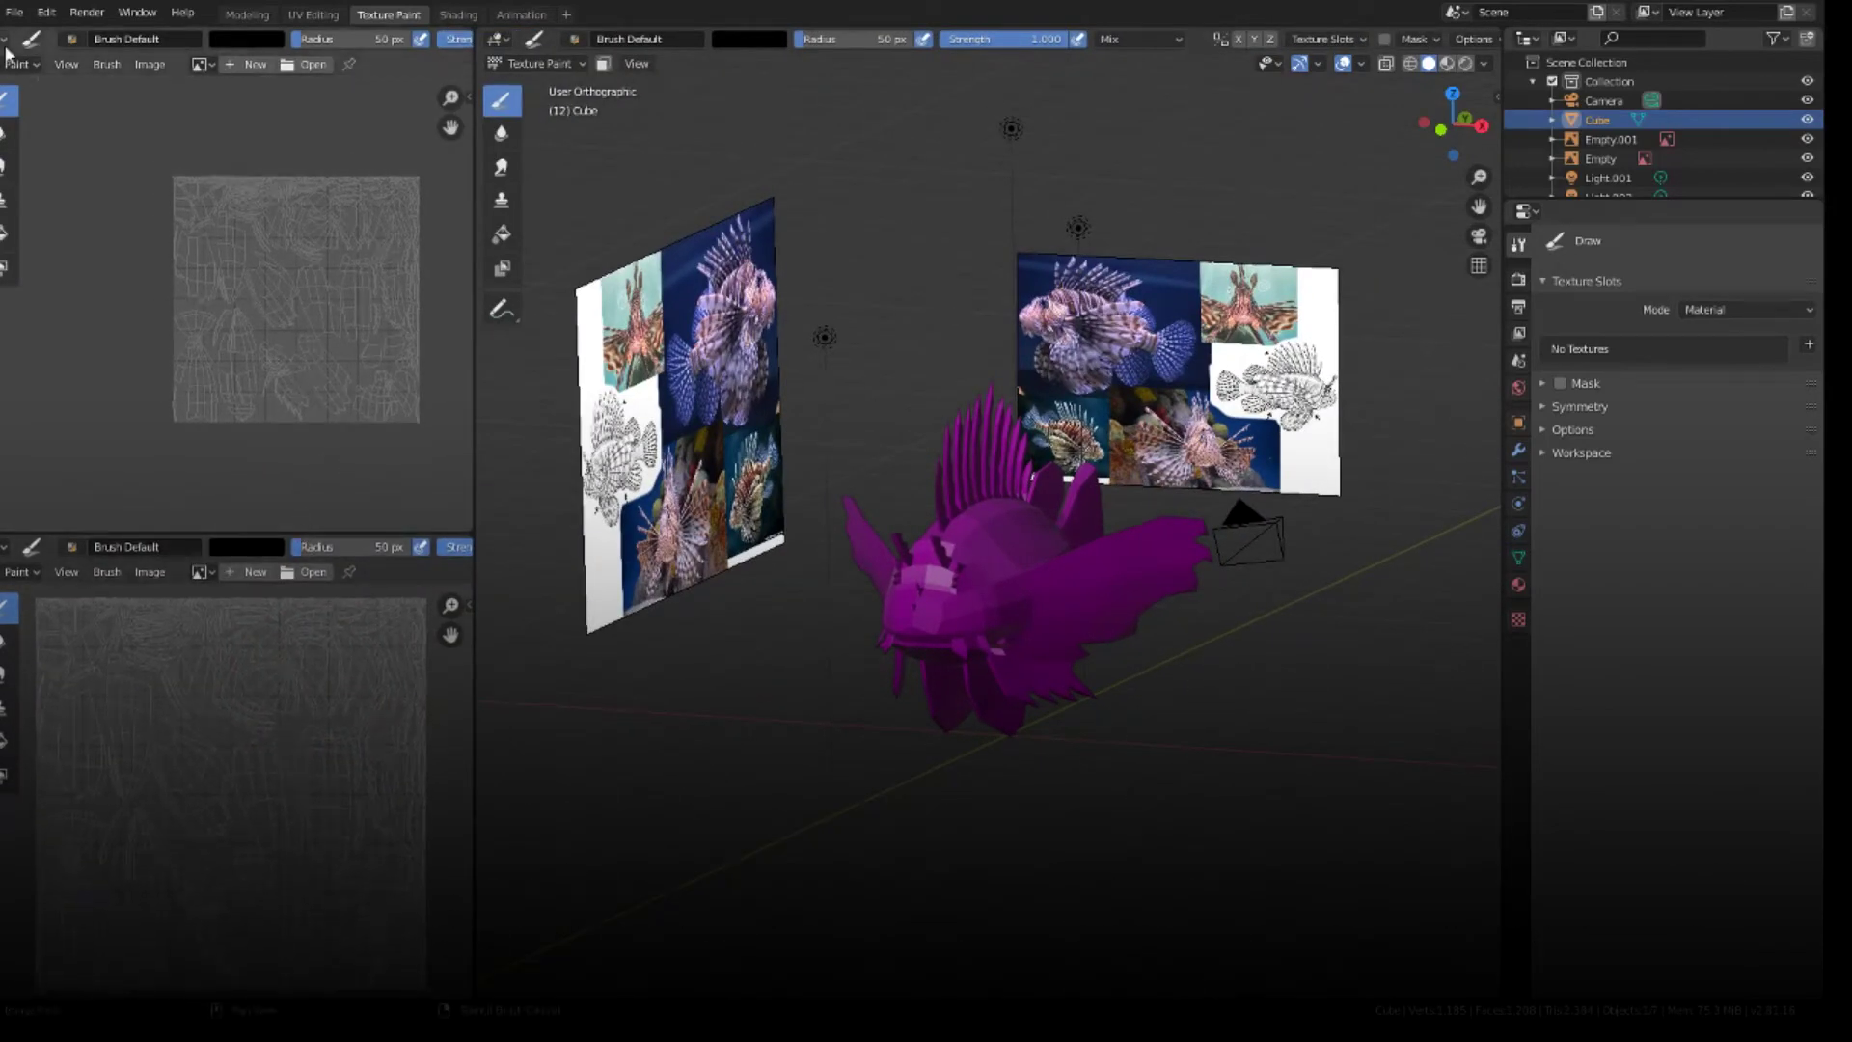
- Change the upper split area to a 3D Viewport framing the fish and set it to rendered shading
left_click(4, 39)
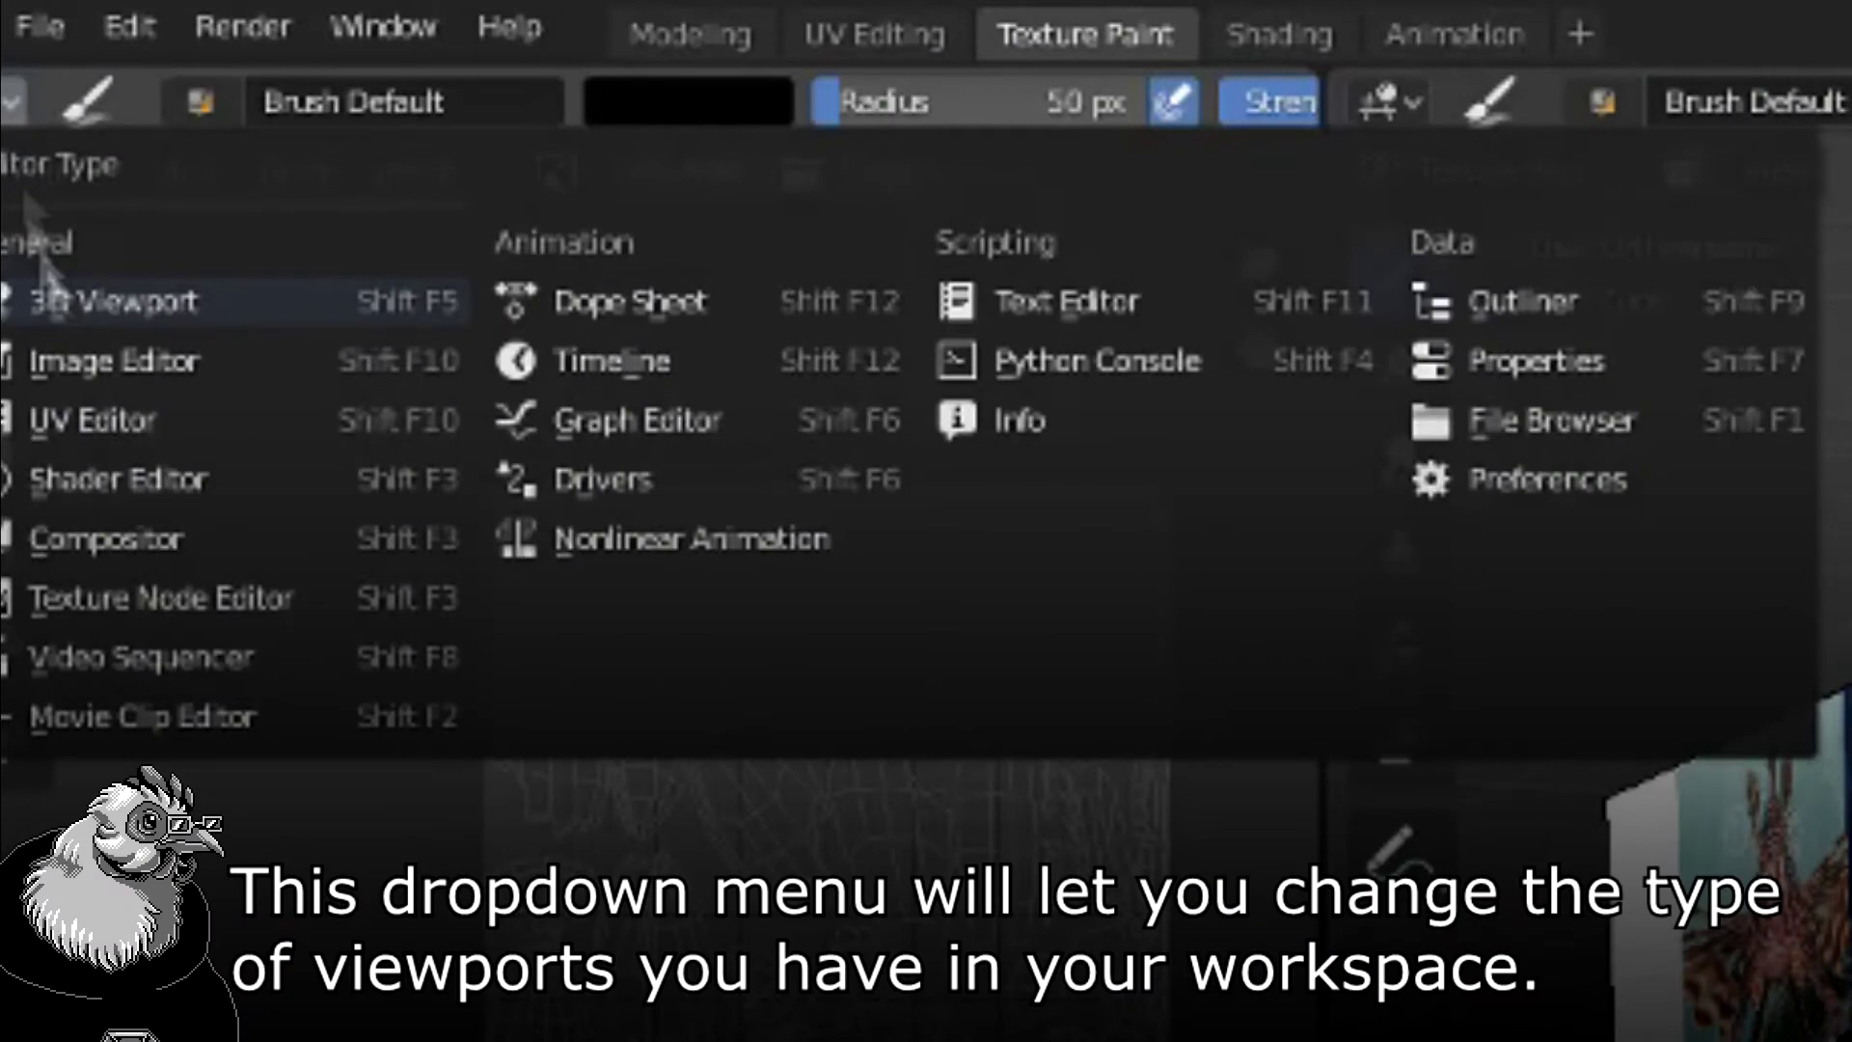
left_click(50, 294)
middle_click_drag(289, 434, 215, 392)
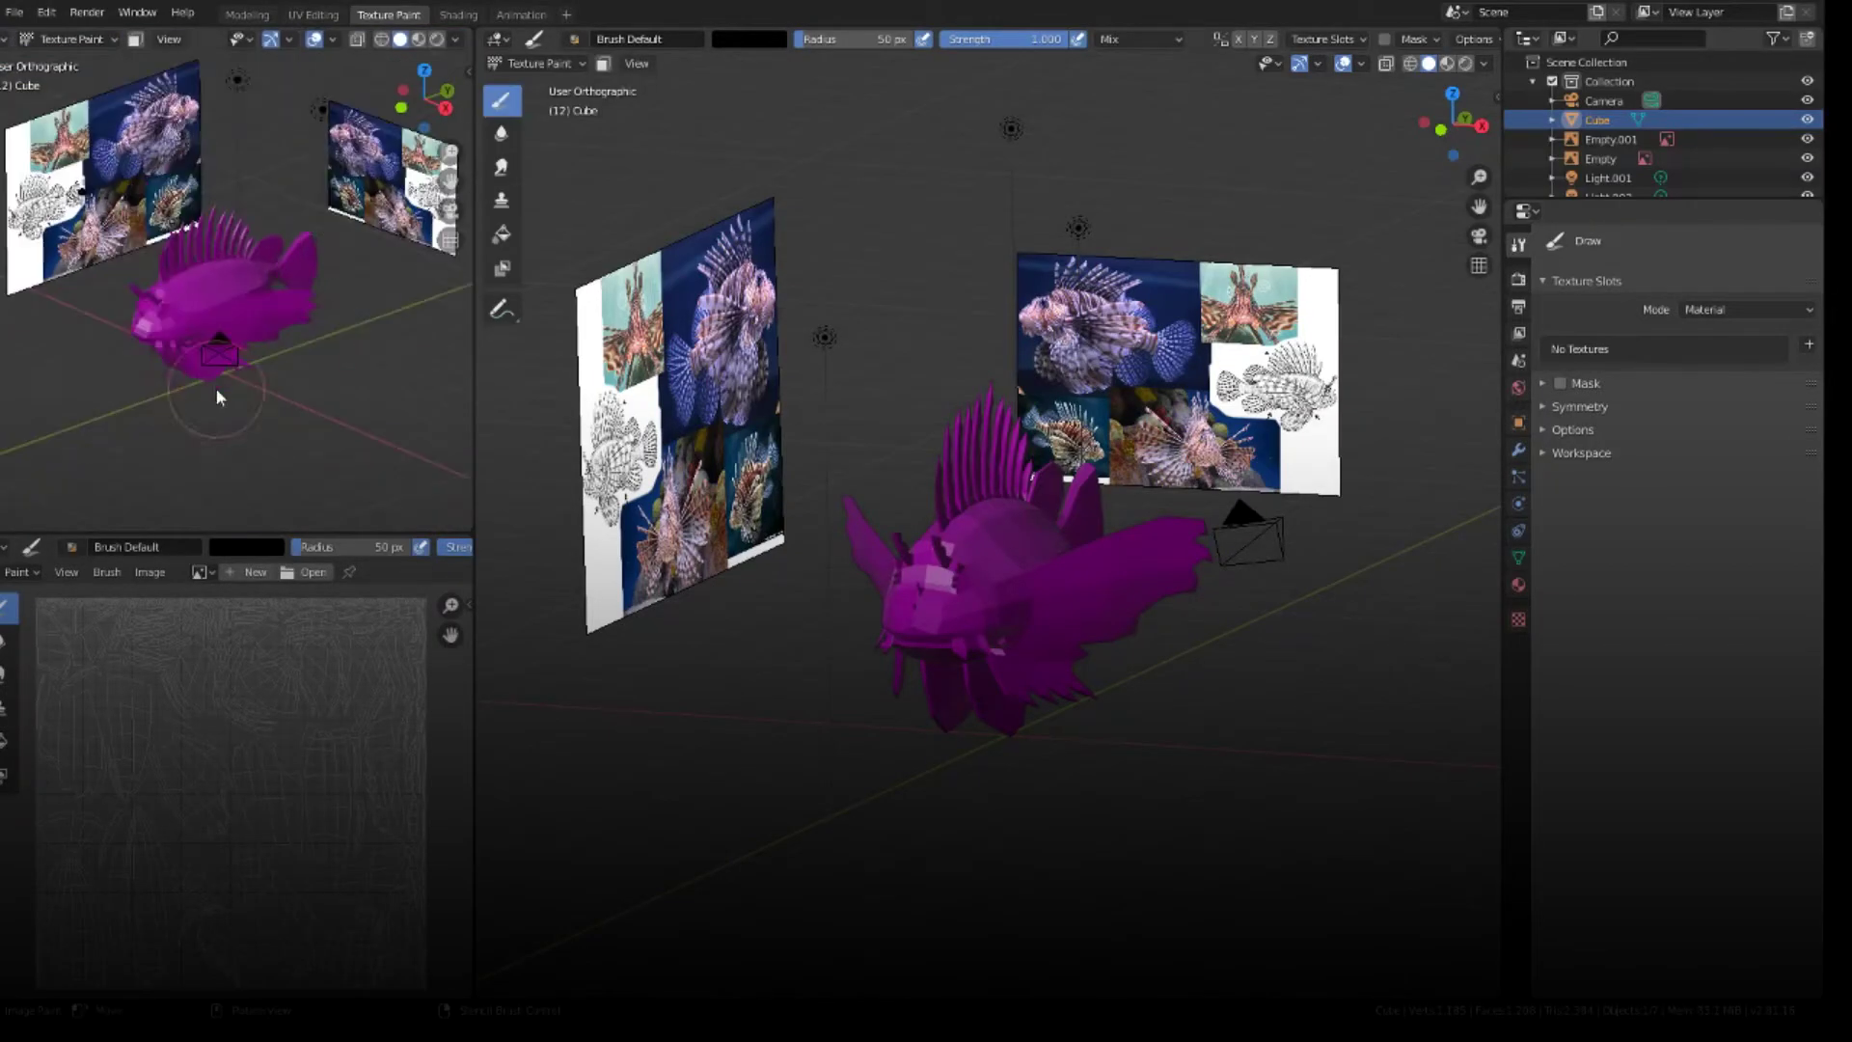
left_click(437, 40)
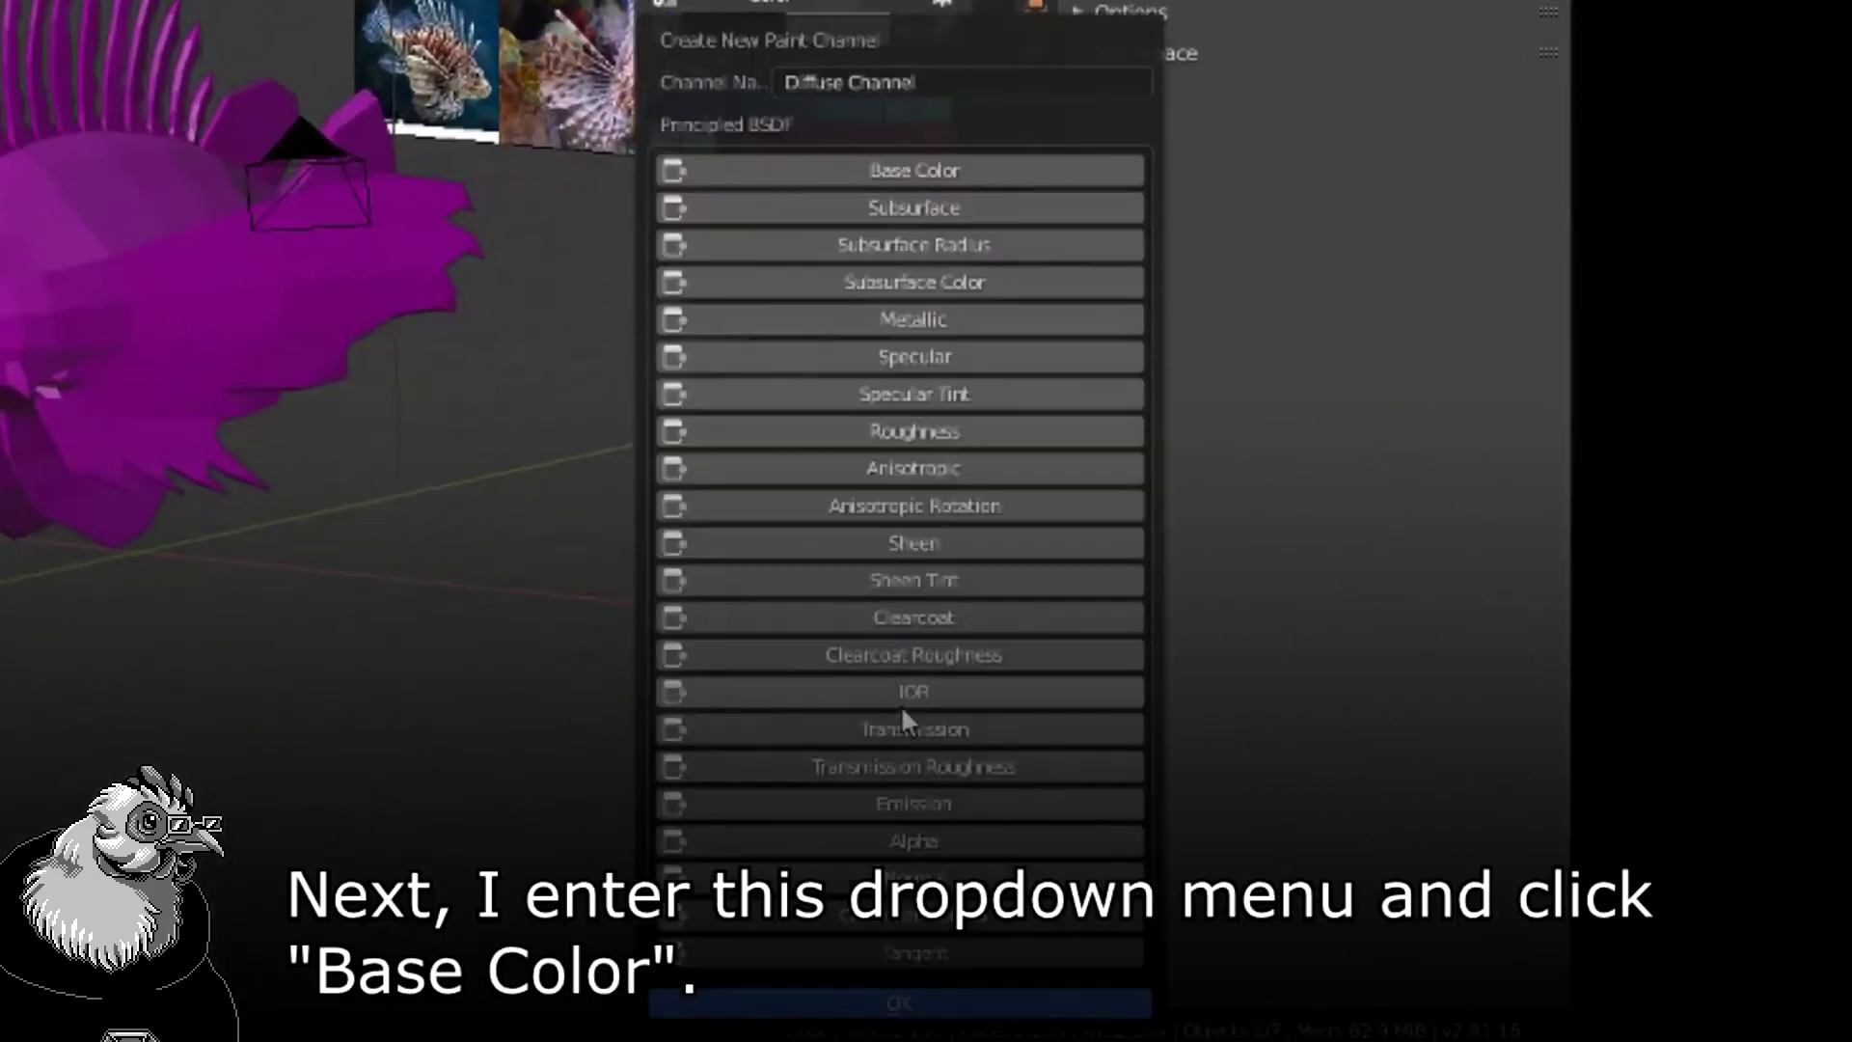
- Create a Base Color paint channel for the material and add a 2048 x 2048 paint layer to it
left_click(853, 170)
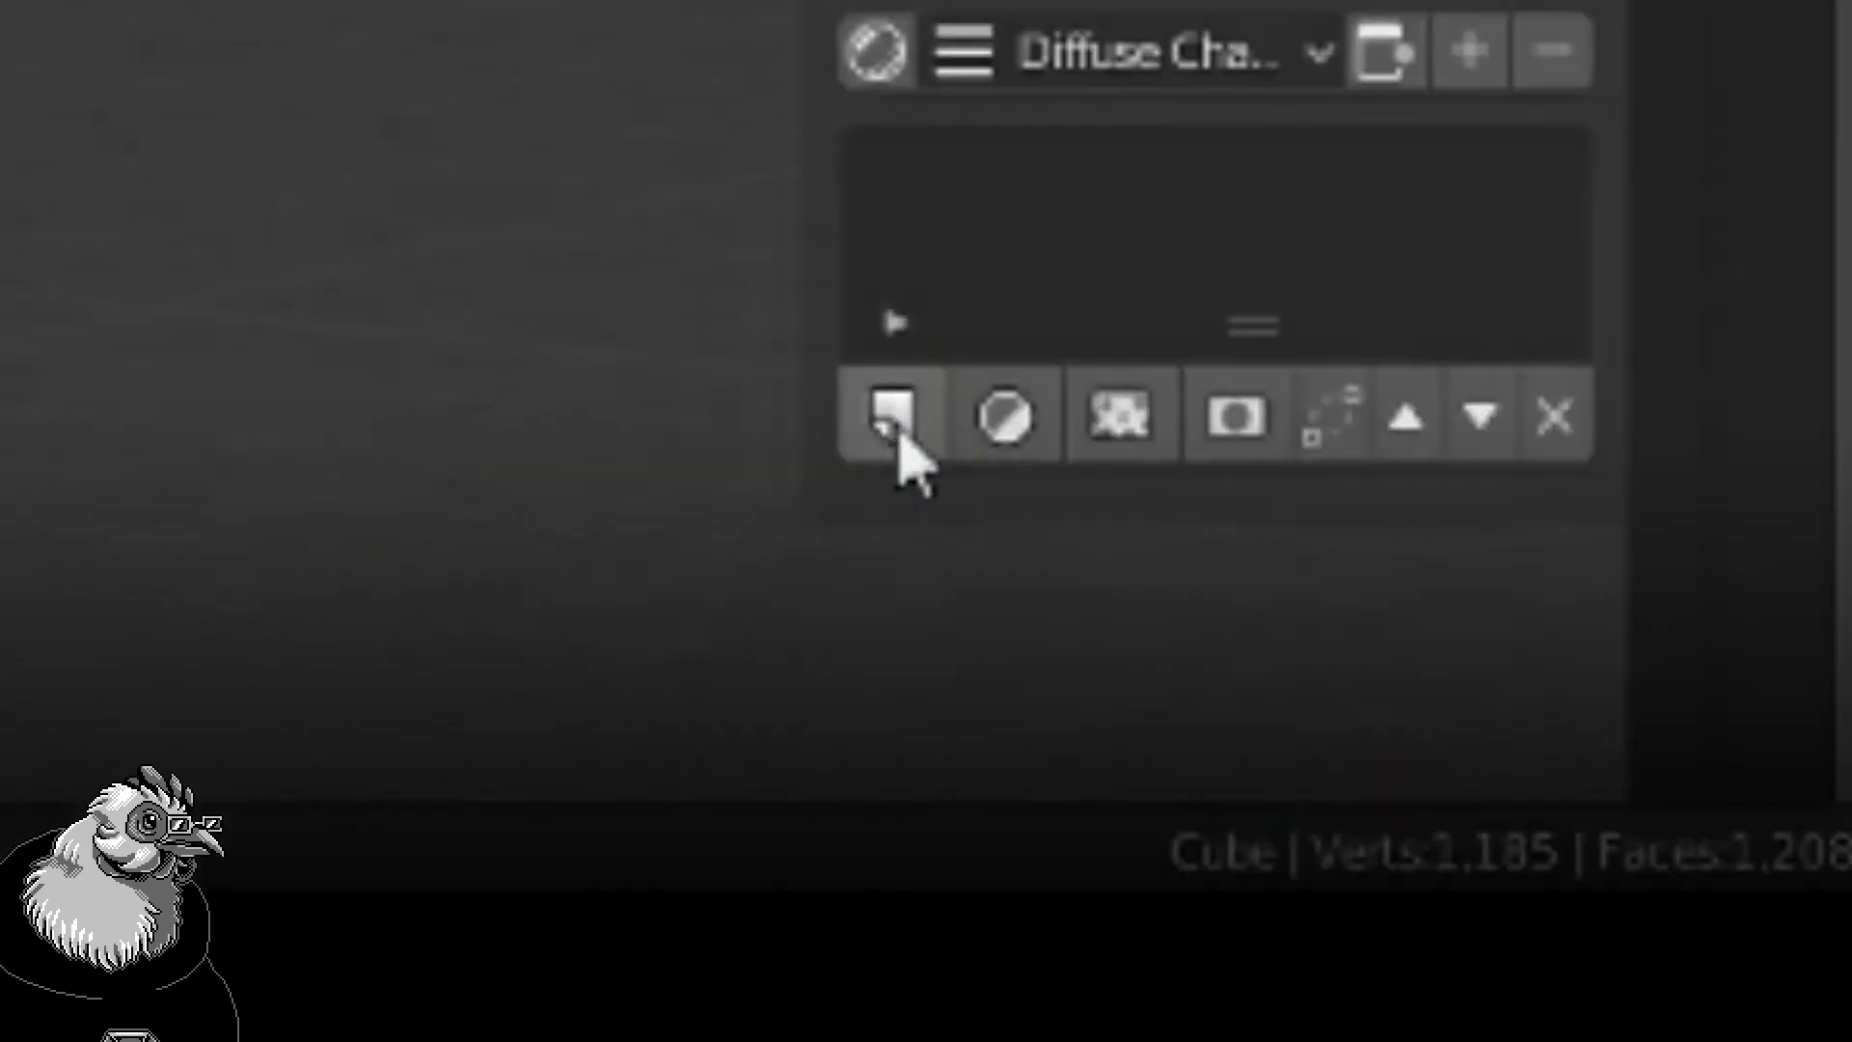
left_click(894, 415)
left_click(1544, 487)
type("2048")
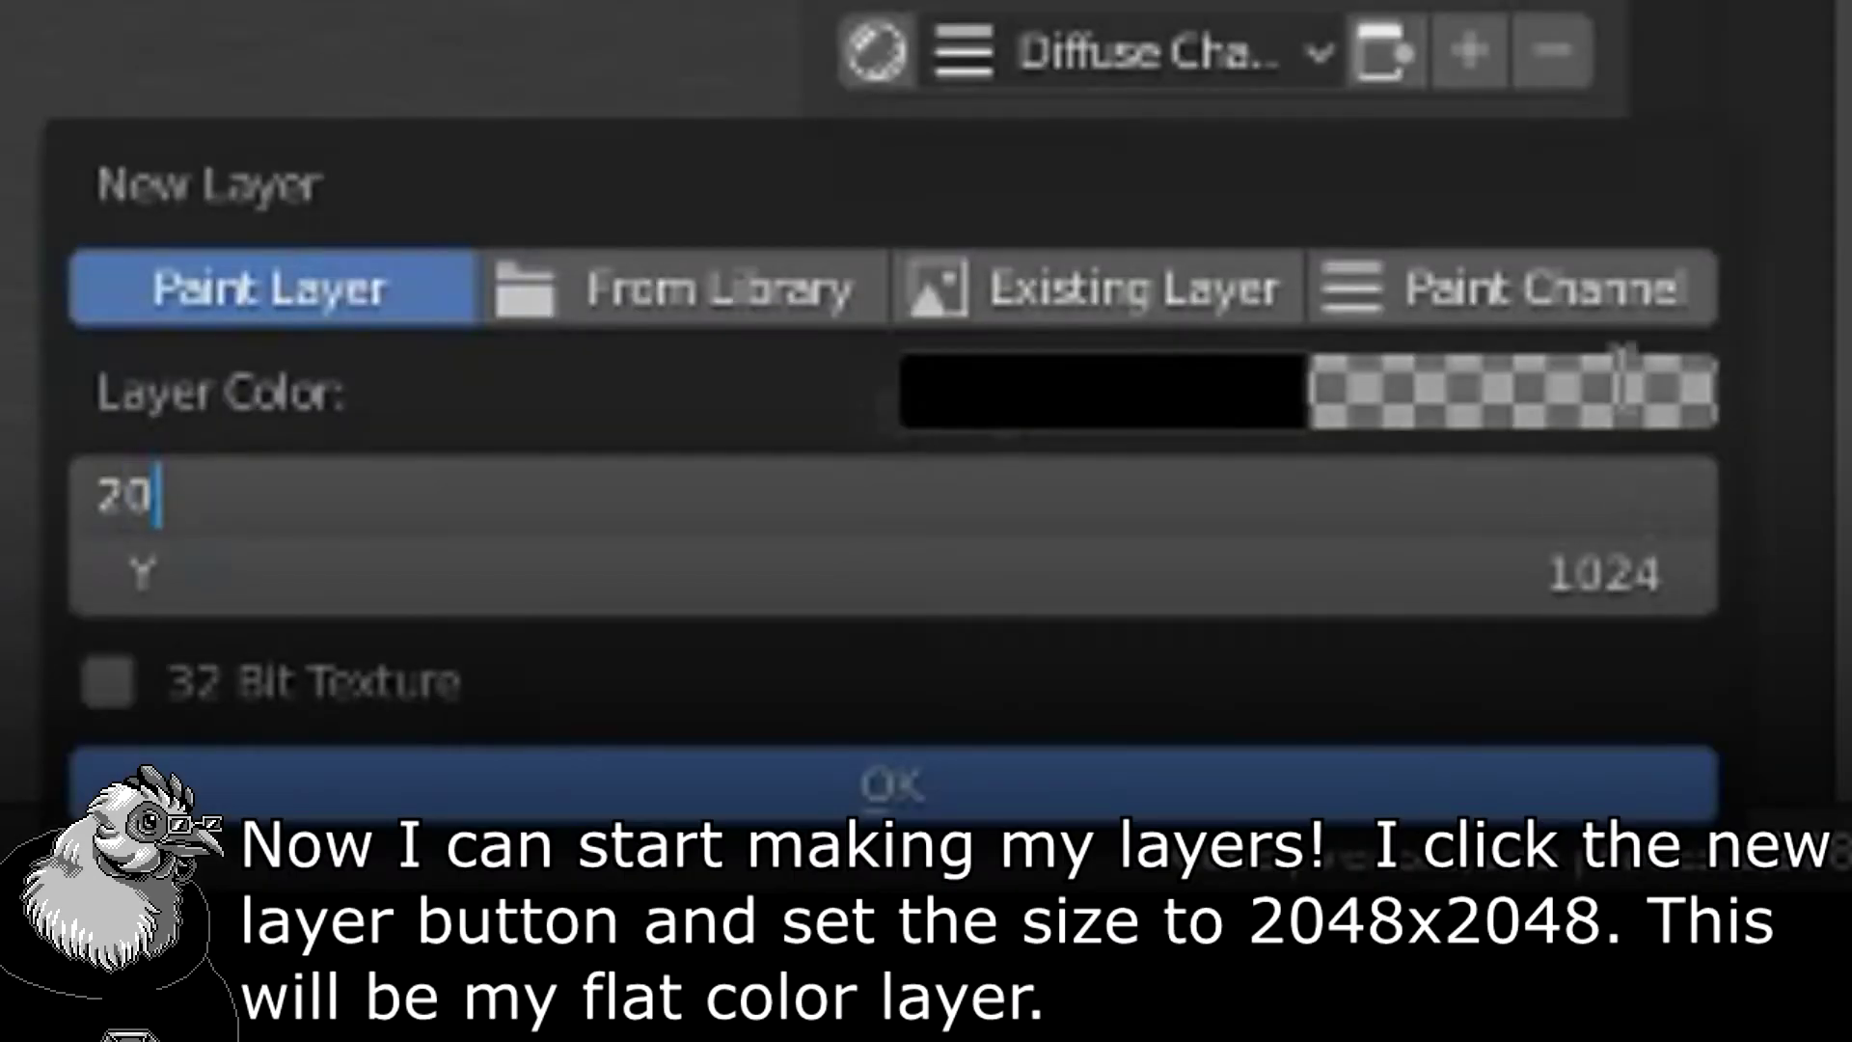
key("Tab")
type("2048")
key("Return")
left_click(893, 783)
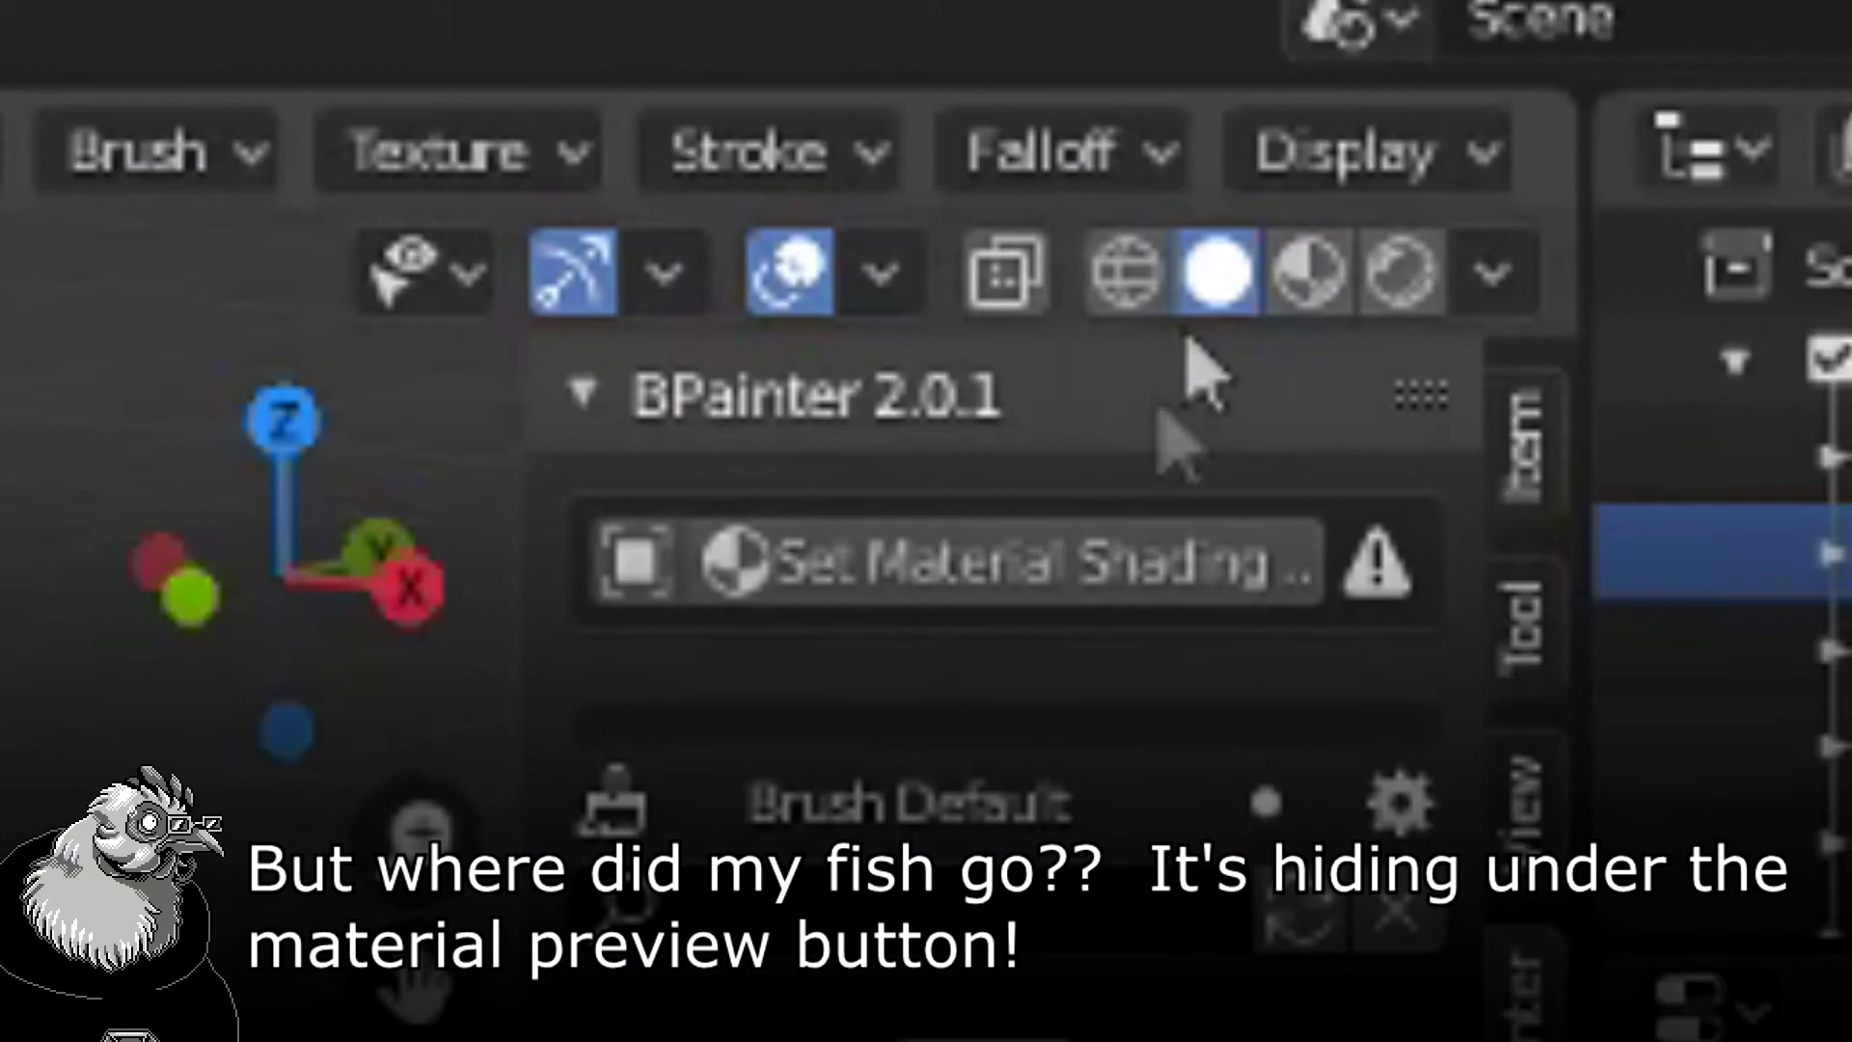
- Show the main viewport in material preview and sample a reddish-brown brush color from the lionfish reference's striped body
left_click(1364, 193)
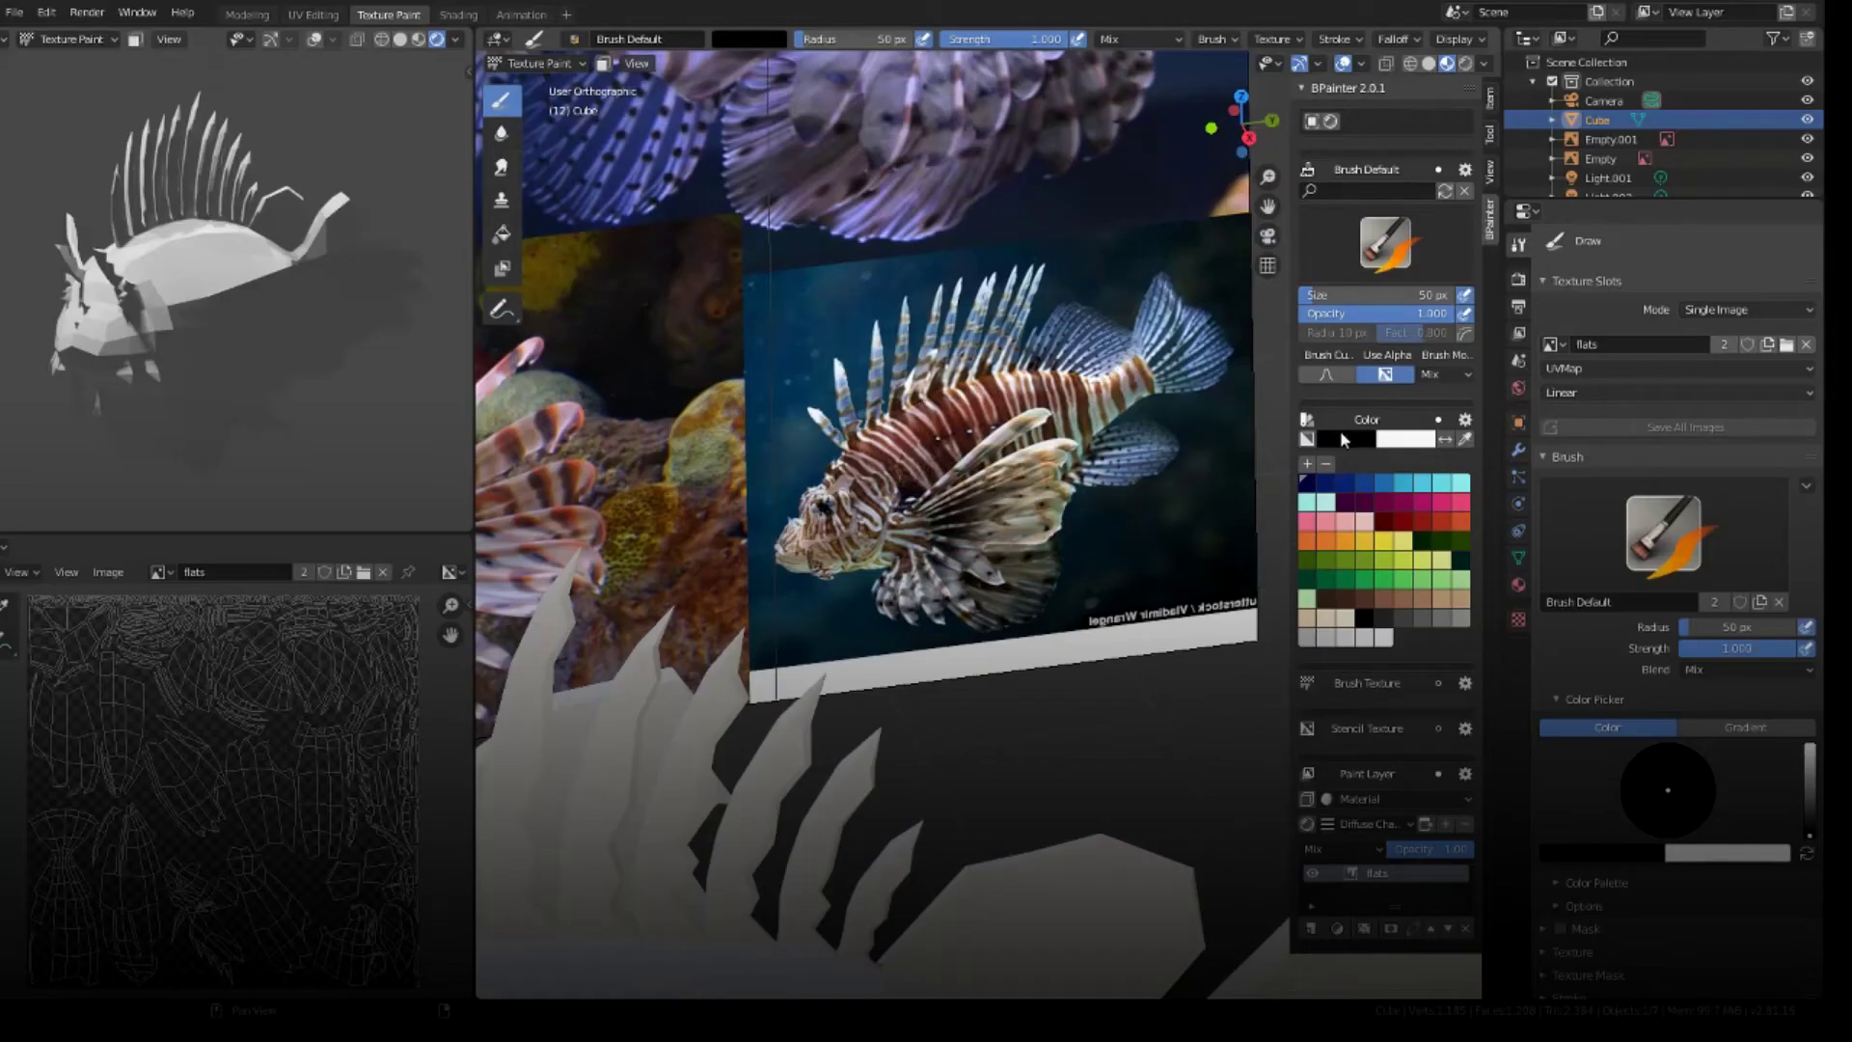
left_click(1340, 436)
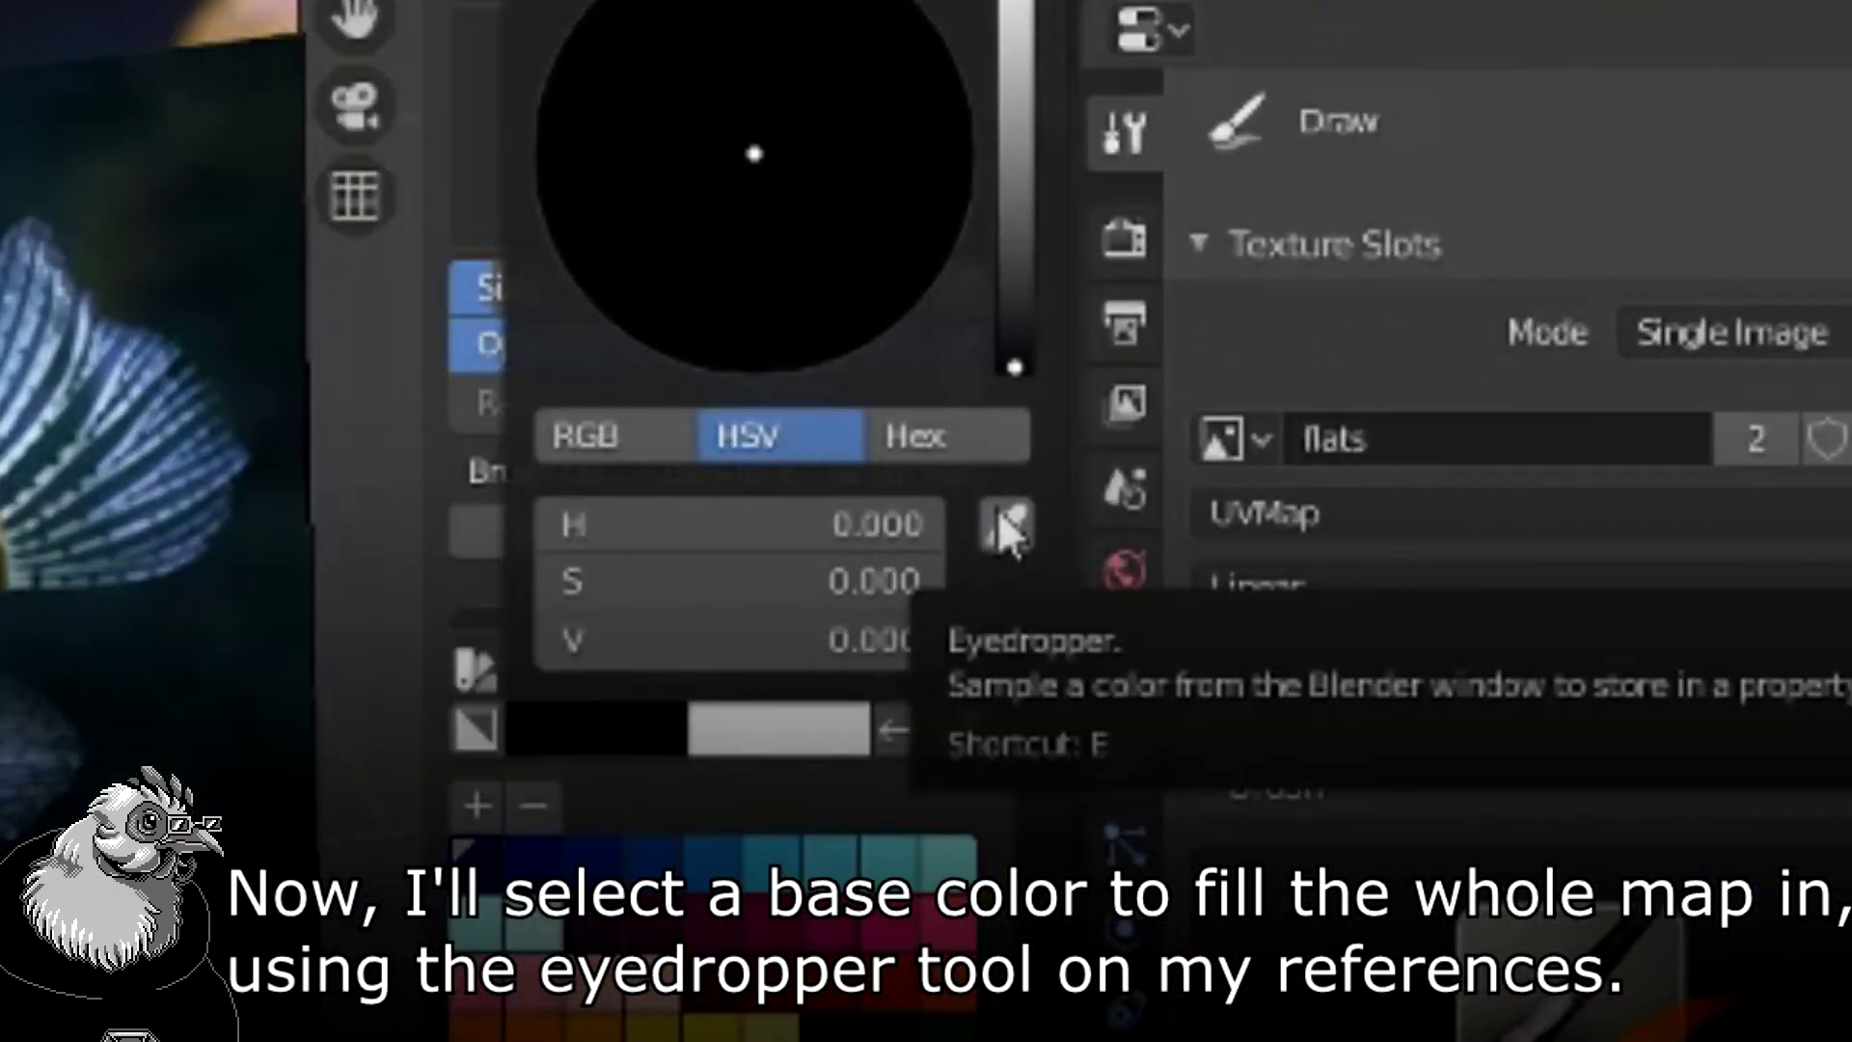
left_click(1004, 526)
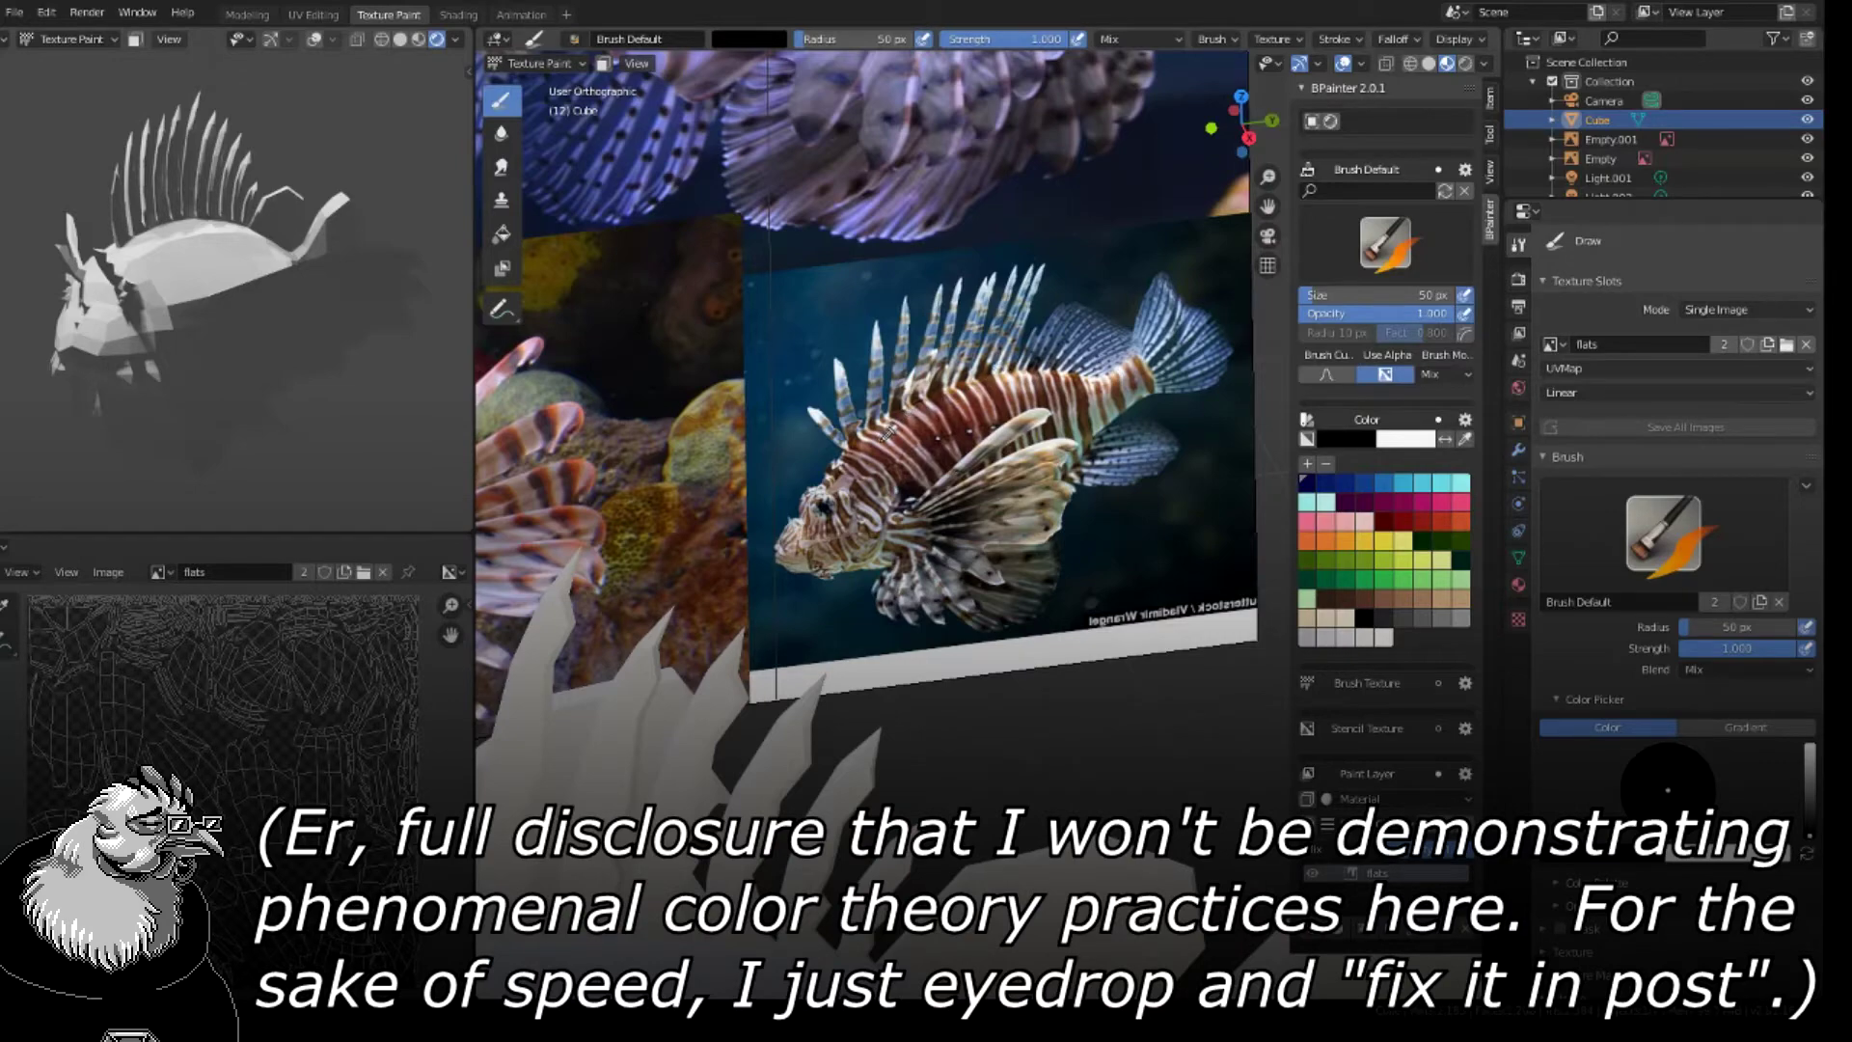
left_click(890, 433)
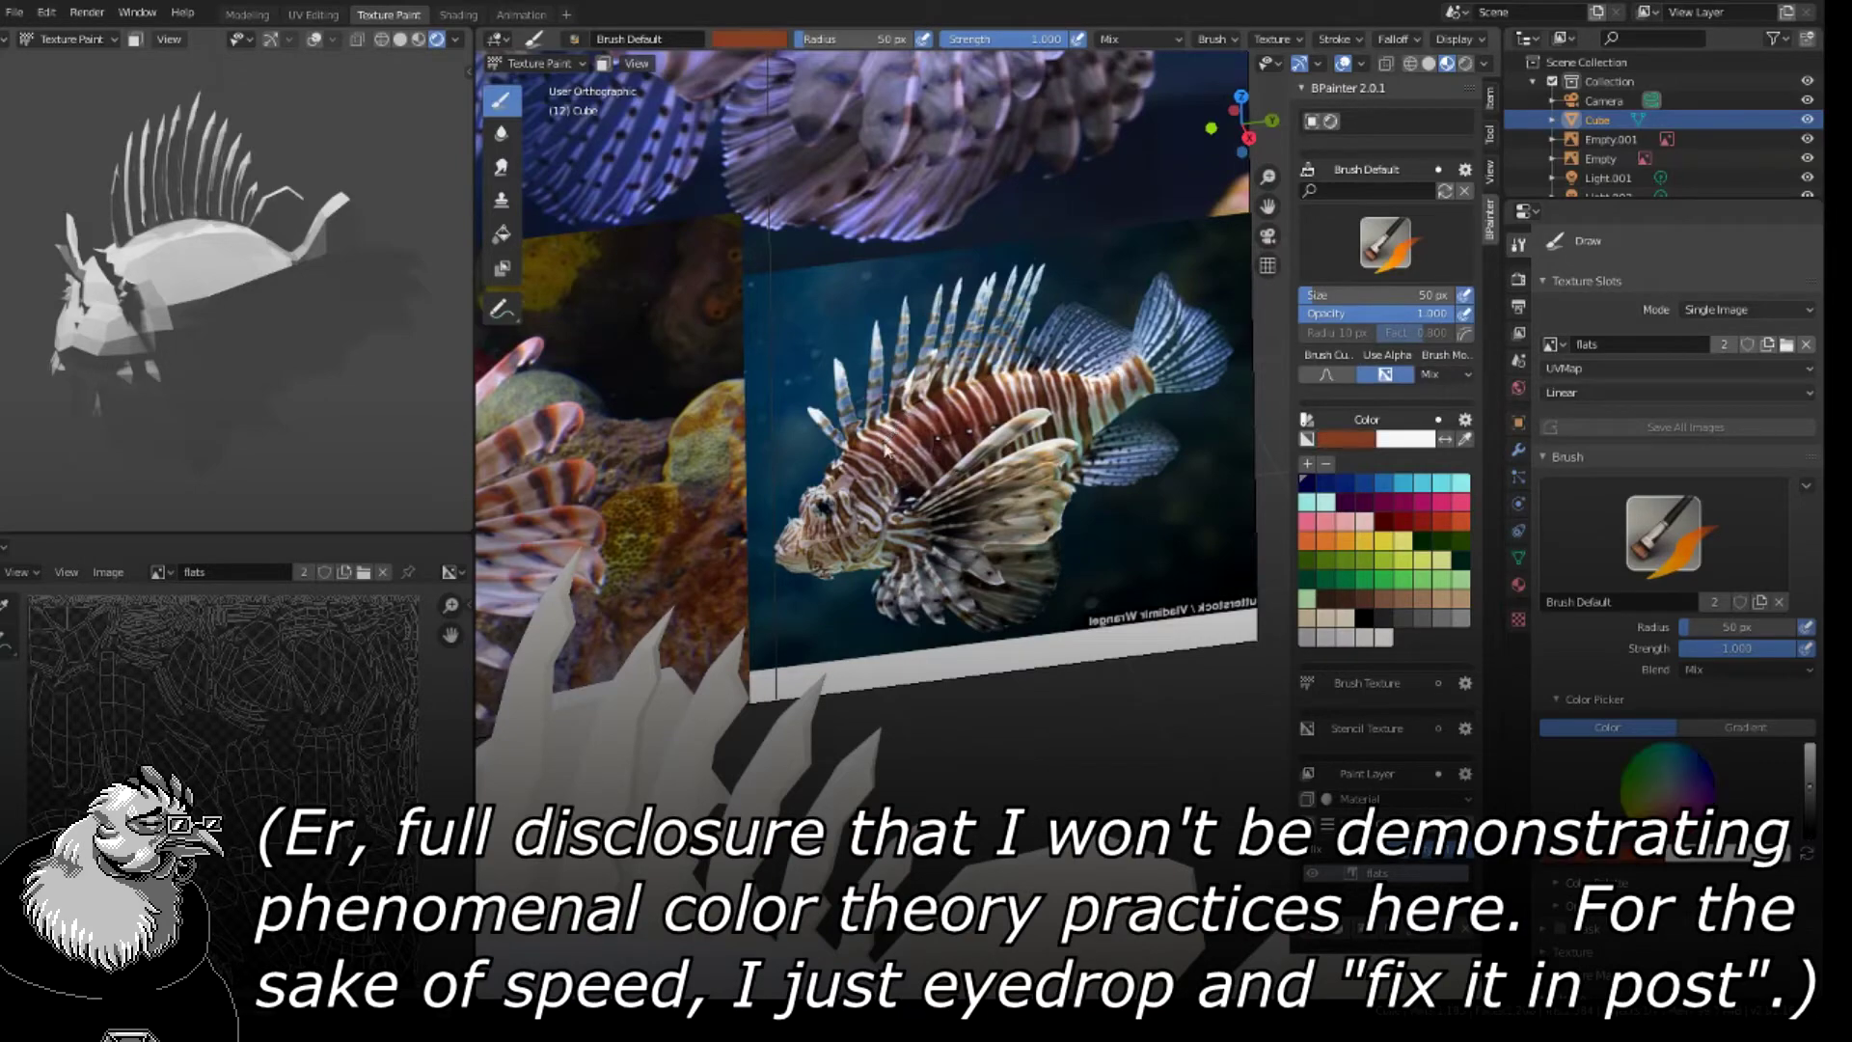
- Choose the Brush Fill brush and fill the whole fish with the sampled reddish-brown
left_click(1385, 243)
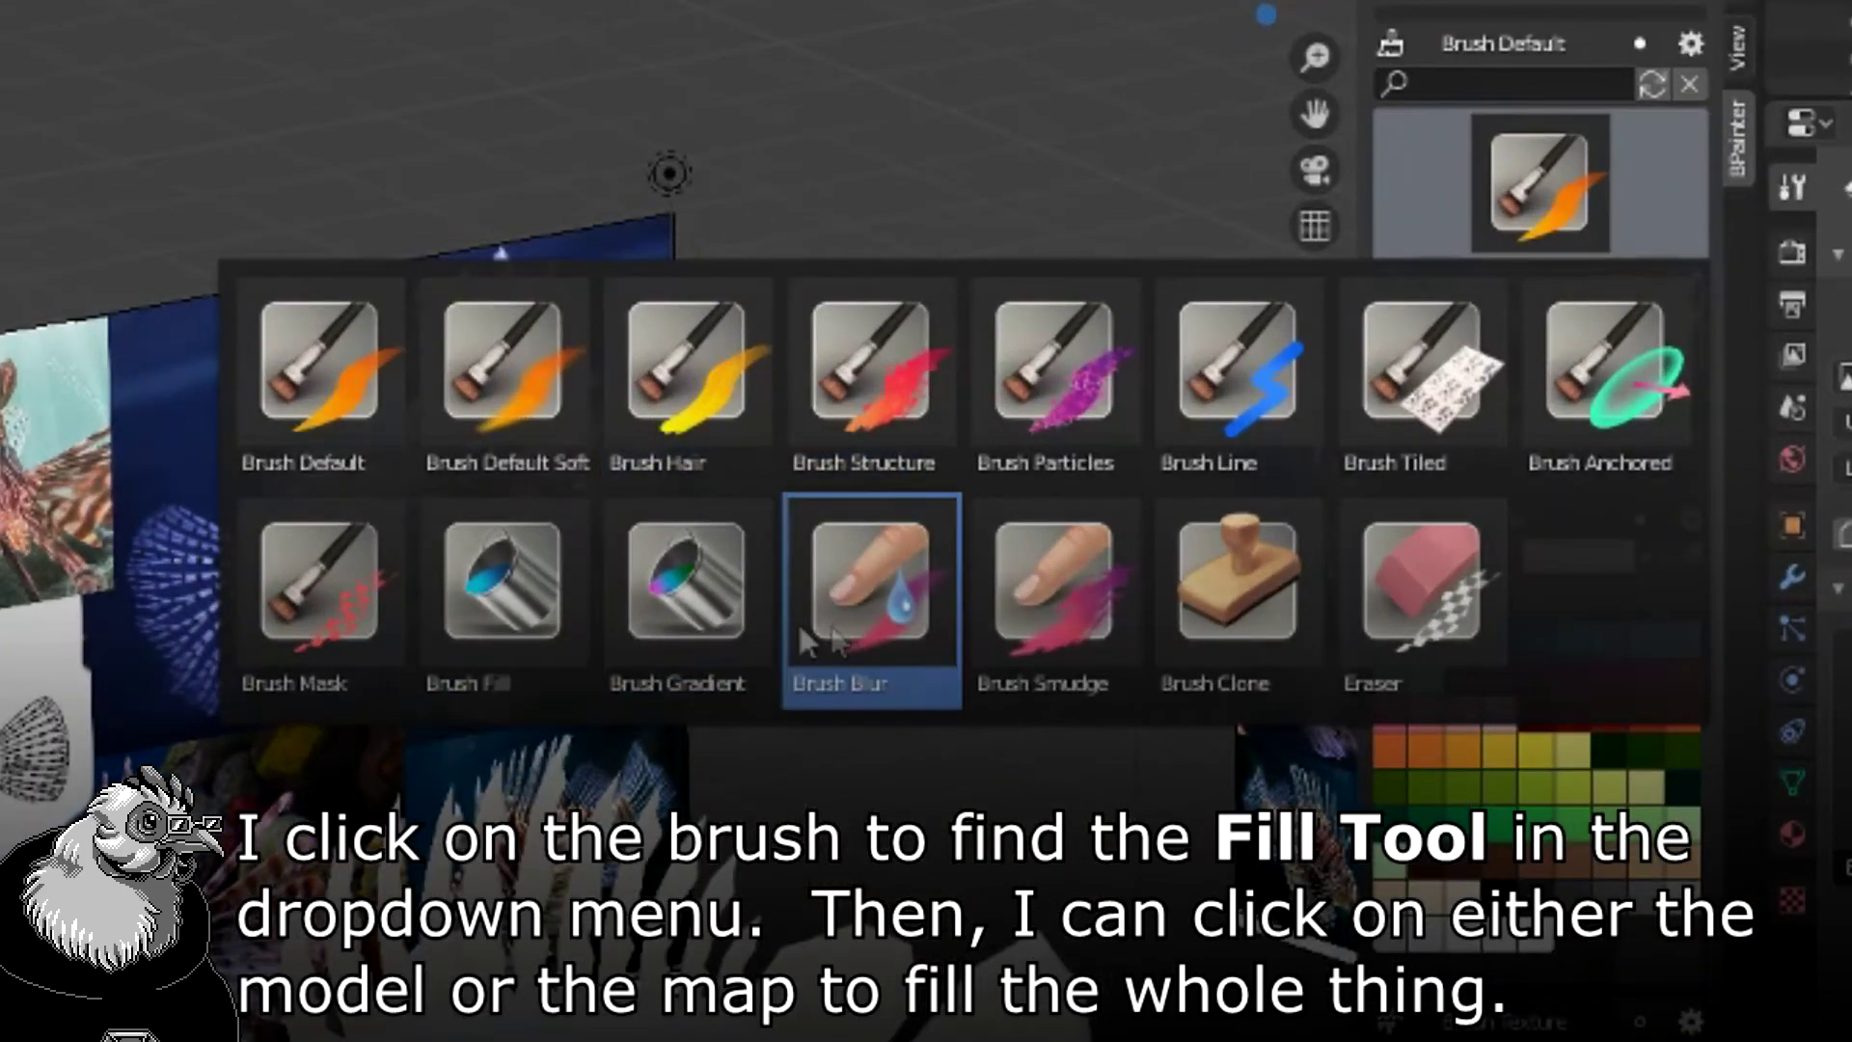
left_click(540, 636)
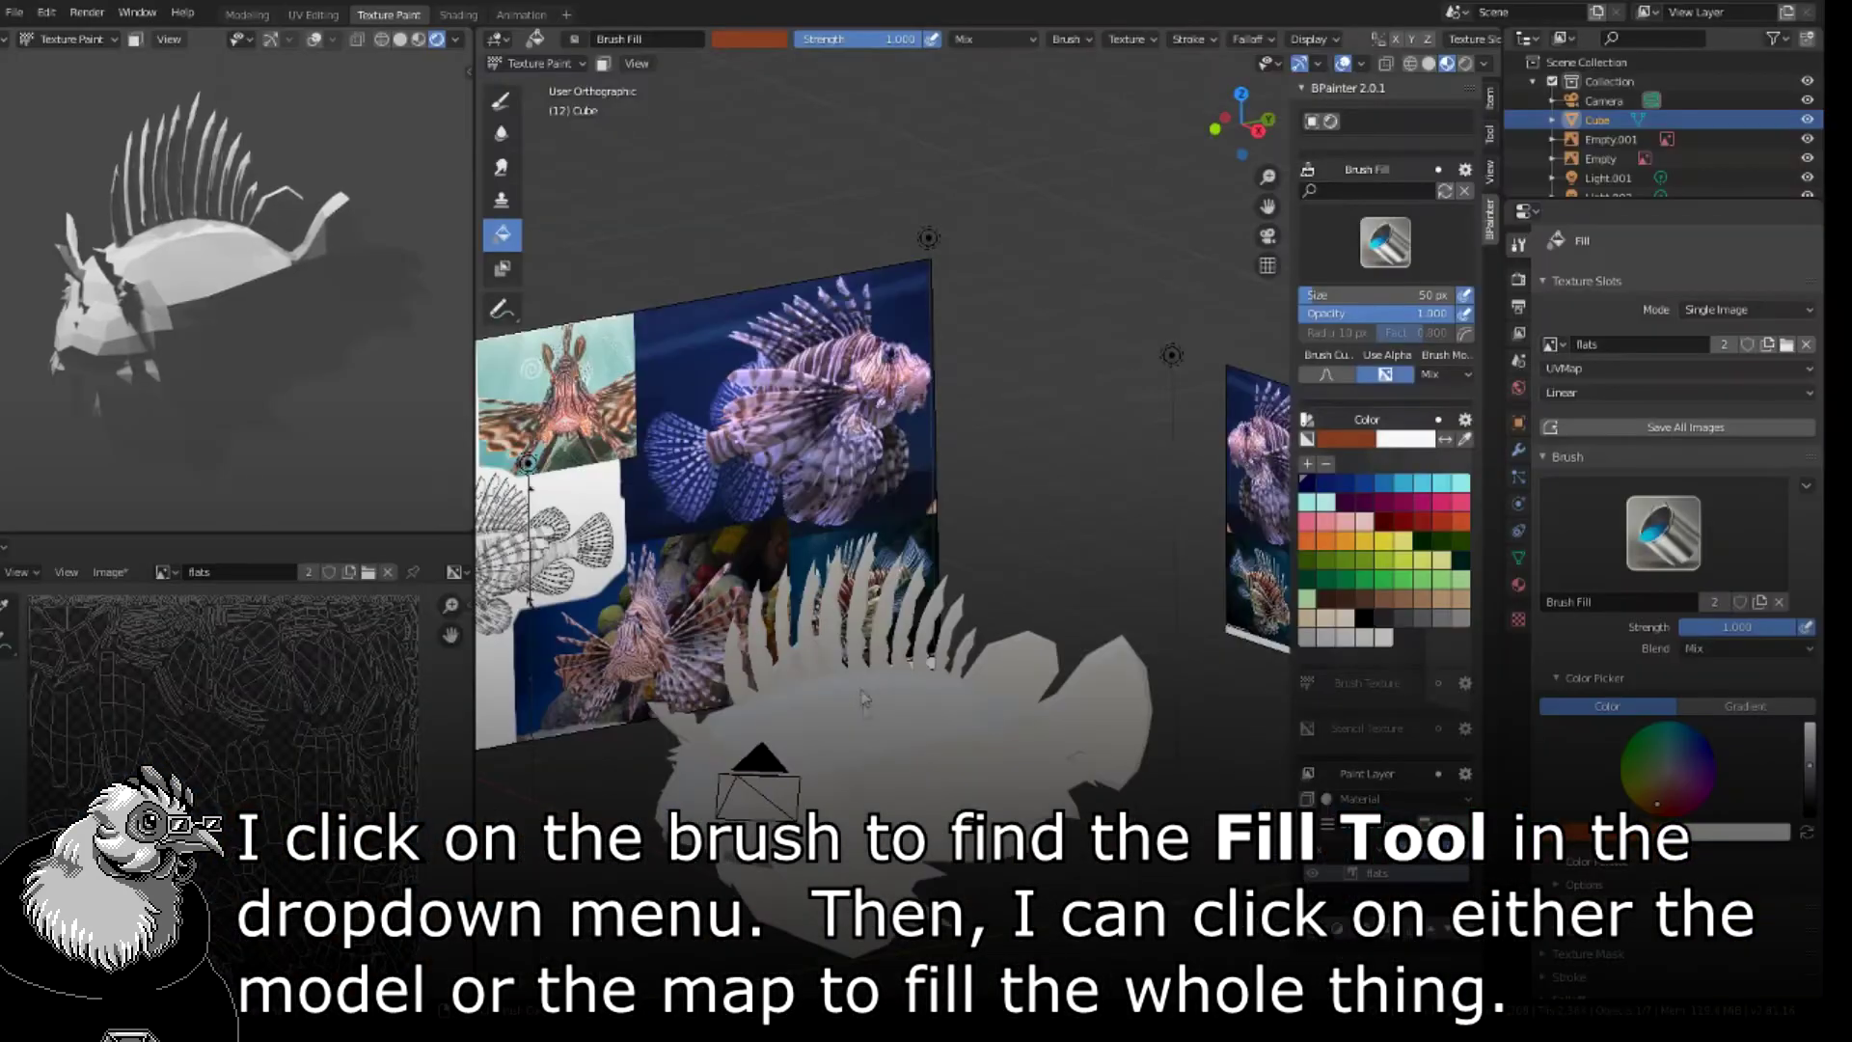
left_click(878, 725)
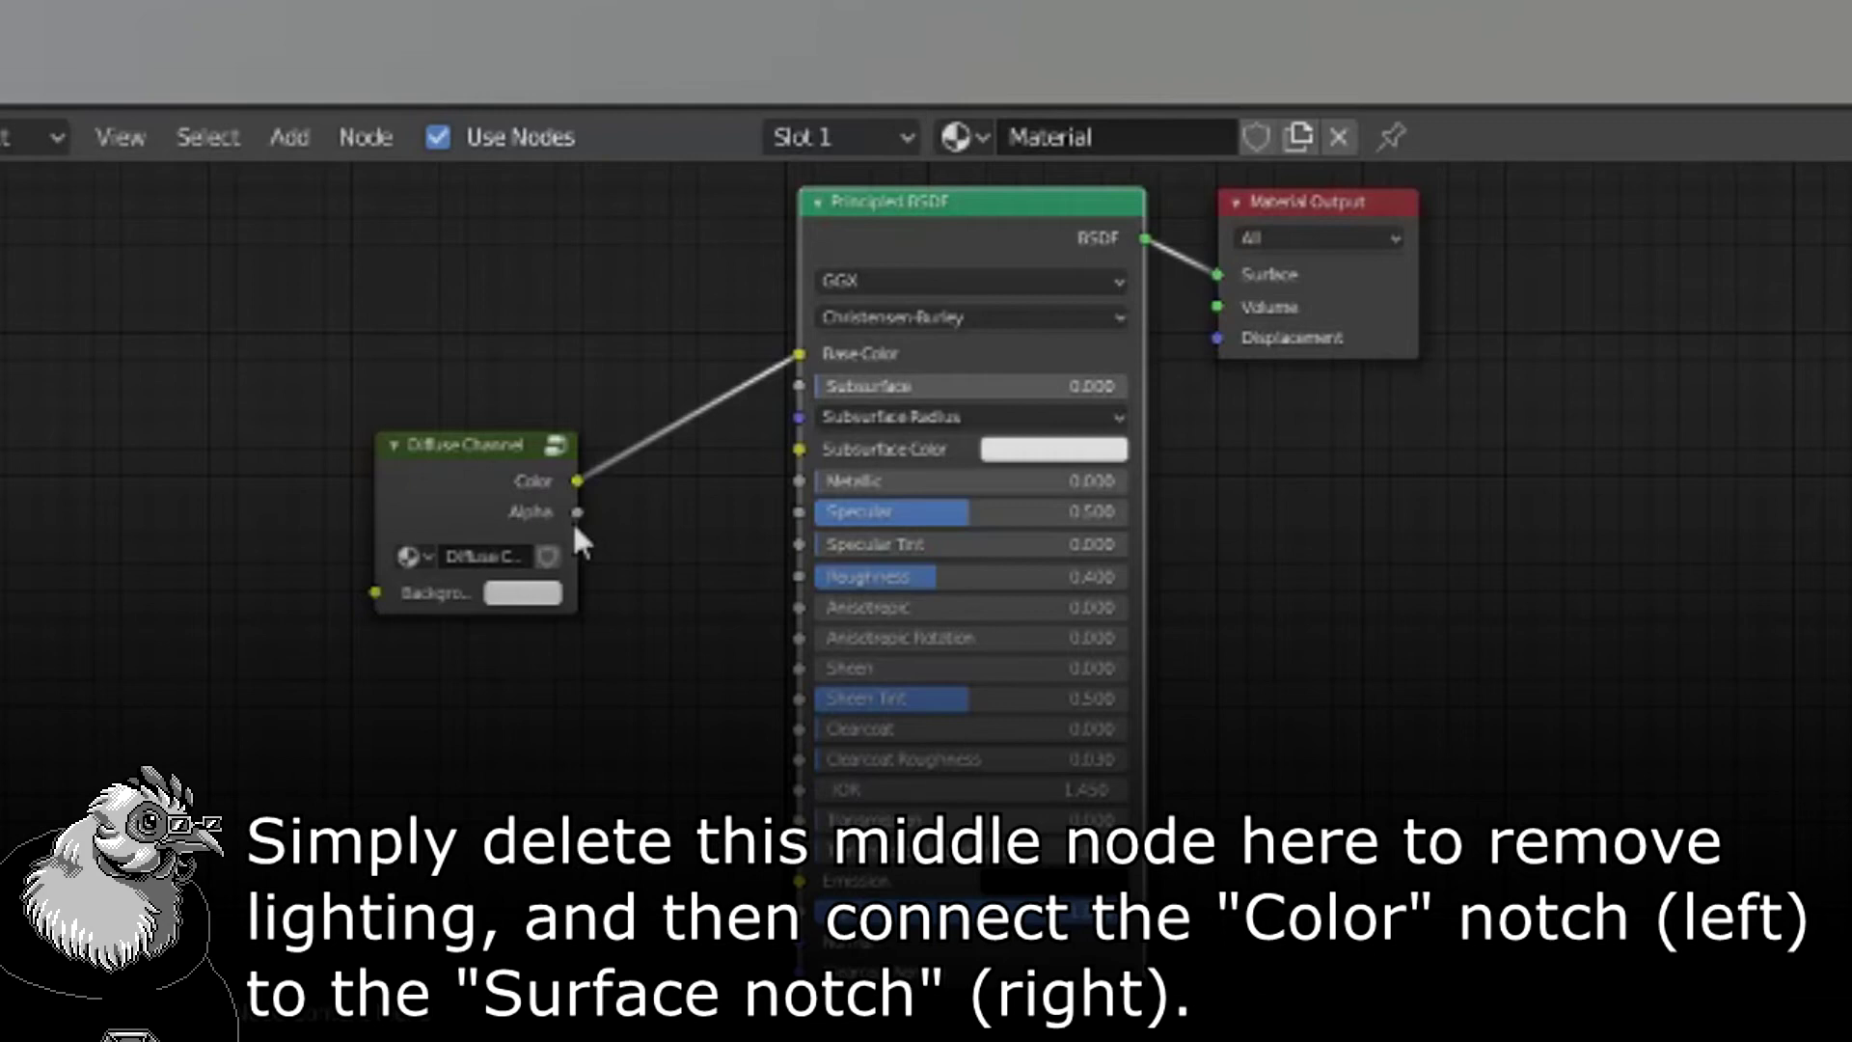
- Delete the Principled BSDF node and connect the Diffuse Channel's Color output to the Material Output's Surface input
key("Delete")
left_click_drag(577, 481, 1217, 275)
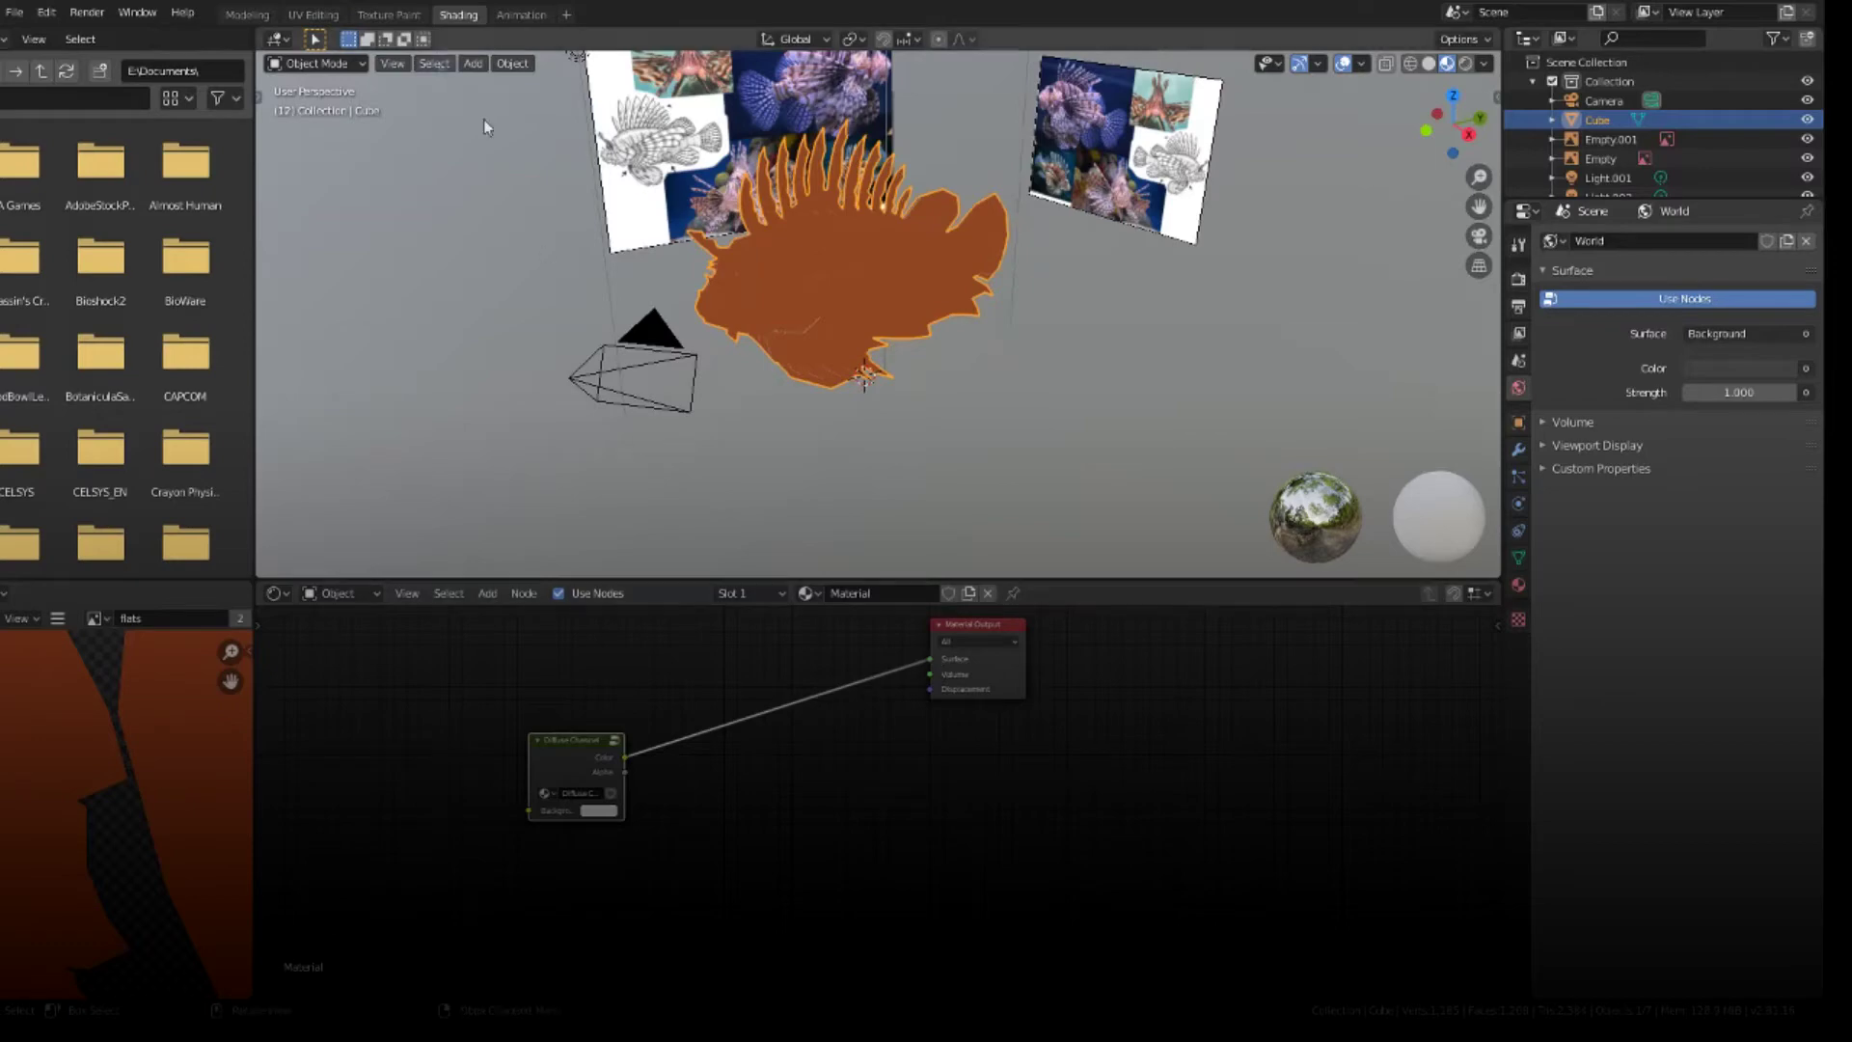
- Return to the Texture Paint workspace, frame the fish from a new angle and switch the brush to Brush Default
left_click(386, 14)
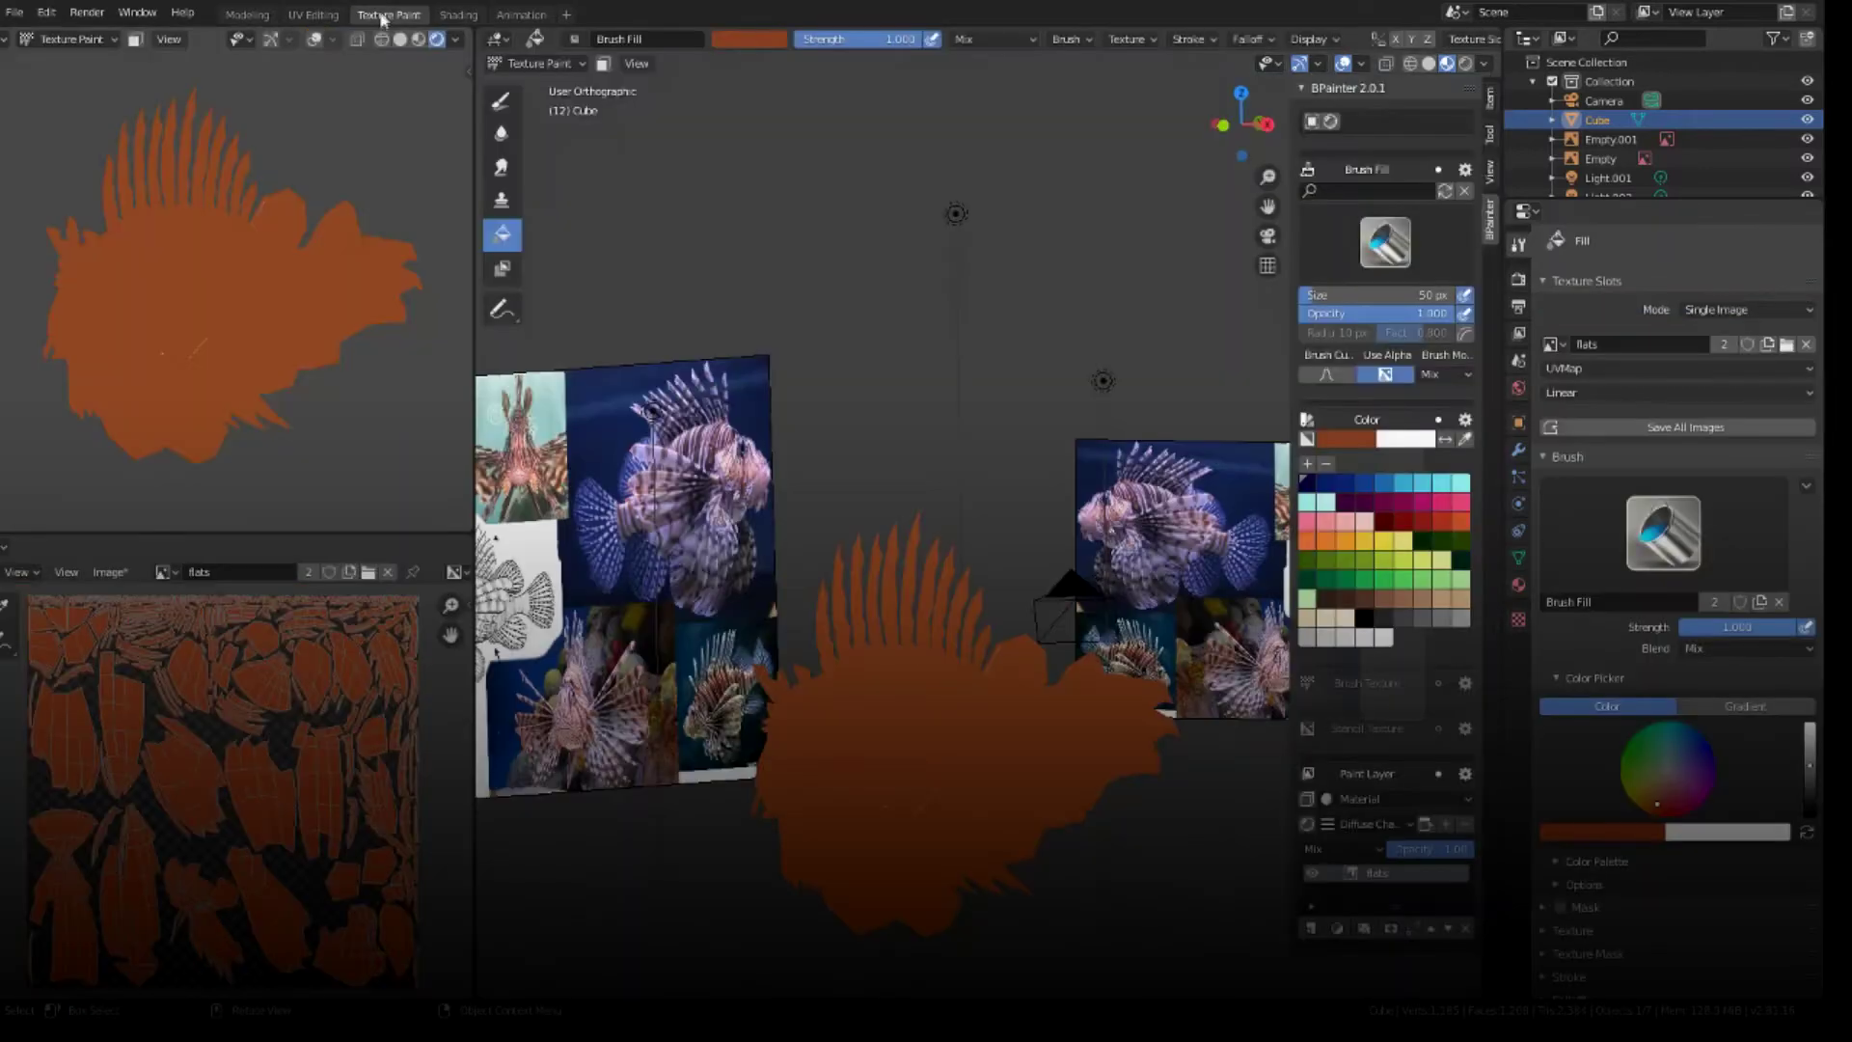
mouse_move(322, 309)
middle_mouse_down()
mouse_move(269, 301)
mouse_move(307, 309)
middle_mouse_up()
middle_click_drag(1164, 733, 1280, 394)
left_click(1386, 241)
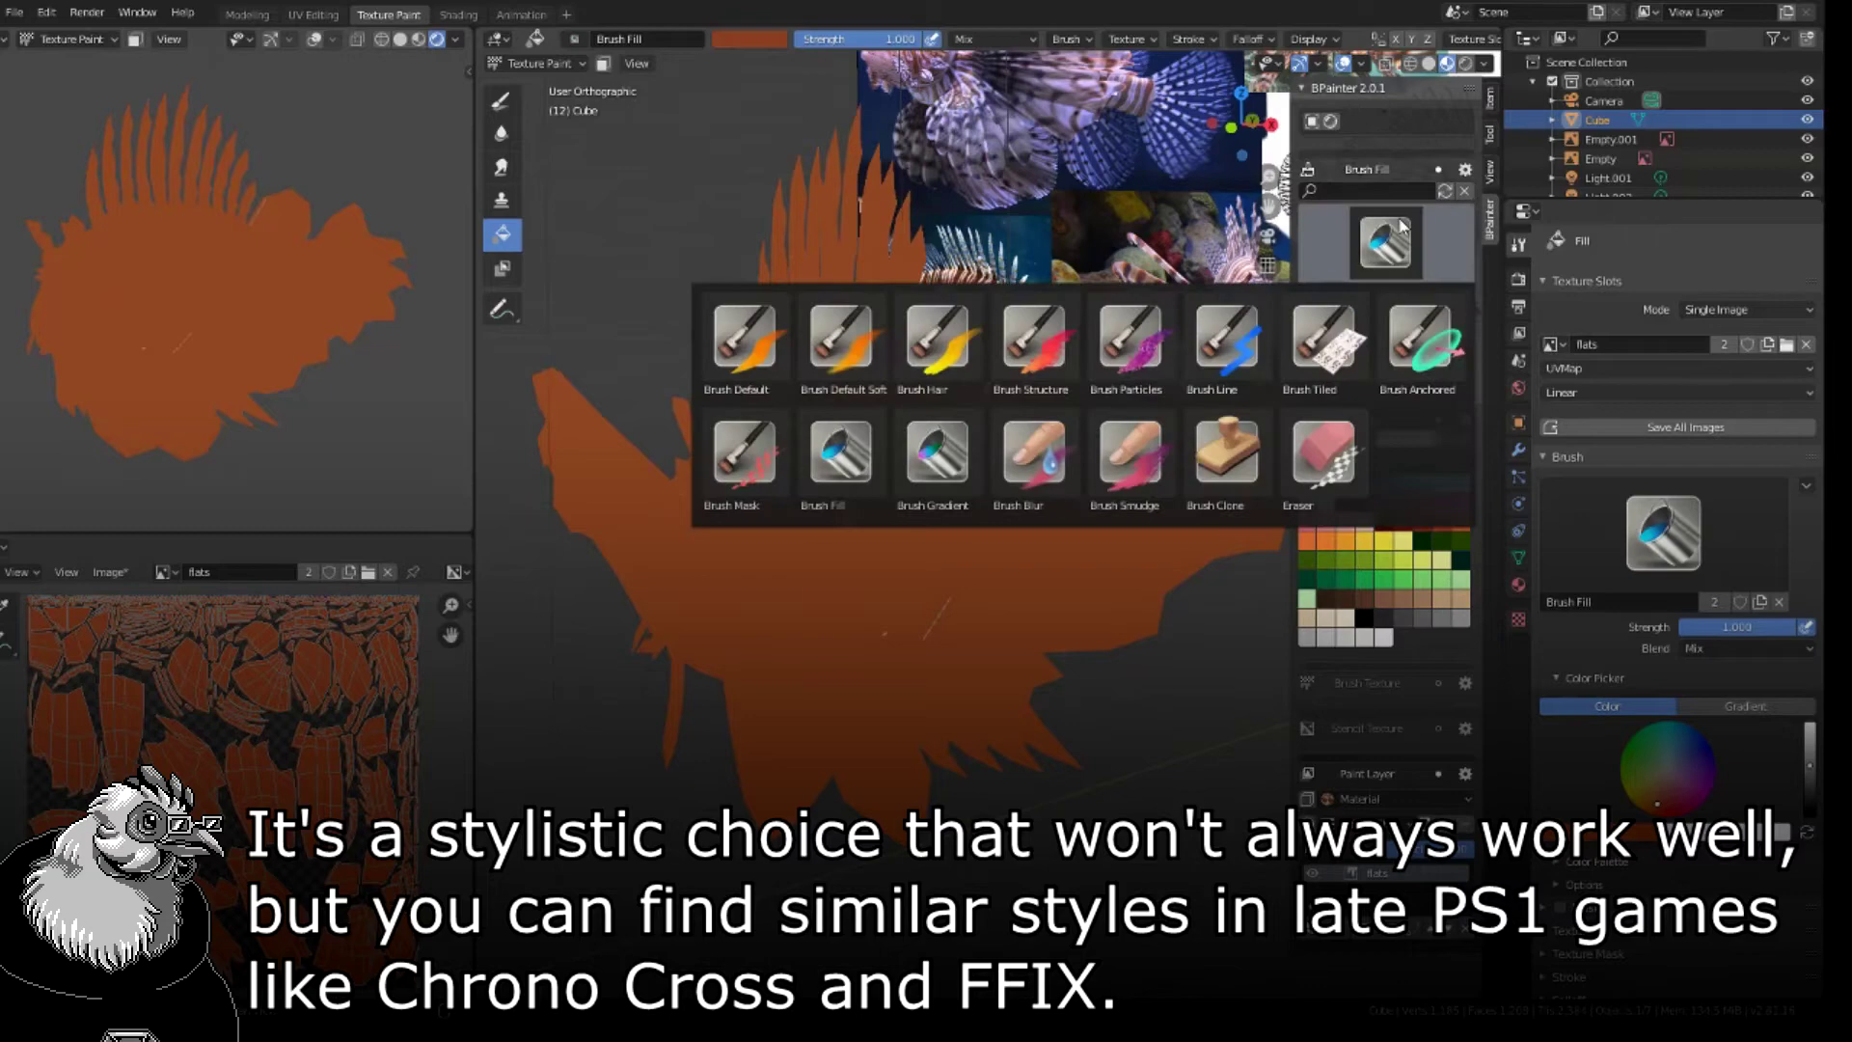
left_click(752, 355)
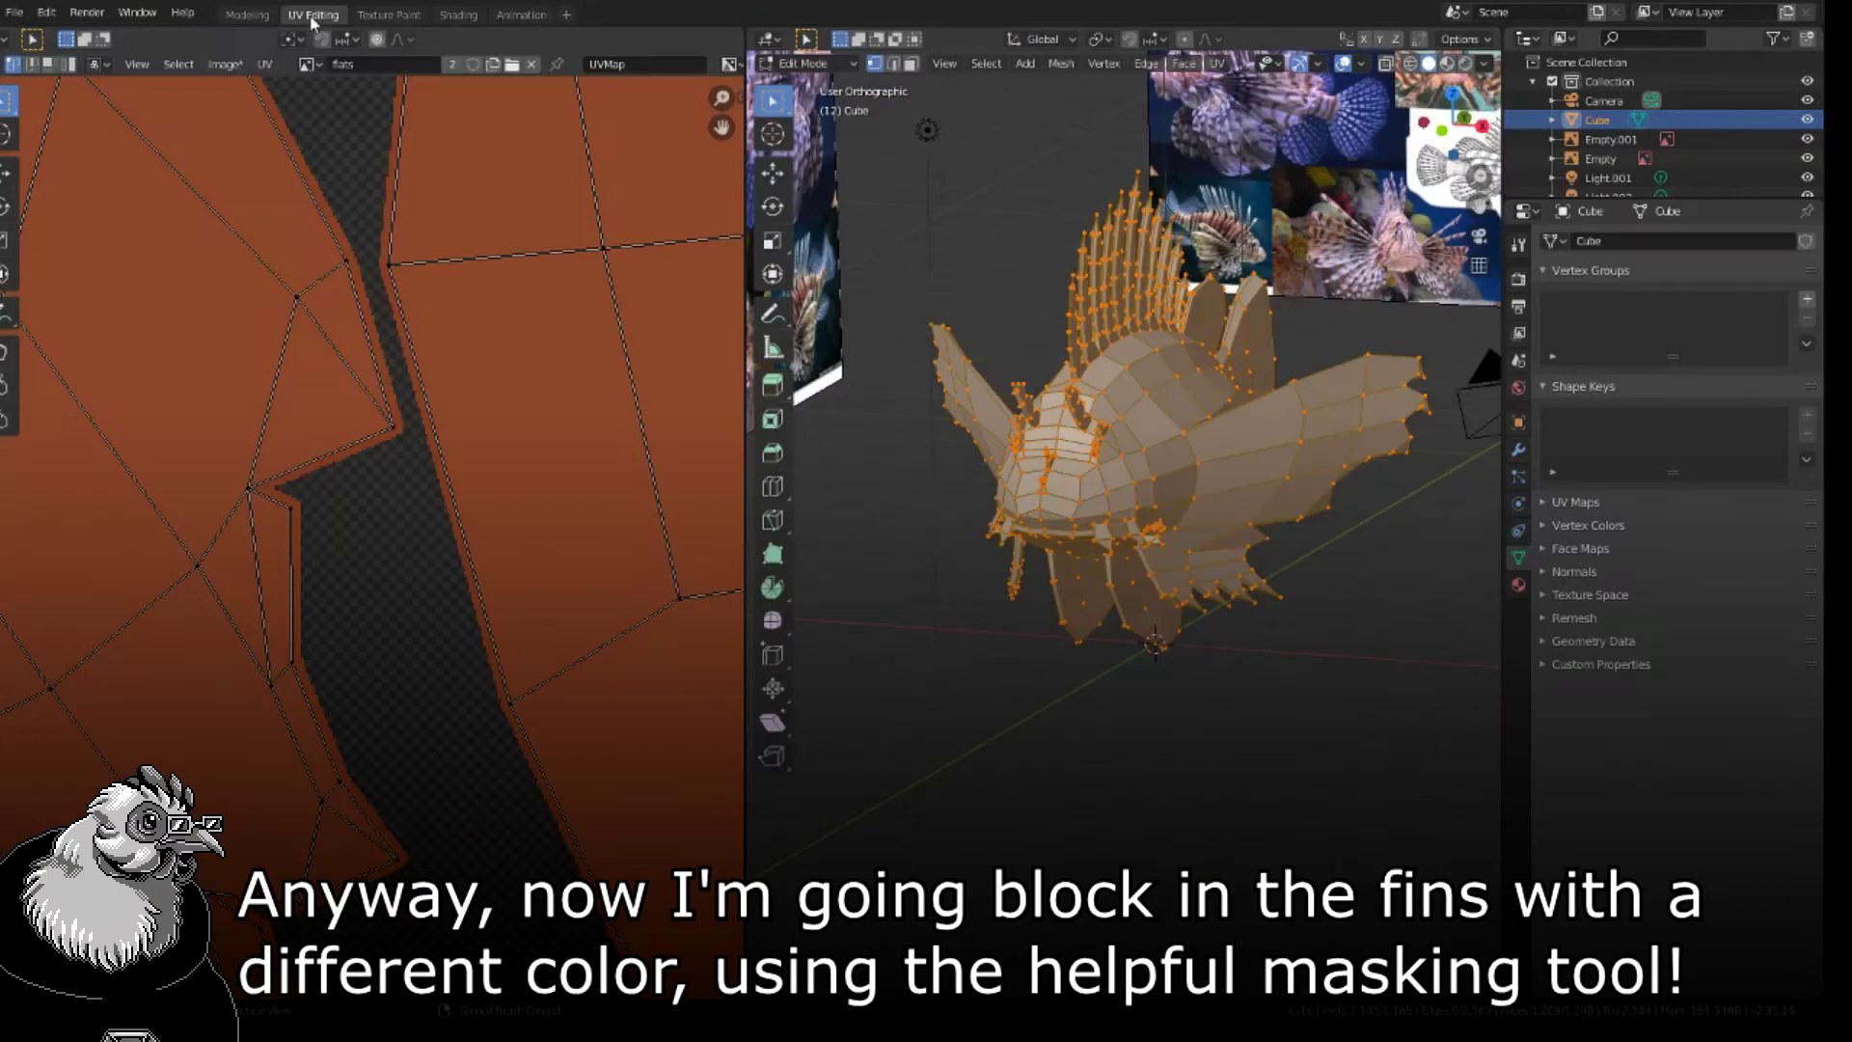
- In the UV Editing workspace's mesh edit view, select all the tail fin faces through the mesh using X-ray
left_click(312, 14)
middle_click_drag(1080, 487, 1028, 599)
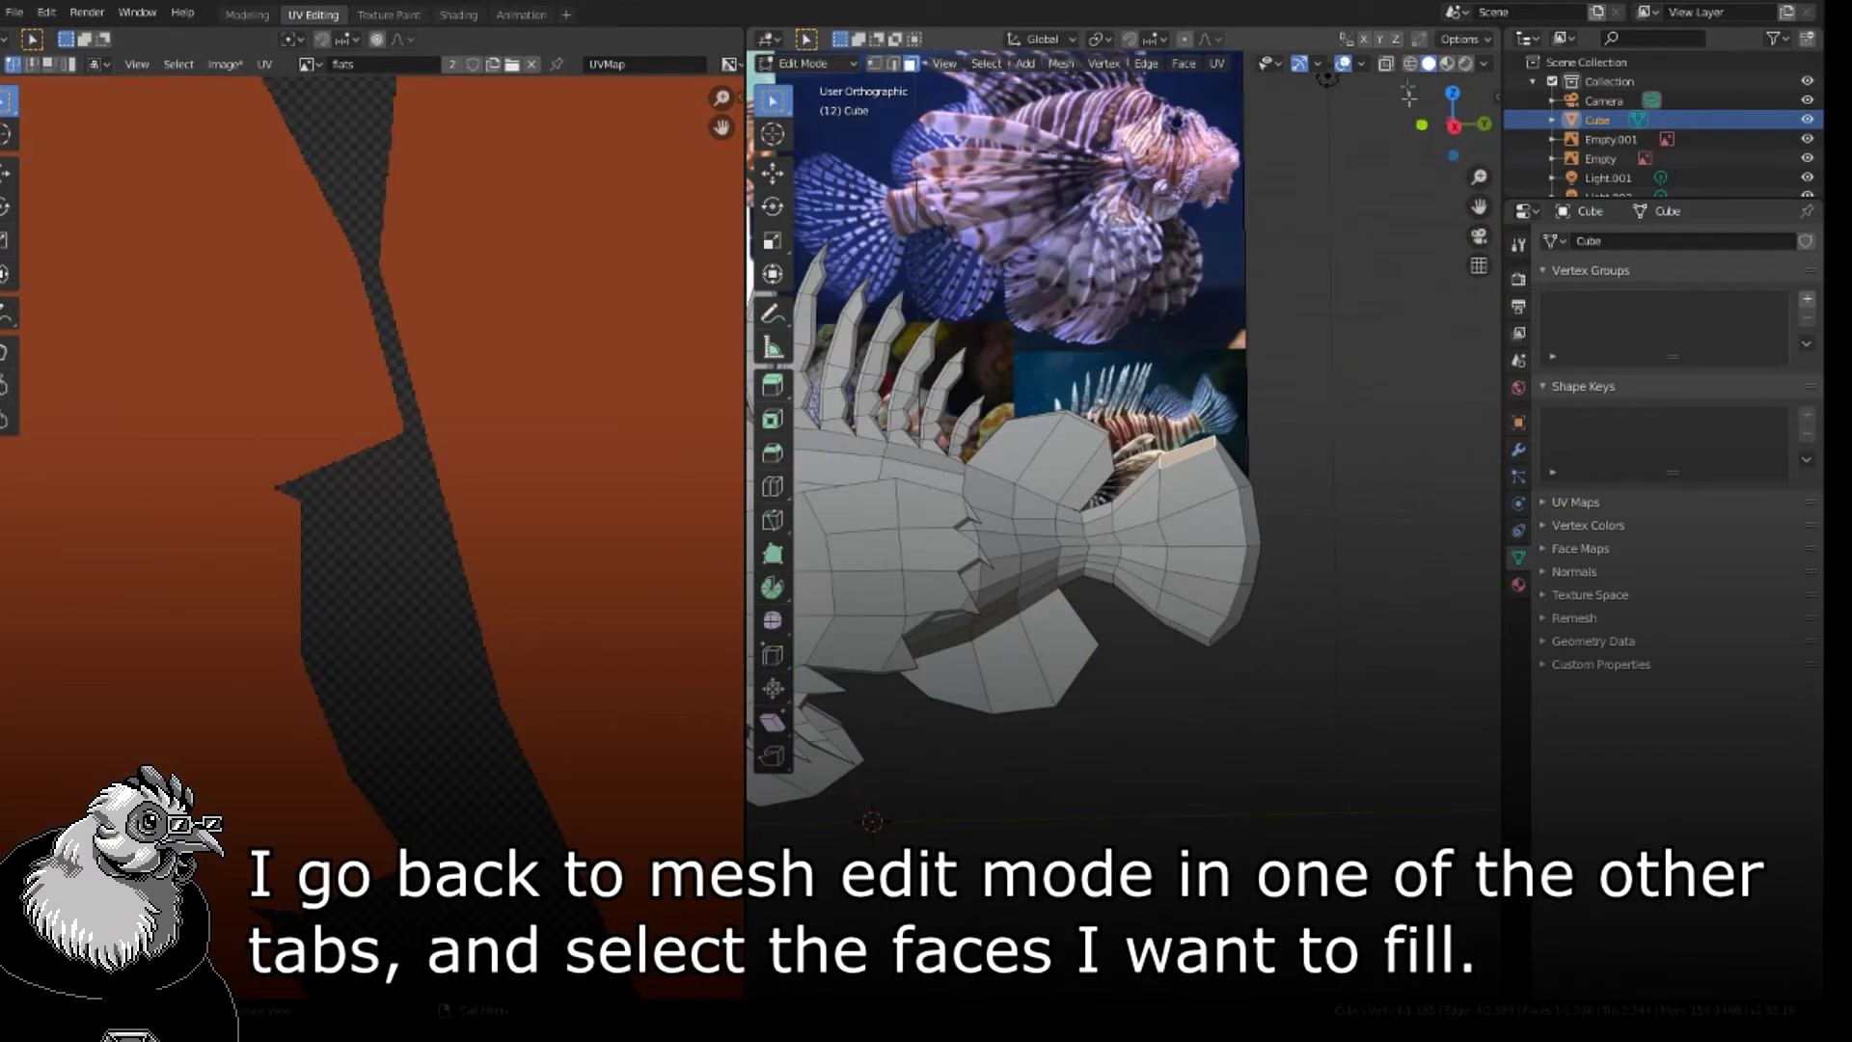
key("alt+z")
right_click_drag(1136, 449, 1272, 691, "ctrl")
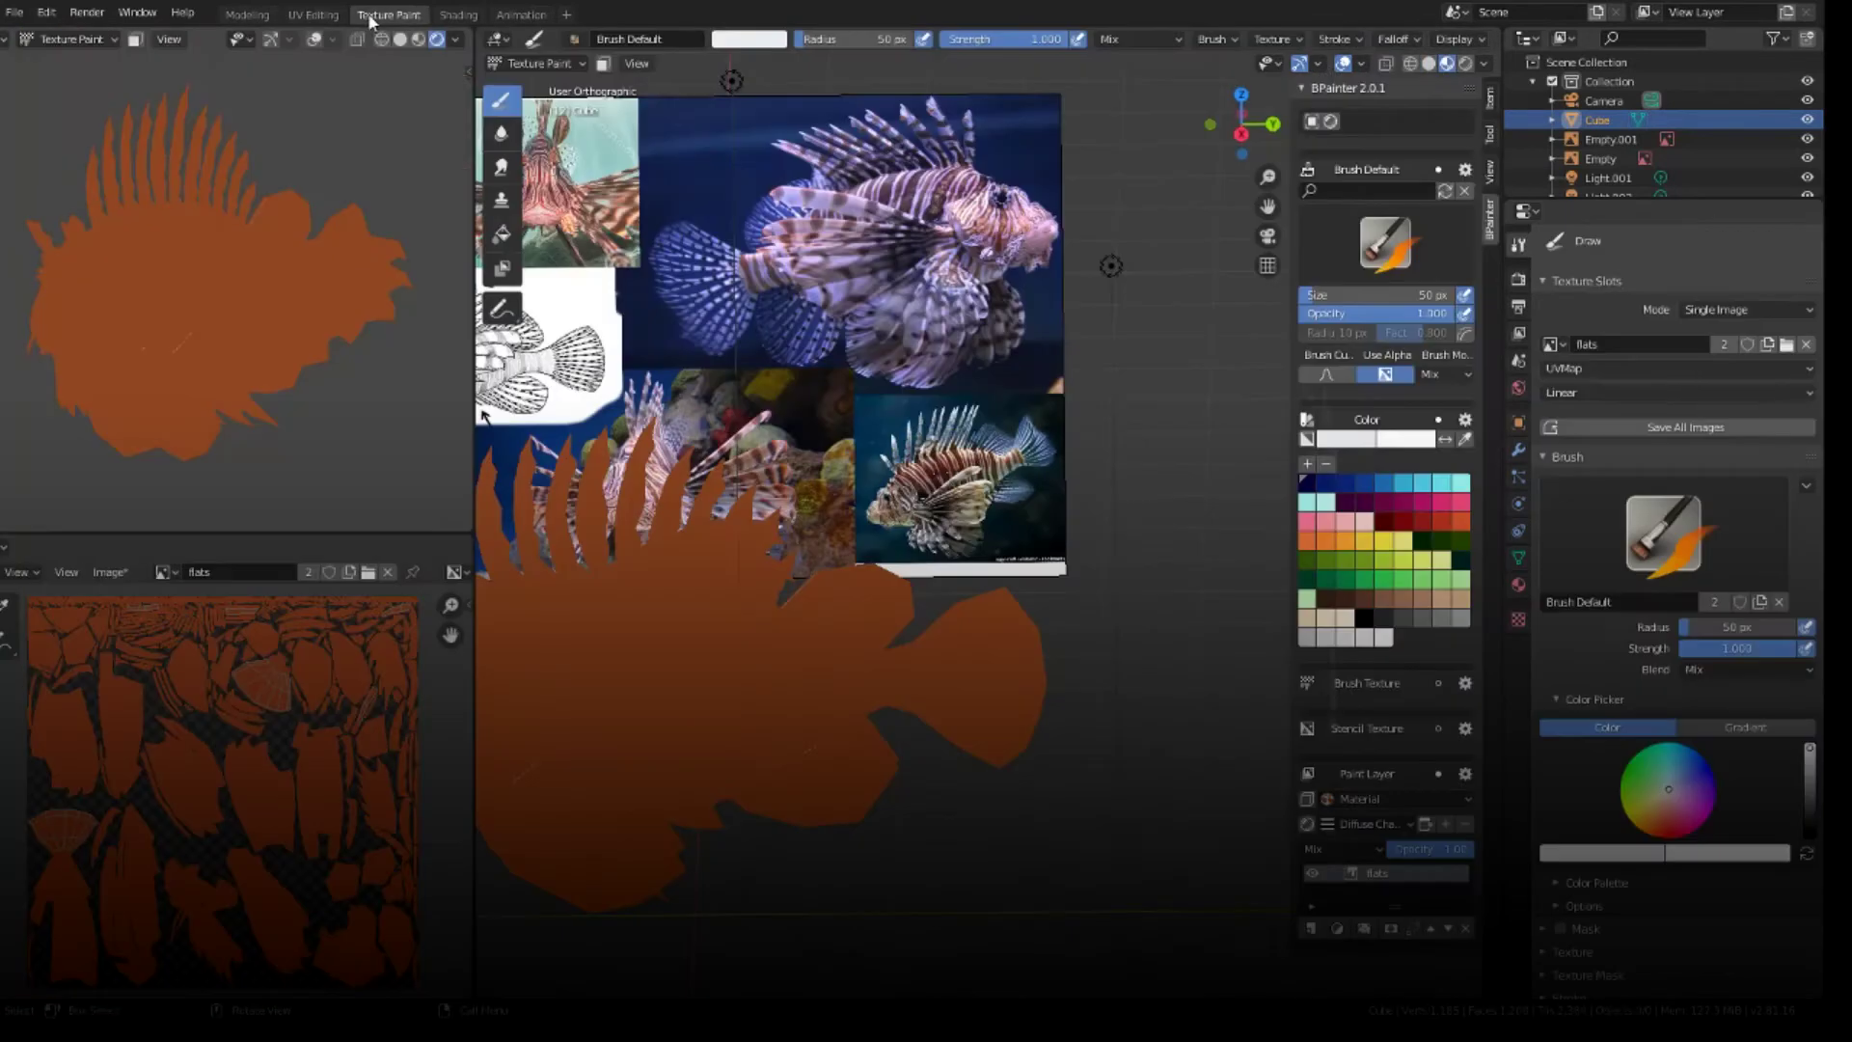
- Turn on face selection masking in texture paint and fill the selected tail fin with the near-white brush color
left_click(501, 235)
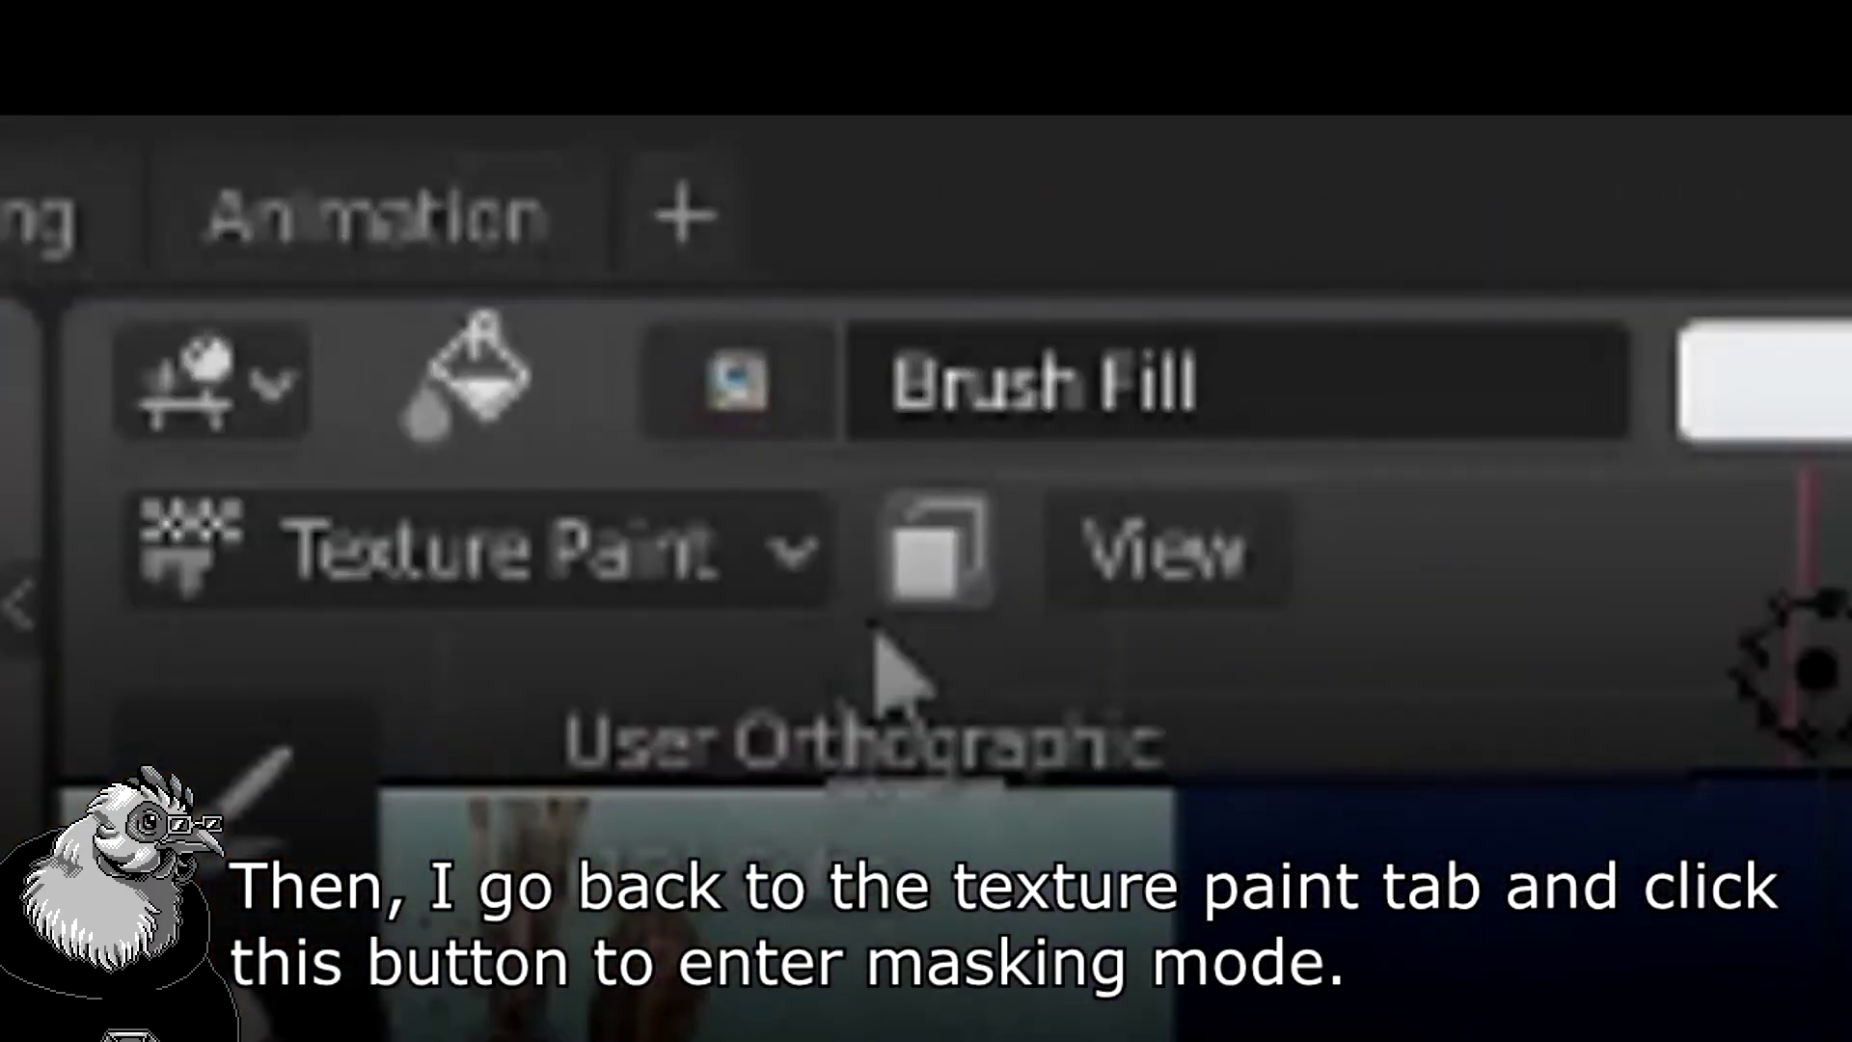
left_click(889, 596)
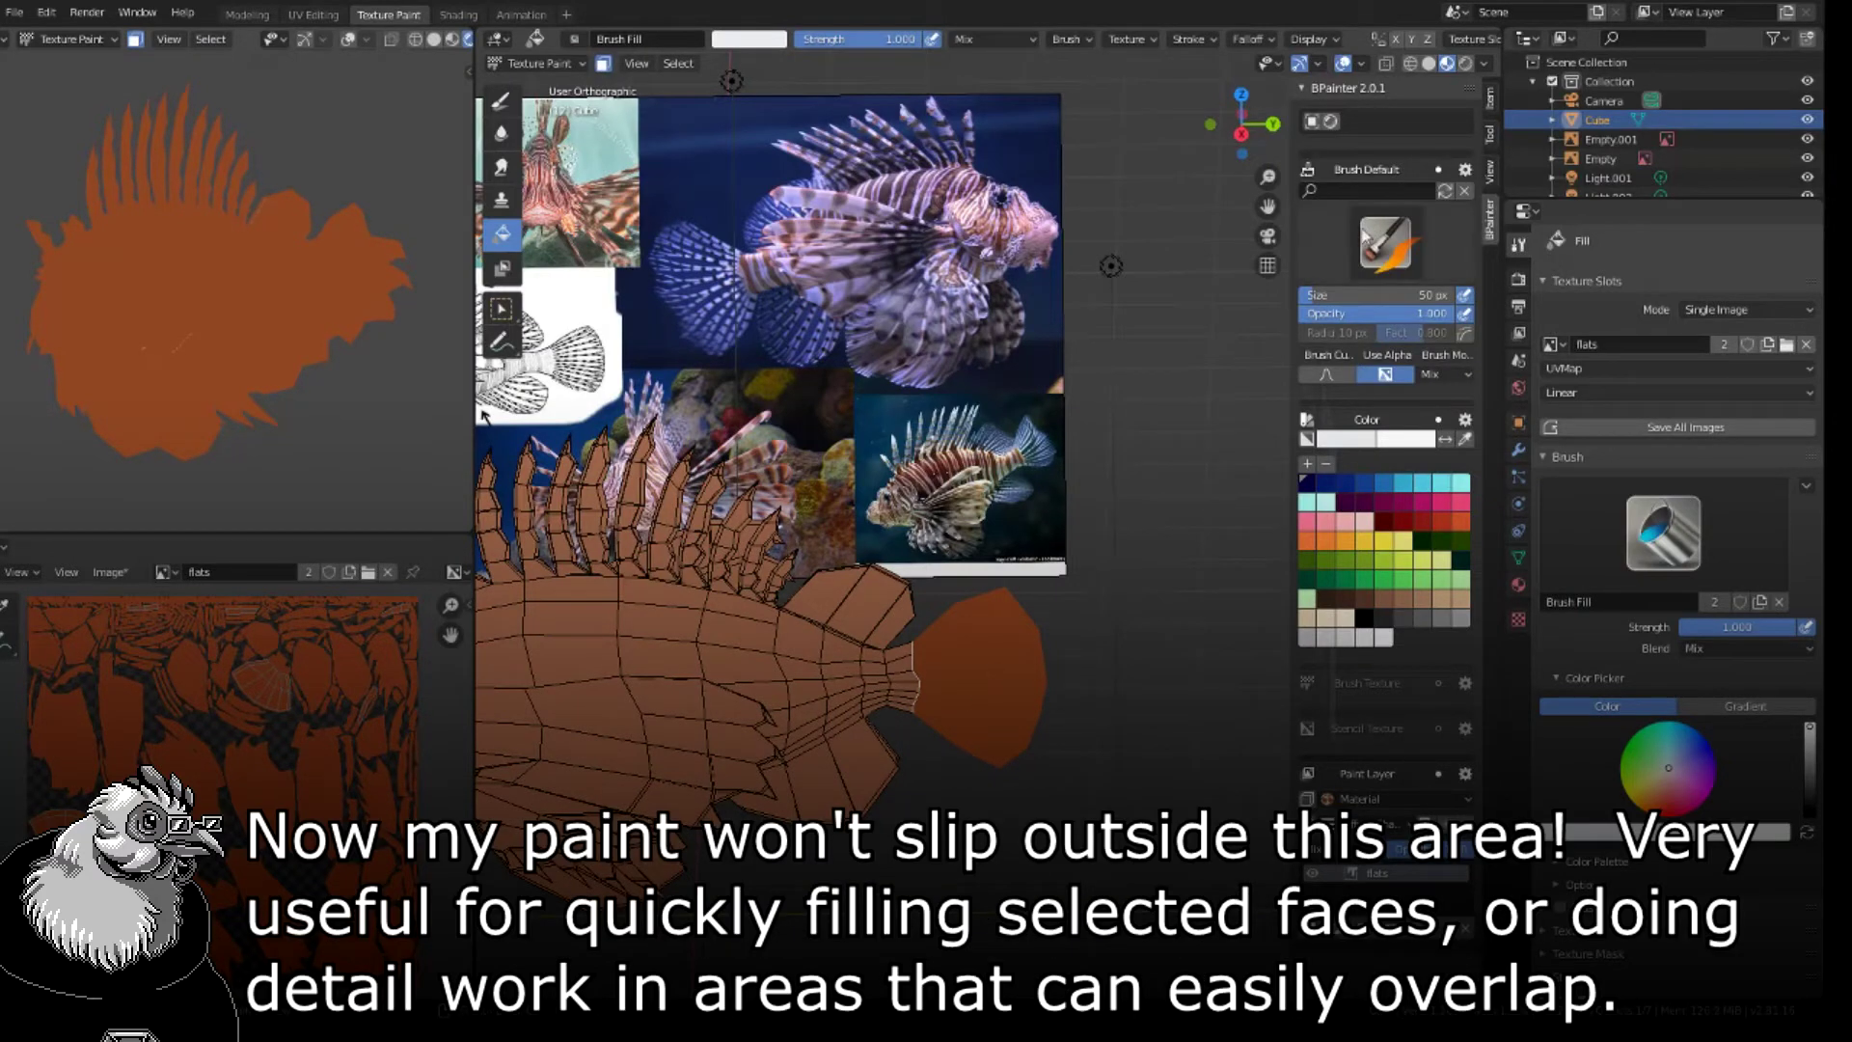
left_click(978, 664)
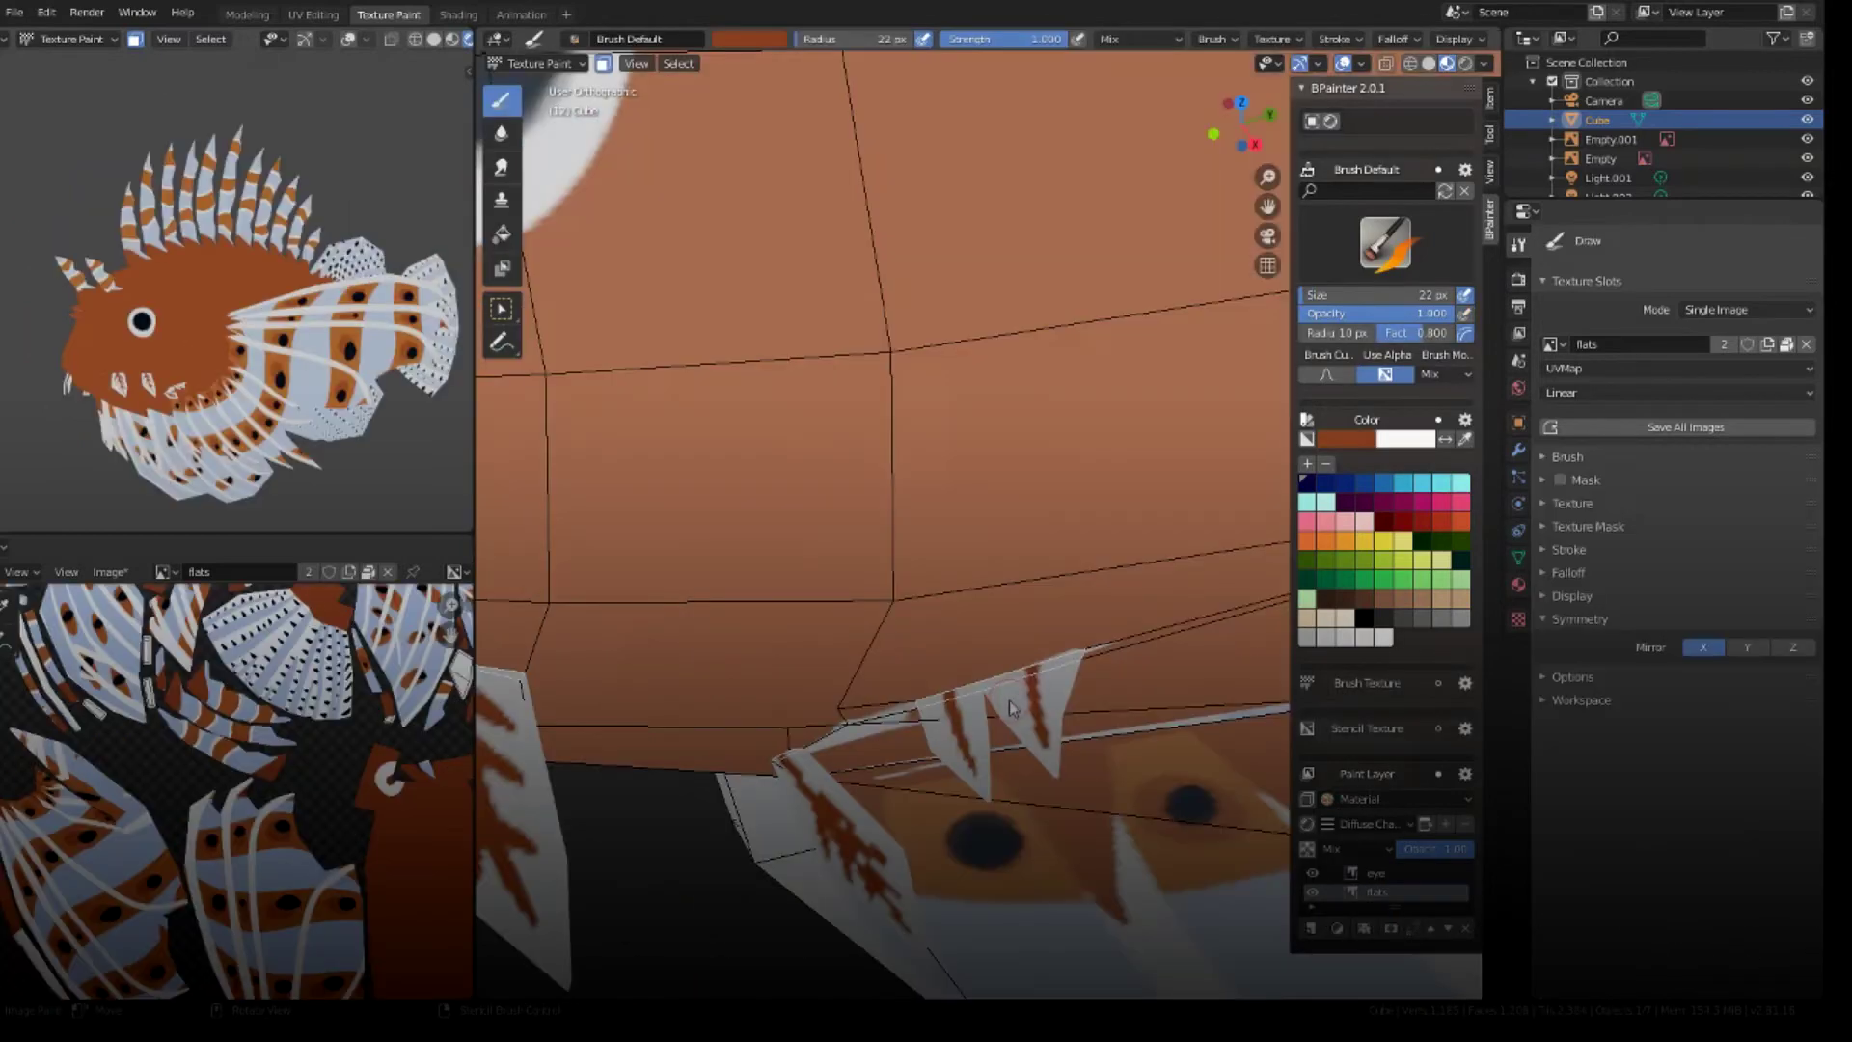
- Paint reddish-brown markings on the small white spikes along the fish's jaw and continue the stroke work on the flats layer
mouse_move(1011, 707)
left_mouse_down()
mouse_move(1024, 673)
mouse_move(1044, 678)
left_mouse_up()
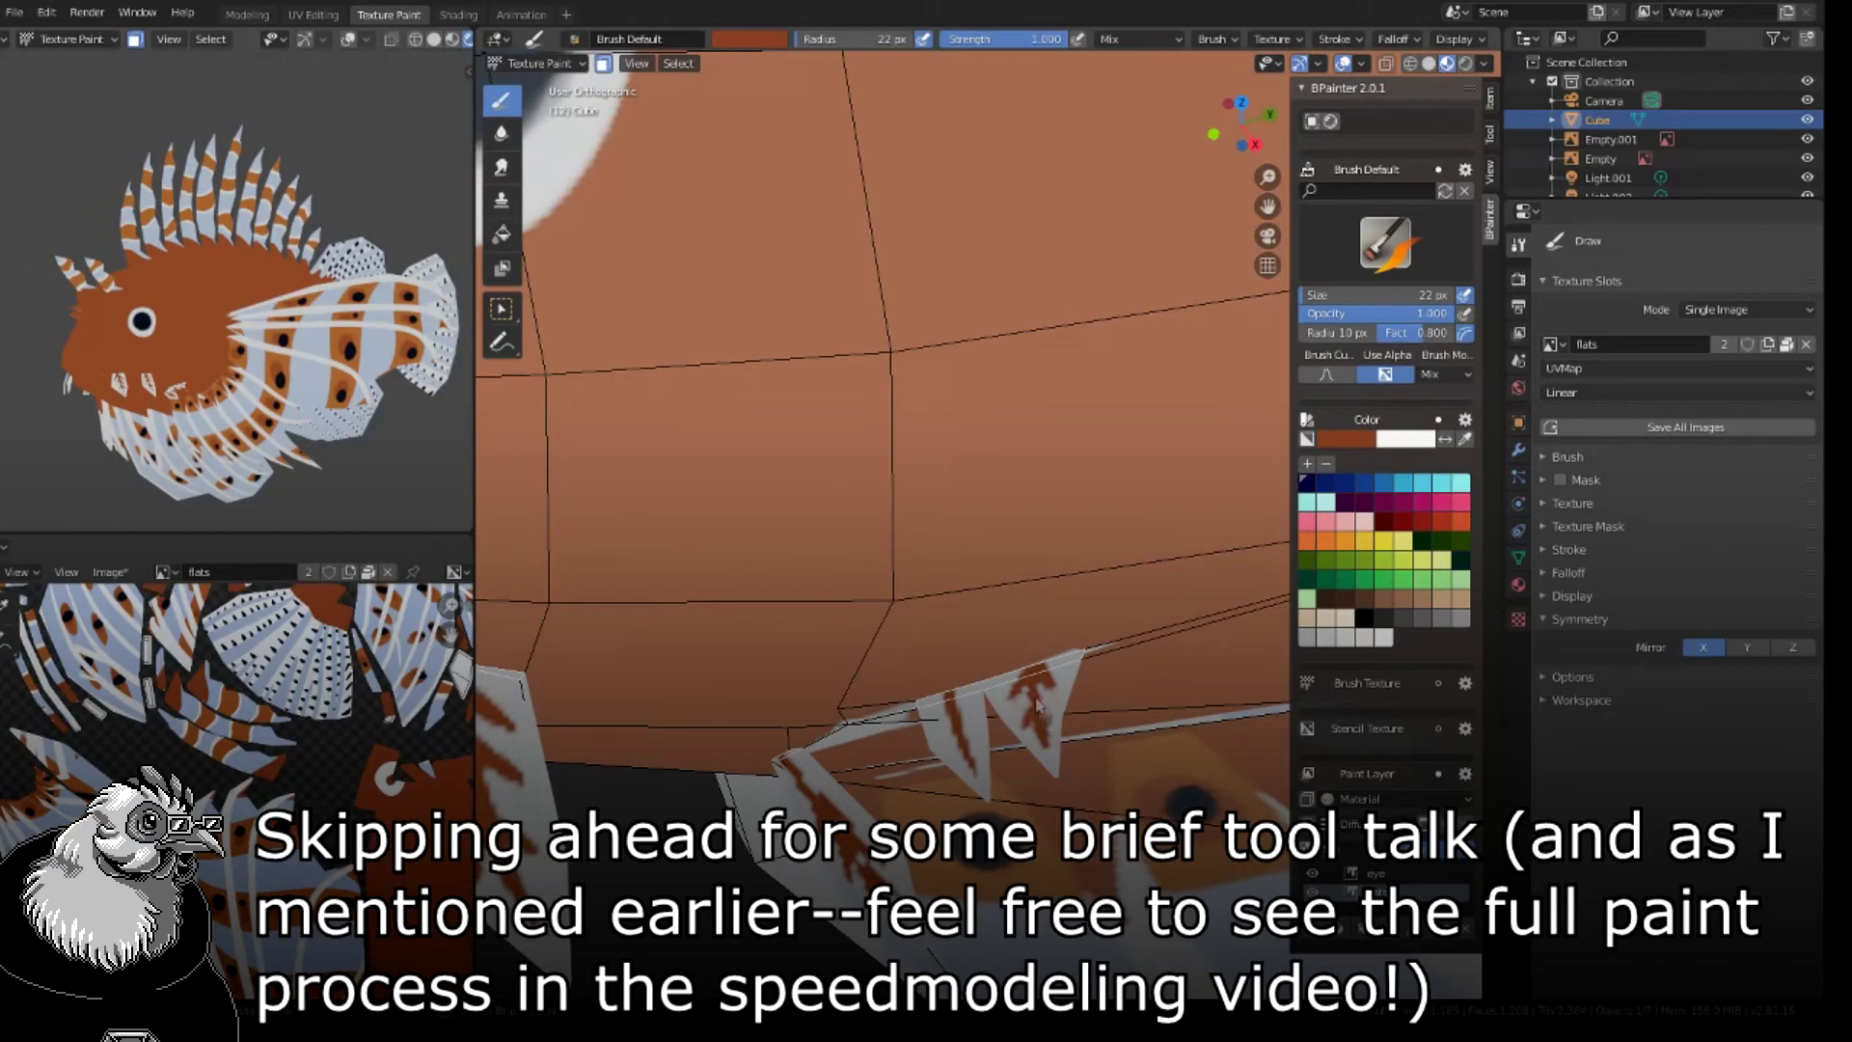
mouse_move(941, 738)
left_mouse_down()
mouse_move(967, 709)
mouse_move(950, 704)
left_mouse_up()
middle_click_drag(342, 268, 217, 400)
scroll(994, 695, "down", 2)
mouse_move(994, 694)
middle_mouse_down()
mouse_move(973, 503)
mouse_move(1034, 469)
mouse_move(1042, 530)
mouse_move(892, 571)
middle_mouse_up()
left_click_drag(769, 463, 690, 591)
mouse_move(719, 499)
left_mouse_down()
mouse_move(703, 548)
mouse_move(683, 547)
mouse_move(729, 515)
left_mouse_up()
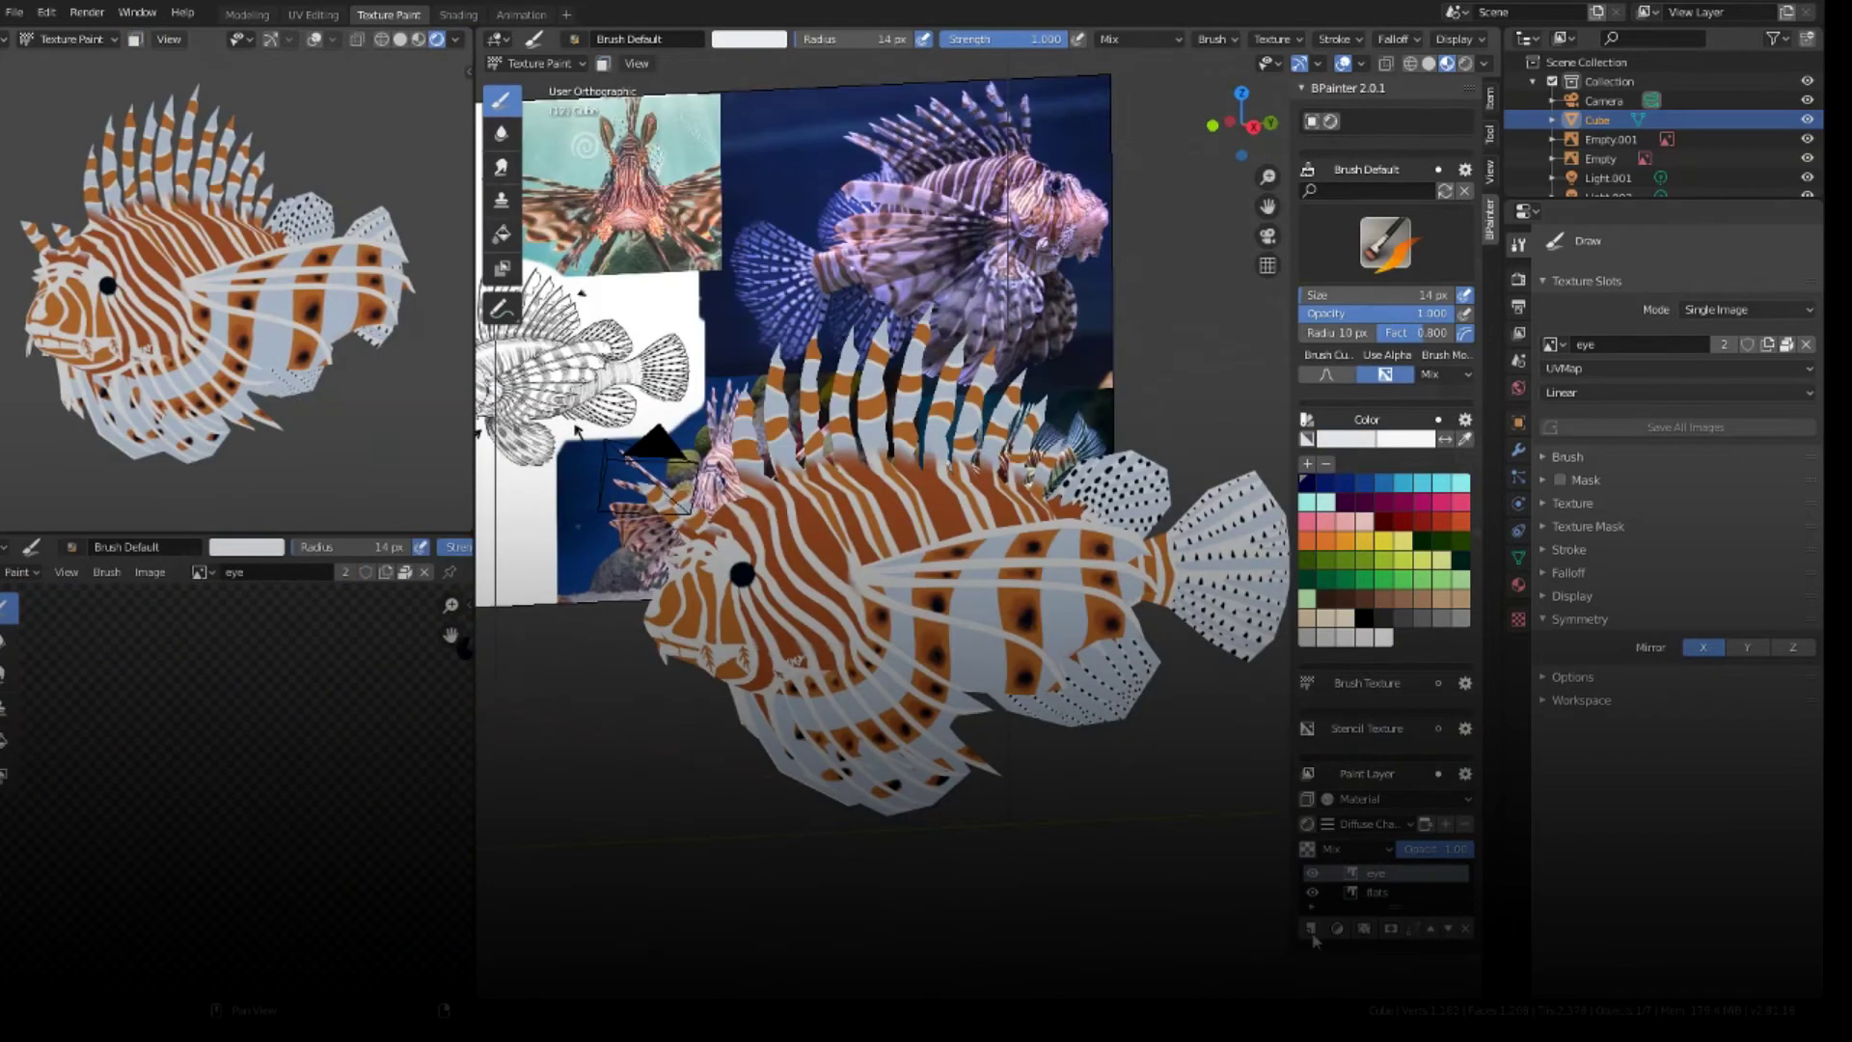
- Add a new paint layer named detail above the eye layer and set its blend mode to Multiply
left_click(1311, 929)
left_click(1311, 993)
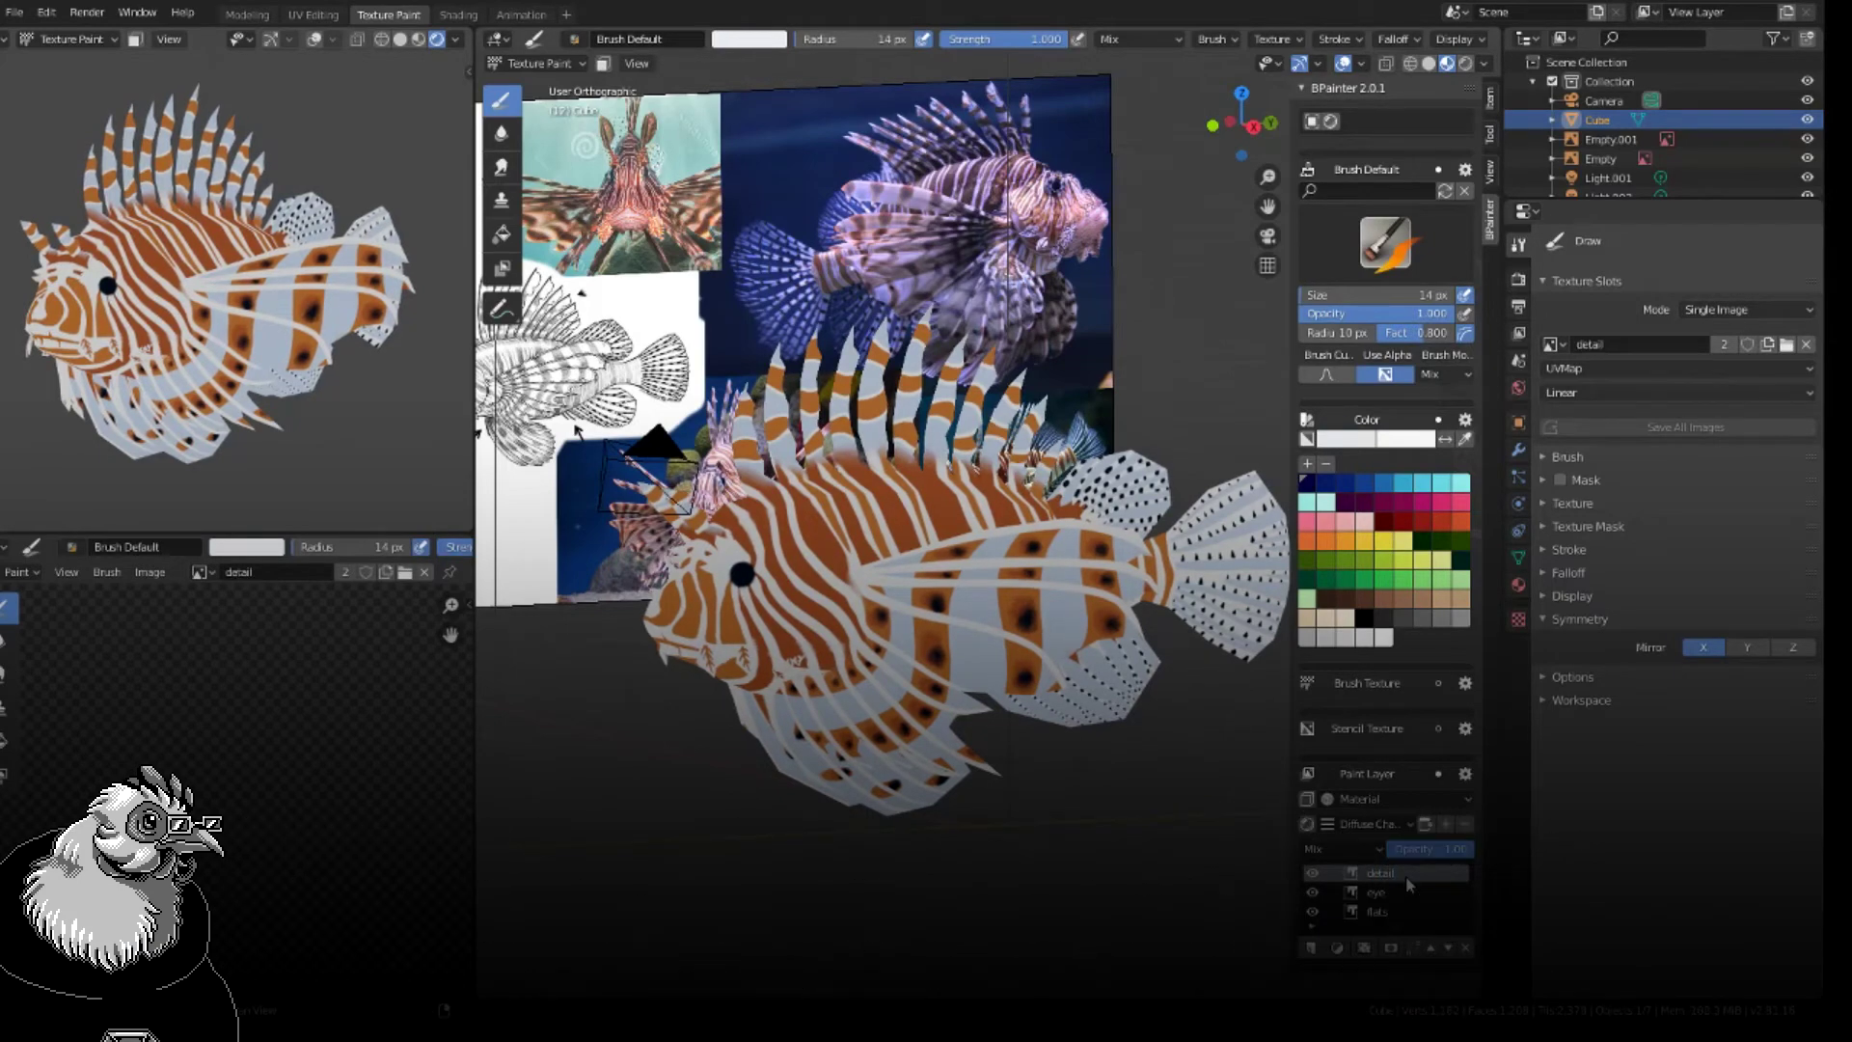
left_click(1341, 849)
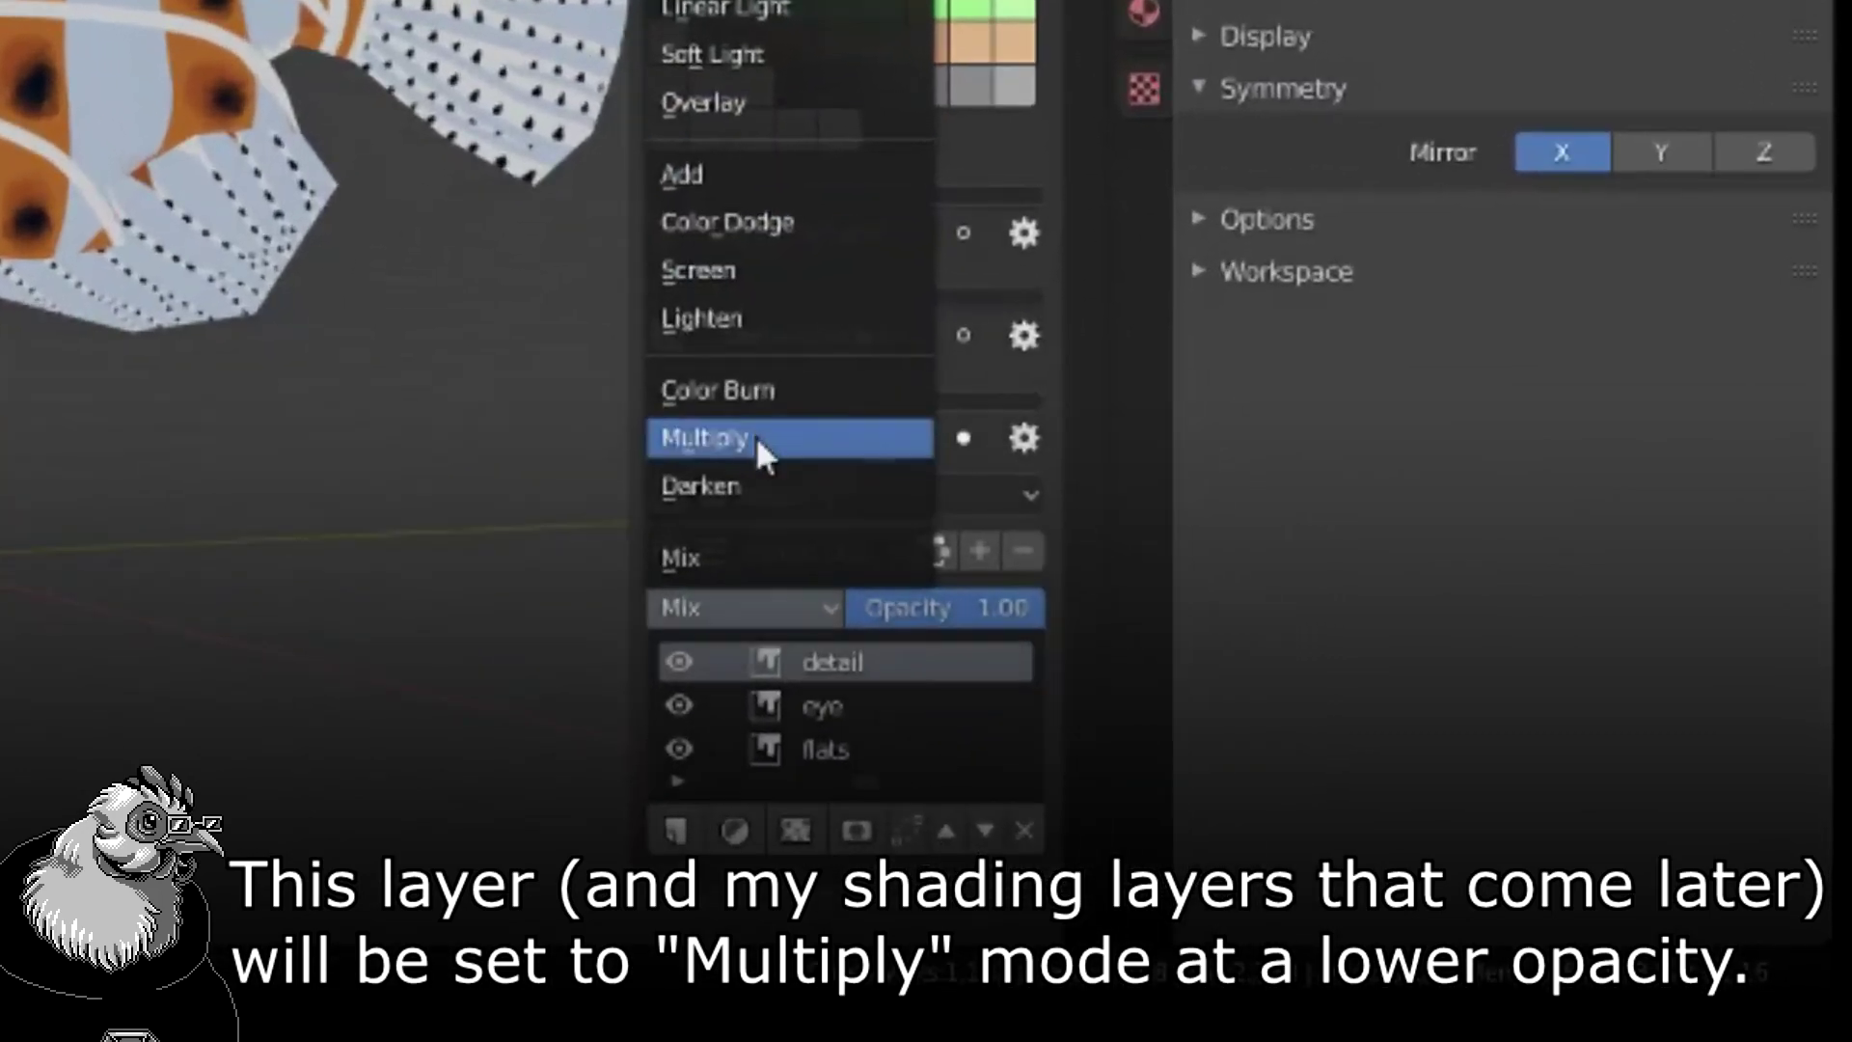
left_click(1194, 696)
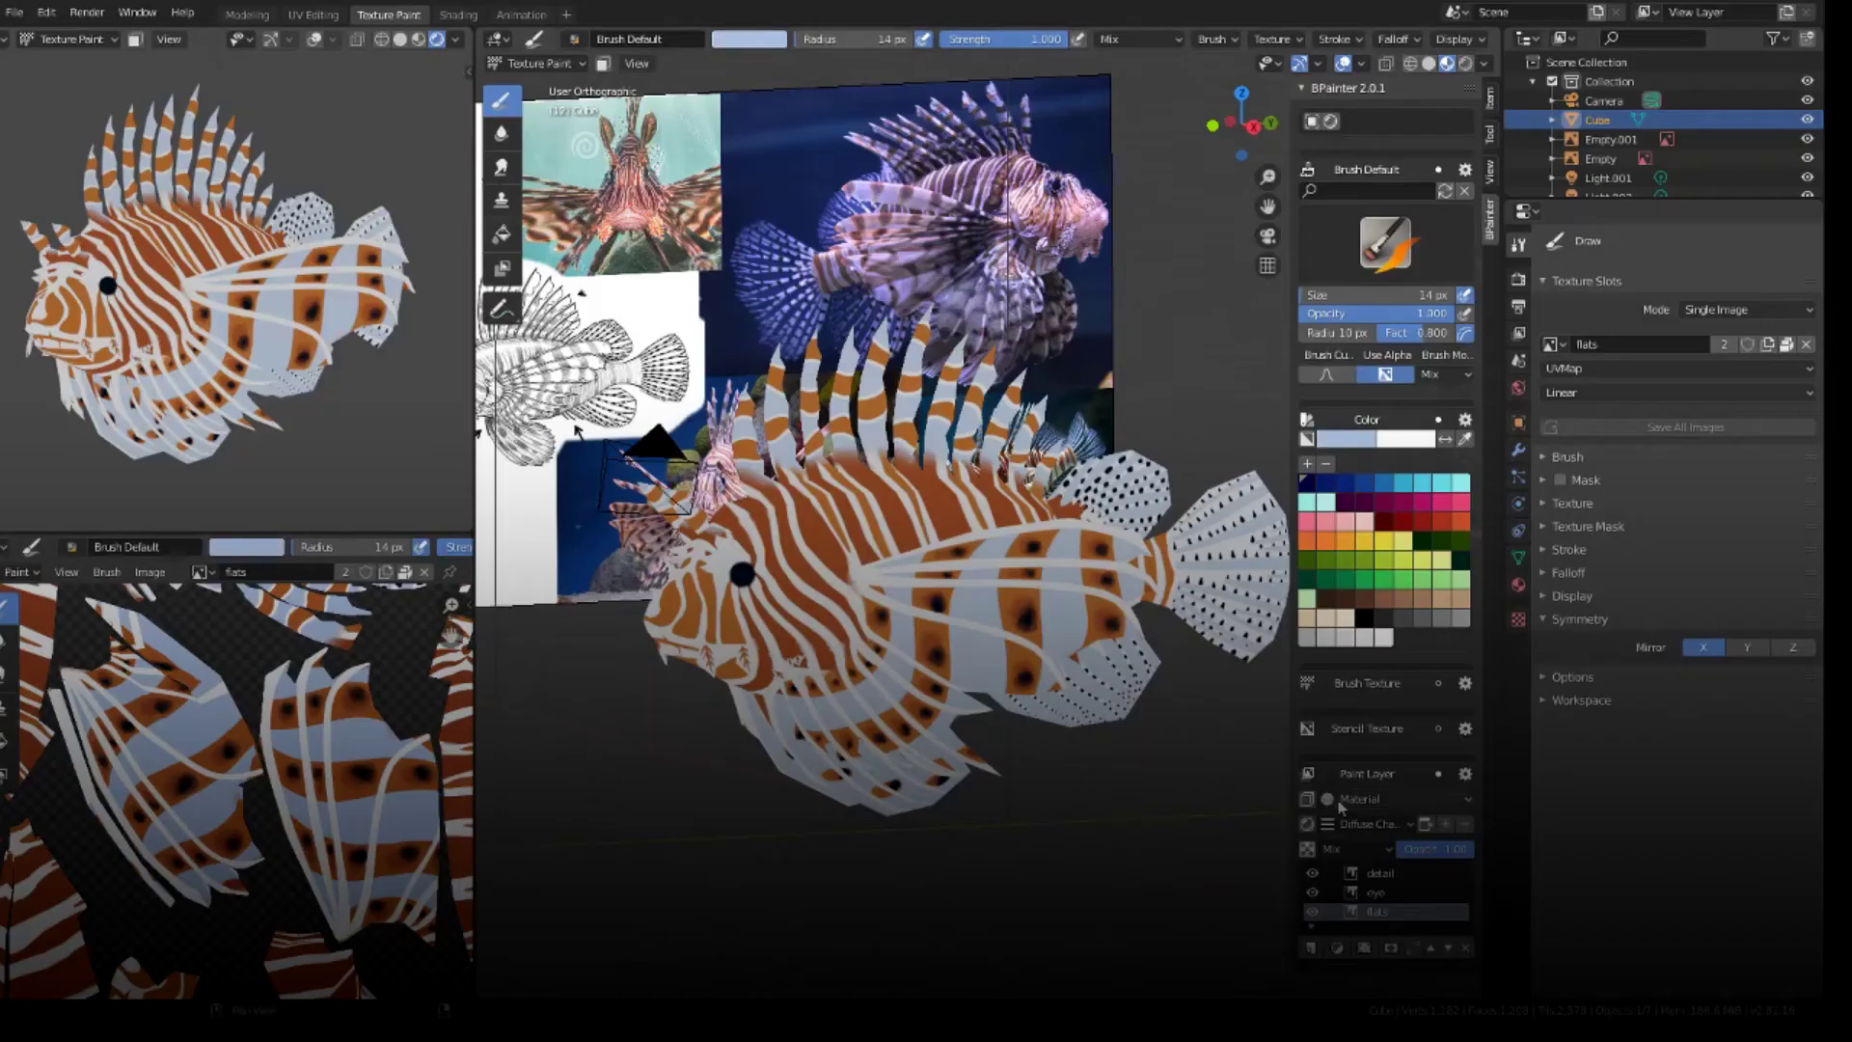
- Set the brush color to a midtone blue with saturation and value at 0.5 and draw a detail line
left_click(1348, 439)
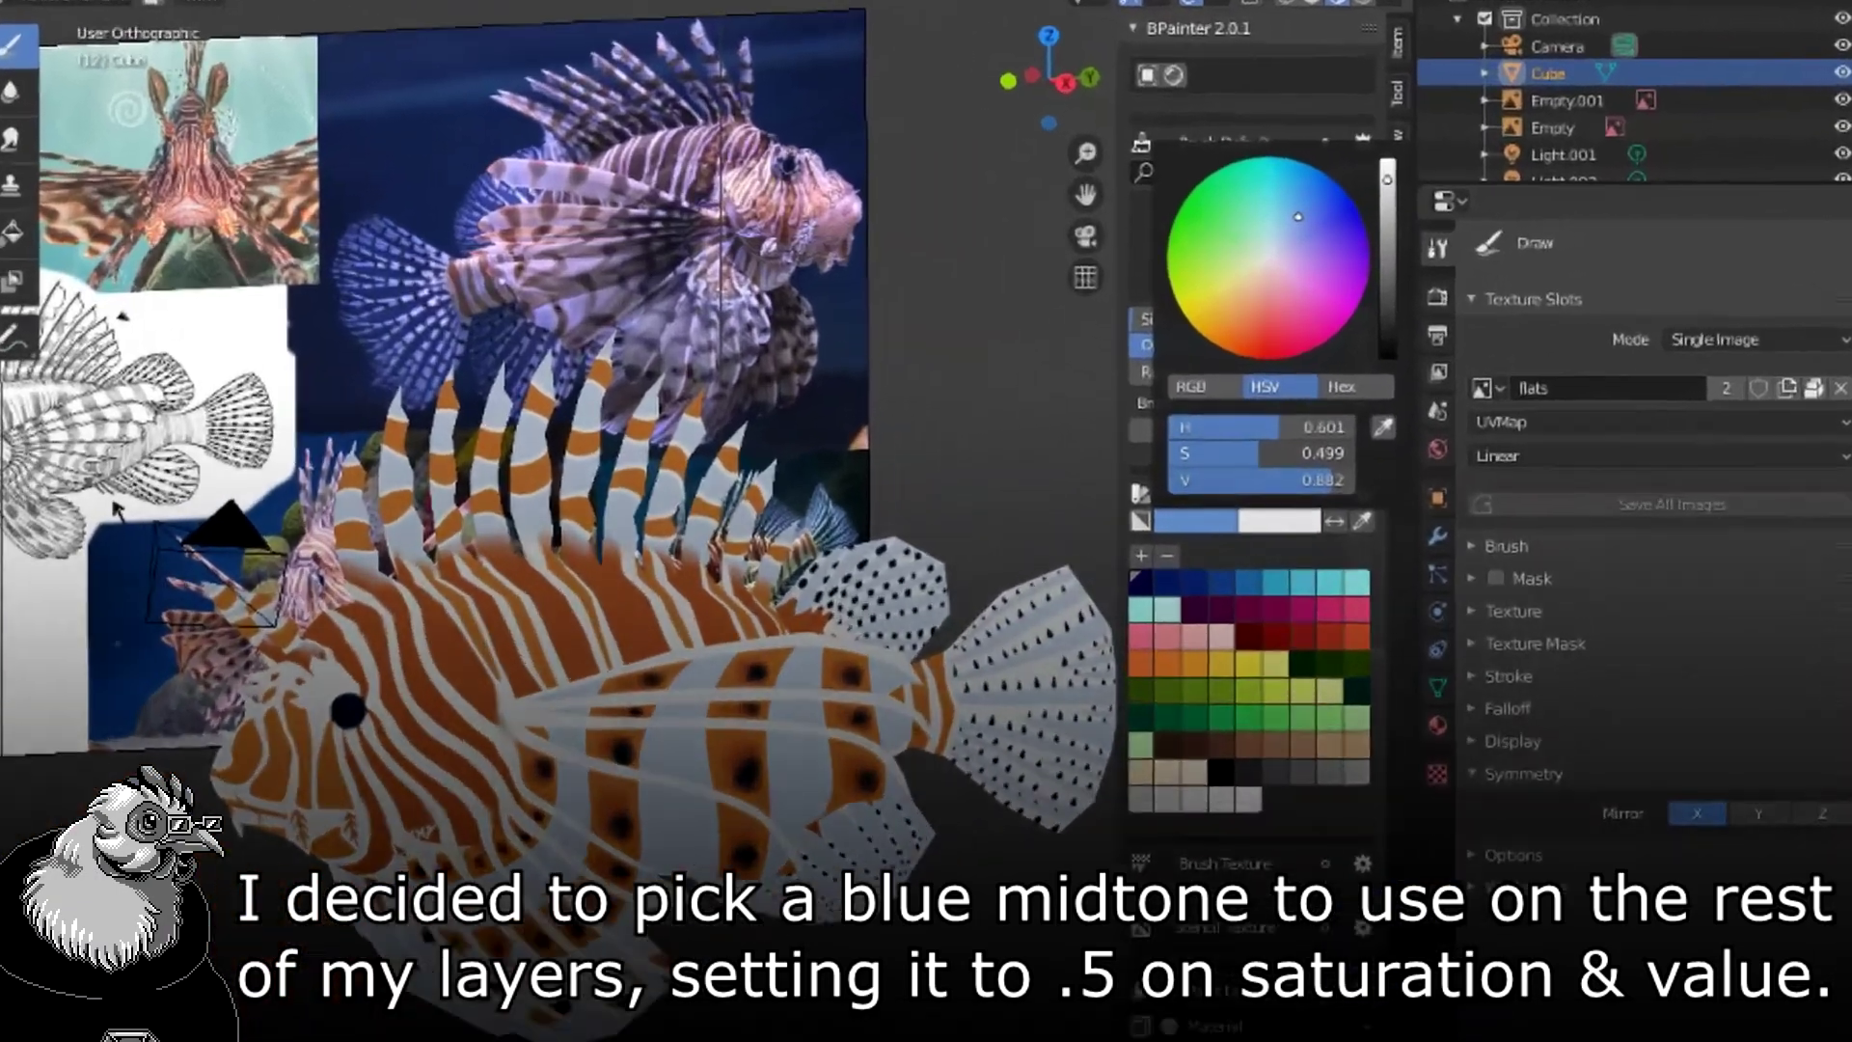
mouse_move(1258, 453)
left_mouse_down()
mouse_move(1305, 479)
mouse_move(1268, 479)
left_mouse_up()
left_click_drag(964, 666, 946, 666)
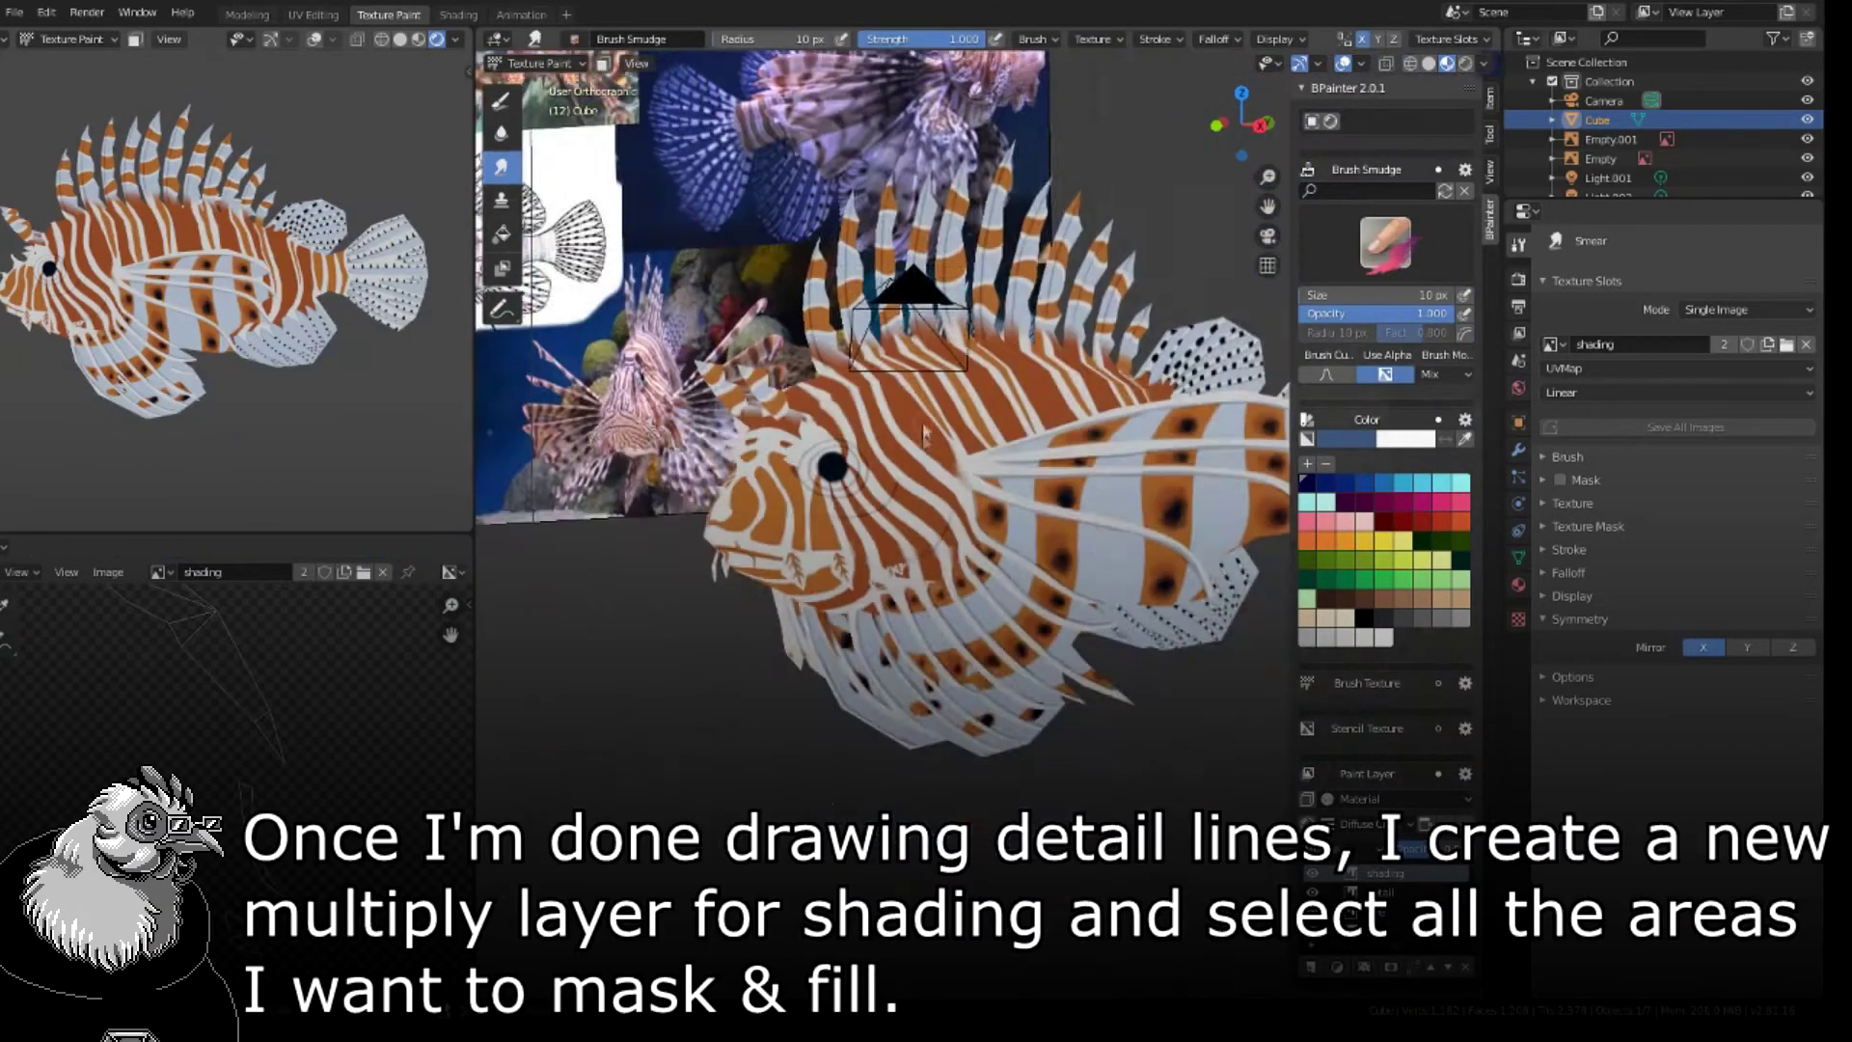
- Draw blue shade areas between the pectoral fin's rays on the Multiply shading layer, using a 10 px default brush
left_click(502, 234)
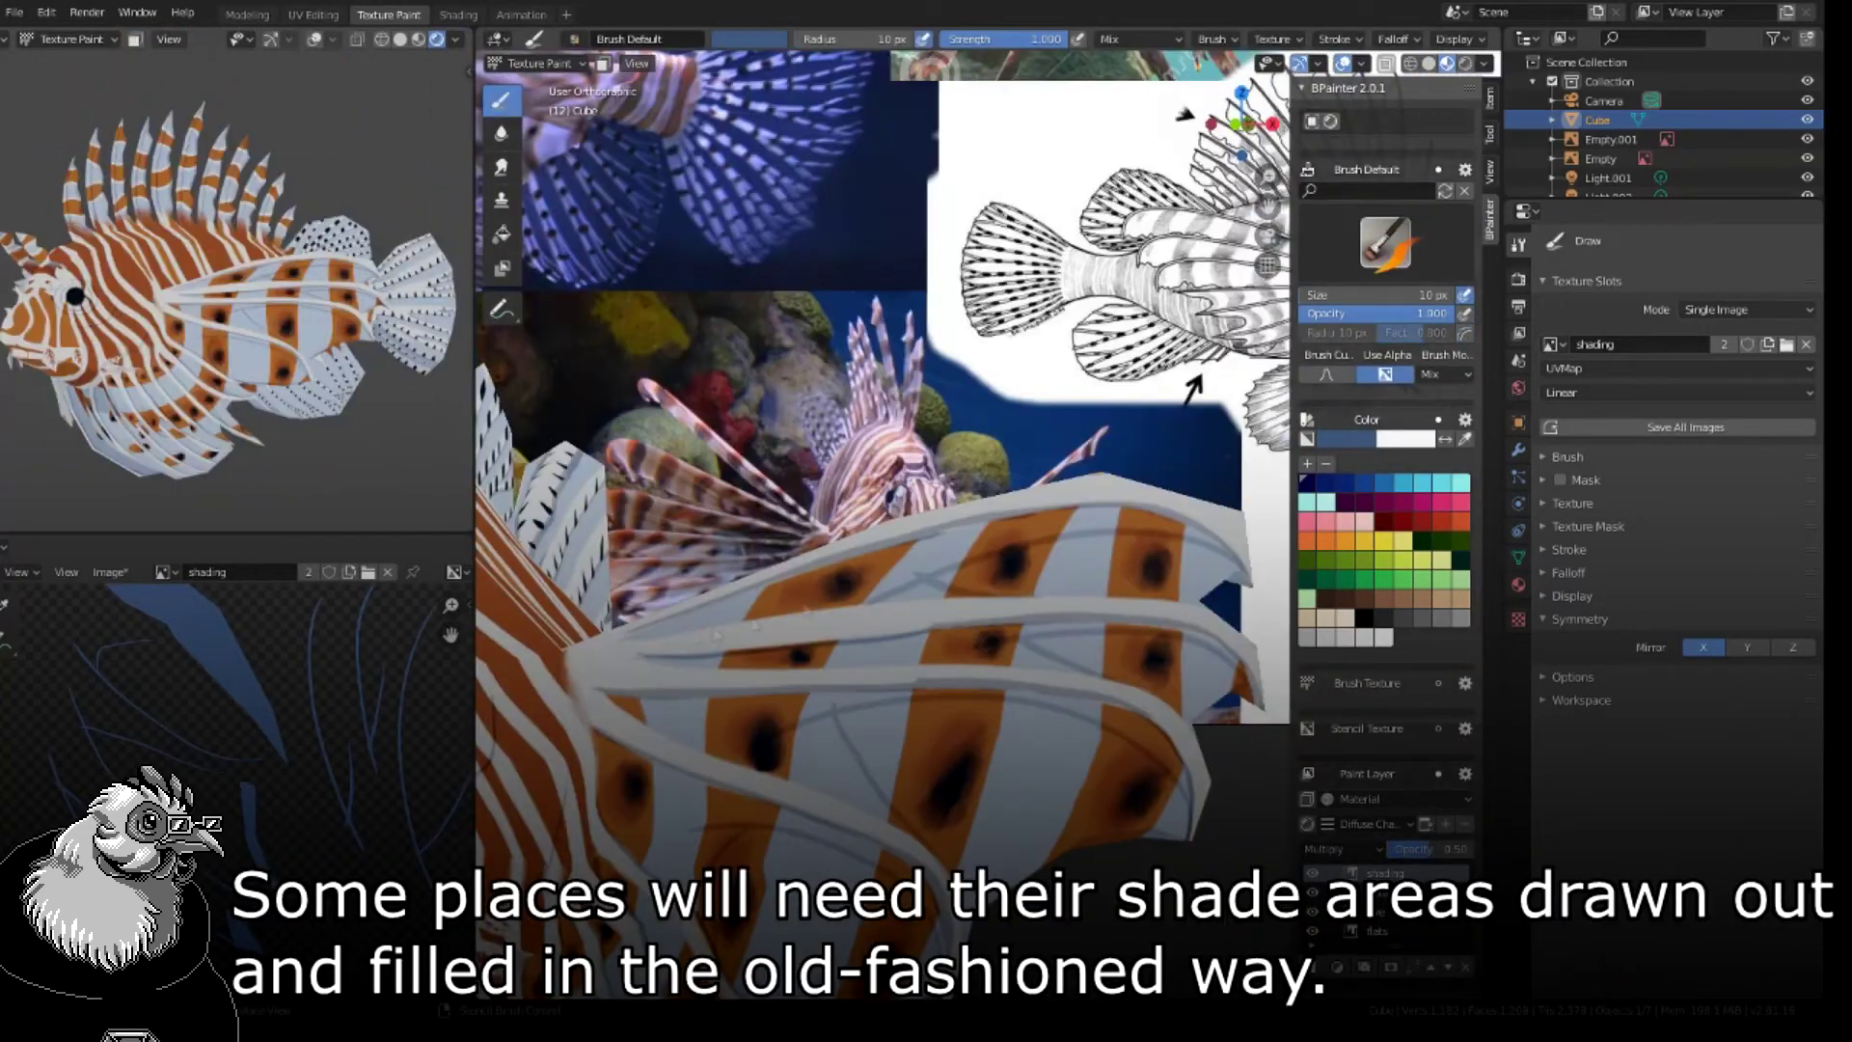
mouse_move(639, 644)
left_mouse_down()
mouse_move(940, 564)
mouse_move(873, 581)
left_mouse_up()
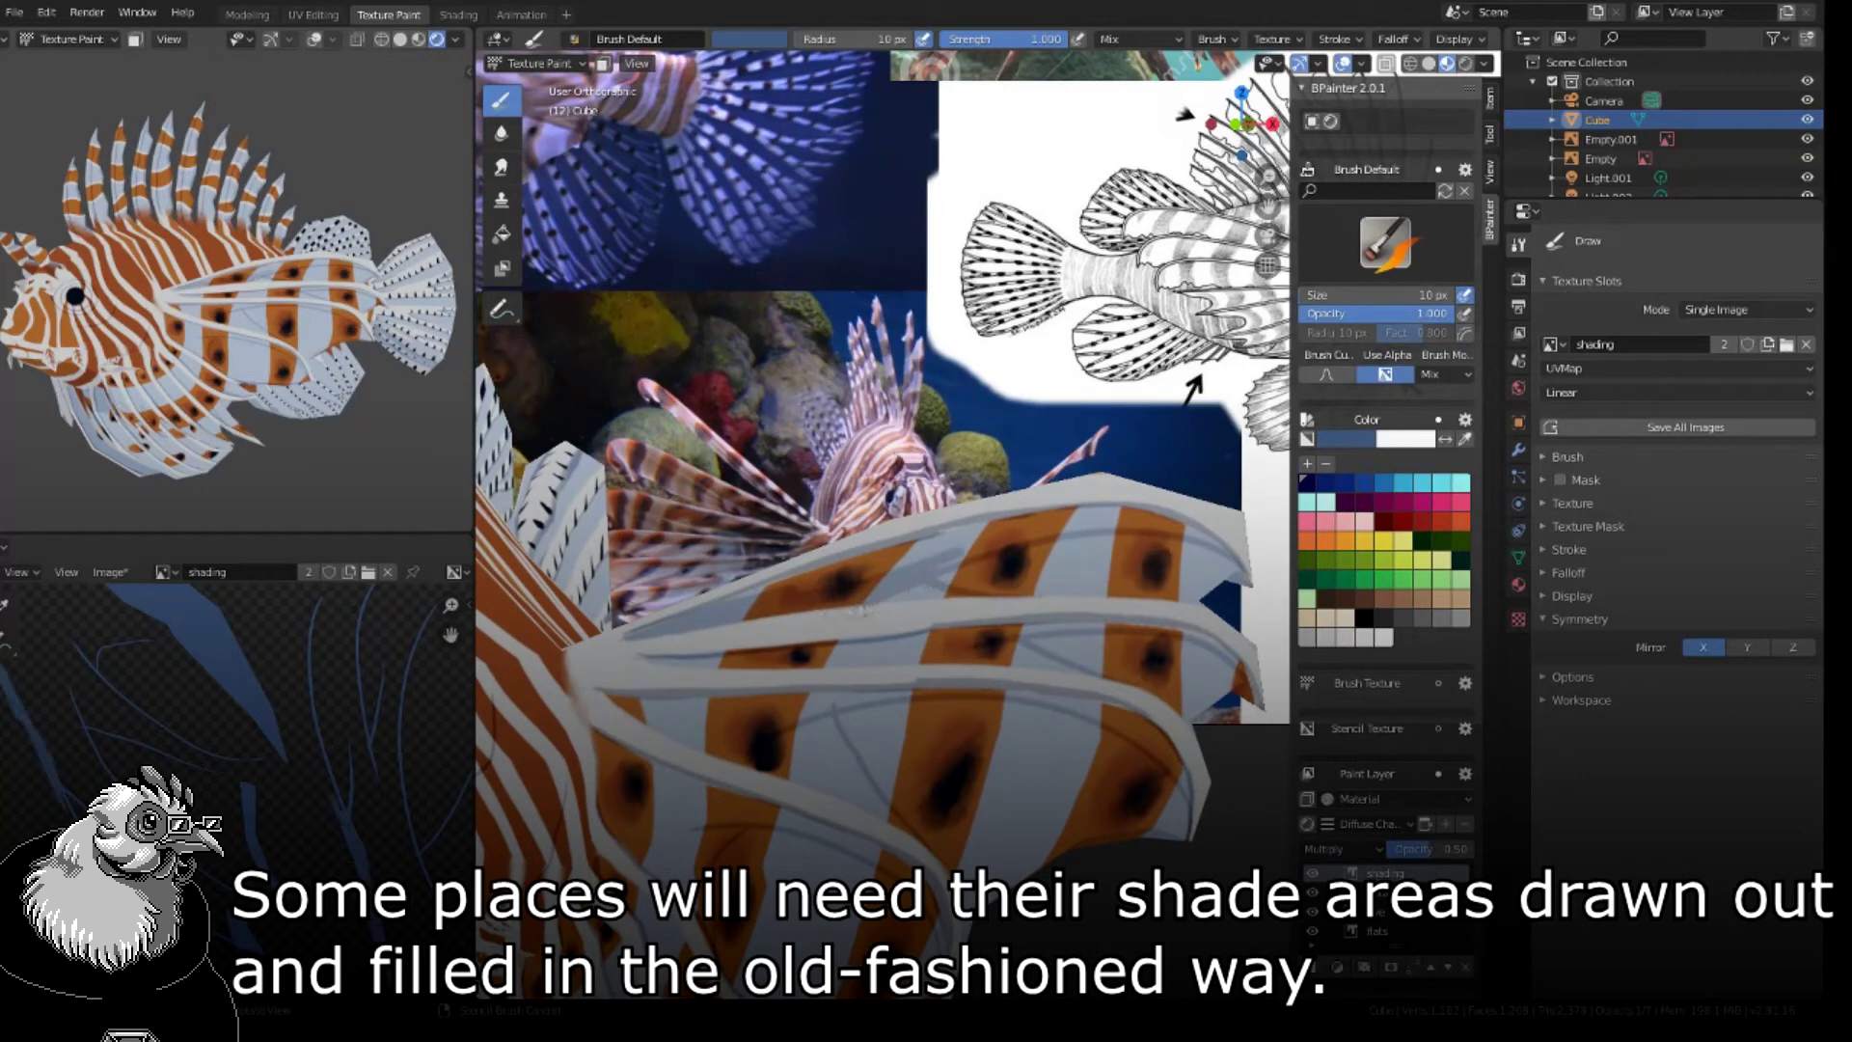
left_click_drag(1024, 538, 940, 601)
mouse_move(1022, 539)
left_mouse_down()
mouse_move(1119, 516)
mouse_move(1213, 545)
mouse_move(1182, 537)
left_mouse_up()
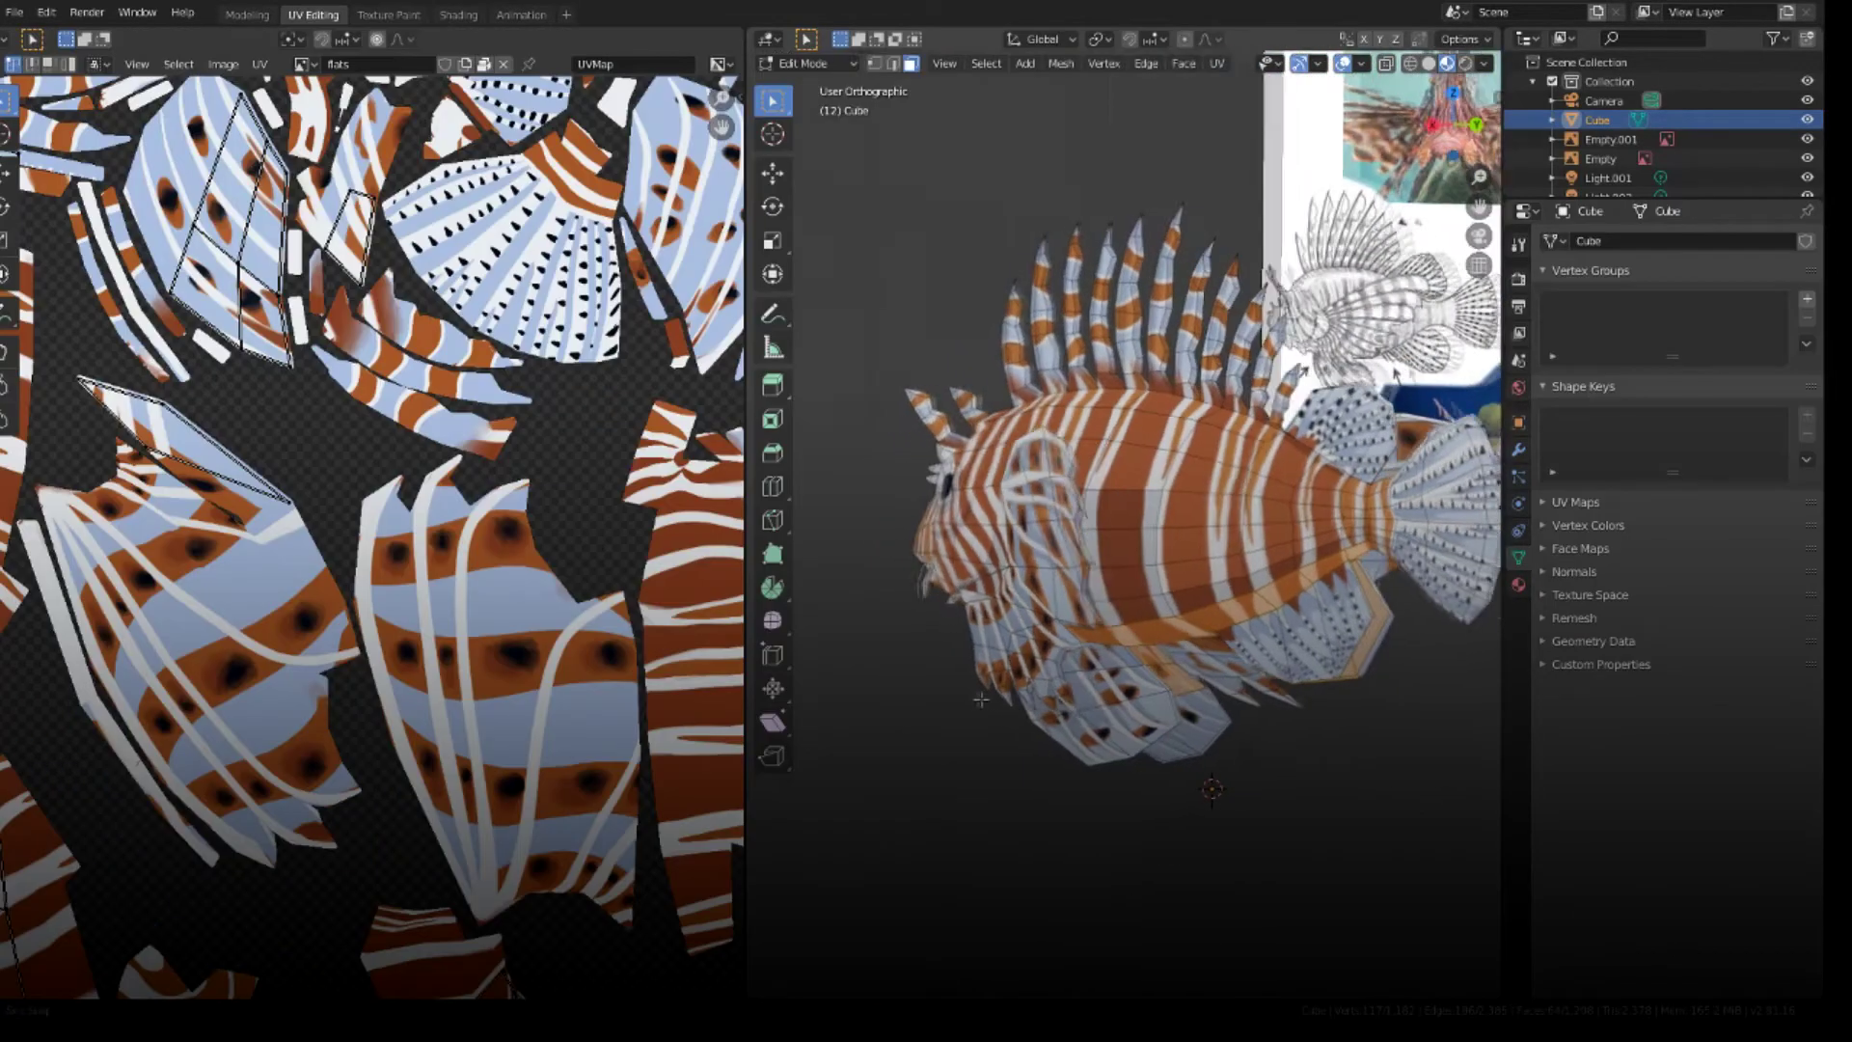
- Check the faces selected for deeper shading, return to Texture Paint and turn on face masking for the s2 layer
middle_click_drag(981, 699, 955, 698)
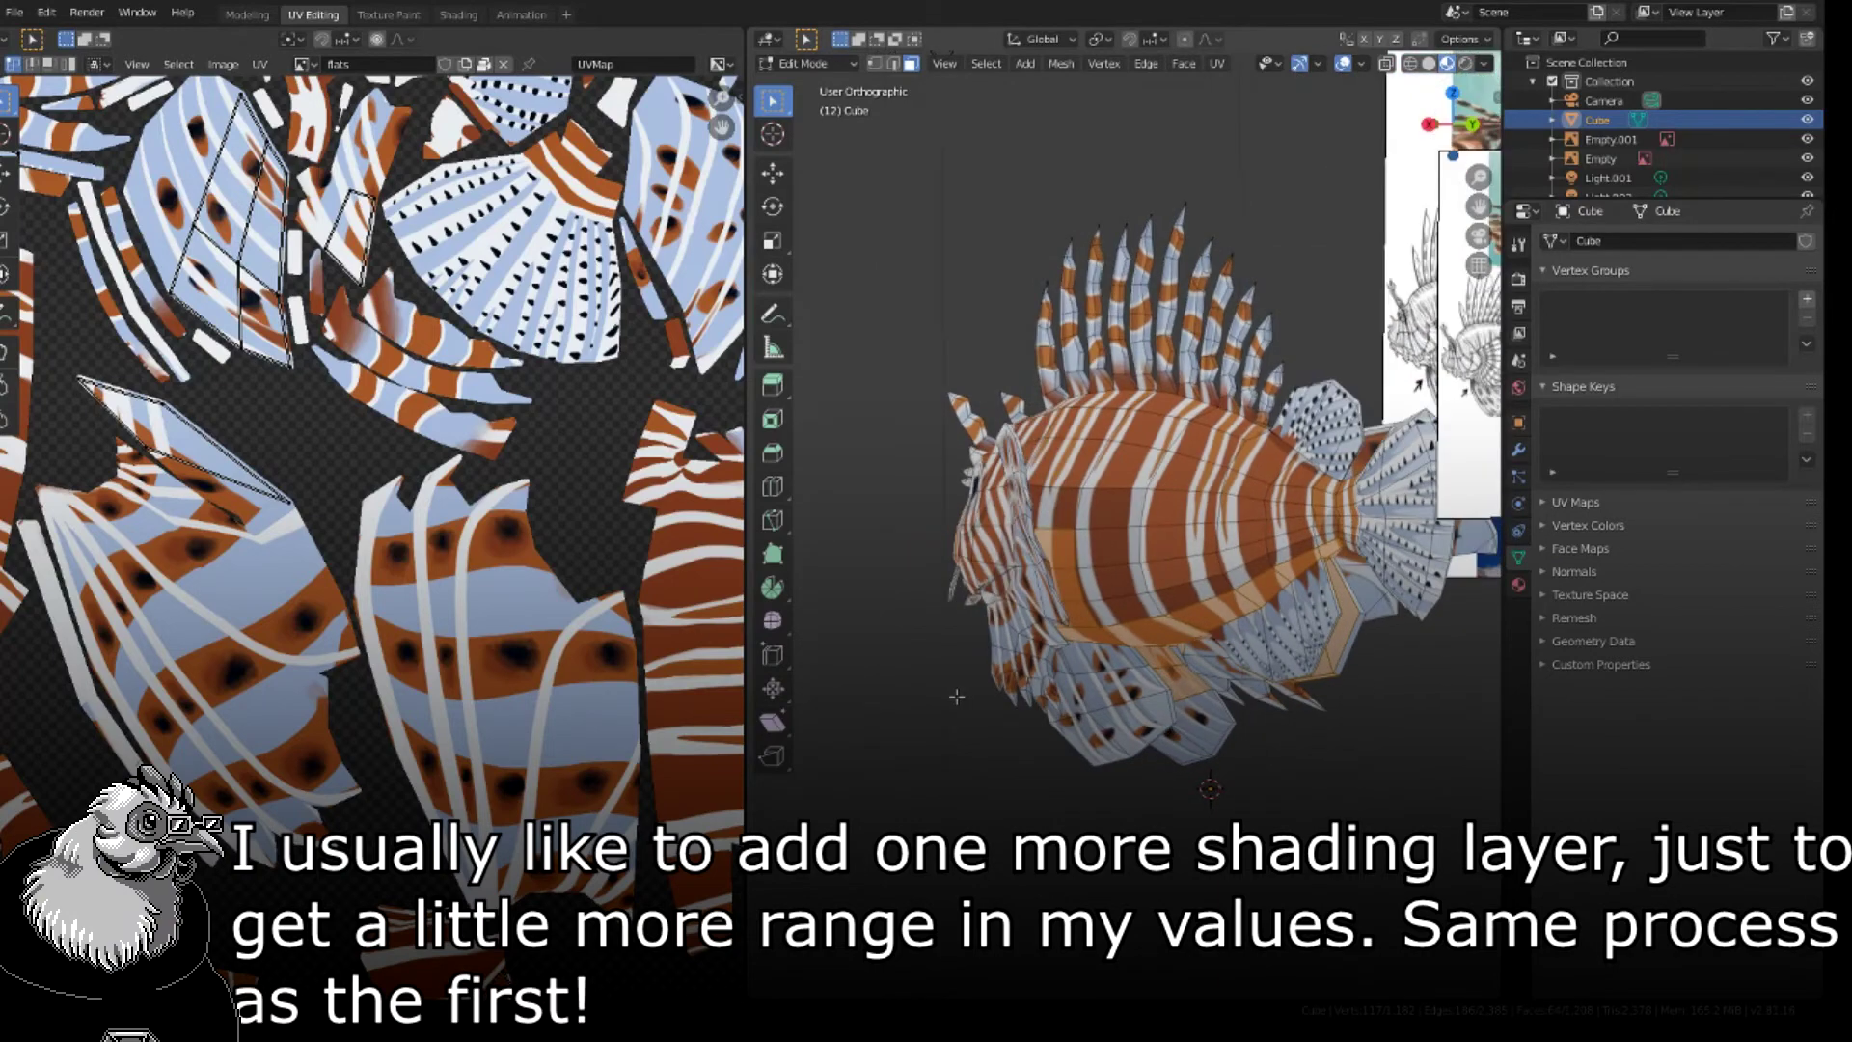
left_click(384, 16)
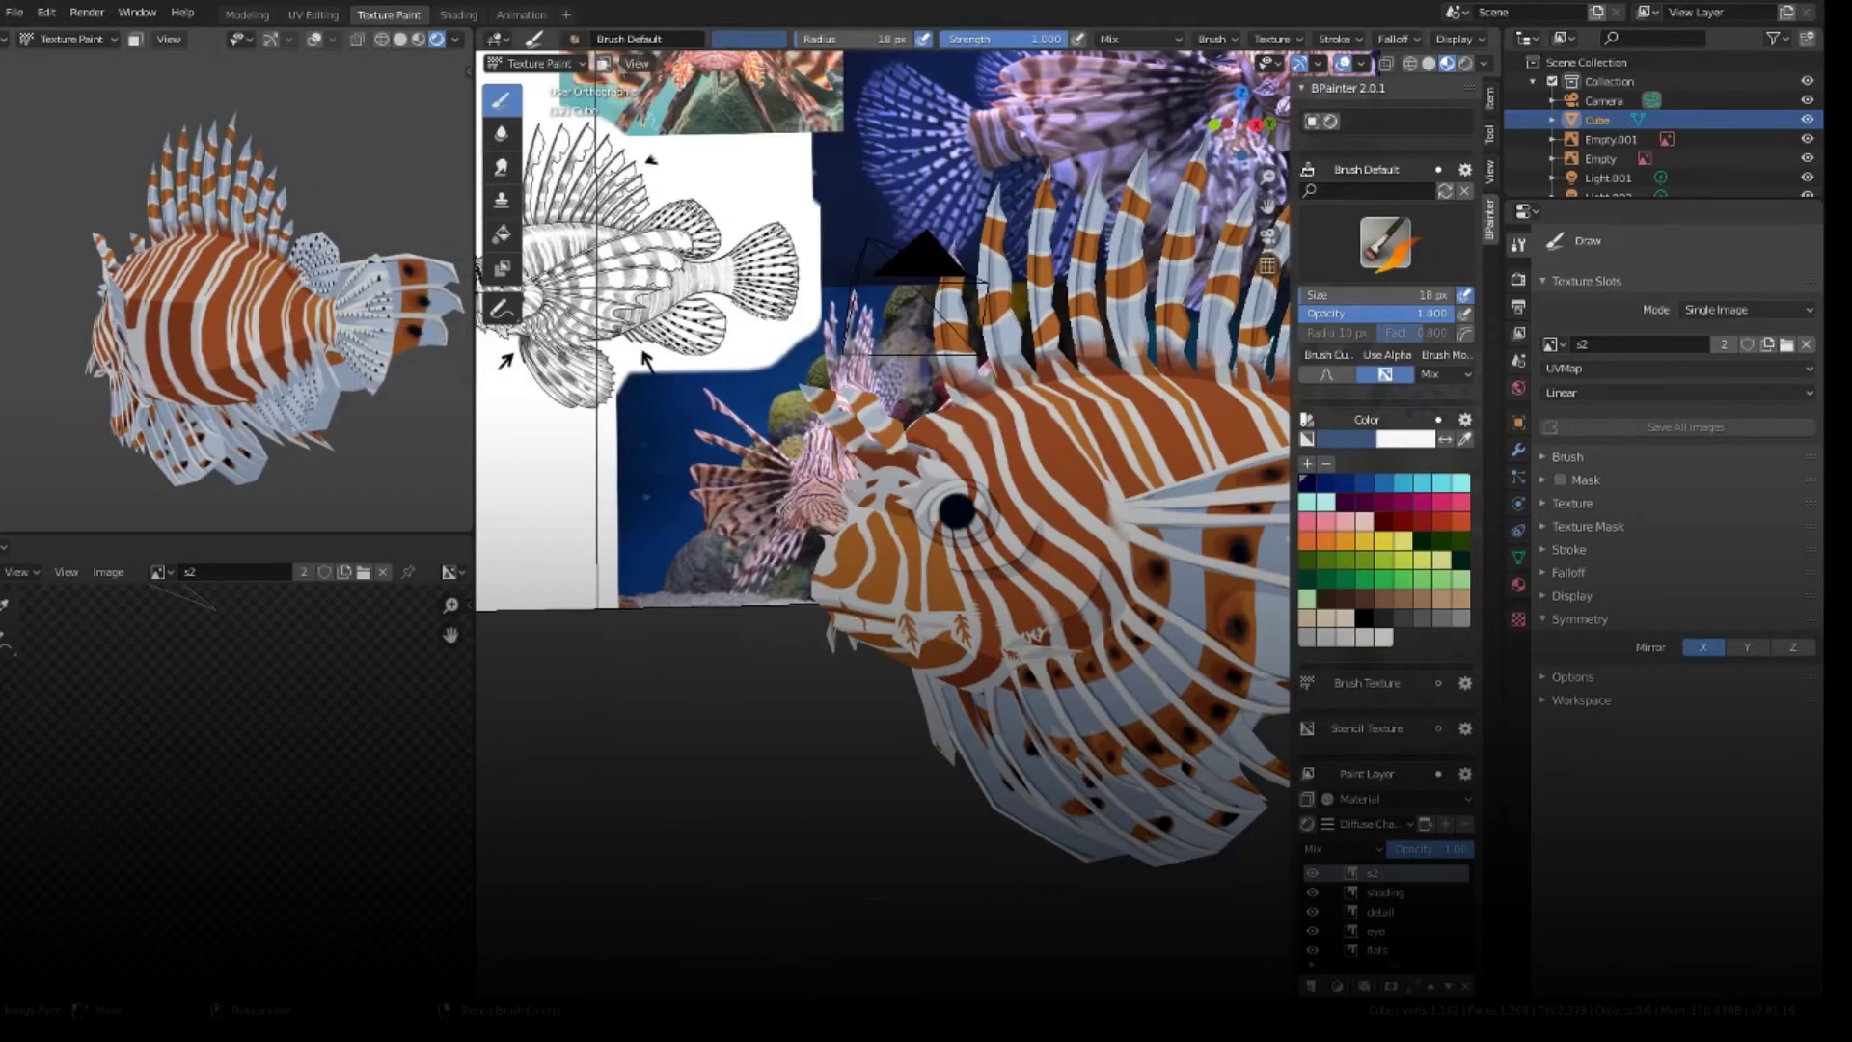
left_click(603, 63)
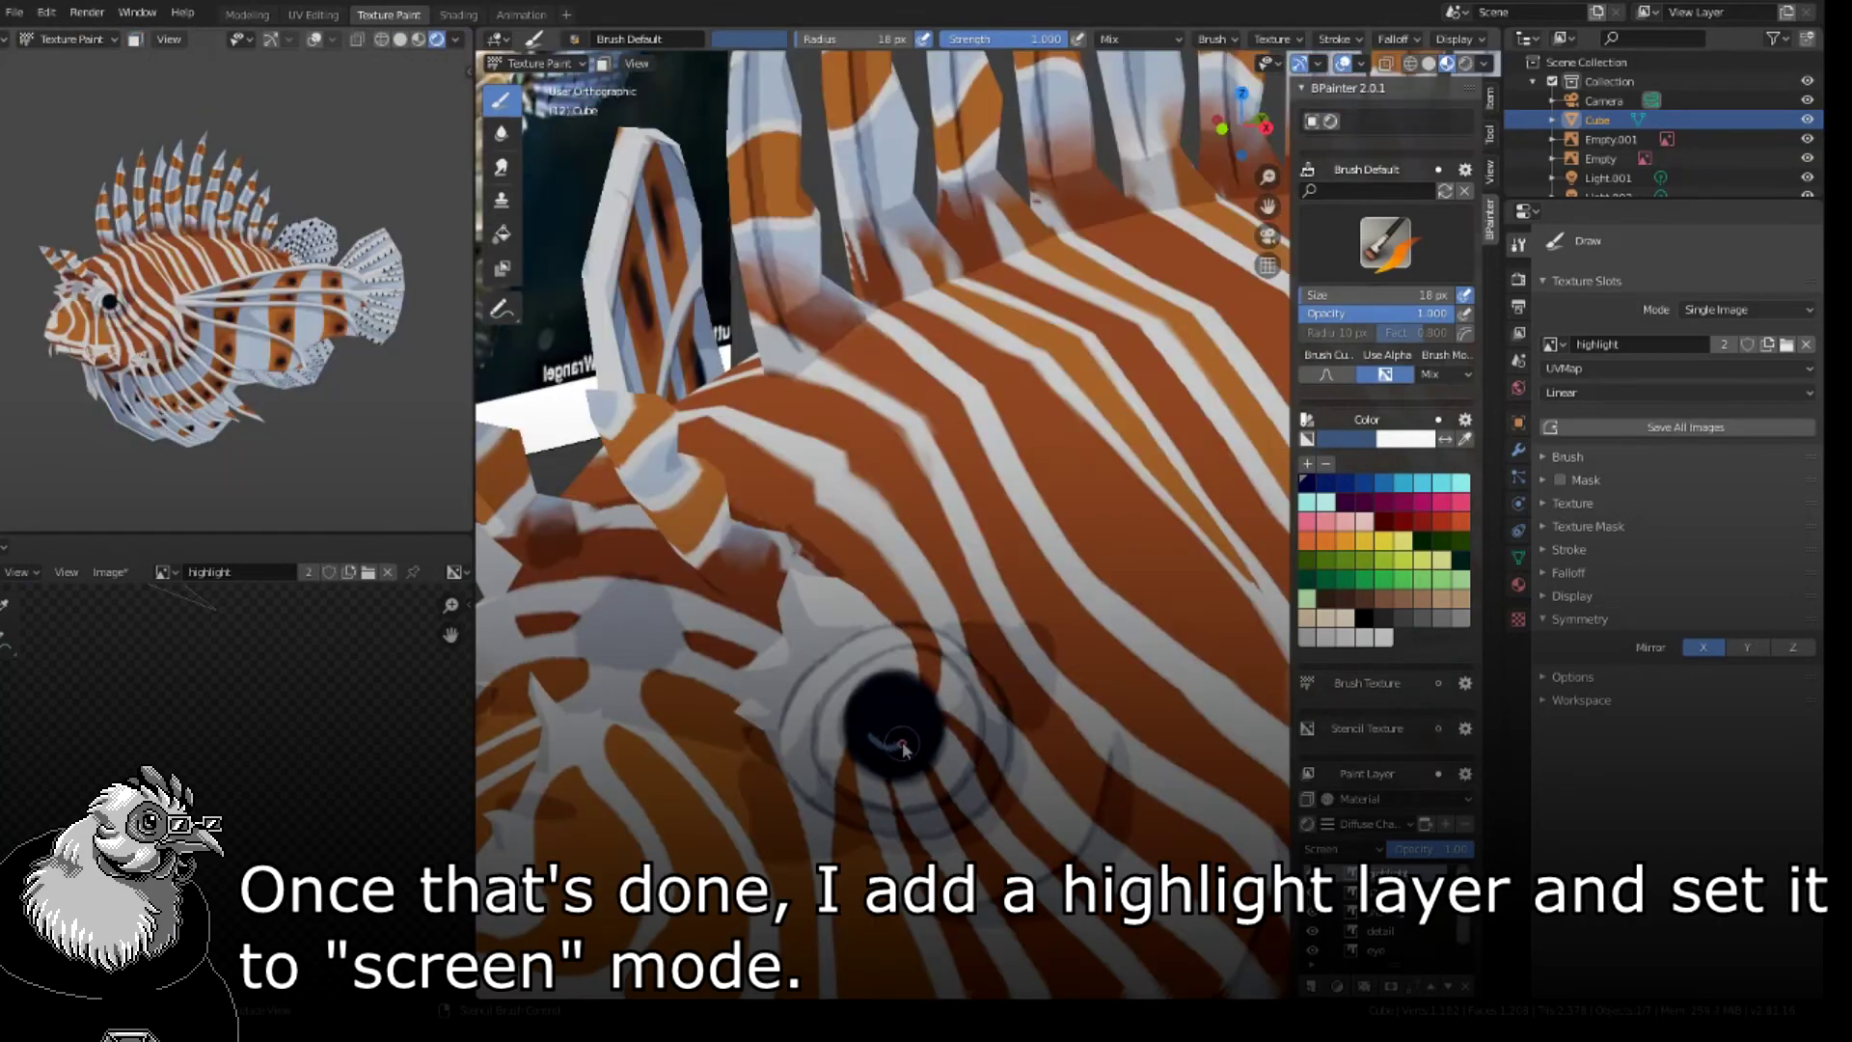
- Paint highlights on the eye, snout and cheek on the Screen-mode highlight layer with the 18 px blue brush
left_click_drag(889, 746, 934, 736)
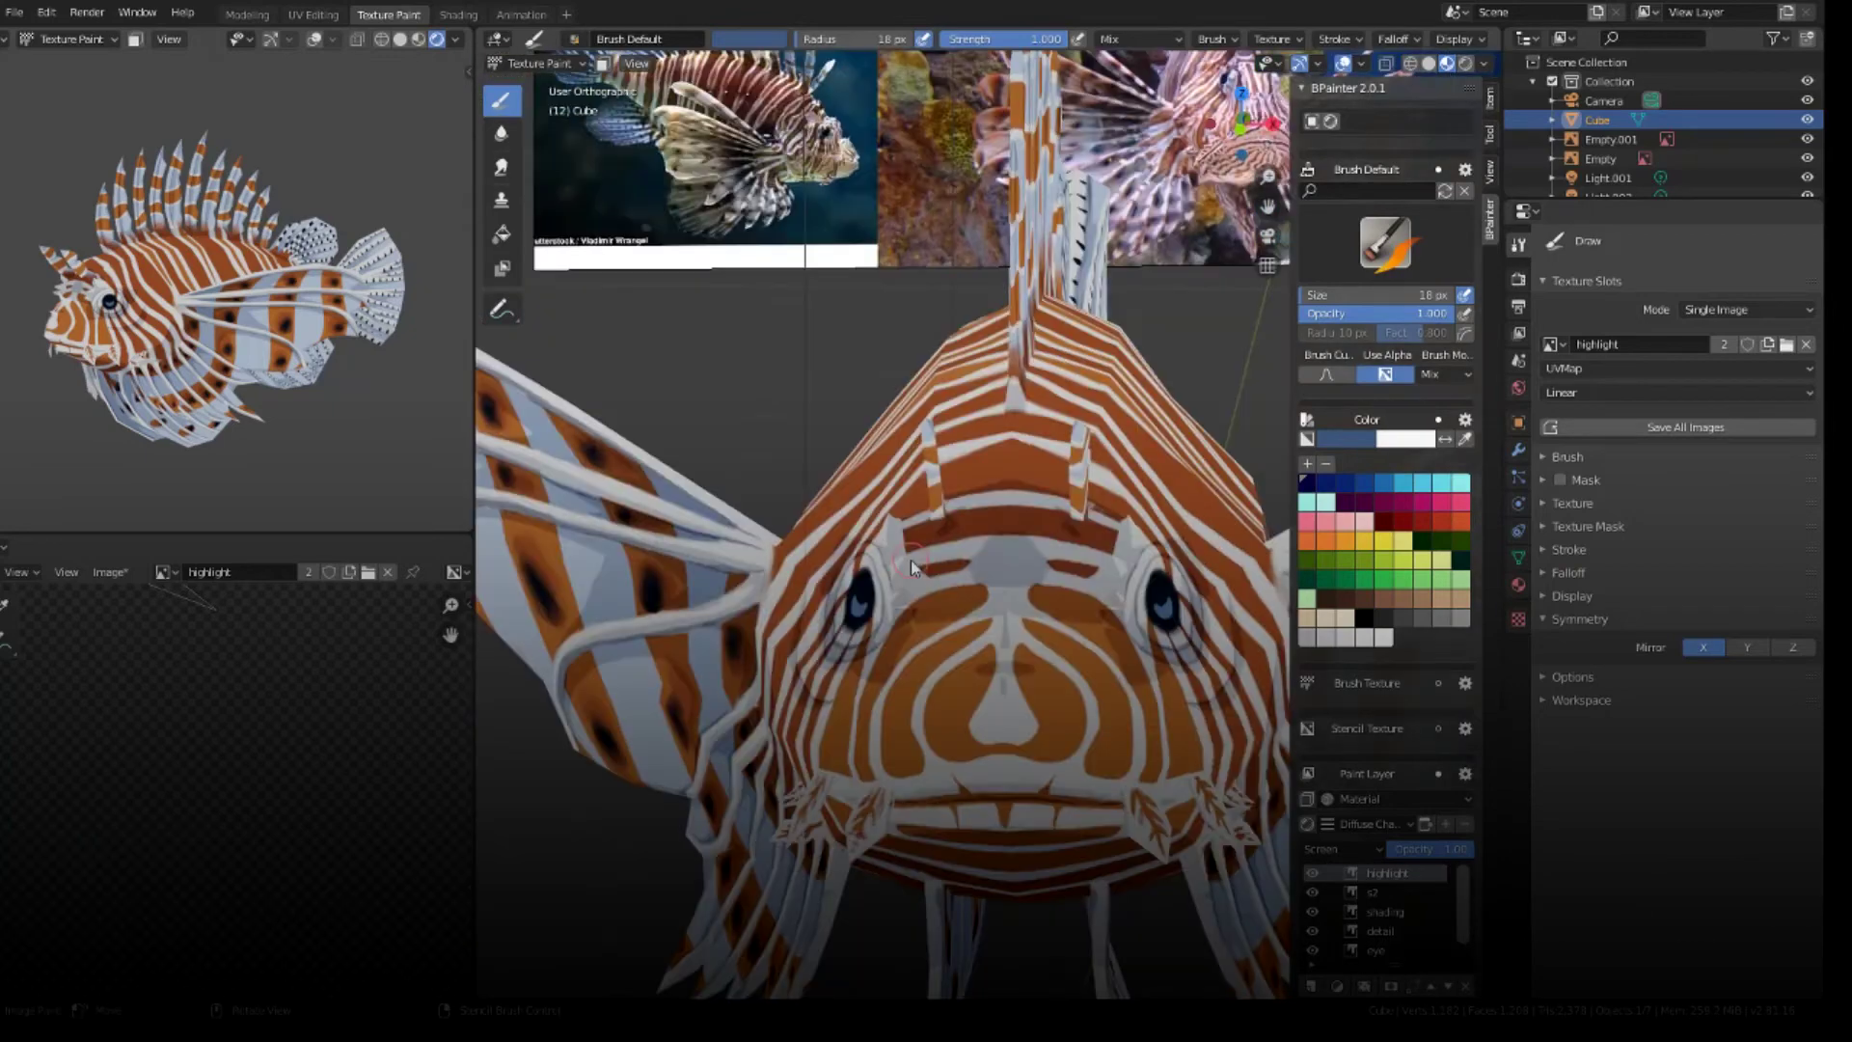
mouse_move(984, 753)
left_mouse_down()
mouse_move(1023, 757)
mouse_move(958, 723)
mouse_move(900, 745)
mouse_move(1005, 733)
left_mouse_up()
middle_click_drag(1292, 561, 1085, 666)
left_click_drag(793, 652, 882, 605)
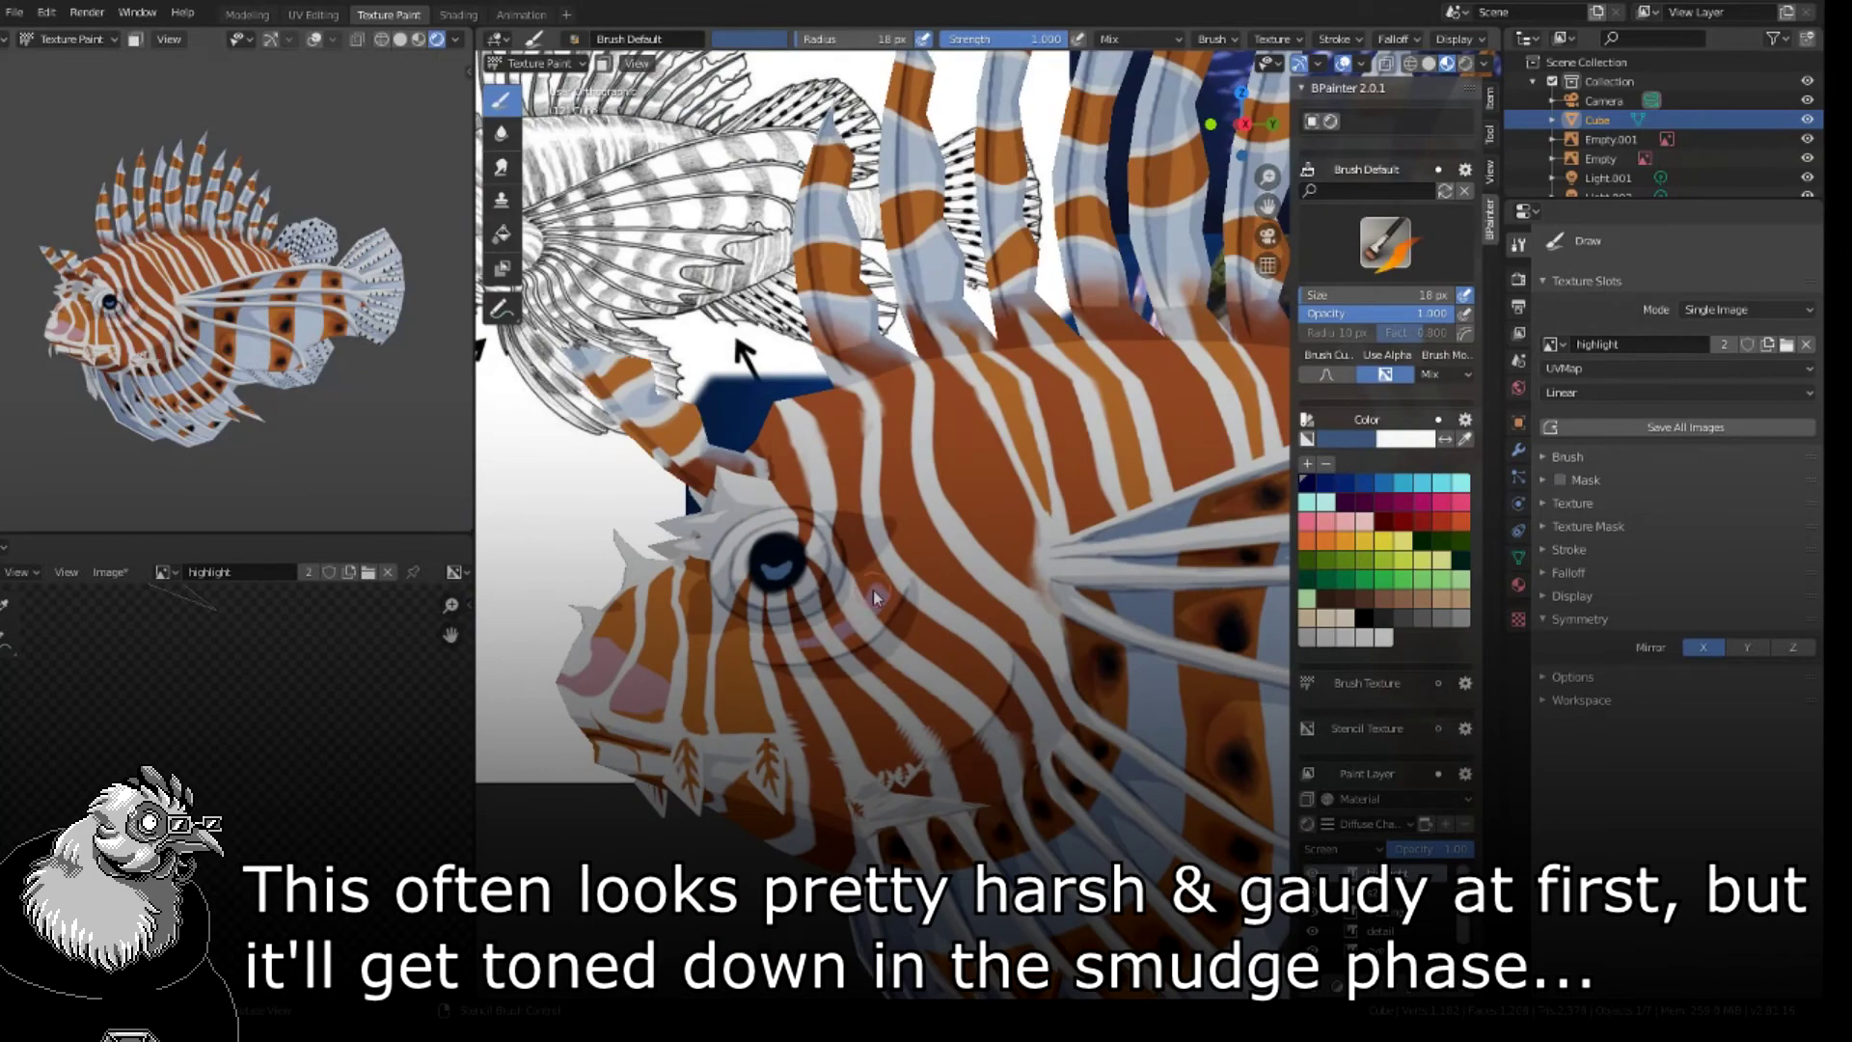
mouse_move(948, 711)
left_mouse_down()
mouse_move(879, 714)
mouse_move(921, 717)
left_mouse_up()
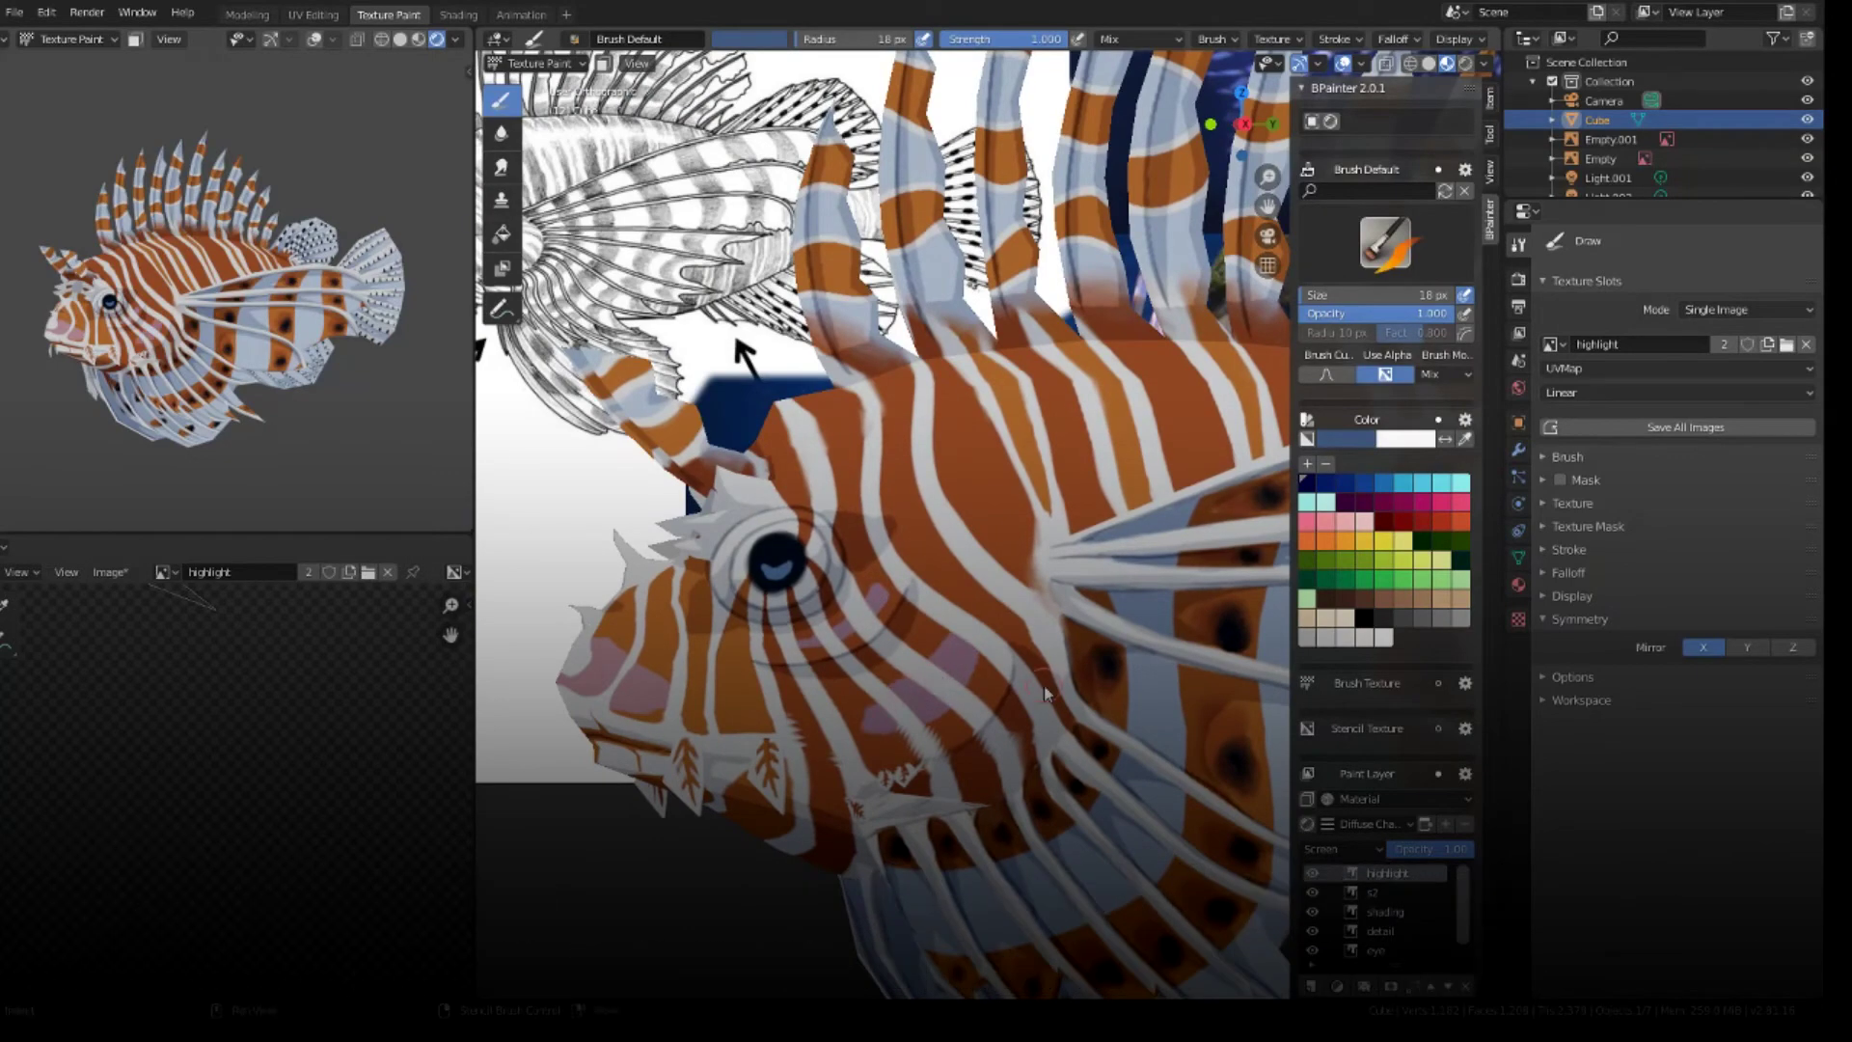
- Paint a white eyeshine and white spots on the pectoral fin's light-blue areas on the white layer, using a 26 px brush
middle_click_drag(818, 604, 907, 627)
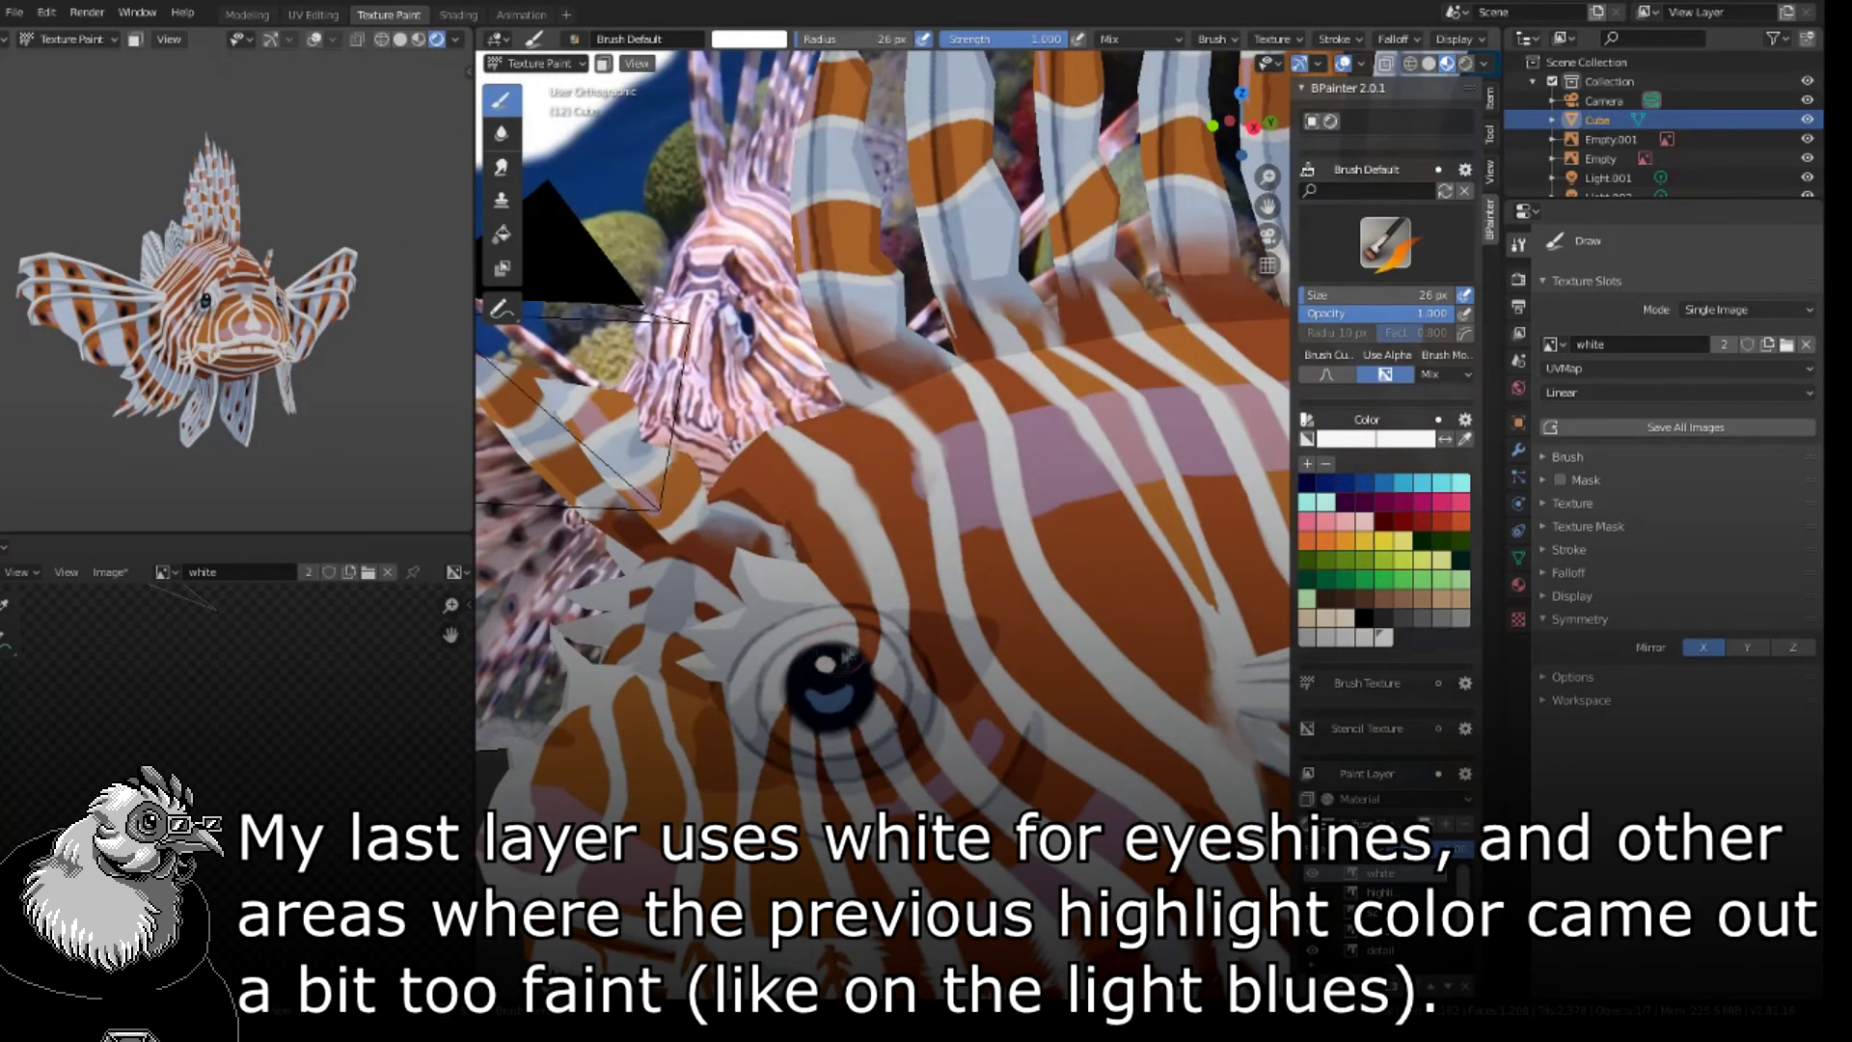
left_click(823, 662)
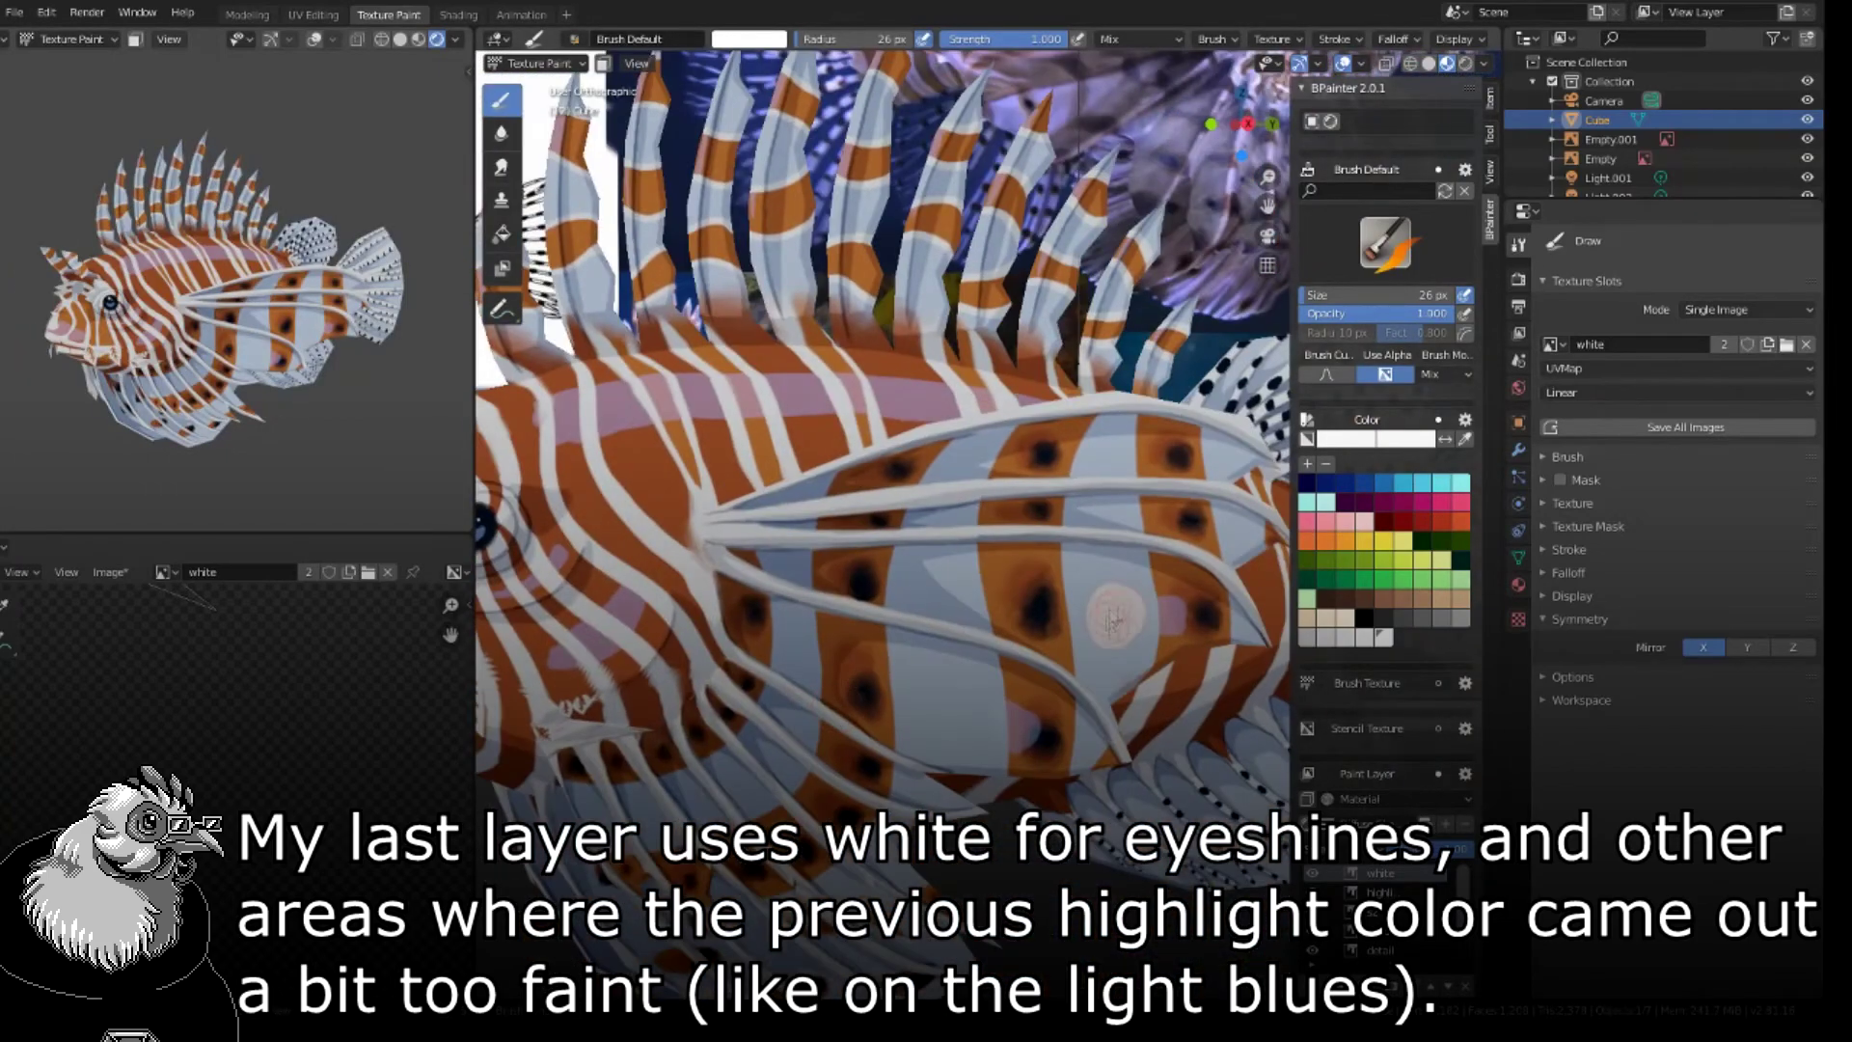
left_click(1114, 617)
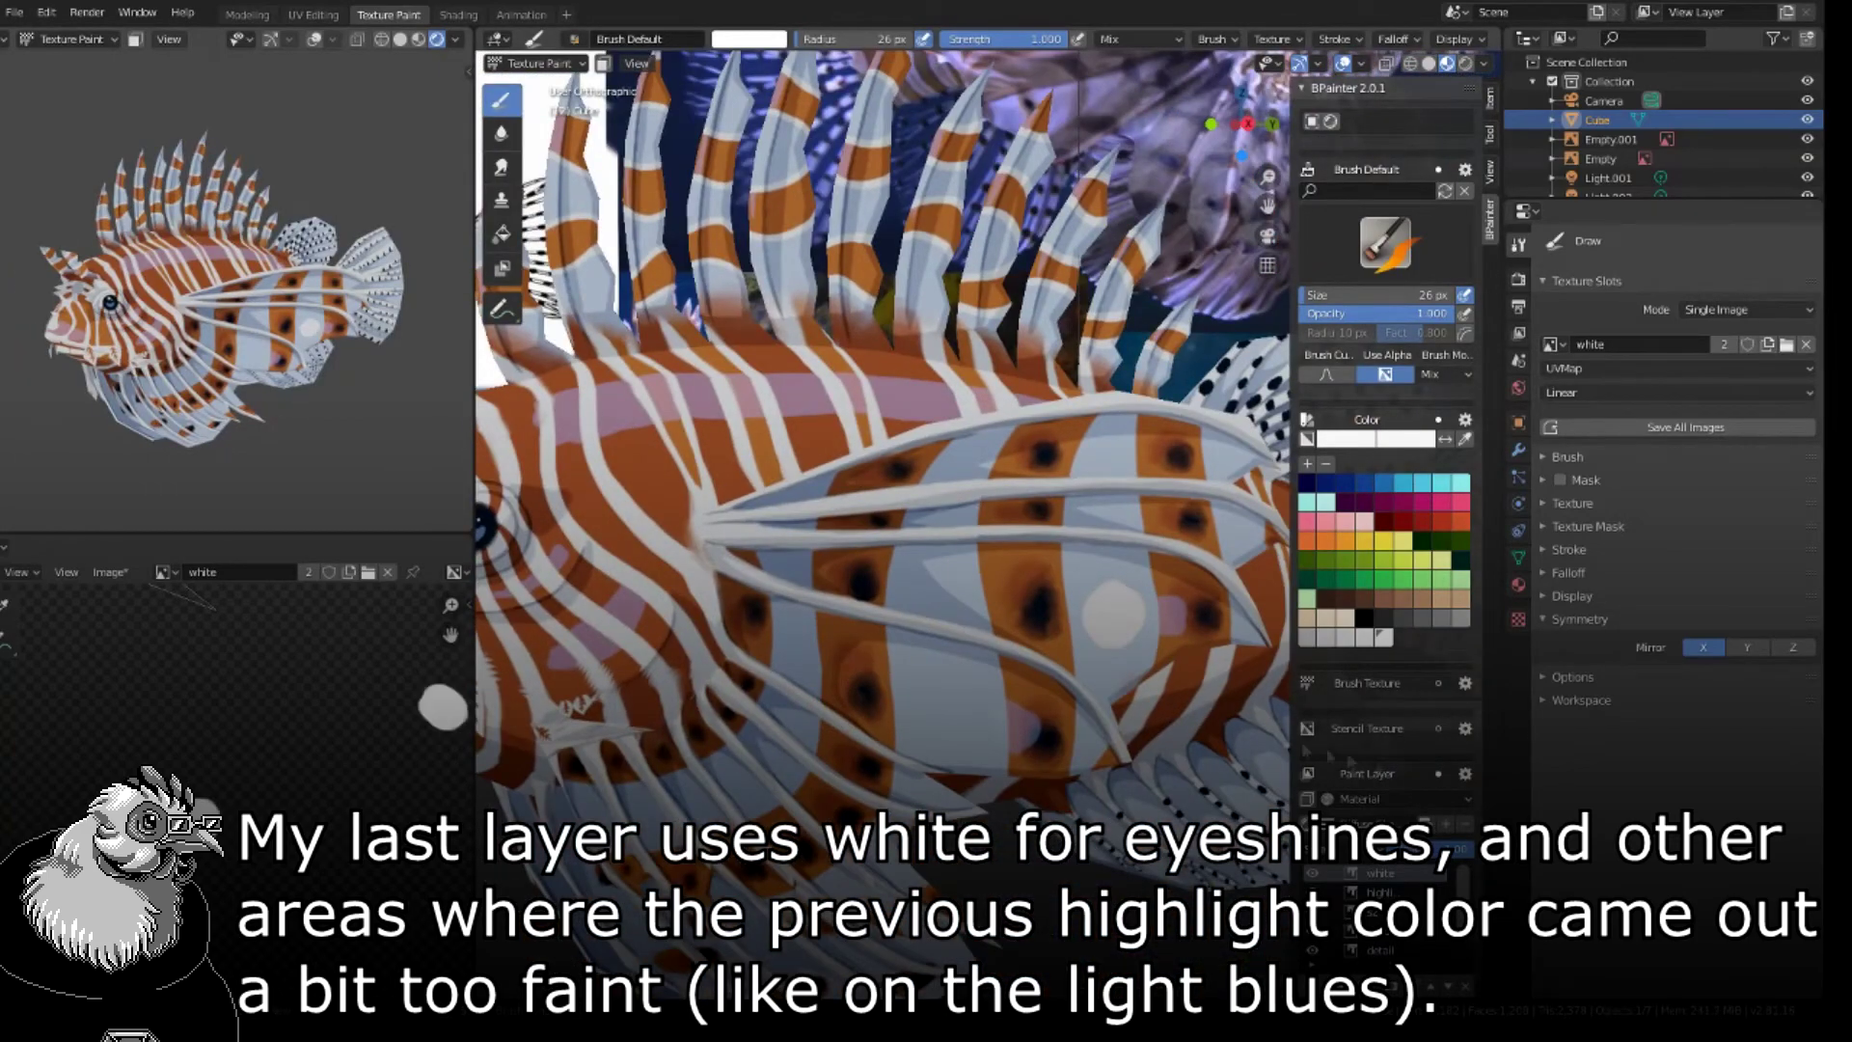
left_click(970, 714)
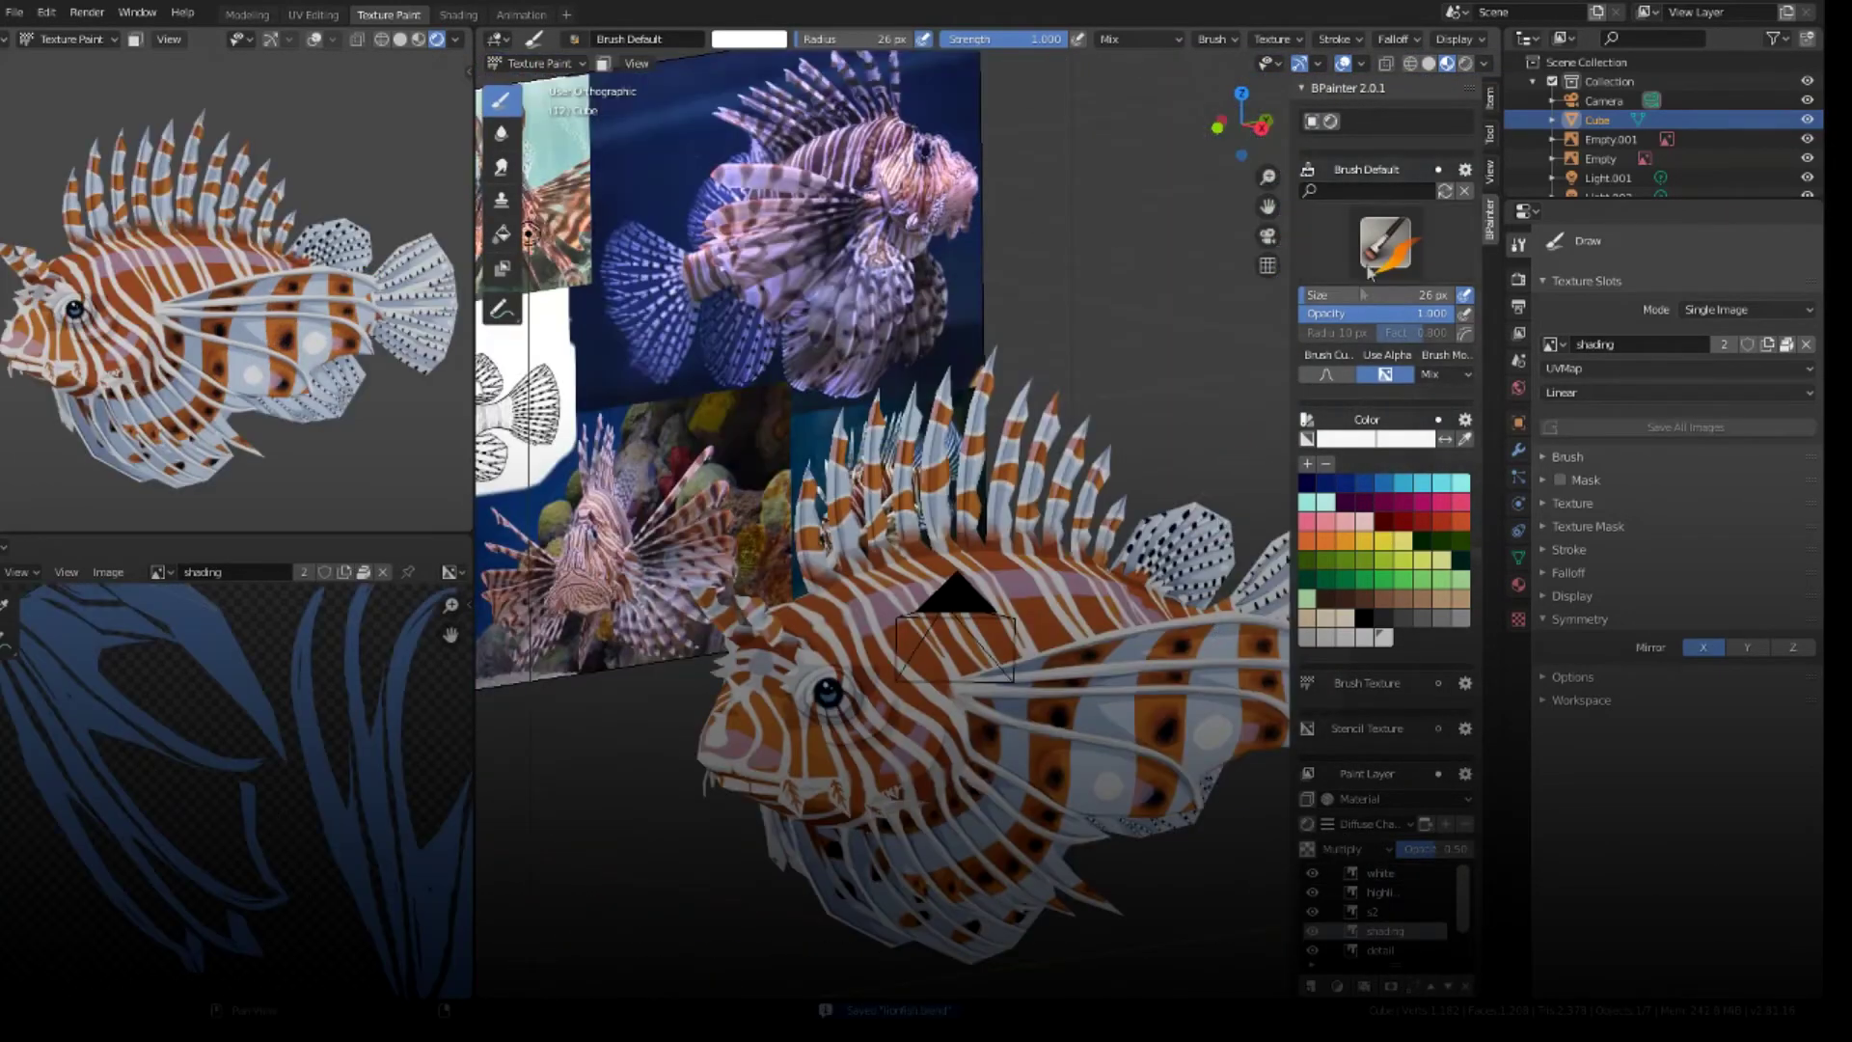
- Switch to Brush Smudge for the shading layer, frame the fish's head and enlarge the brush
left_click(1385, 241)
left_click(1129, 451)
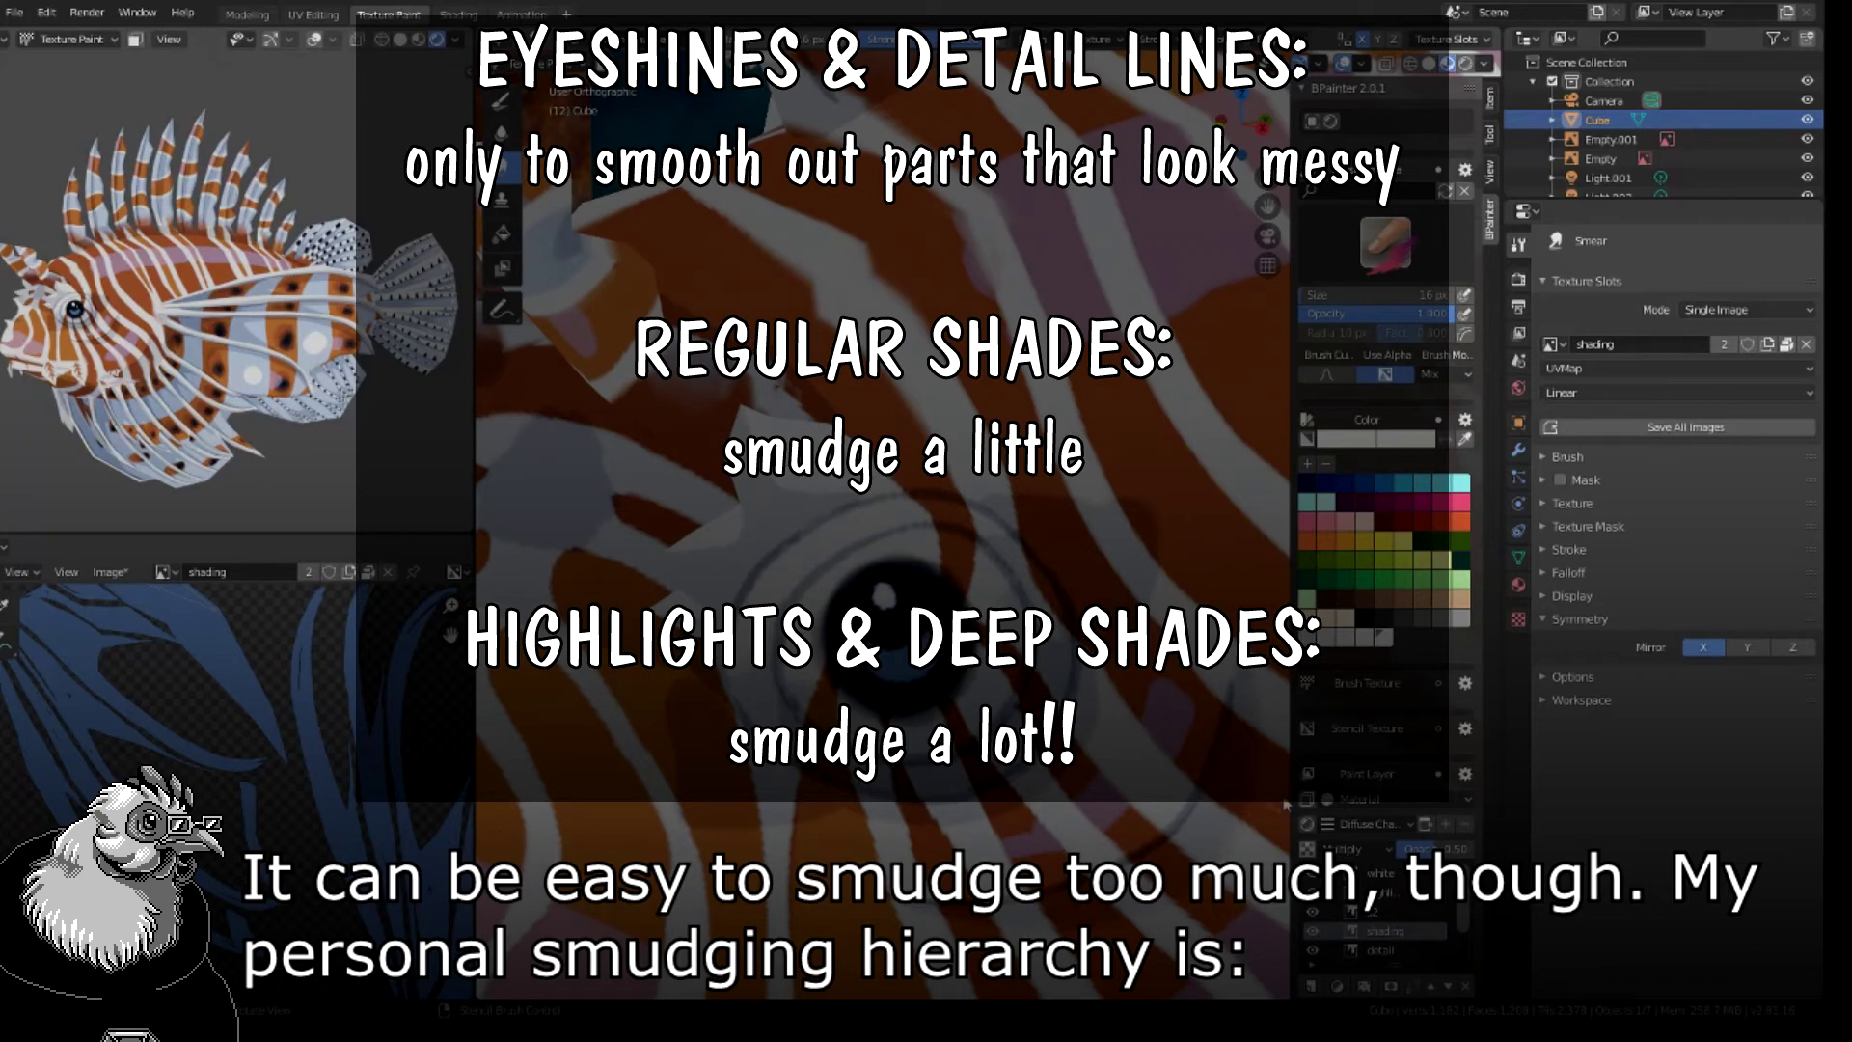
scroll(1005, 708, "down", 3)
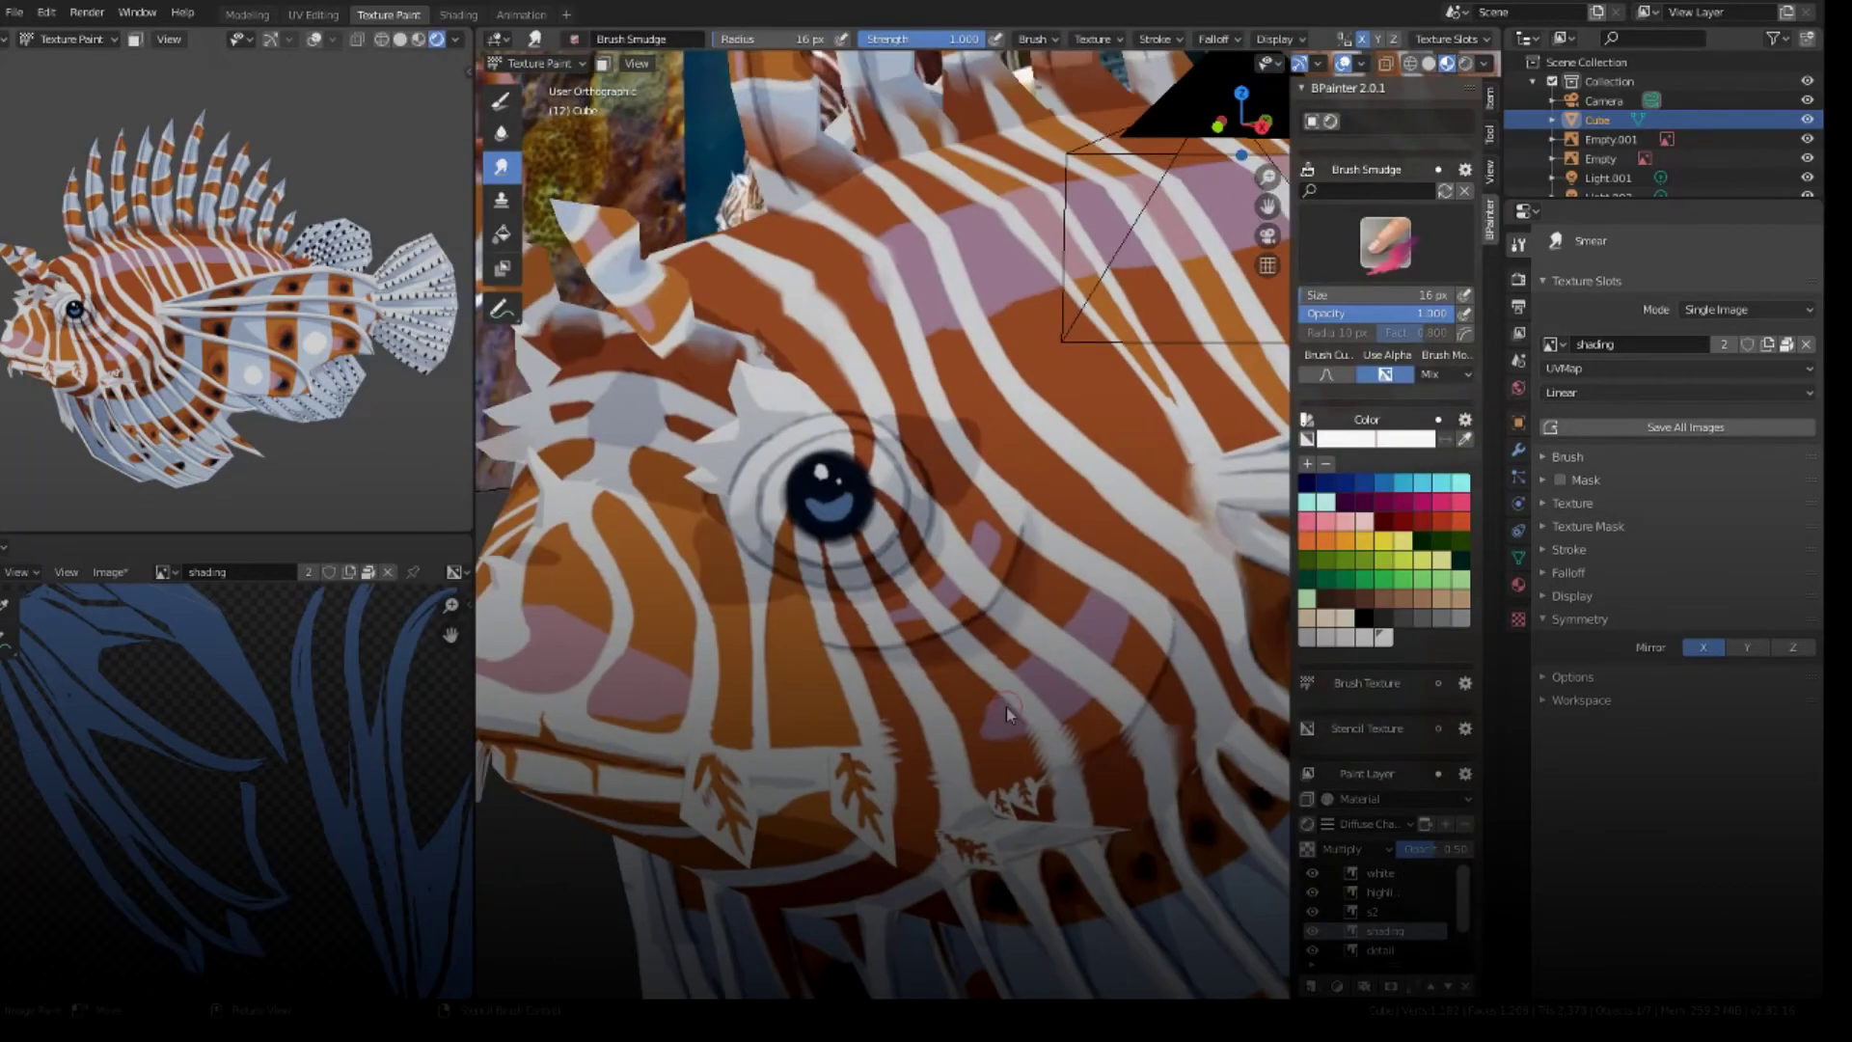
key("bracketright")
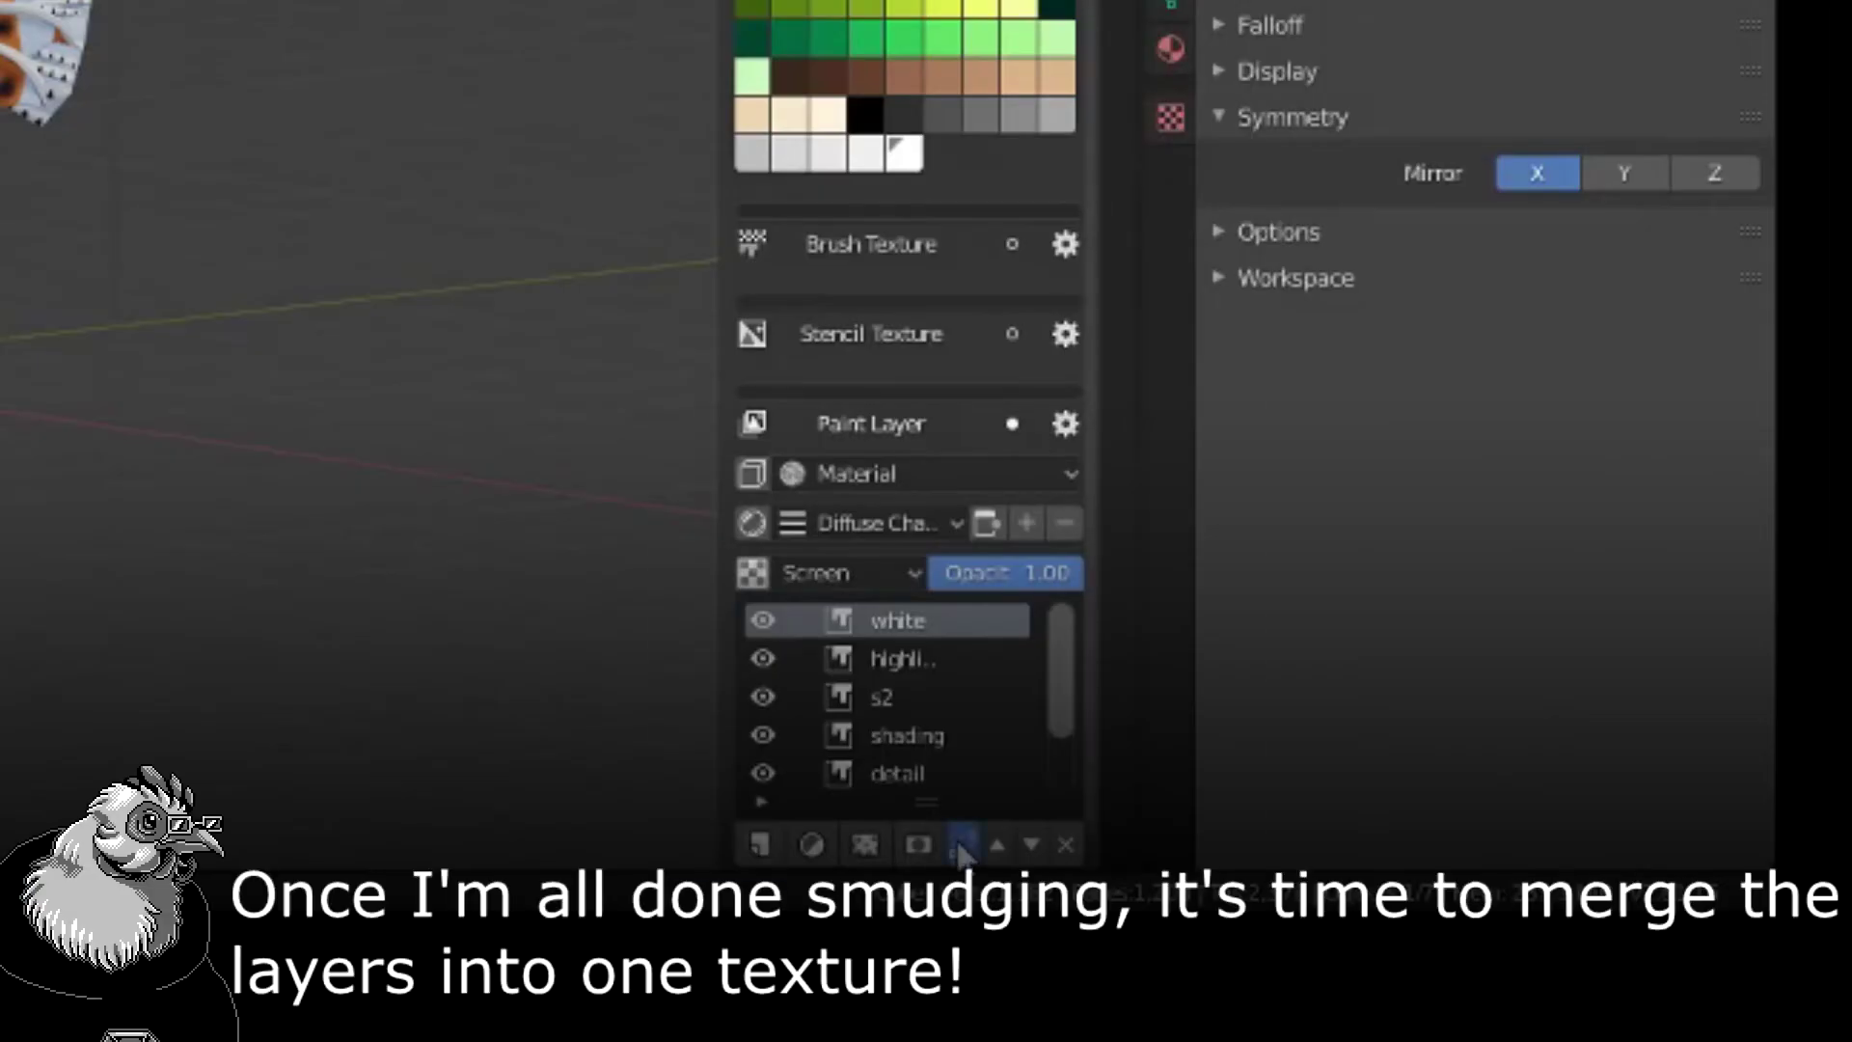
- Merge all paint layers from flats to white into one new 2048 x 2048 layer
left_click(959, 844)
left_click(1125, 157)
type("2048")
key("Tab")
type("2048")
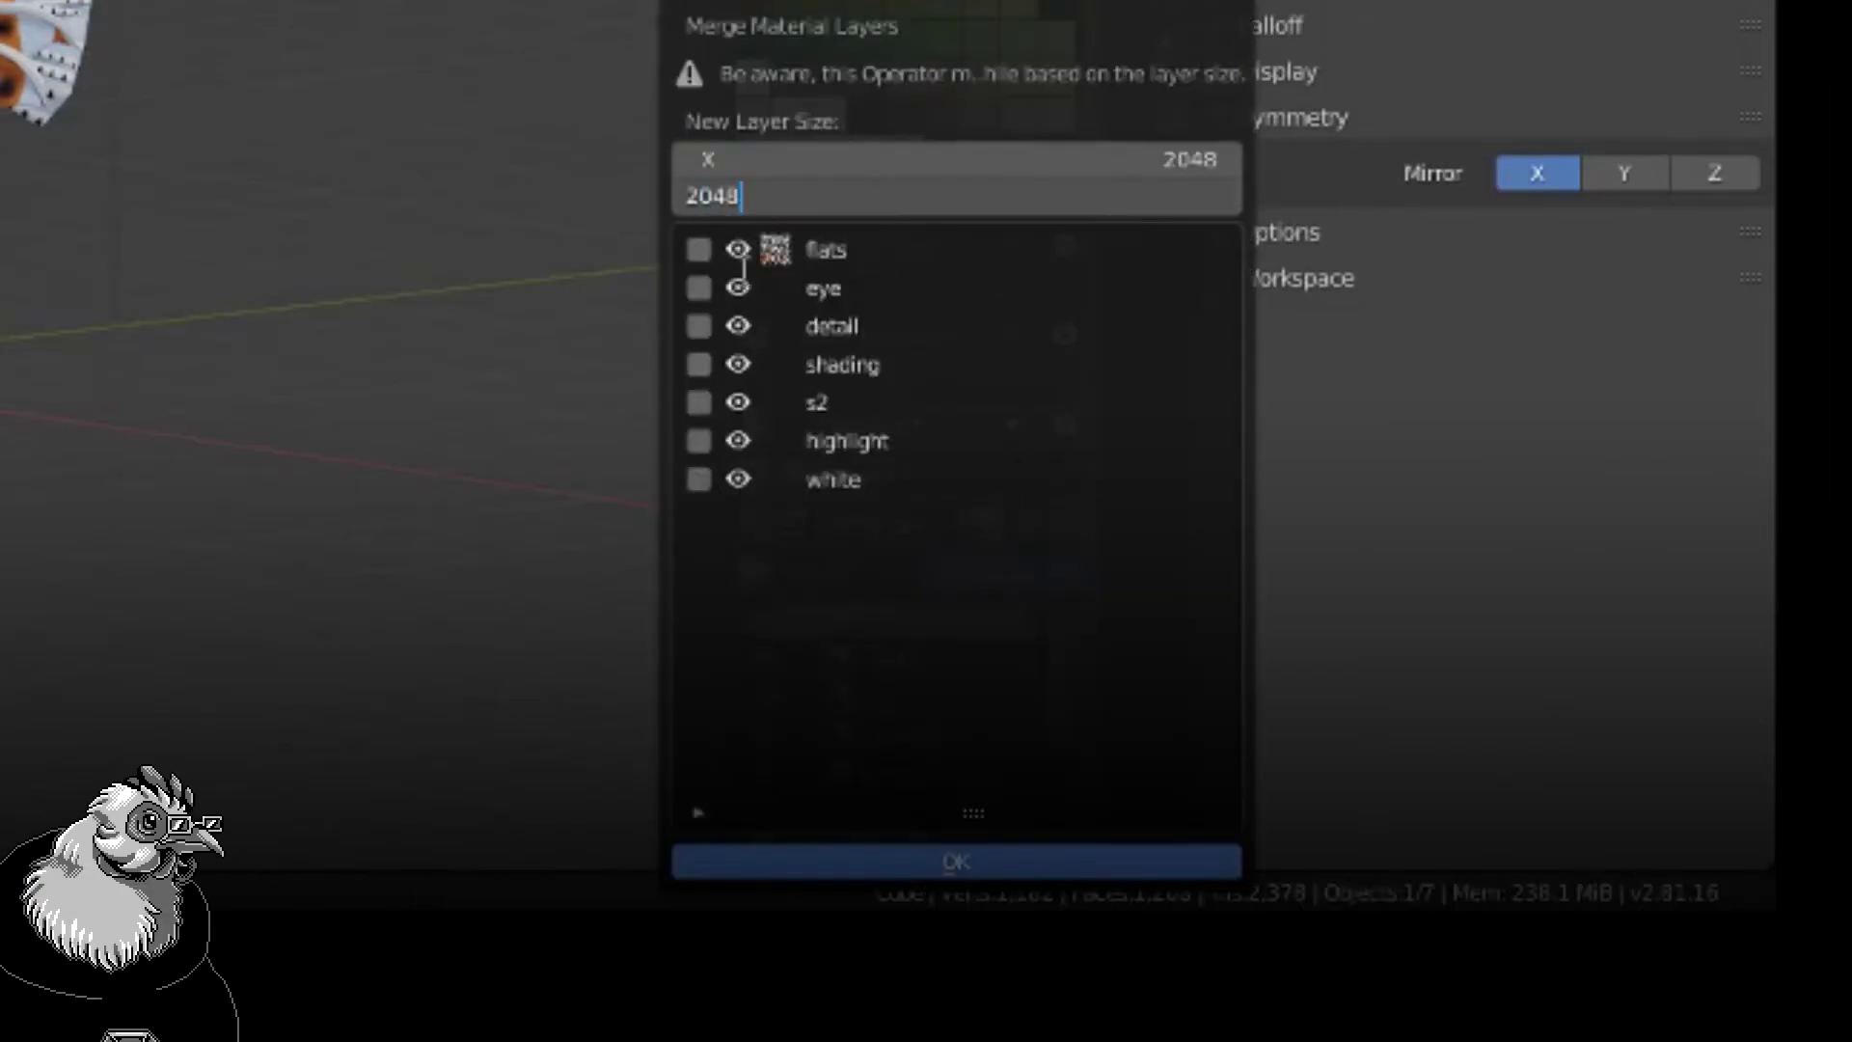
key("Return")
left_click(699, 251)
left_click_drag(702, 275, 700, 480)
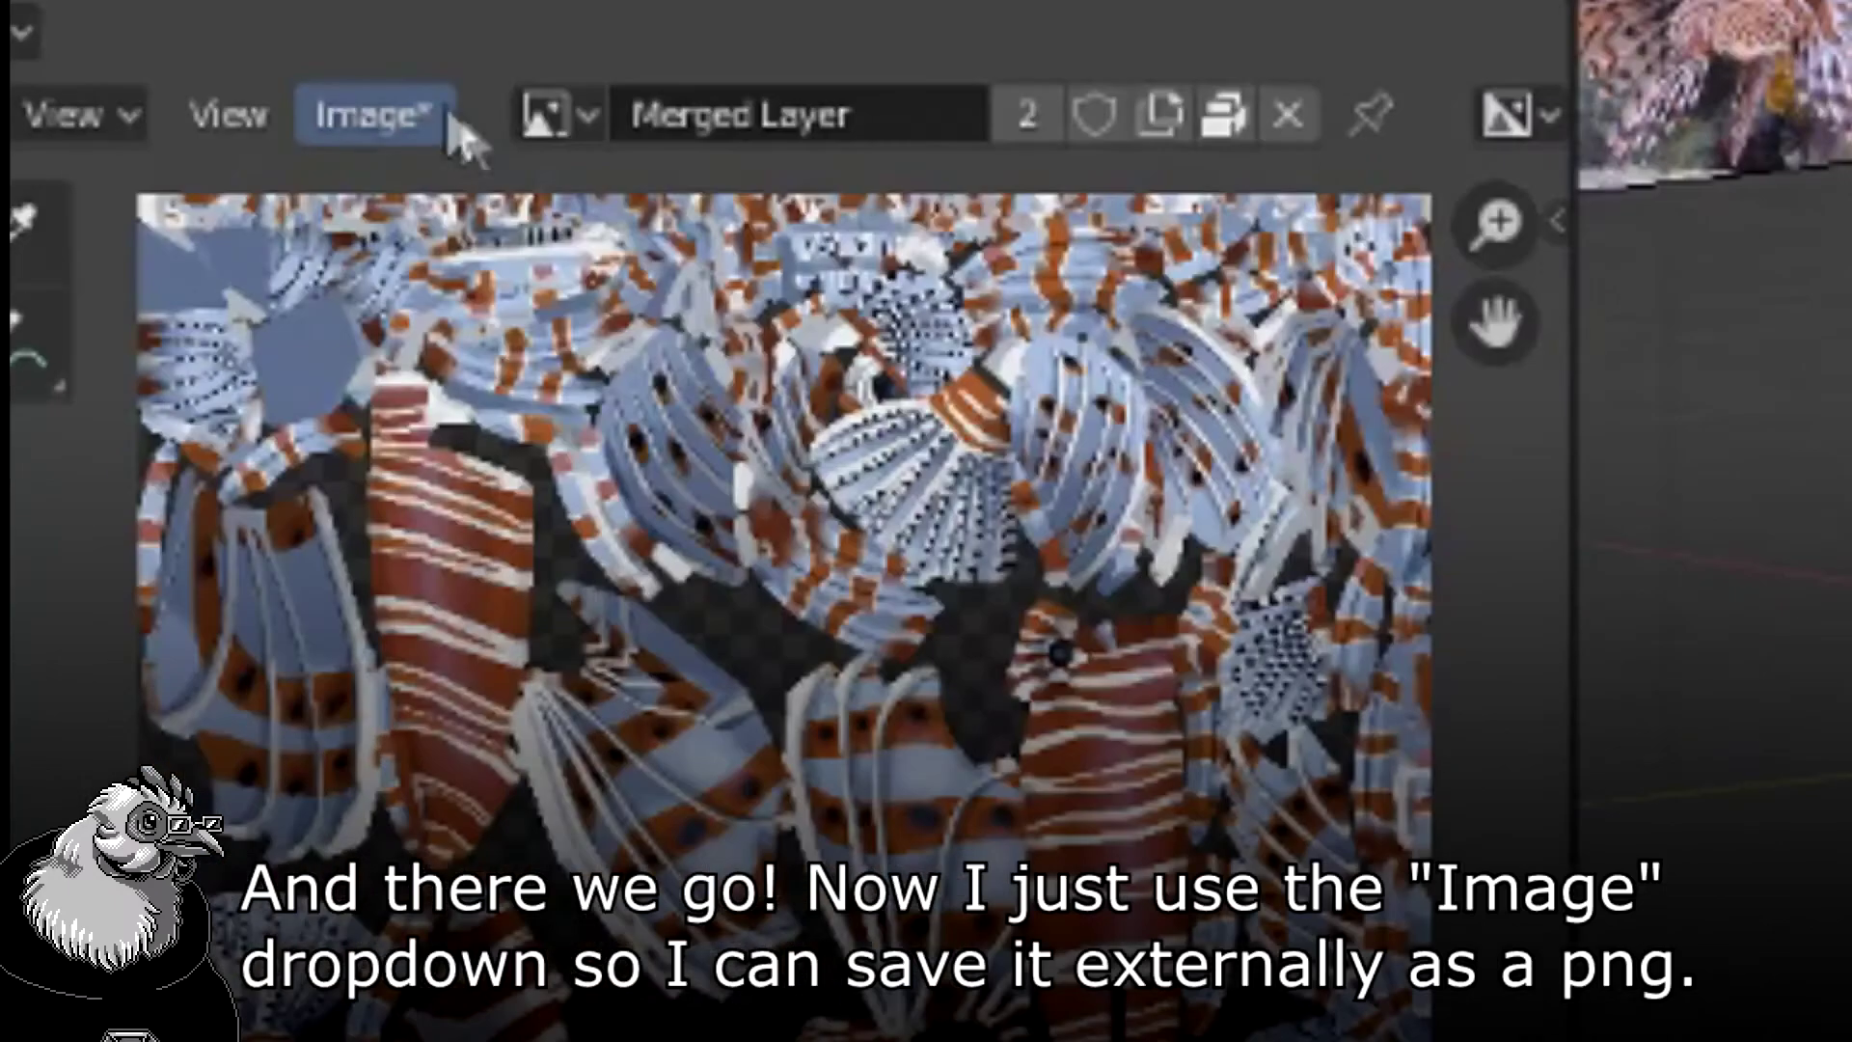
- Save the Merged Layer image externally as a PNG file
left_click(121, 573)
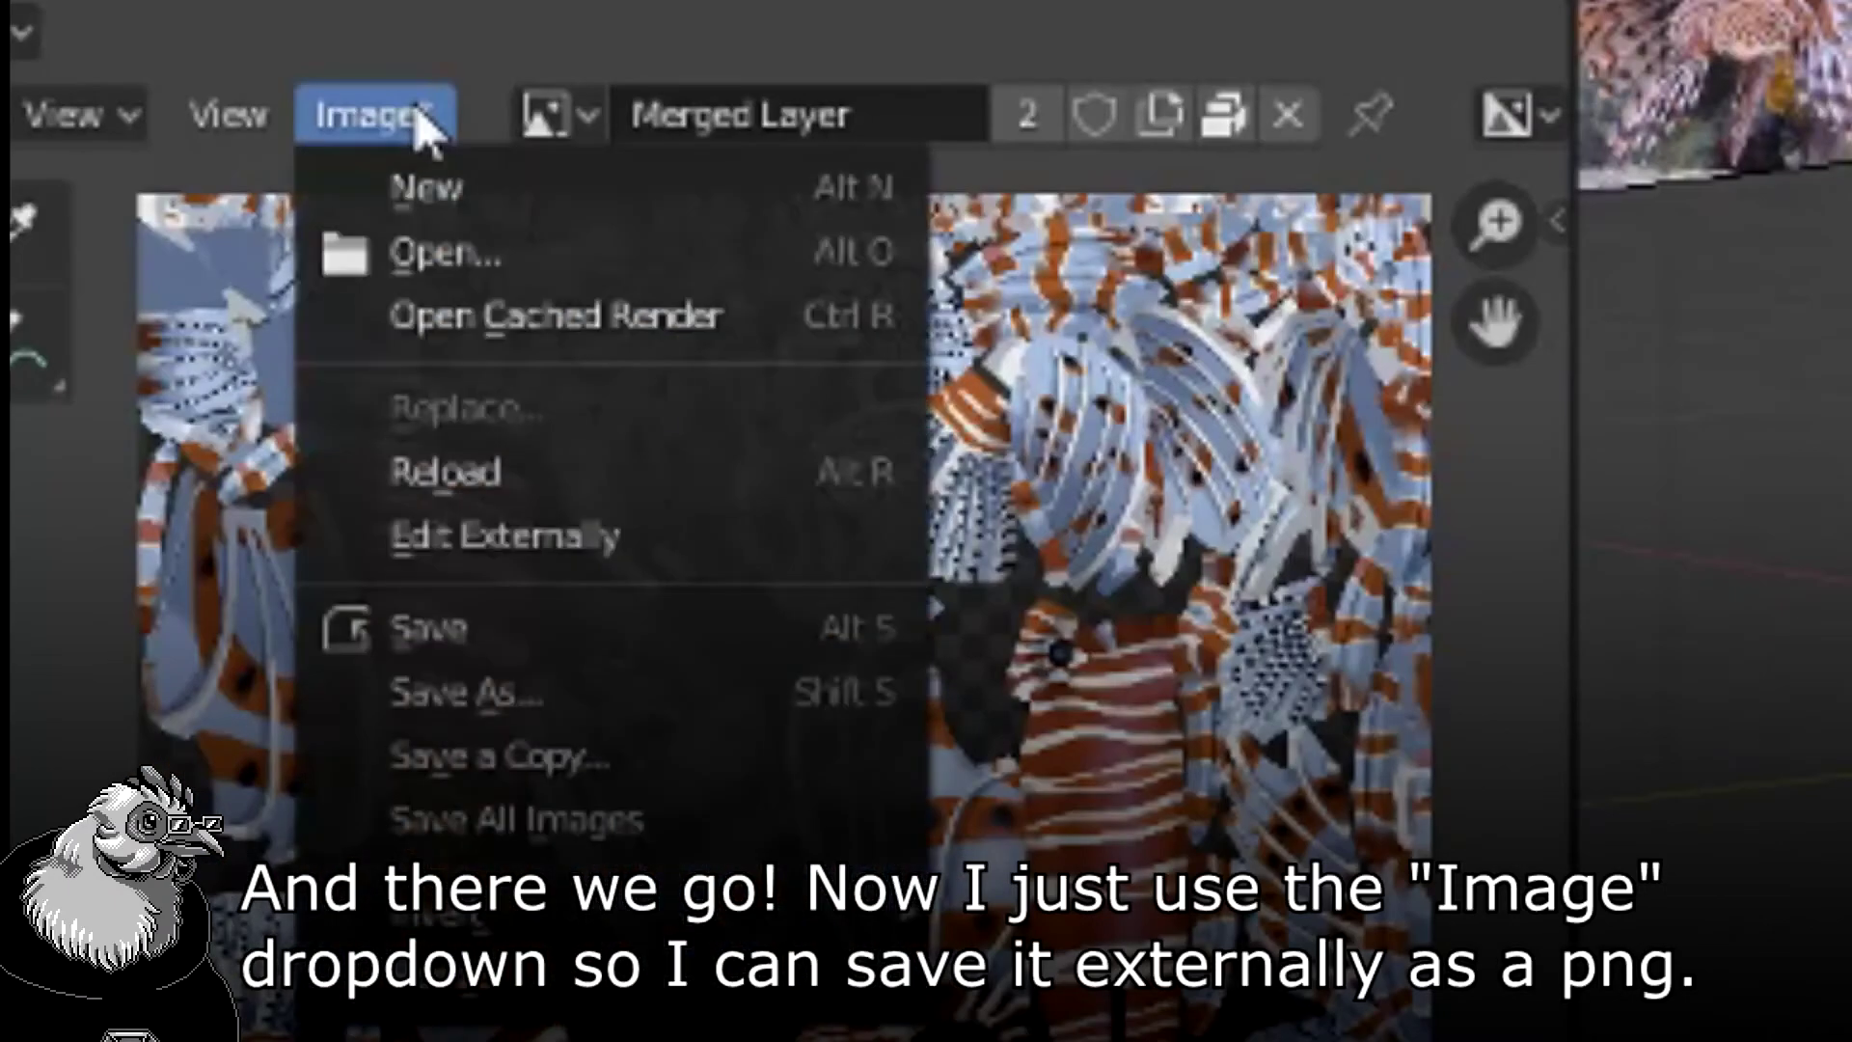
left_click(159, 749)
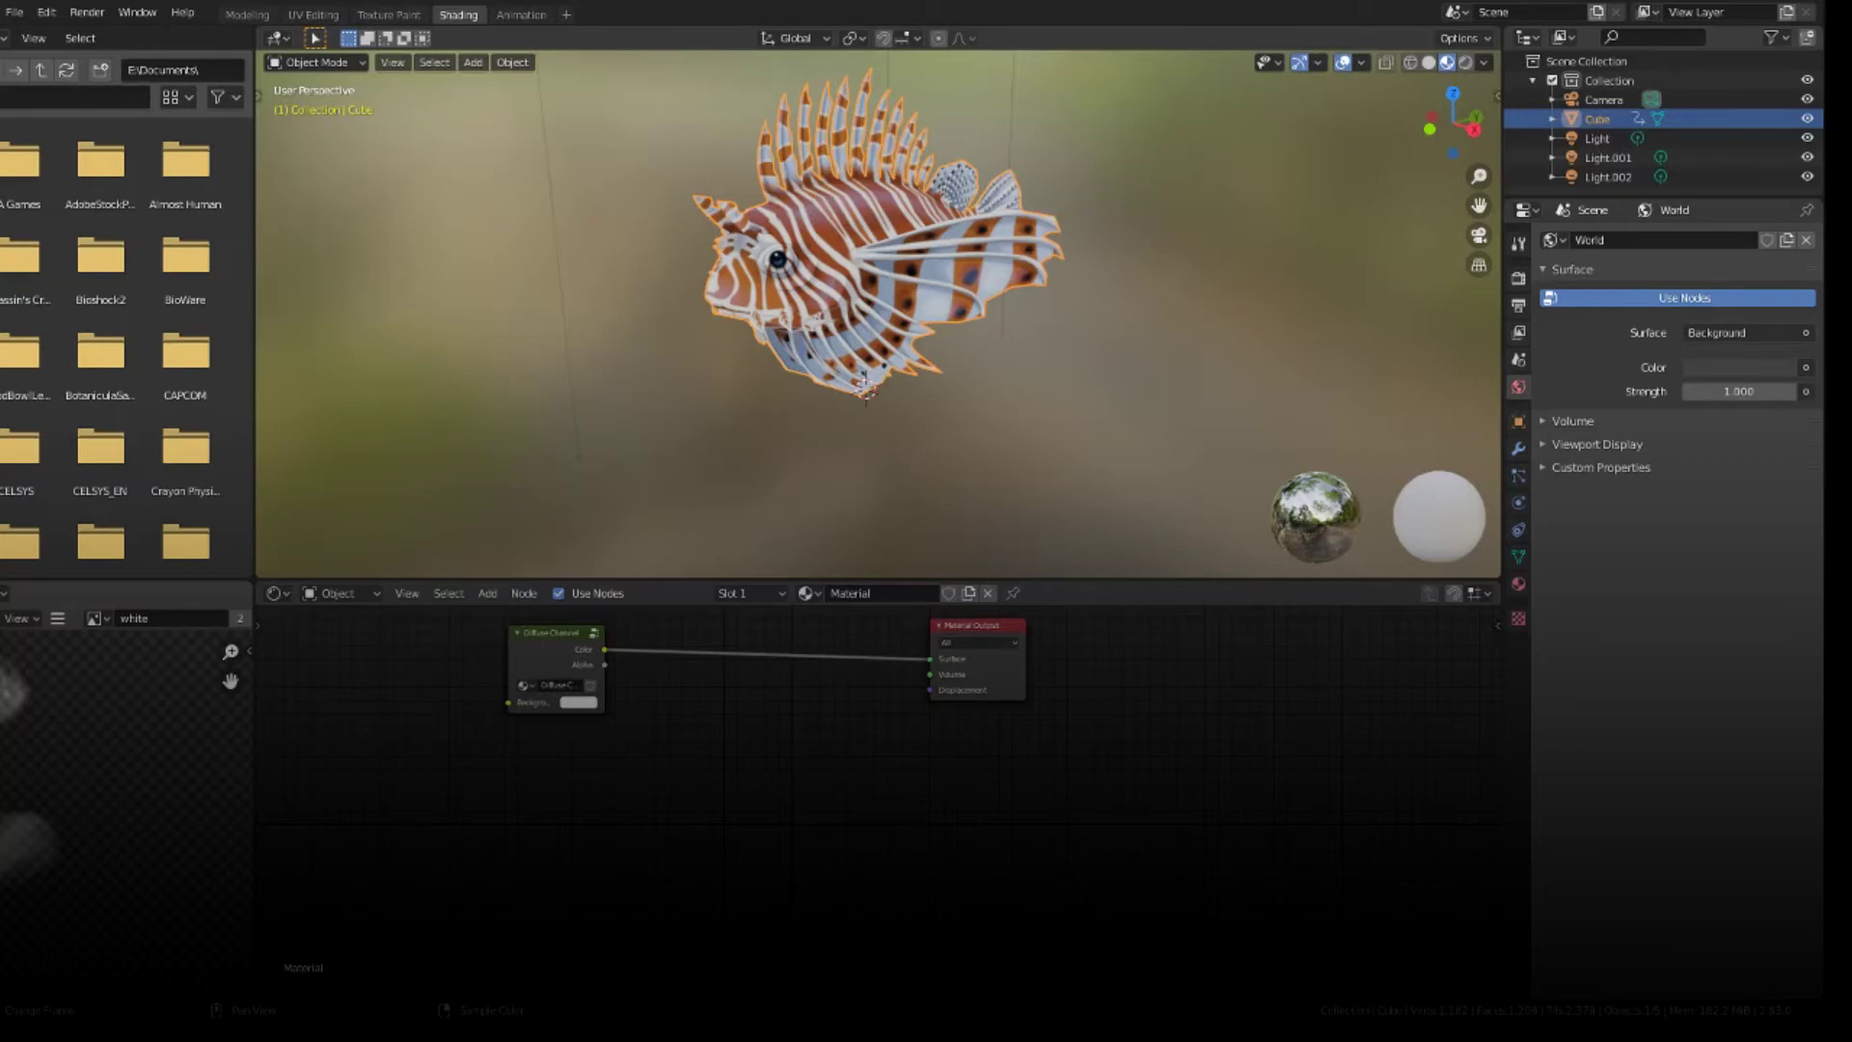
- Feed the Material Output's Surface from the Color output of a new Image Texture node loaded with the exported fish PNG
left_click(487, 593)
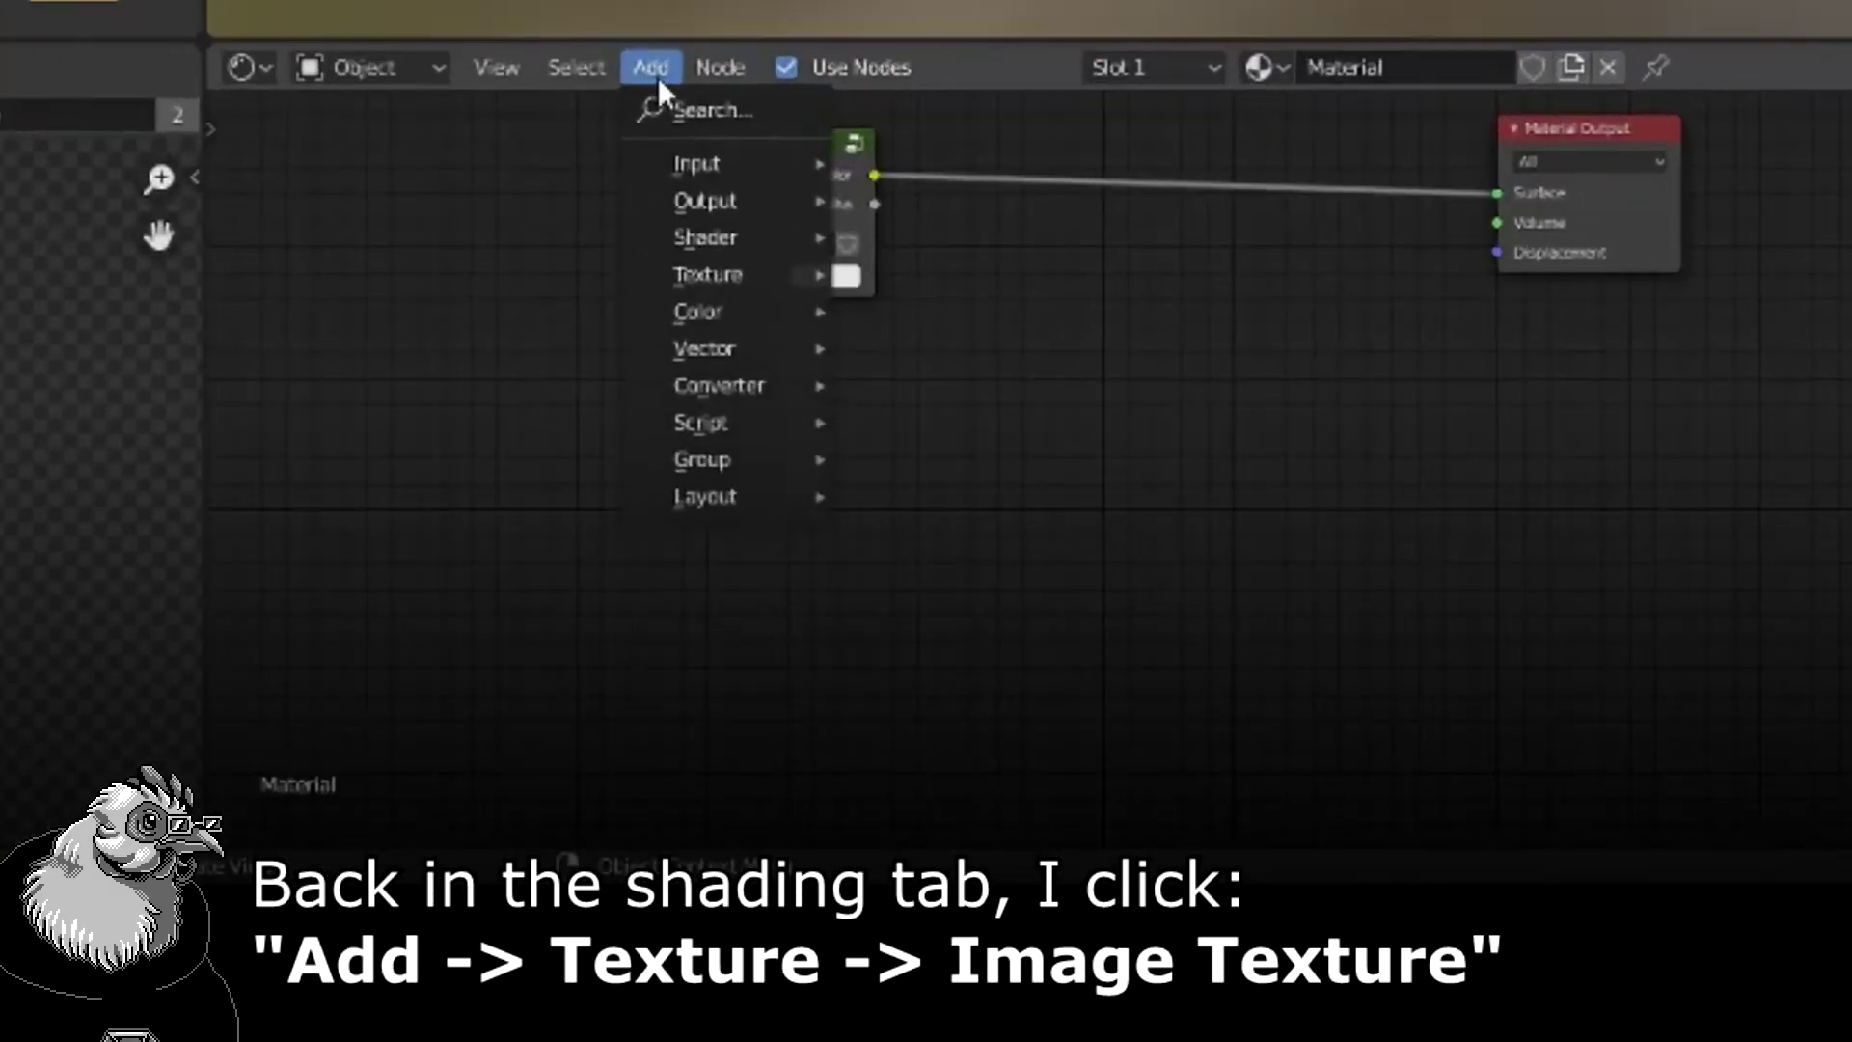
mouse_move(680, 272)
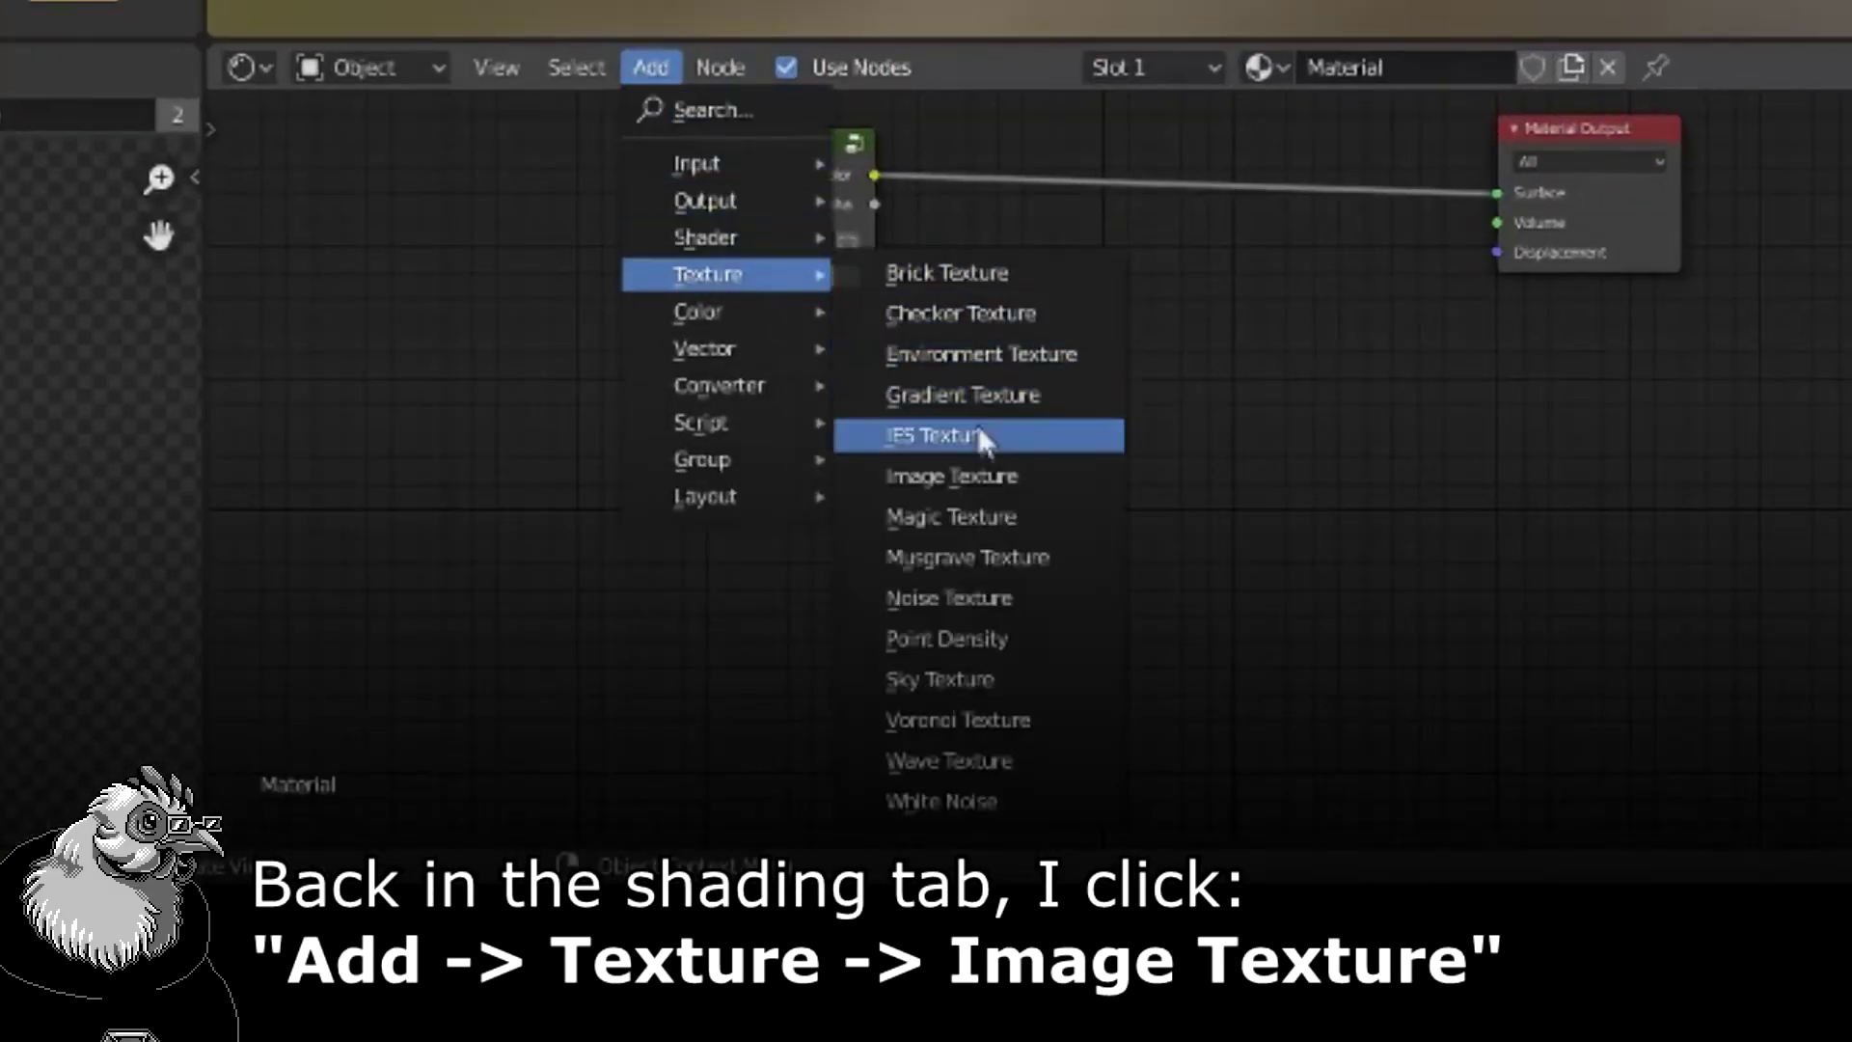
left_click(993, 480)
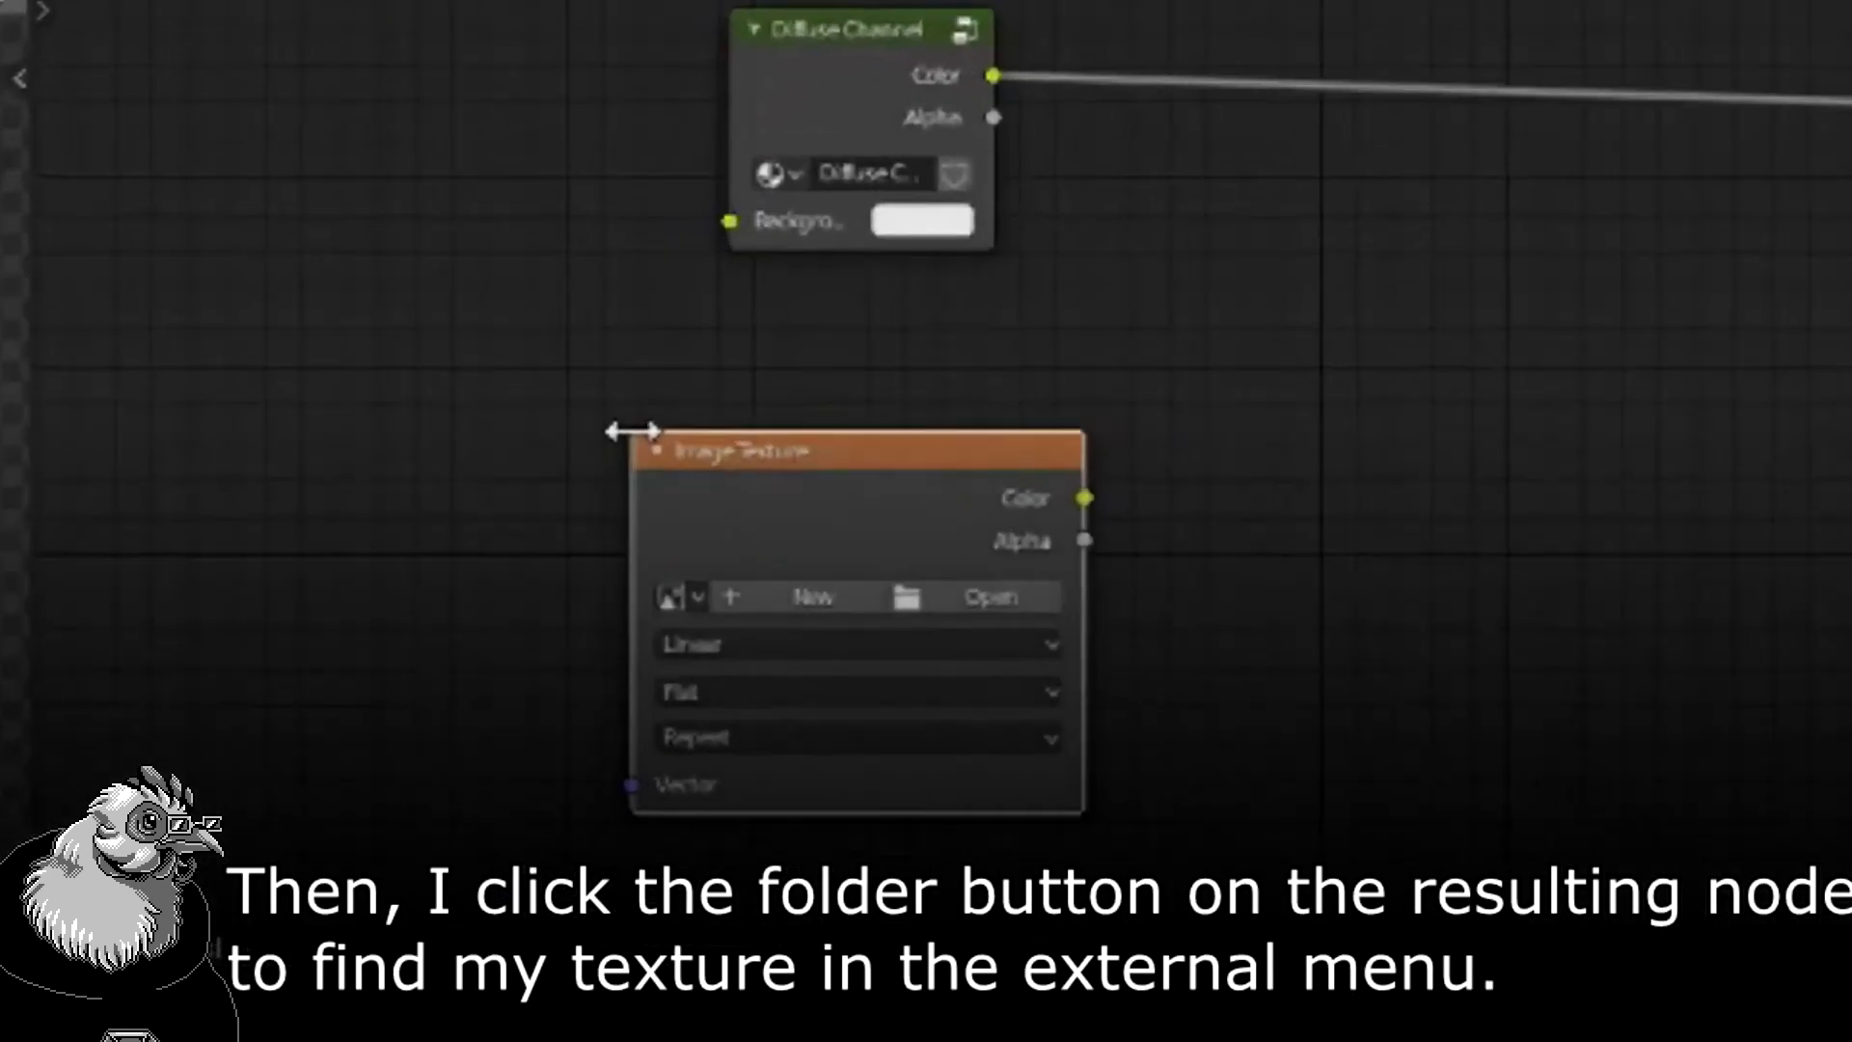
left_click(474, 780)
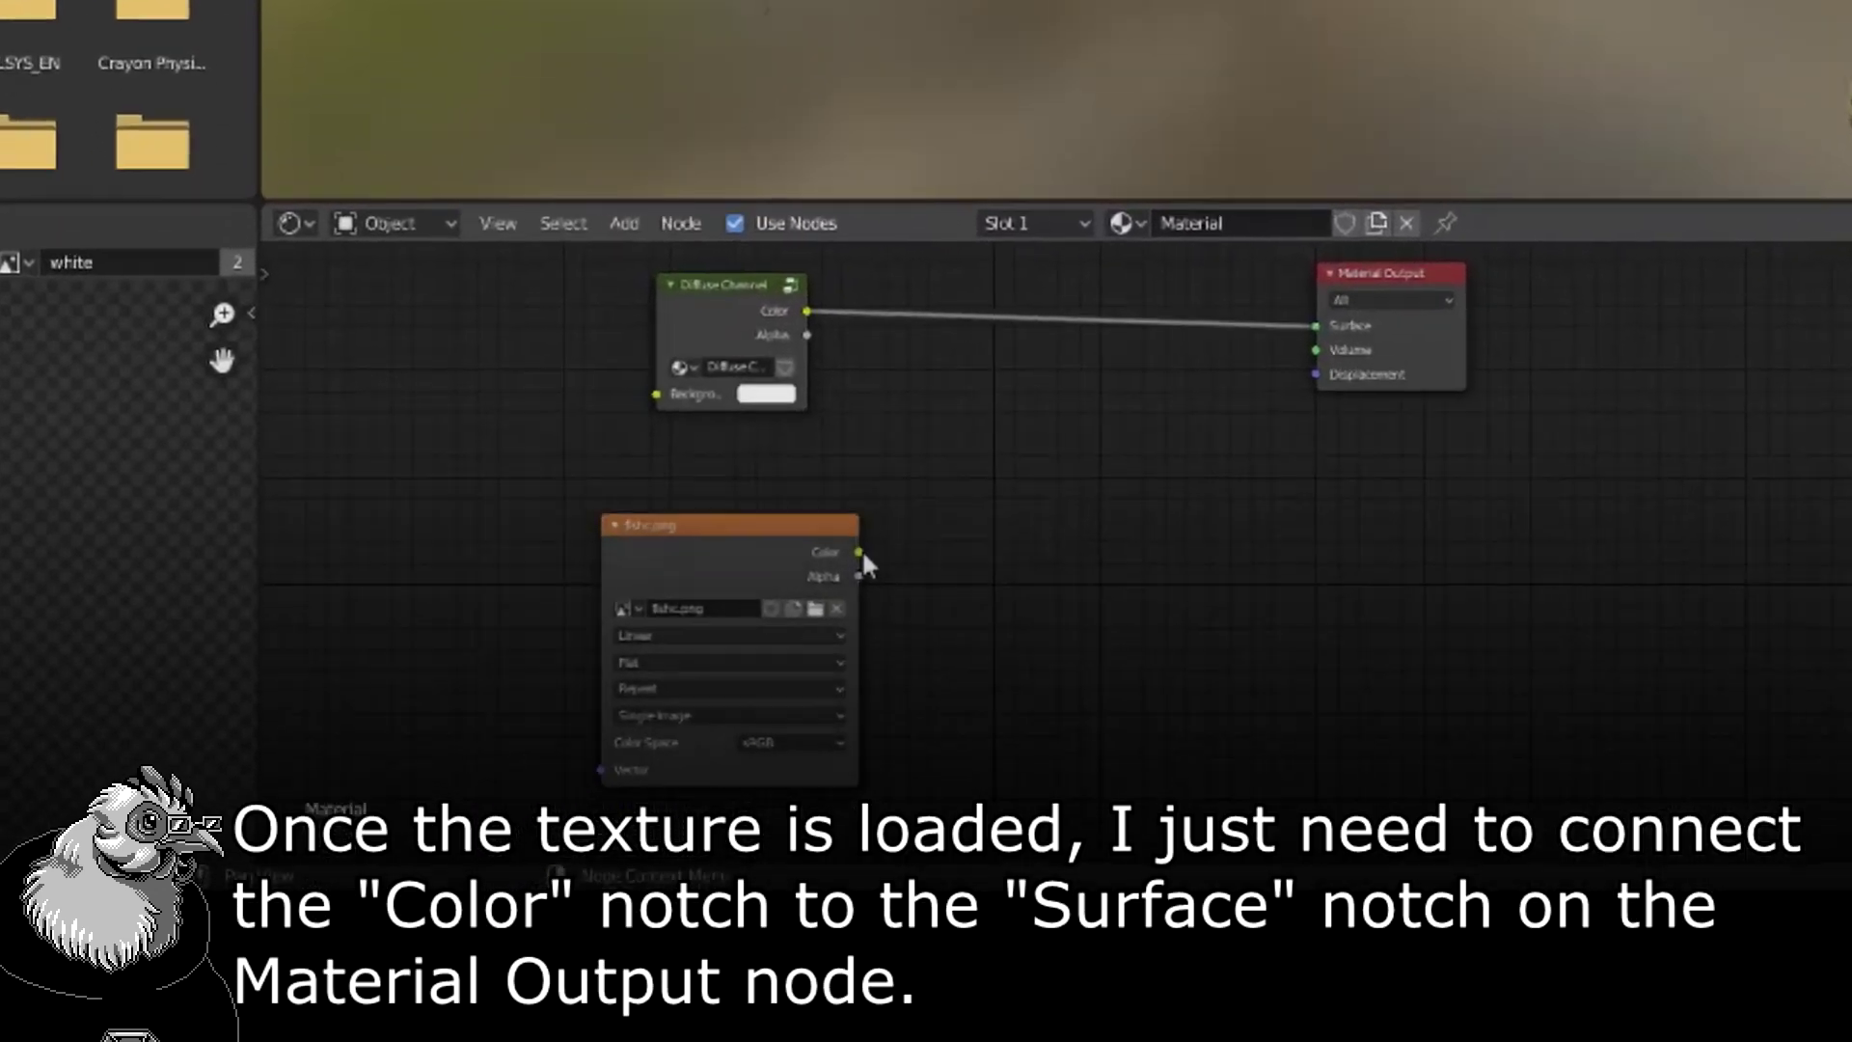
left_click_drag(859, 552, 1316, 328)
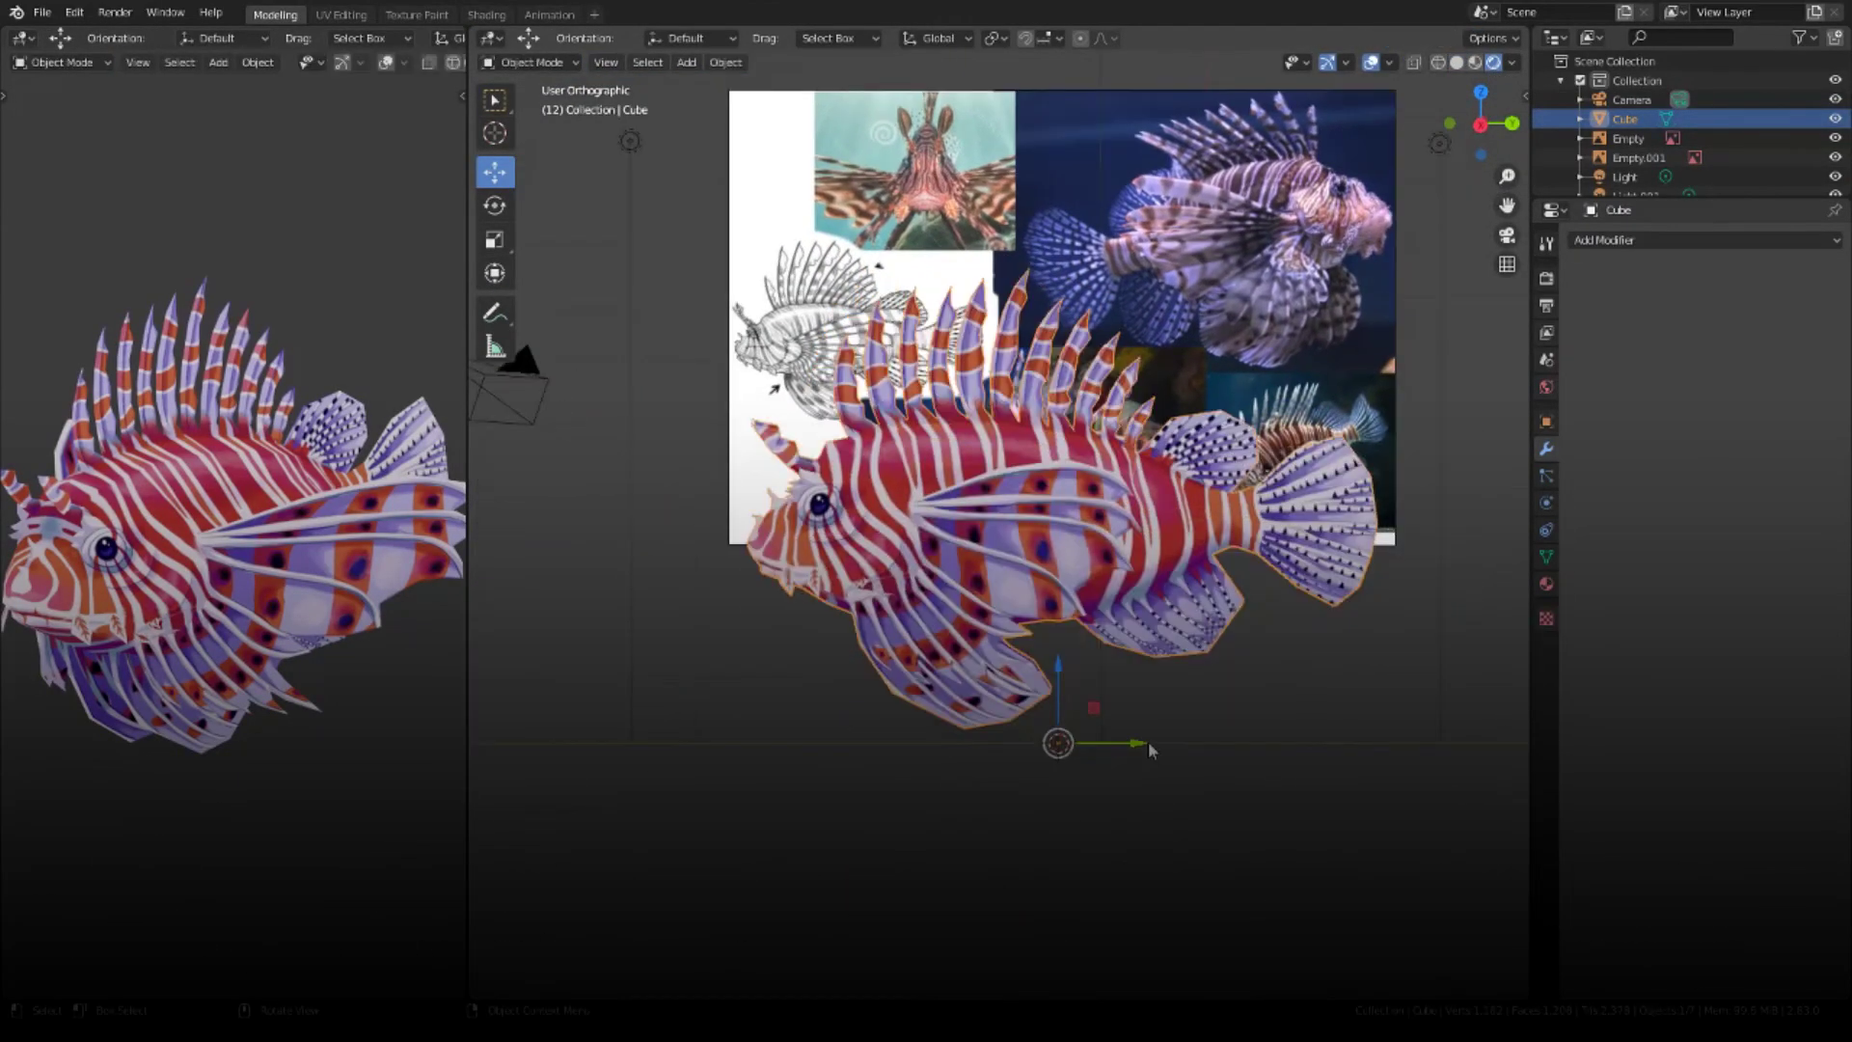
- Move the fish along the Y axis relative to the 3D cursor and set its origin to the 3D cursor
left_click_drag(1149, 744, 1192, 743)
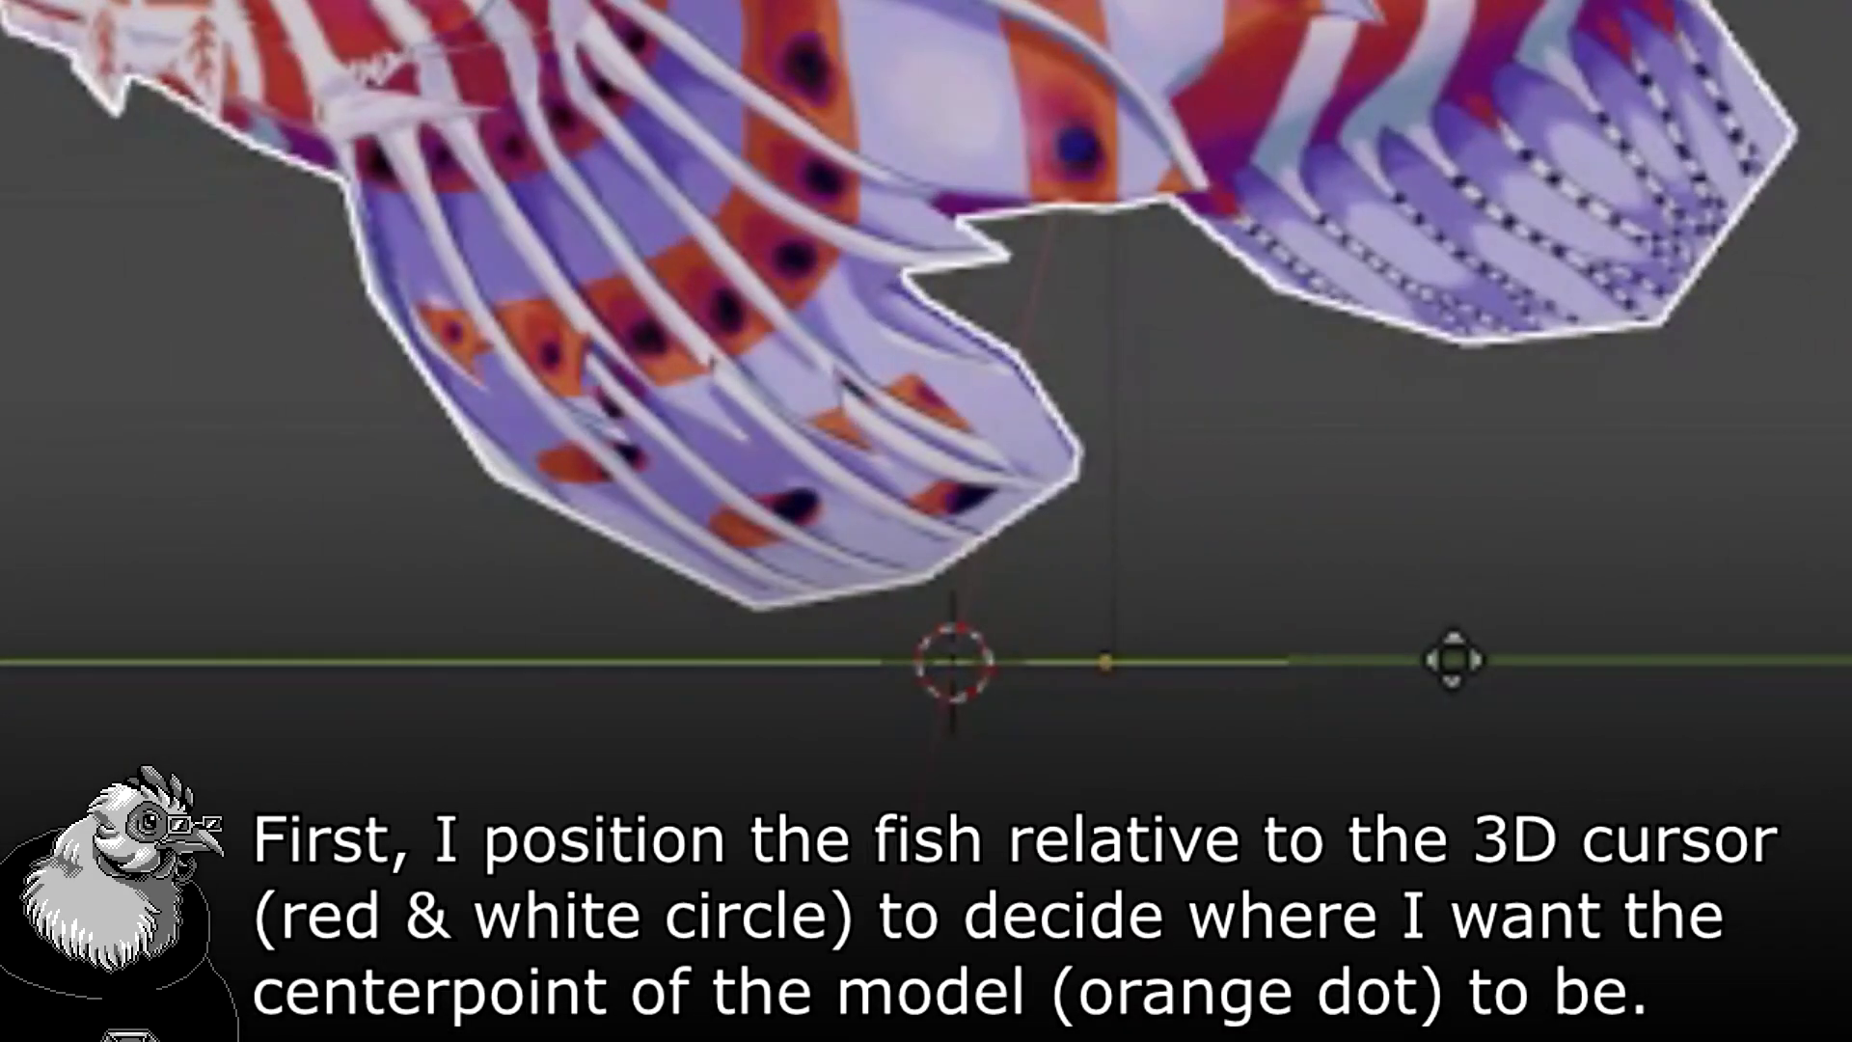
left_click_drag(1454, 660, 1454, 660)
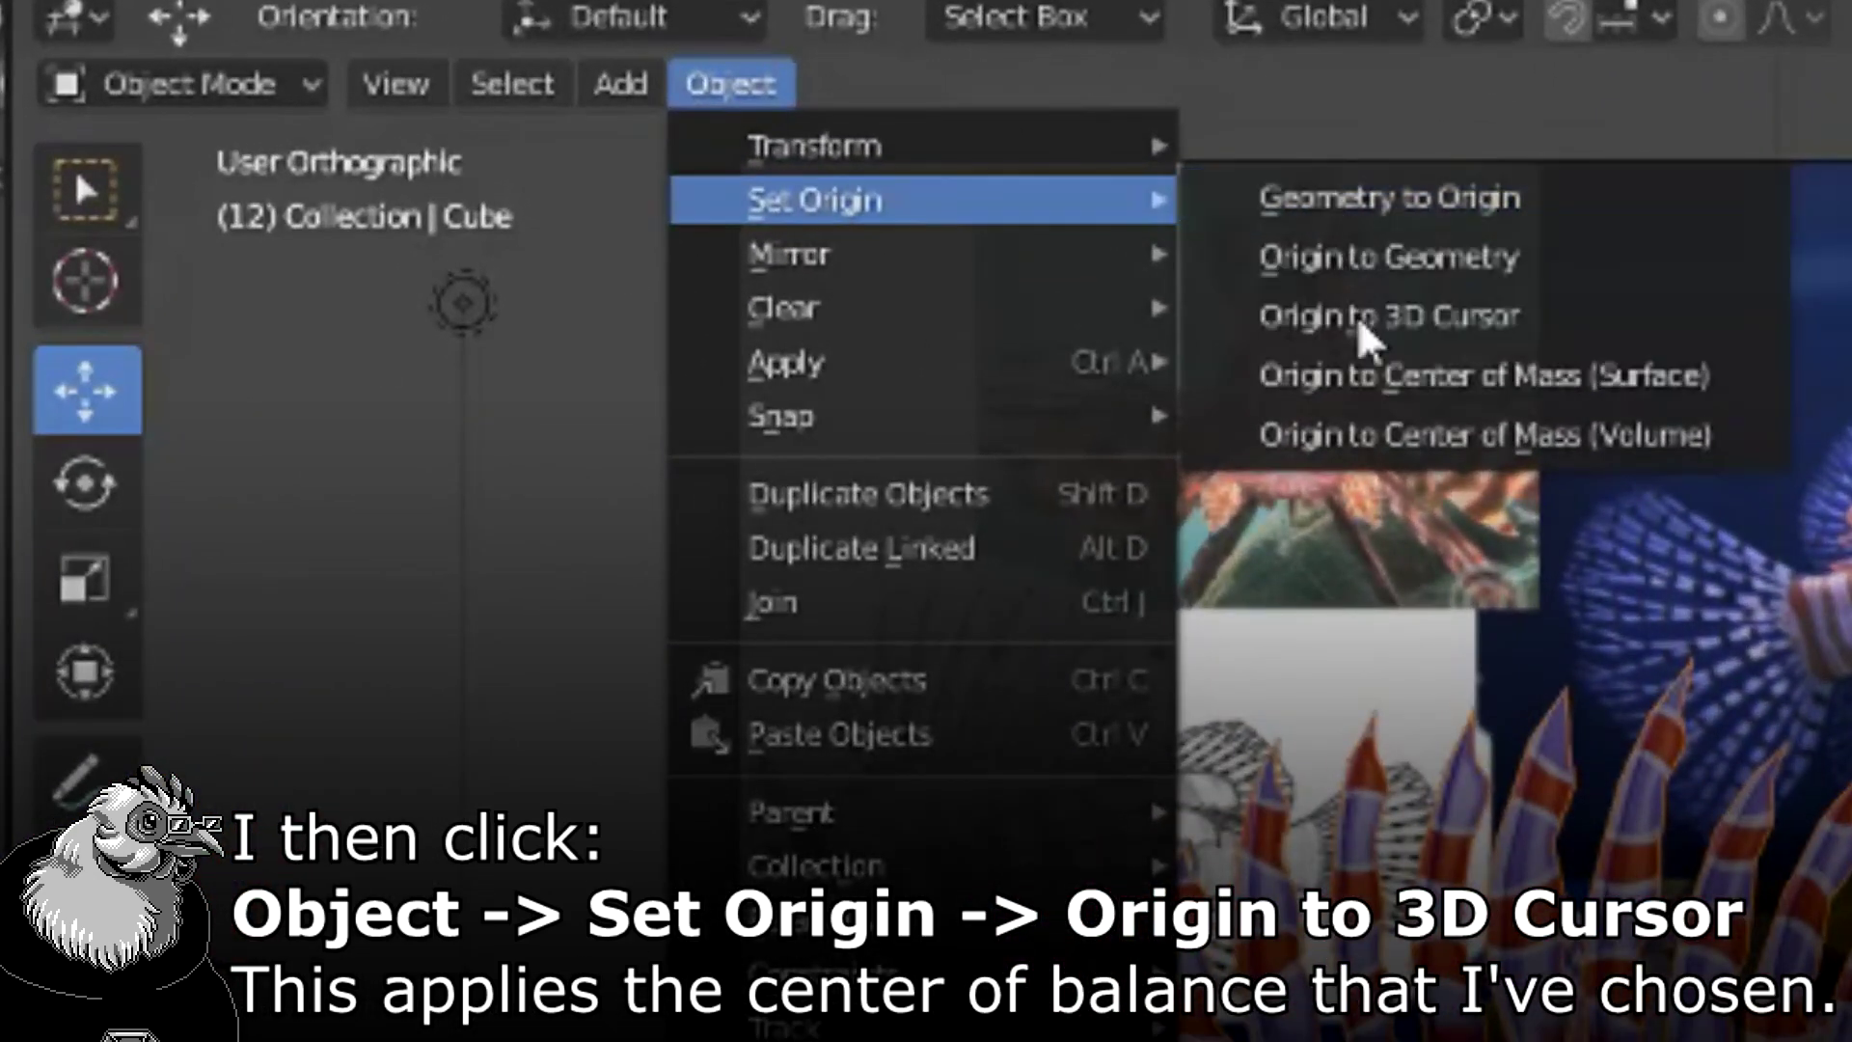
left_click(1366, 332)
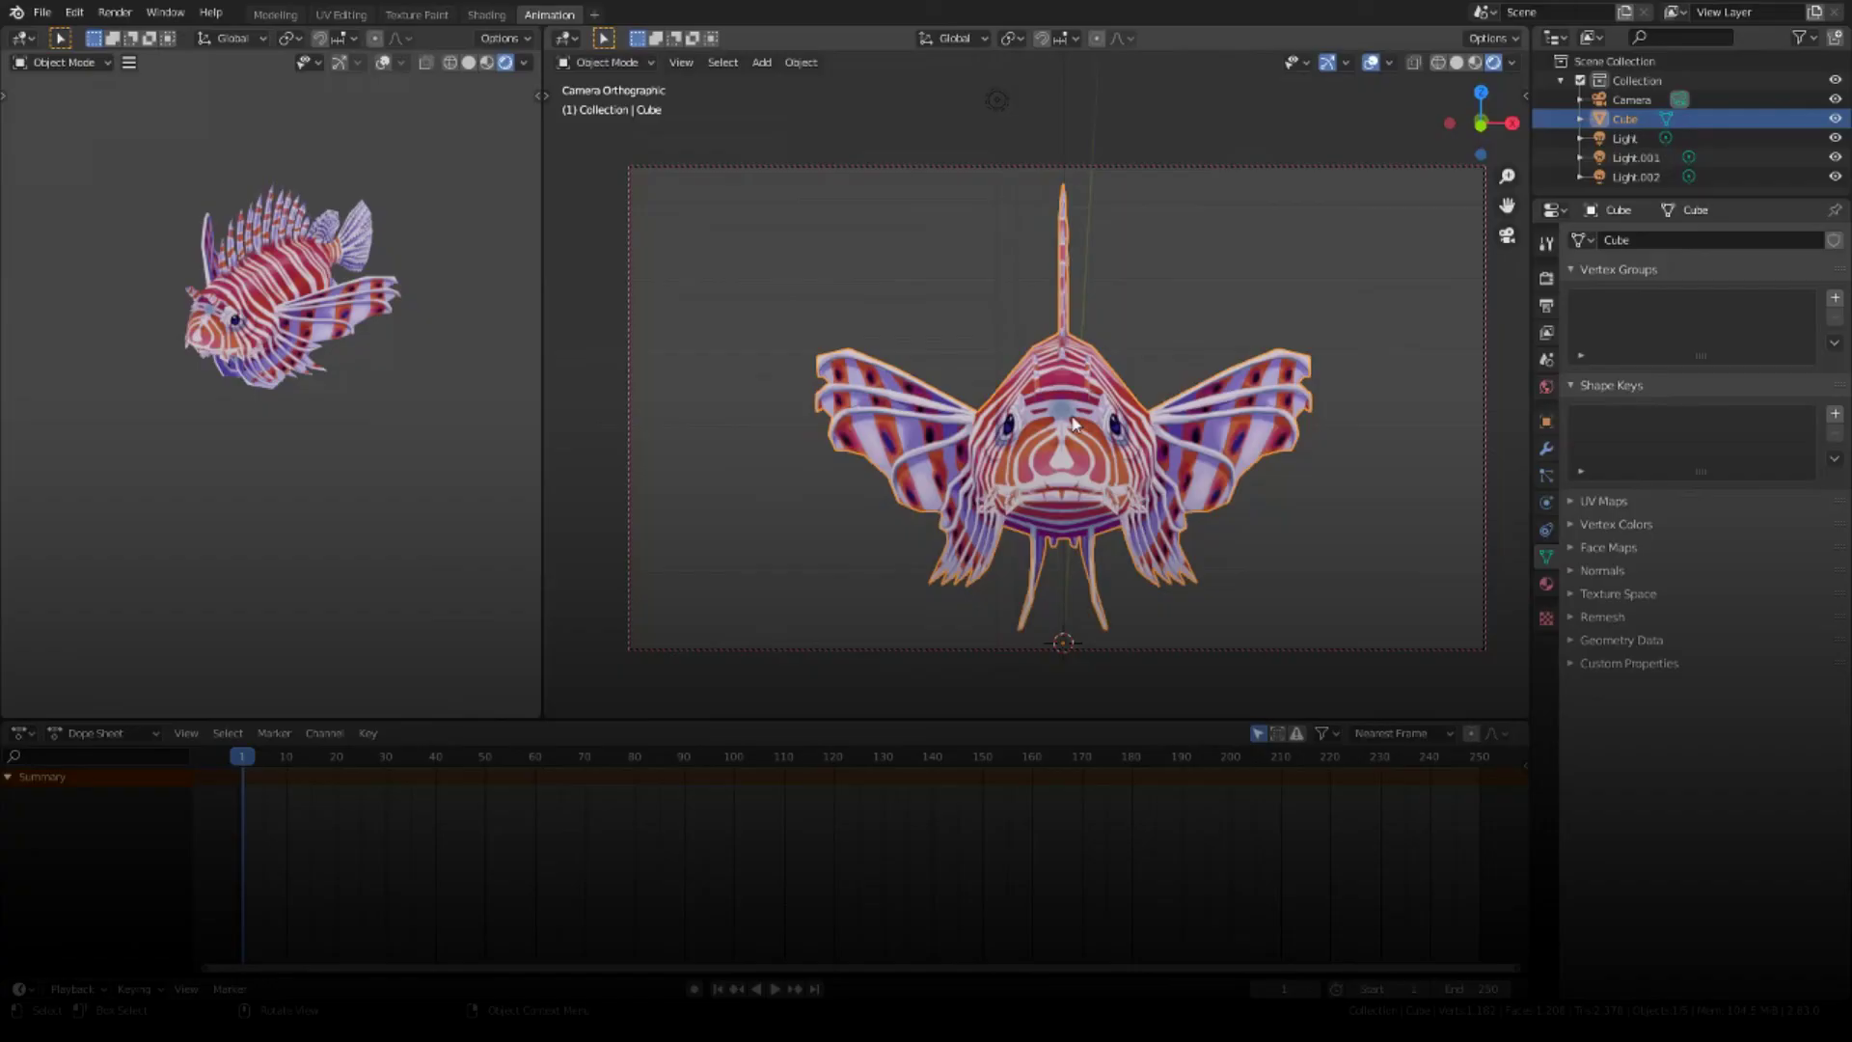
- Insert a Rotation keyframe for the fish at frame 1
key("i")
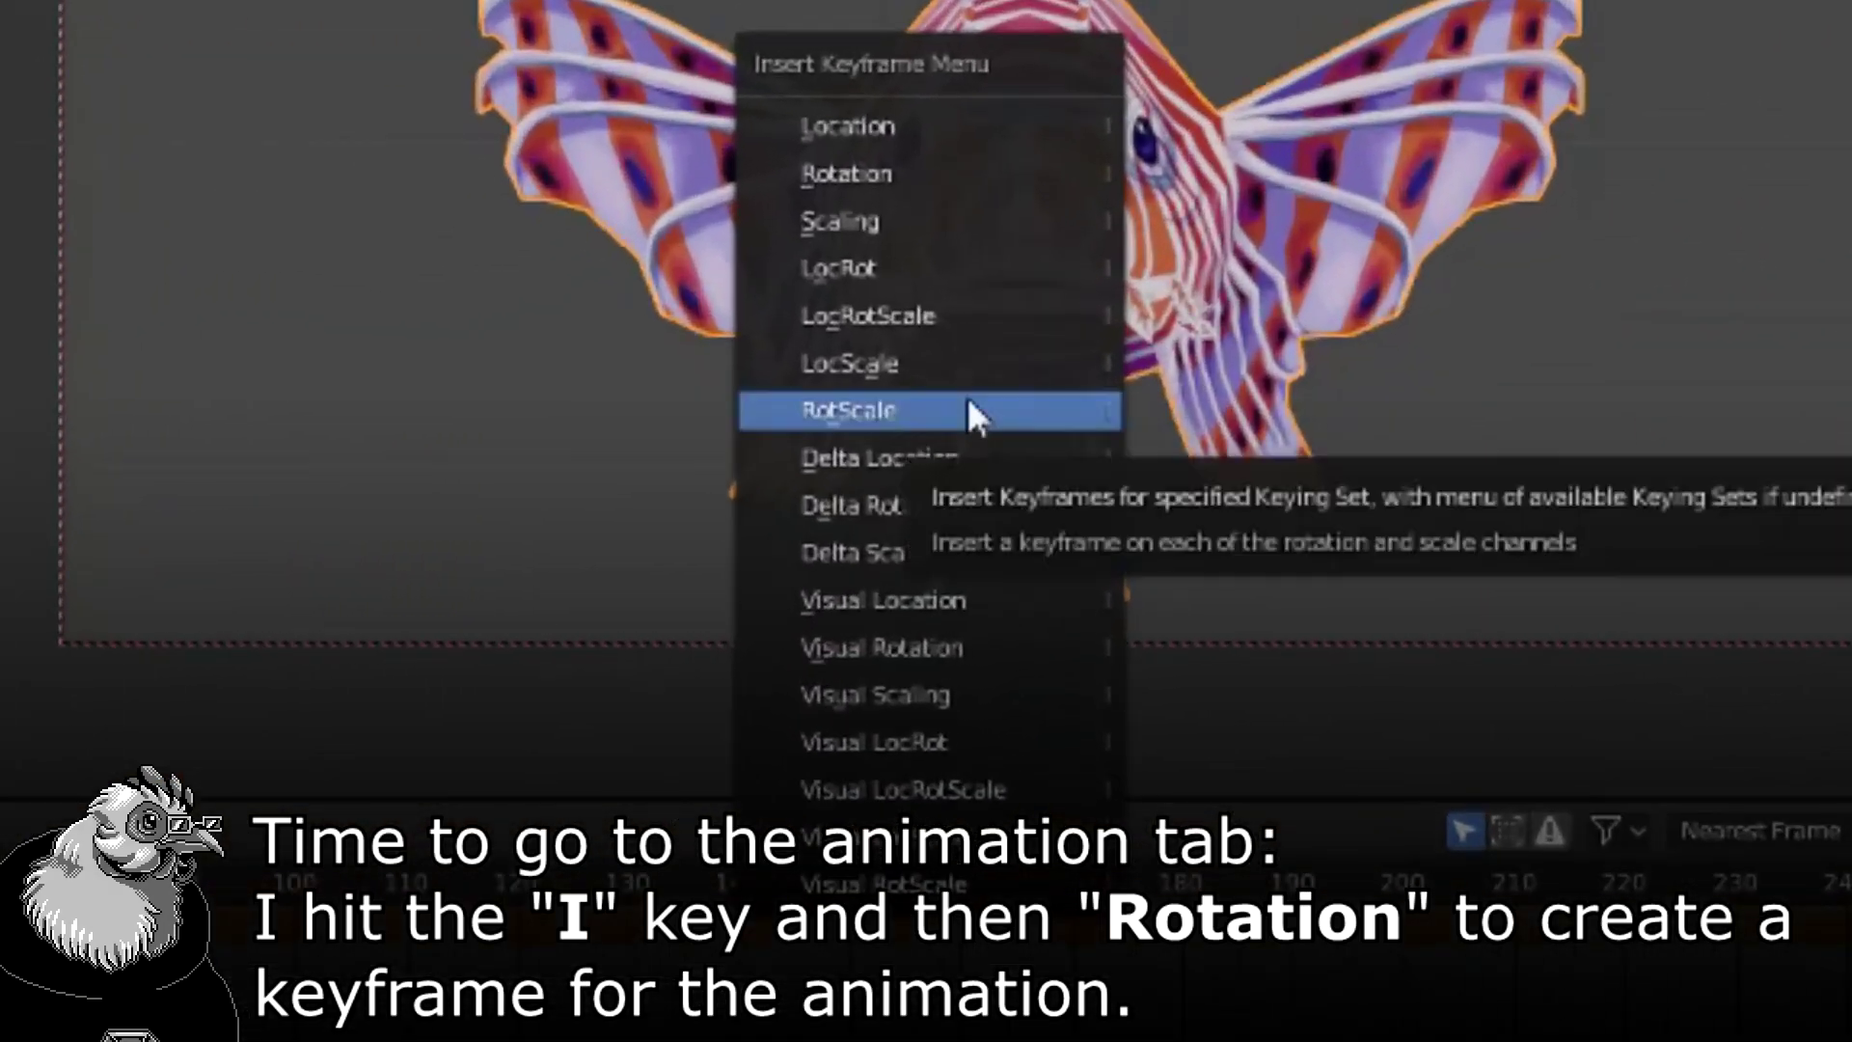
left_click(935, 173)
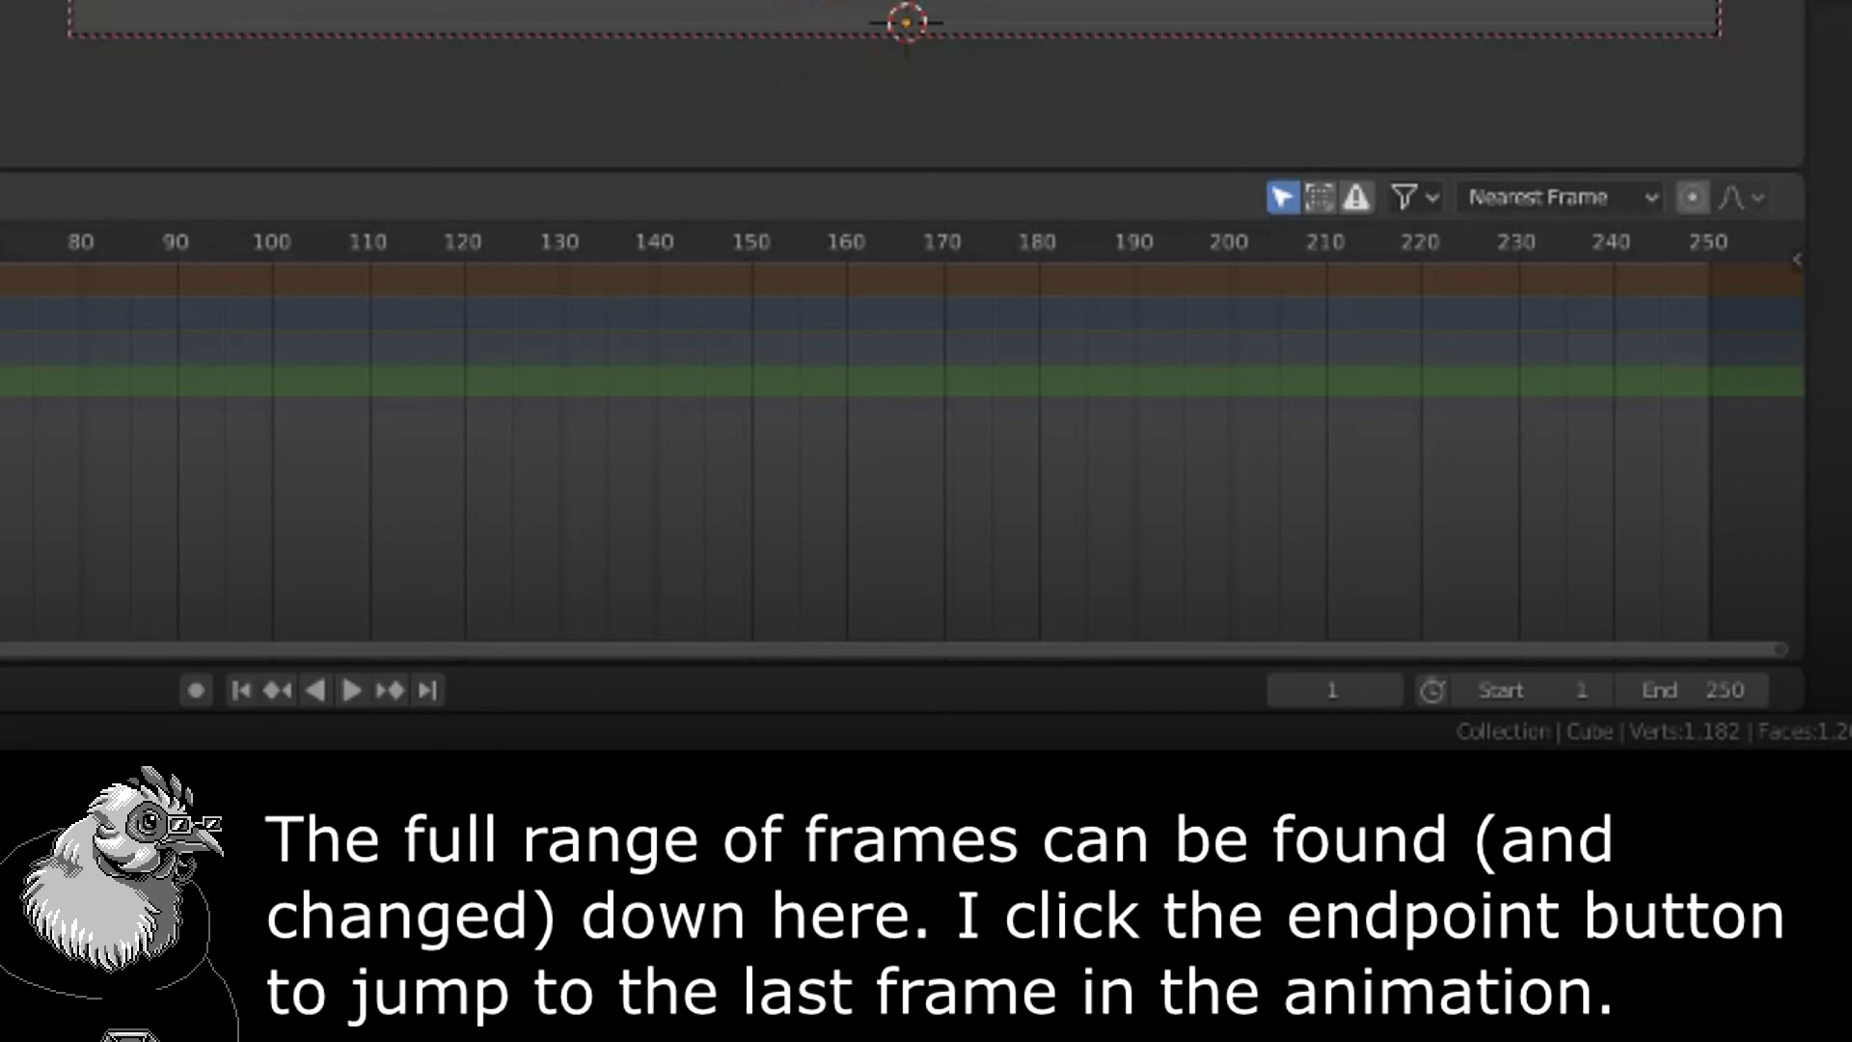
- Insert a Rotation keyframe at the last frame, 250, with the fish's Z rotation set to 355°, and play the animation
left_click(428, 690)
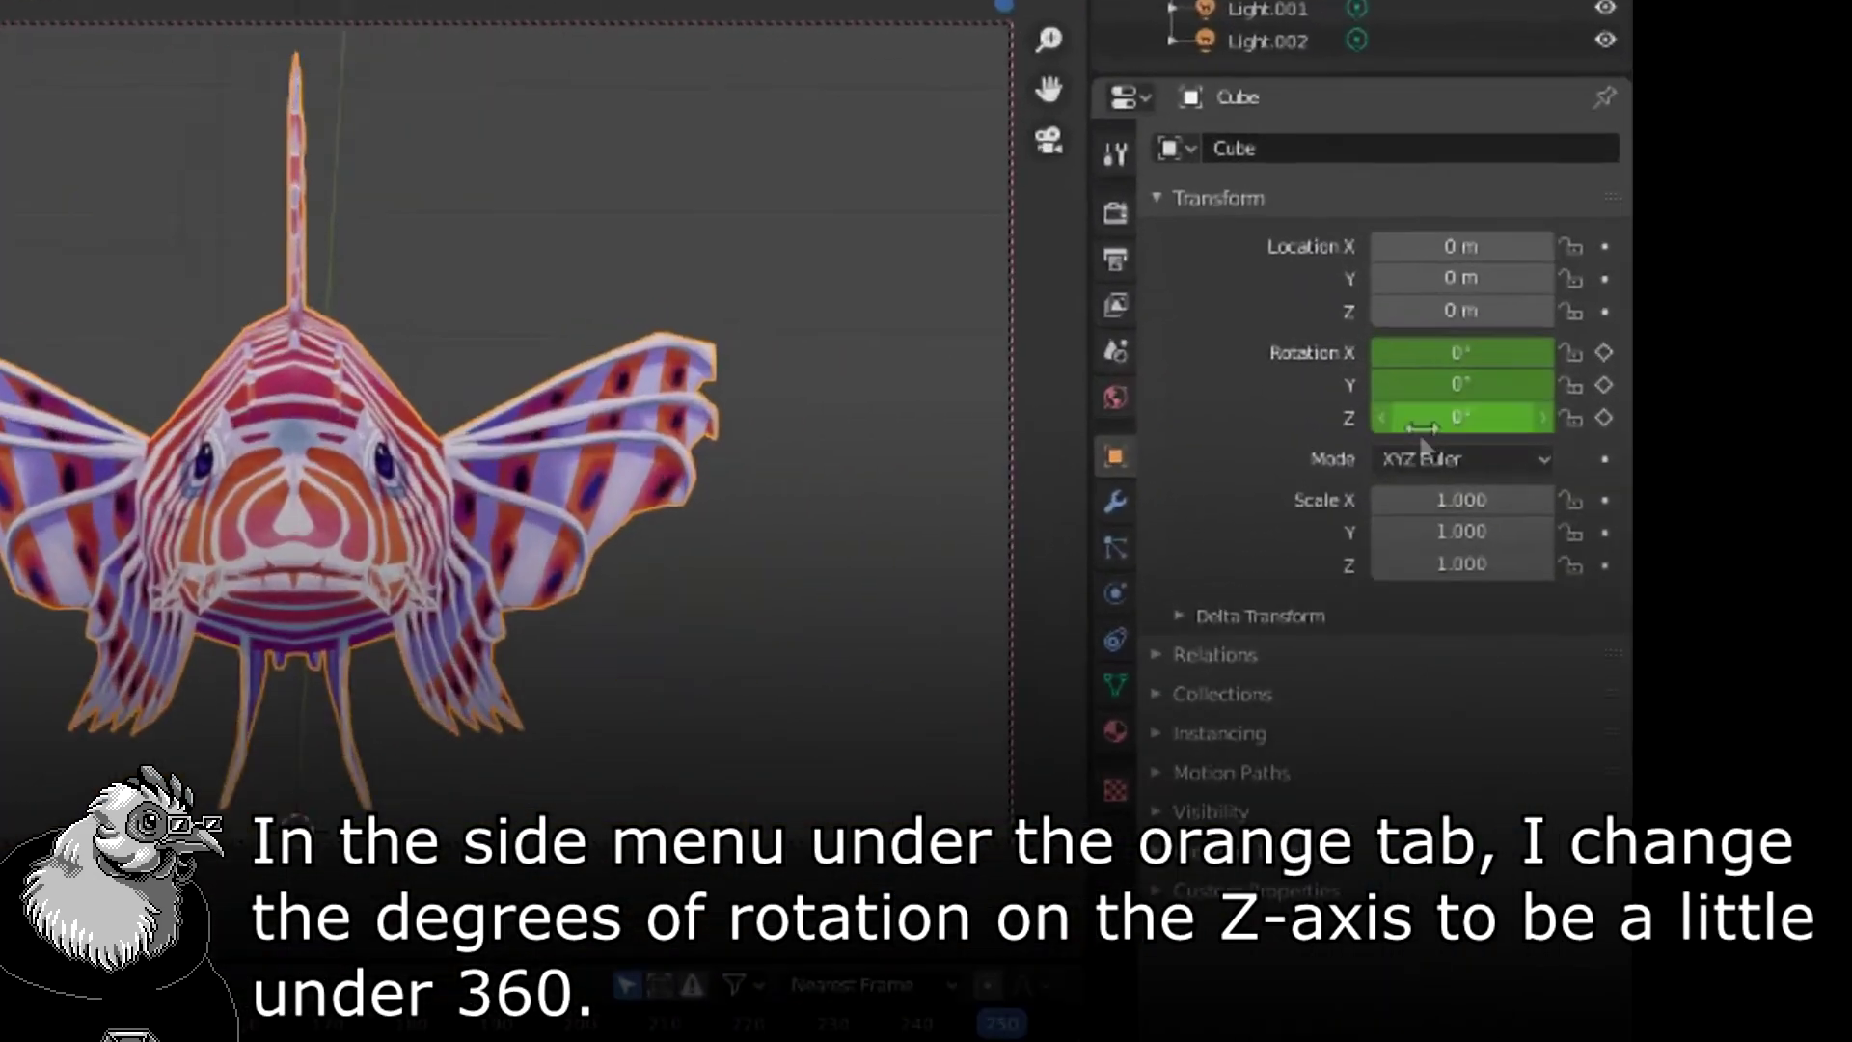
left_click(1708, 400)
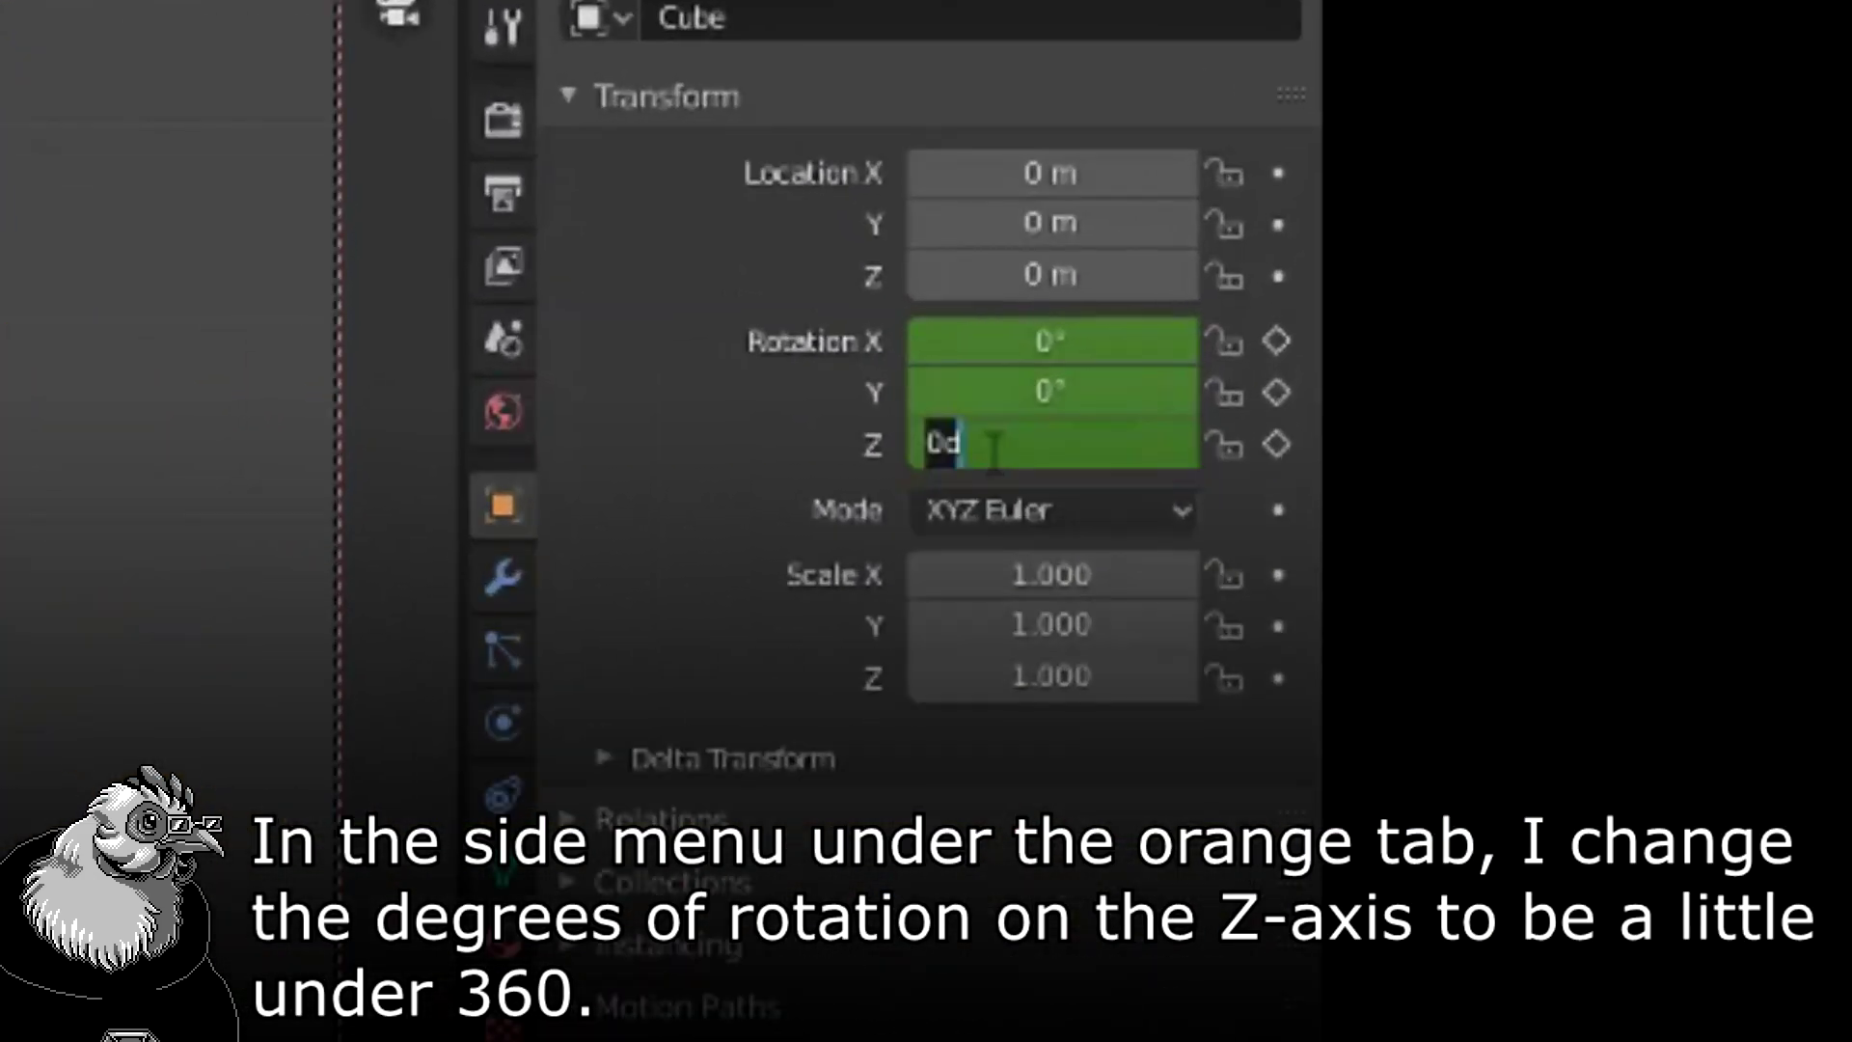
type("355")
key("Return")
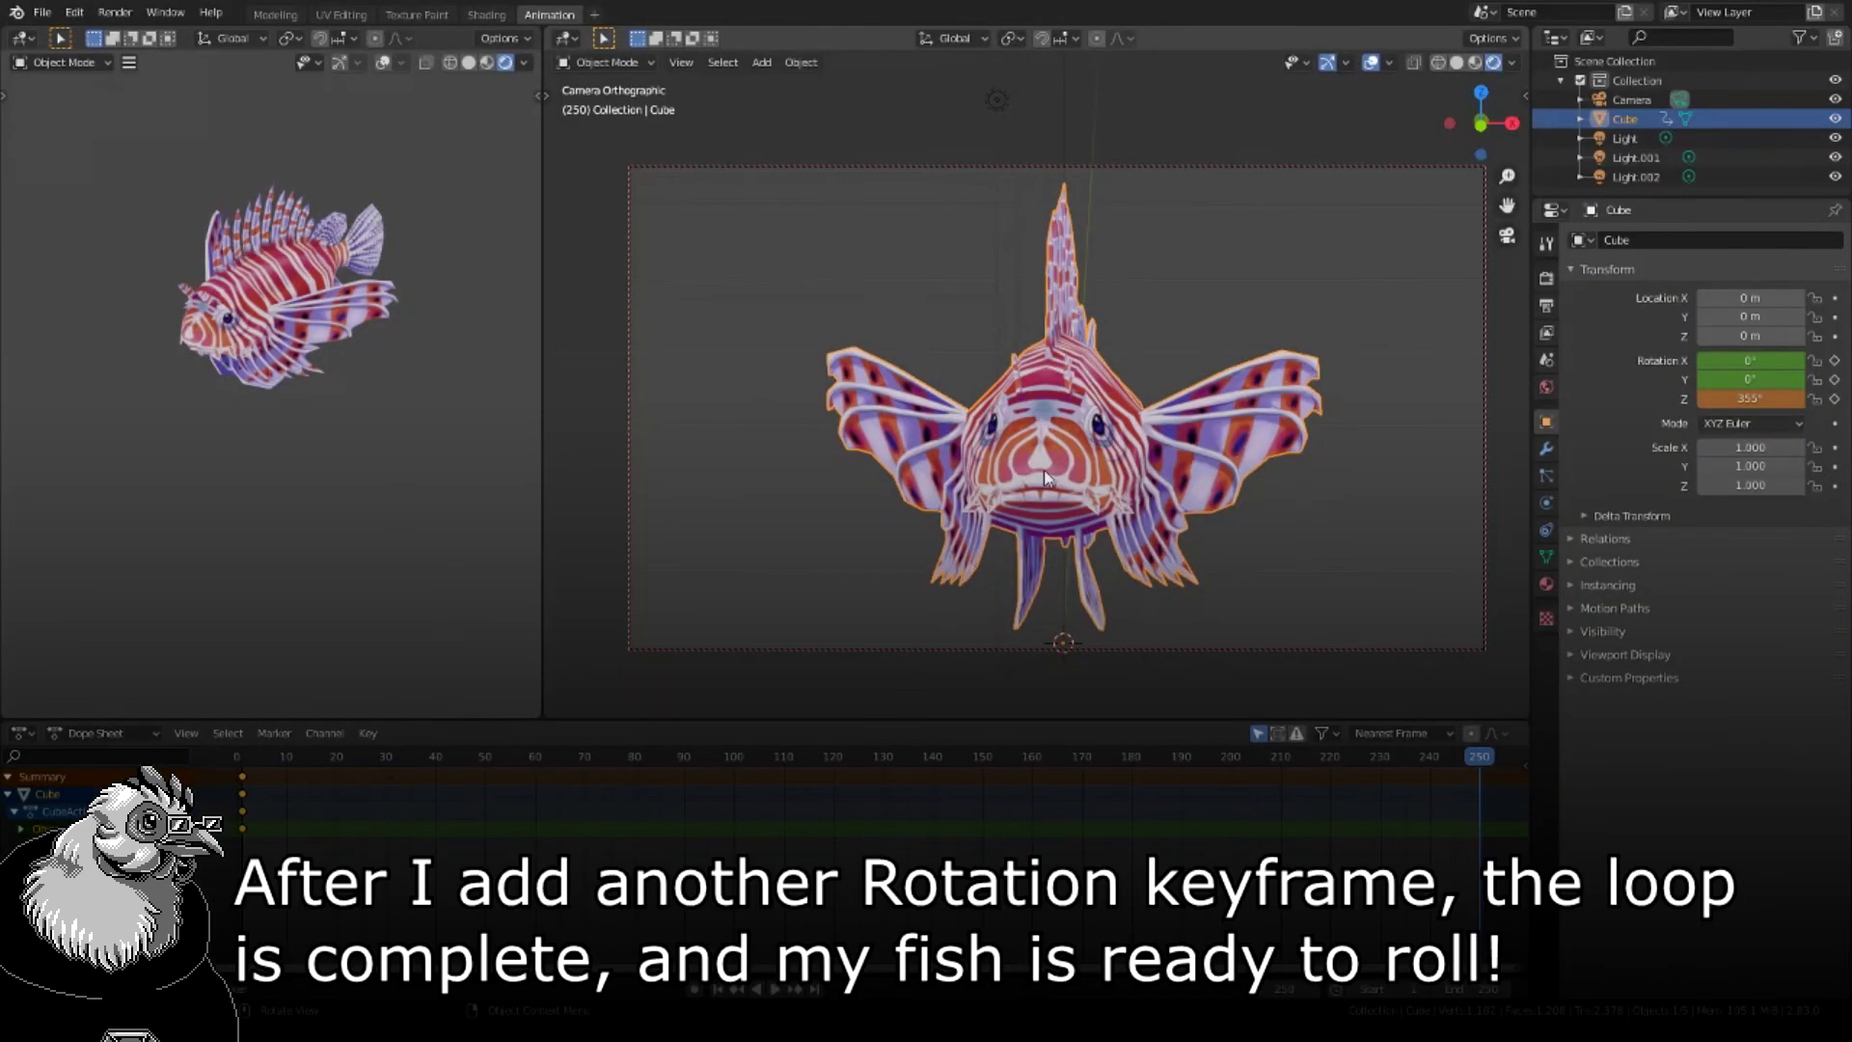
key("i")
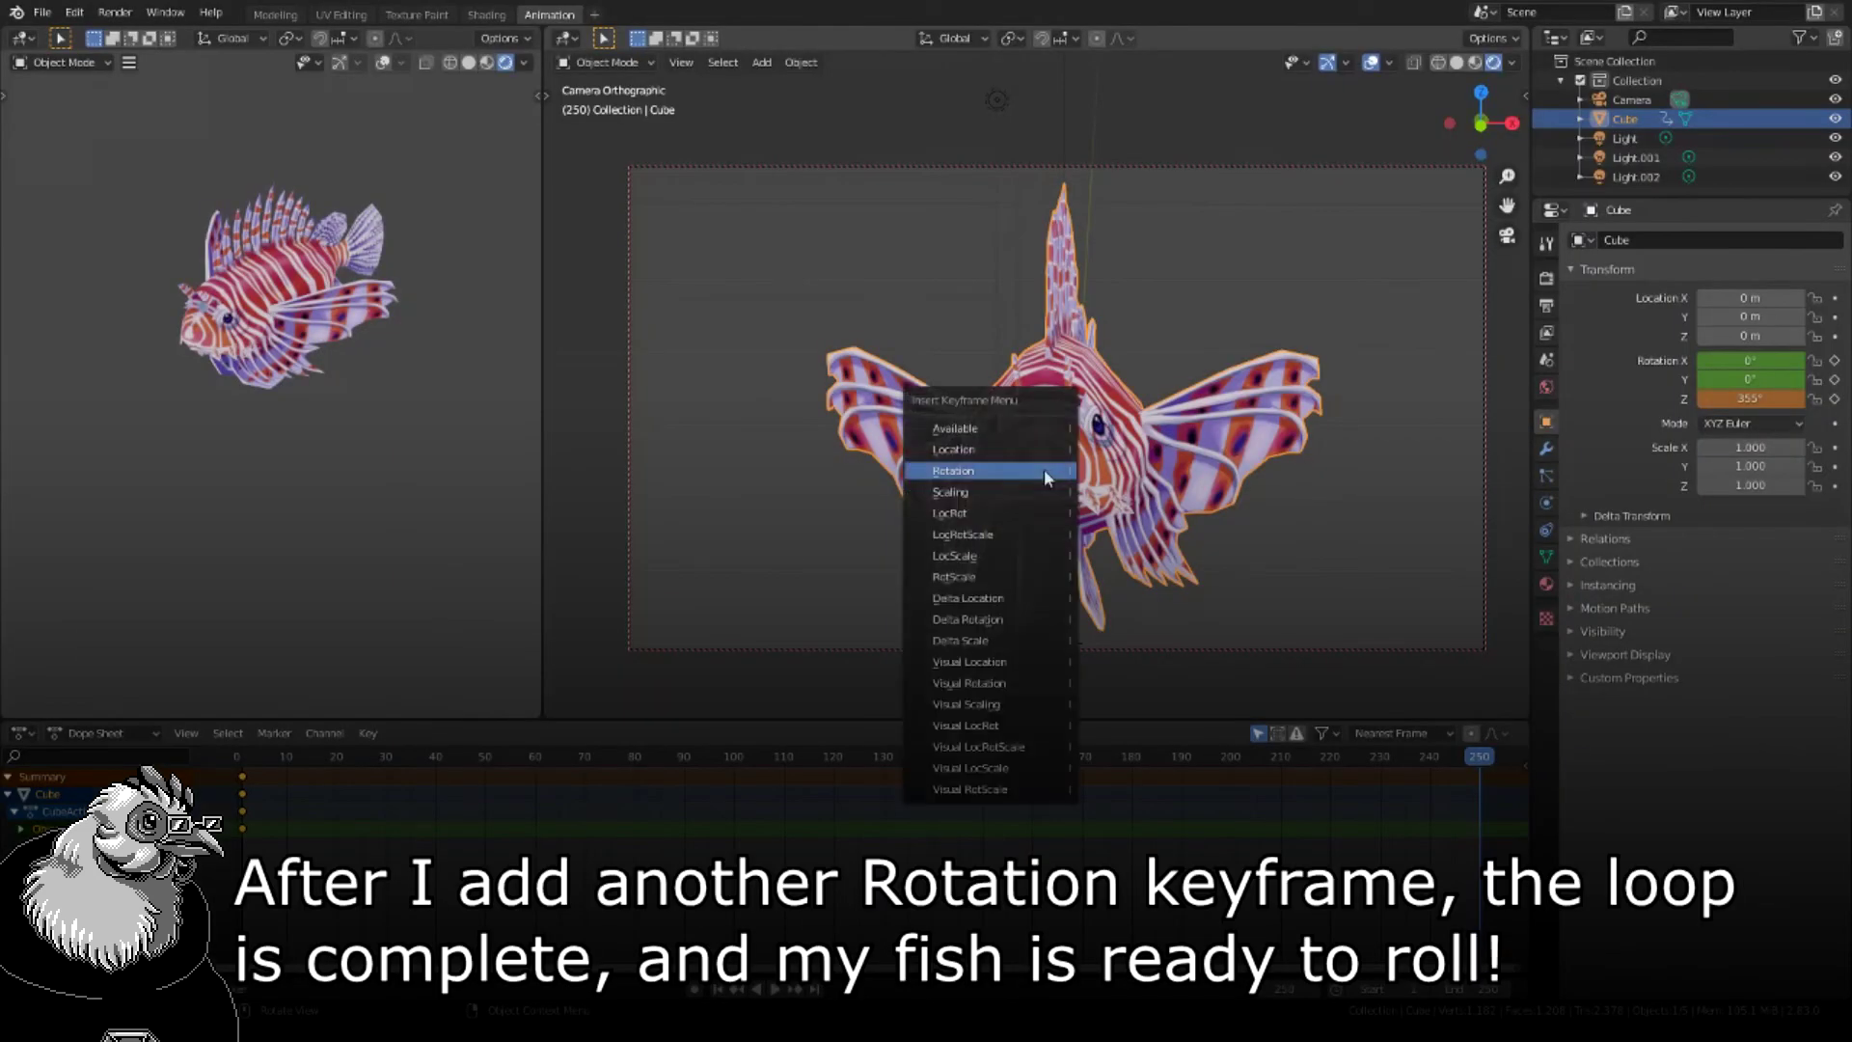
left_click(1044, 473)
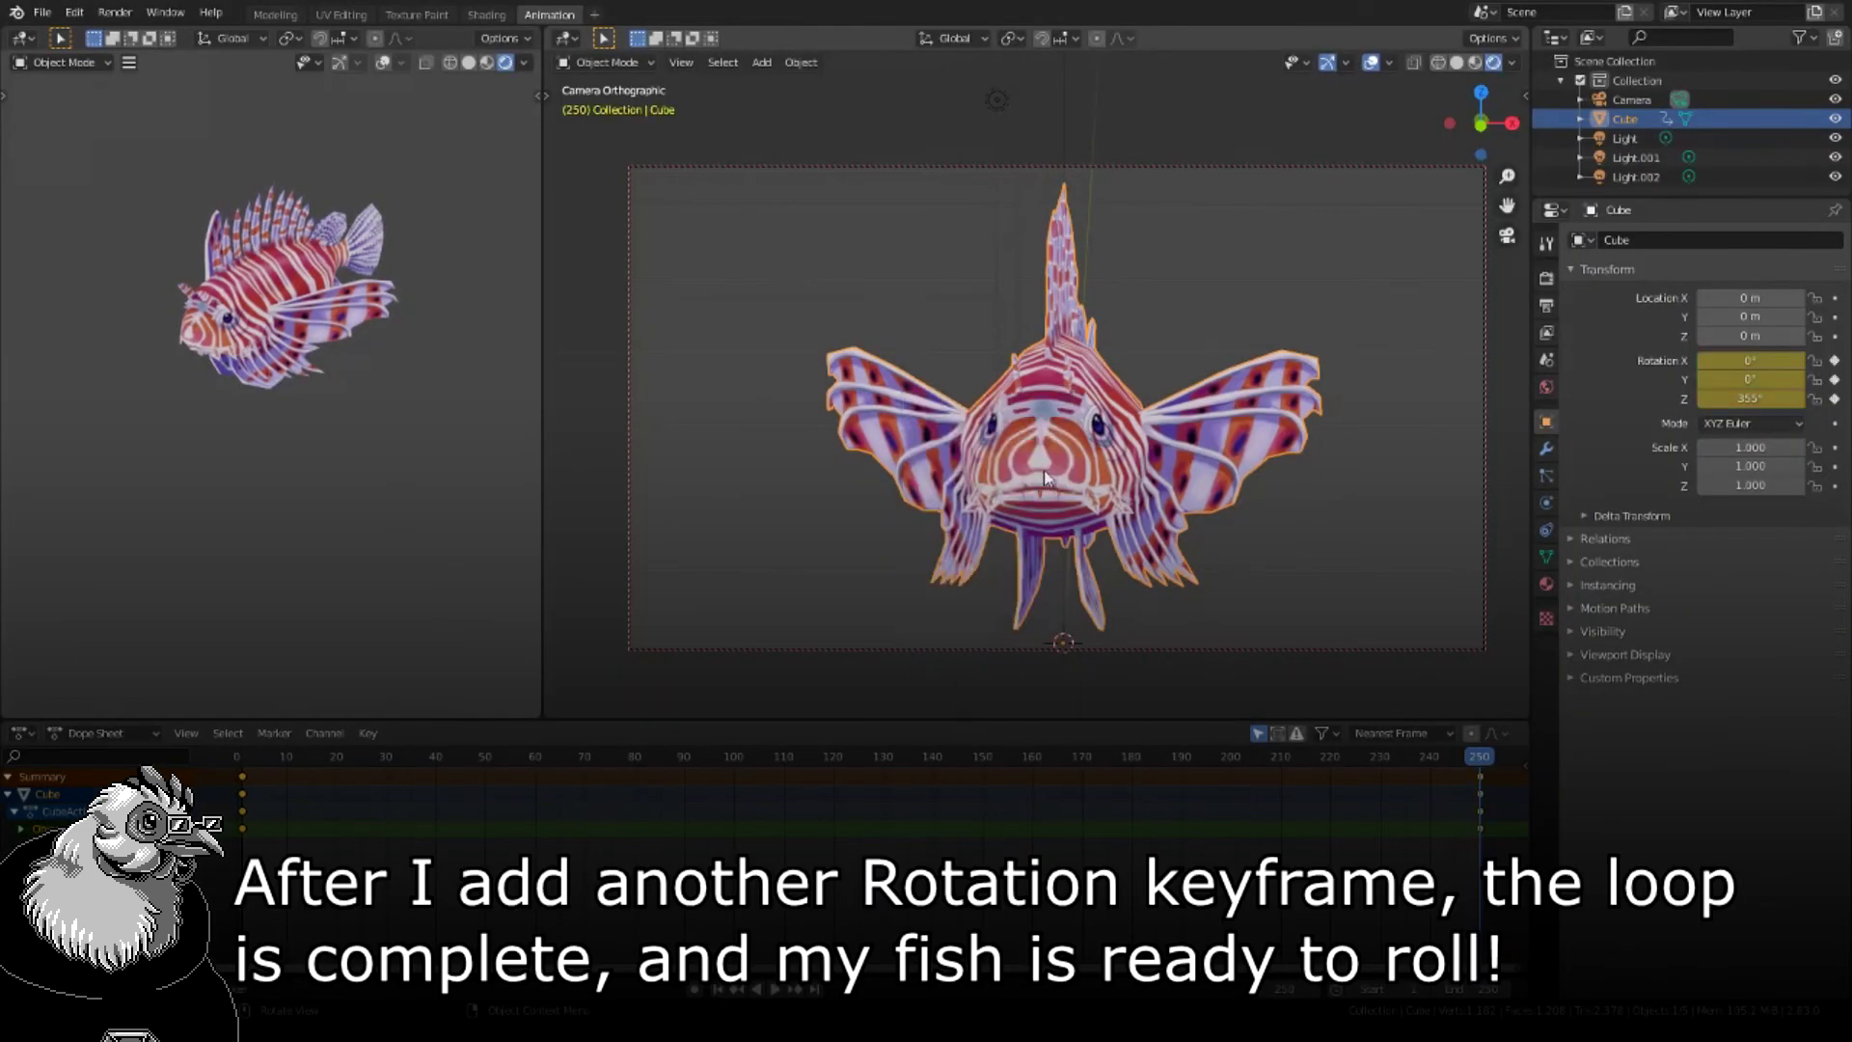
left_click(773, 989)
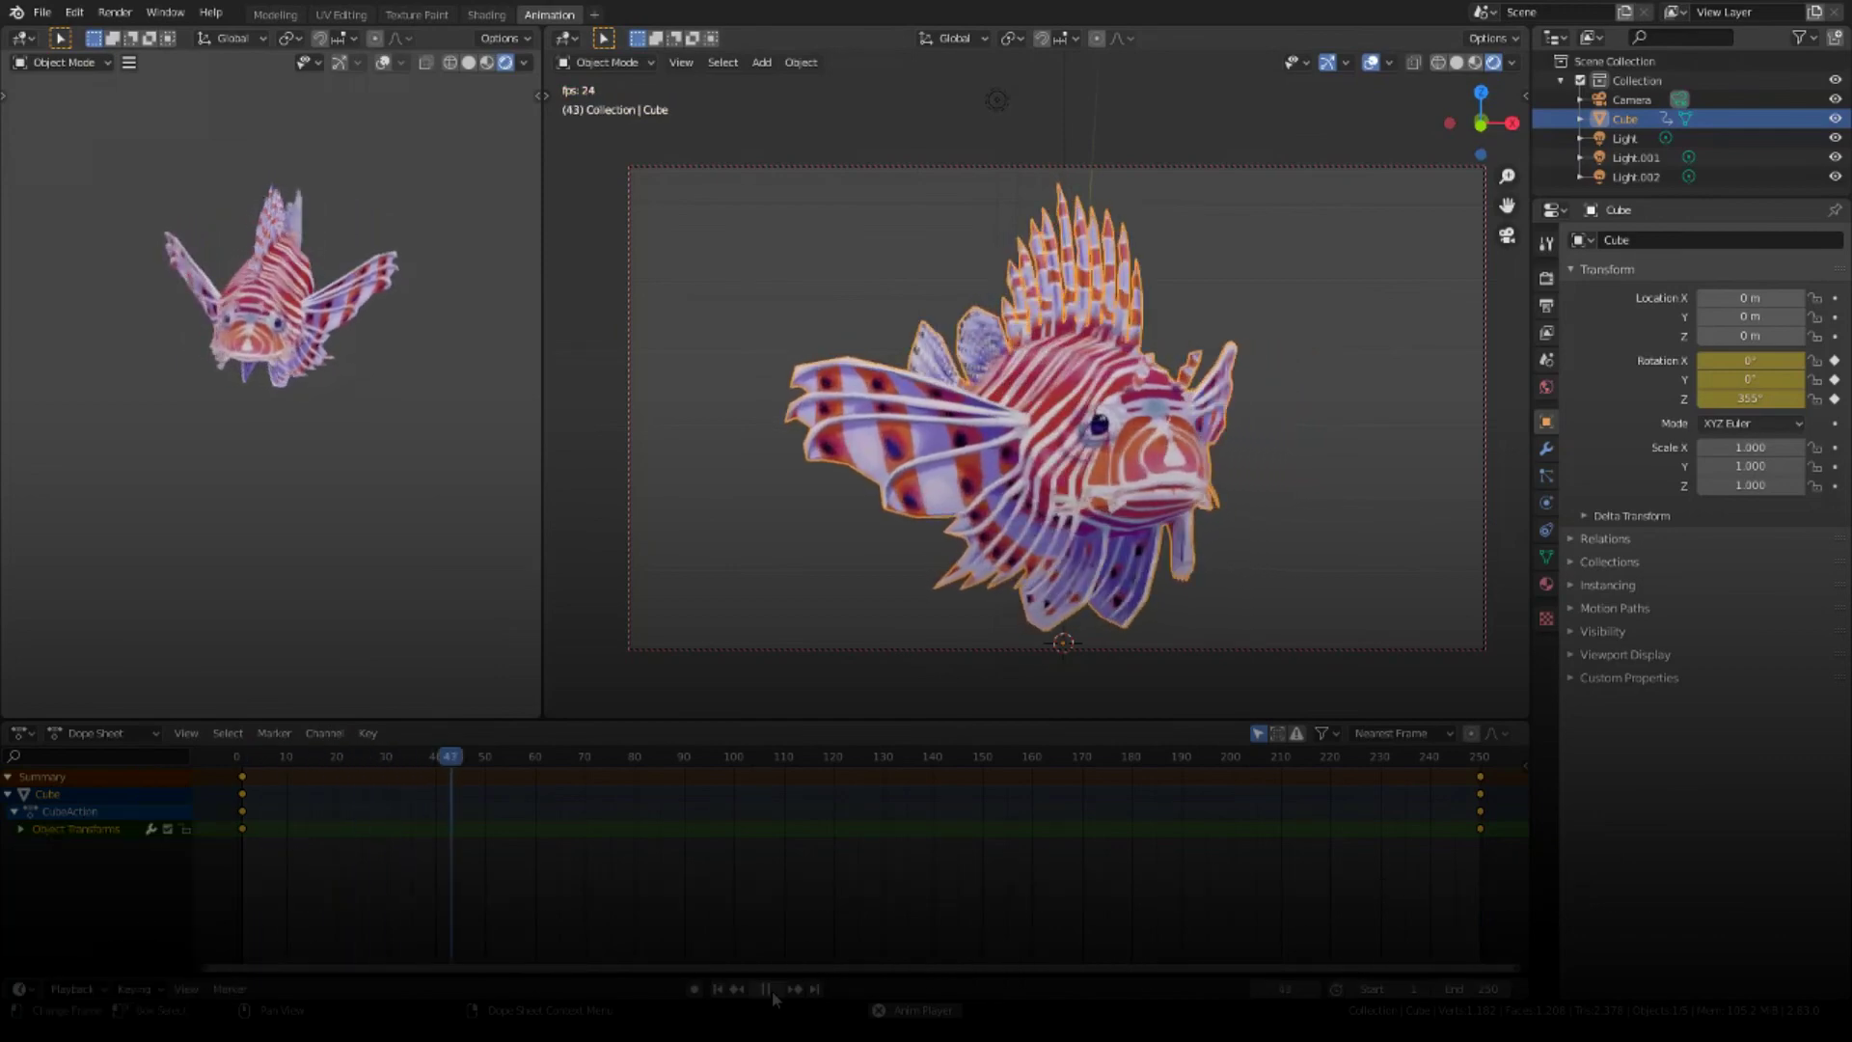